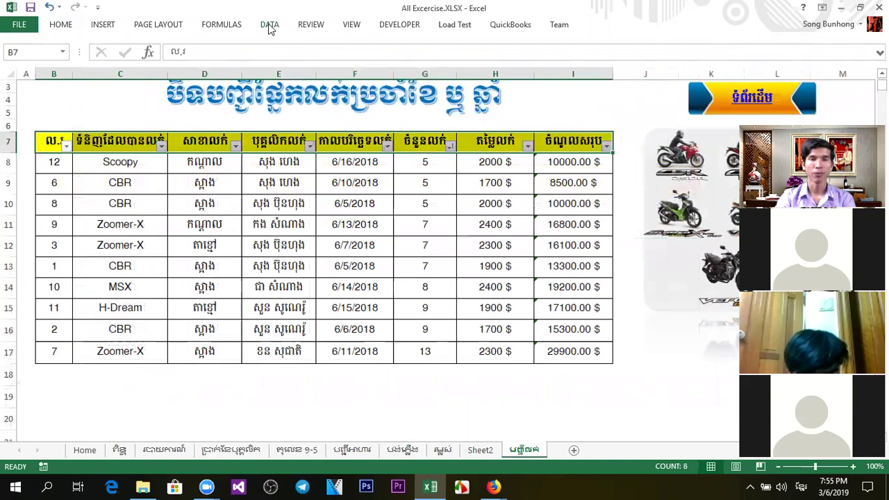
# Step: Remove the filter from the sales table's header row and reapply it to the same row
pyautogui.click(270, 25)
pyautogui.click(287, 61)
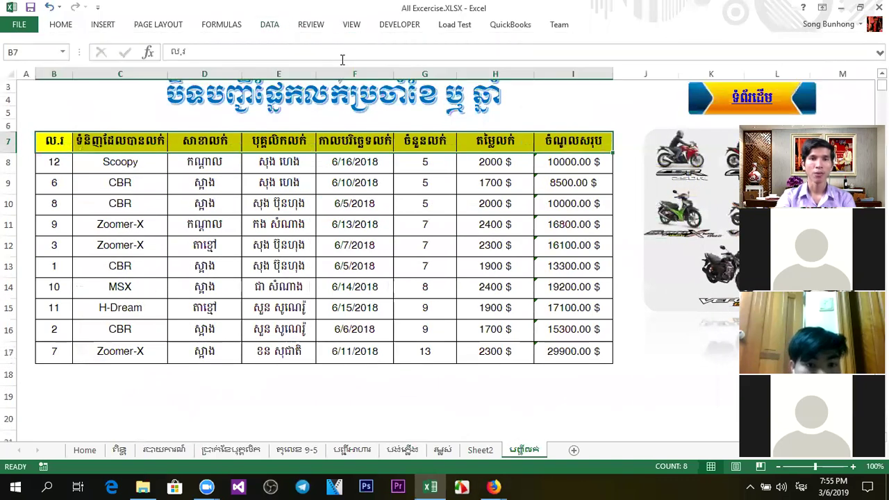
pyautogui.click(269, 25)
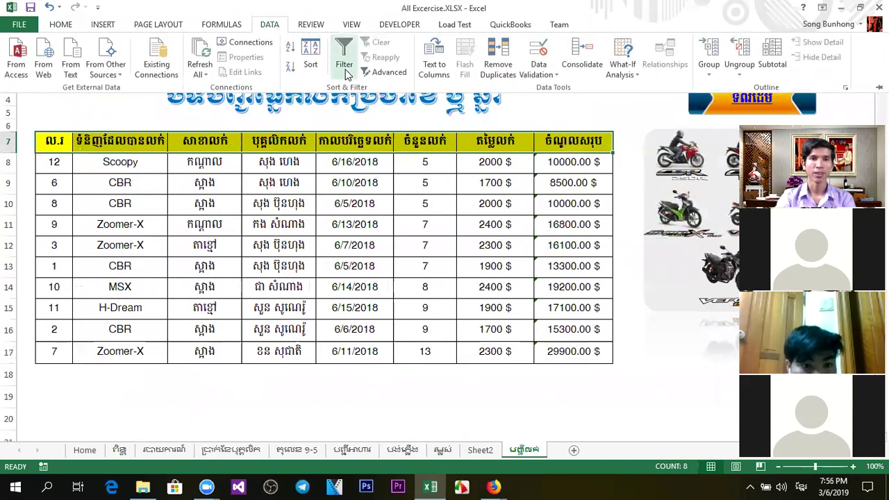
pyautogui.click(341, 61)
pyautogui.click(571, 203)
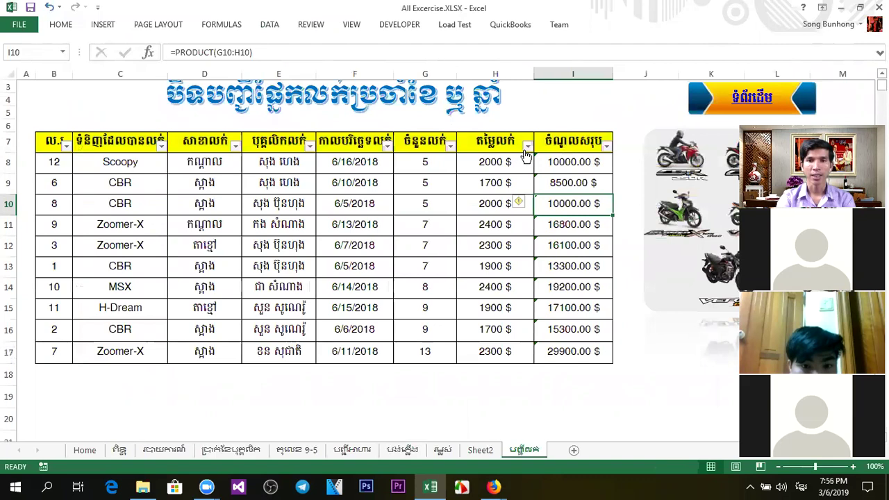
# Step: Sort the sales table by the តម្លៃលក់ (price) column from largest to smallest
pyautogui.click(414, 184)
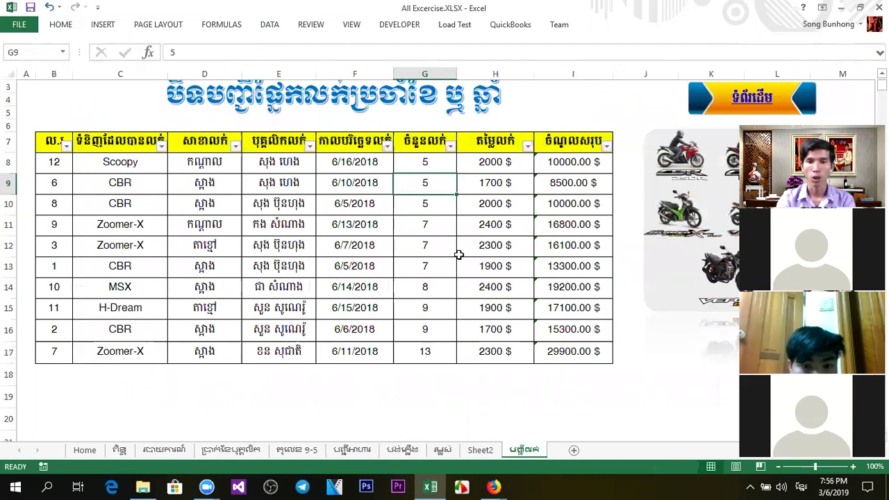
pyautogui.click(491, 348)
pyautogui.click(489, 246)
pyautogui.click(473, 225)
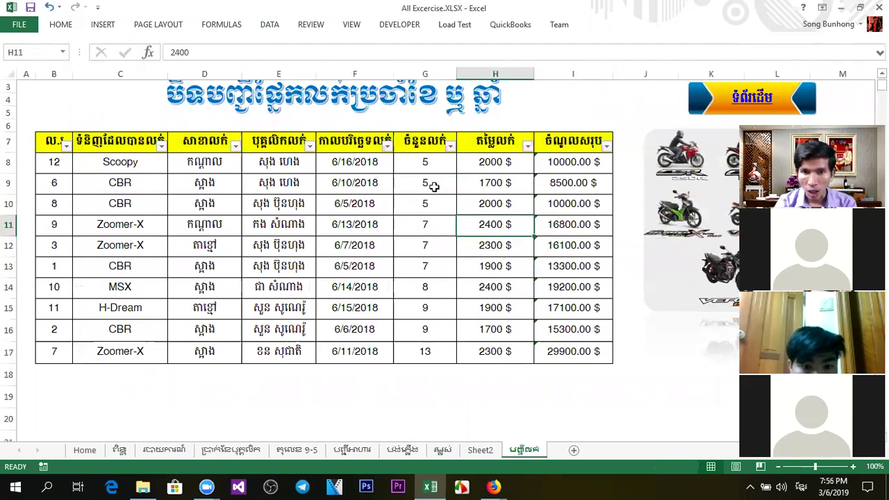
pyautogui.click(528, 146)
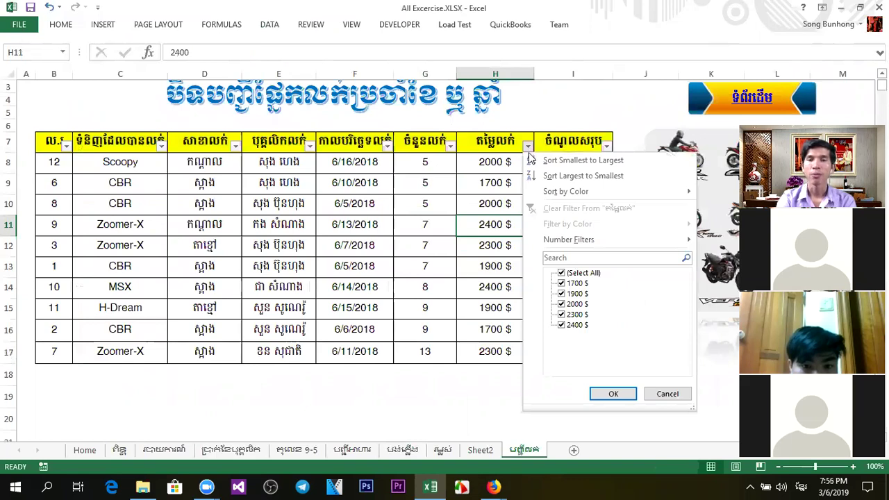
pyautogui.click(561, 180)
pyautogui.click(497, 166)
pyautogui.click(498, 183)
pyautogui.click(490, 163)
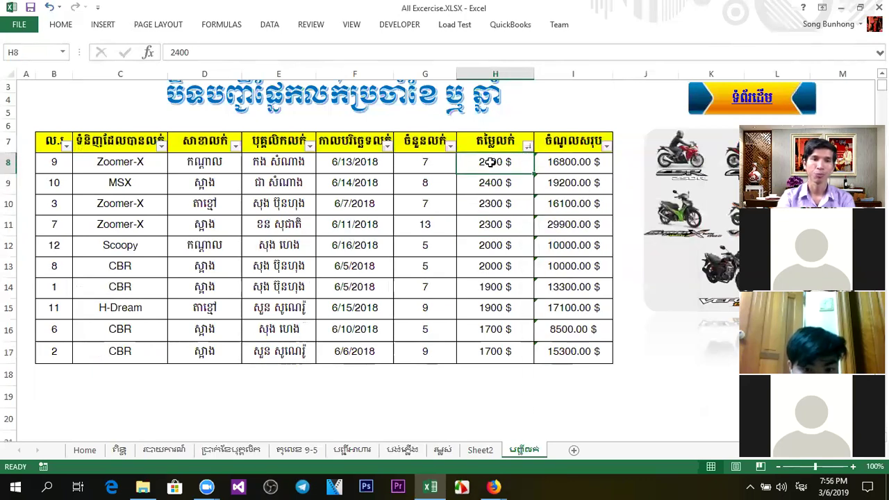
pyautogui.click(527, 152)
pyautogui.click(227, 212)
pyautogui.click(54, 139)
pyautogui.moveTo(54, 139); pyautogui.dragTo(579, 139)
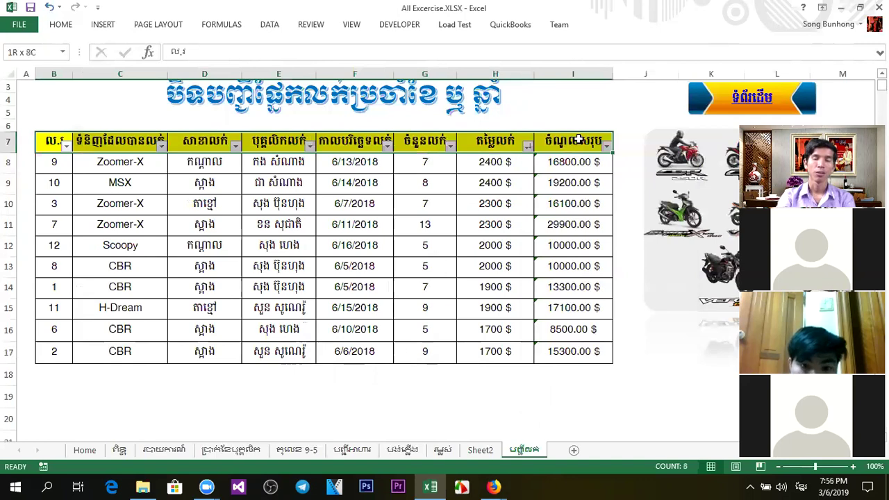
pyautogui.click(441, 240)
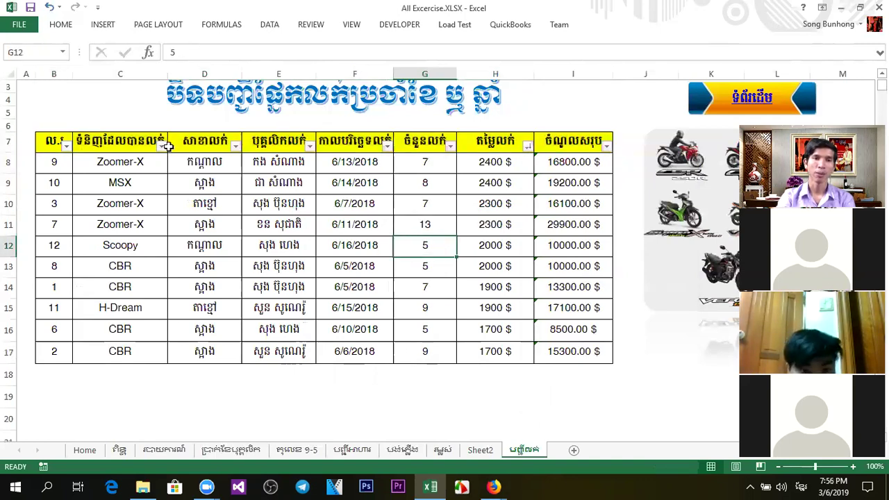
pyautogui.click(144, 144)
pyautogui.click(200, 151)
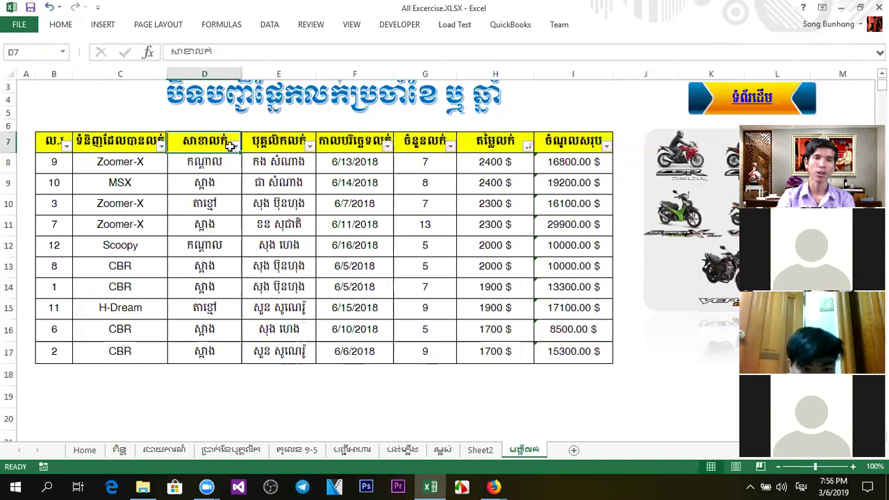
pyautogui.click(244, 144)
pyautogui.click(578, 144)
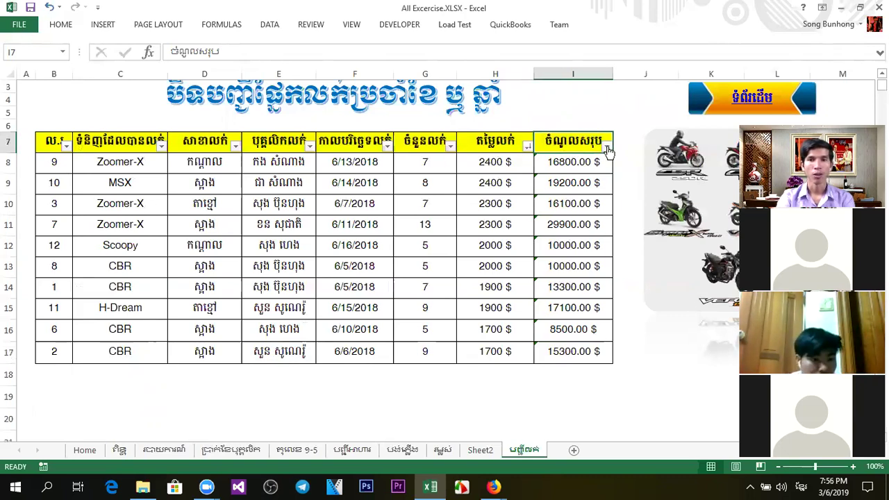
# Step: Sort the sales table by the ល.រ (number) column from smallest to largest
pyautogui.click(66, 145)
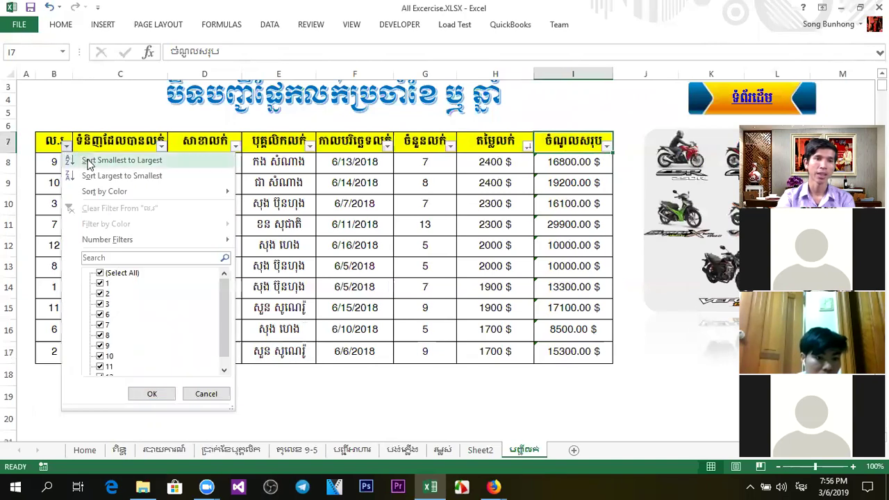
pyautogui.click(89, 165)
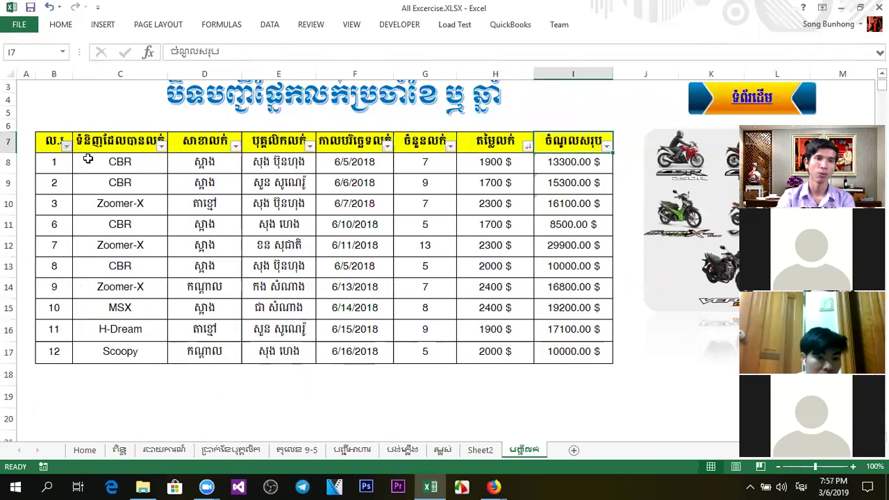
pyautogui.click(61, 353)
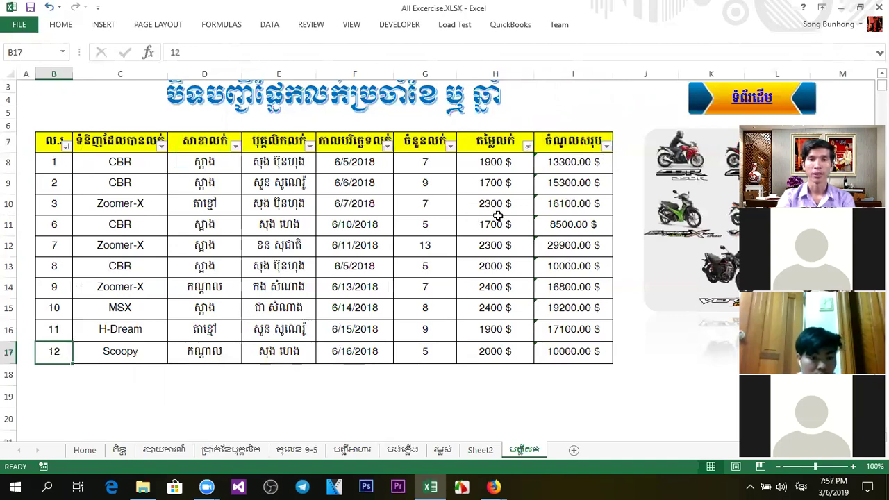
# Step: Sort the sales table by the ចំណូលសរុប (total income) column from largest to smallest
pyautogui.click(607, 146)
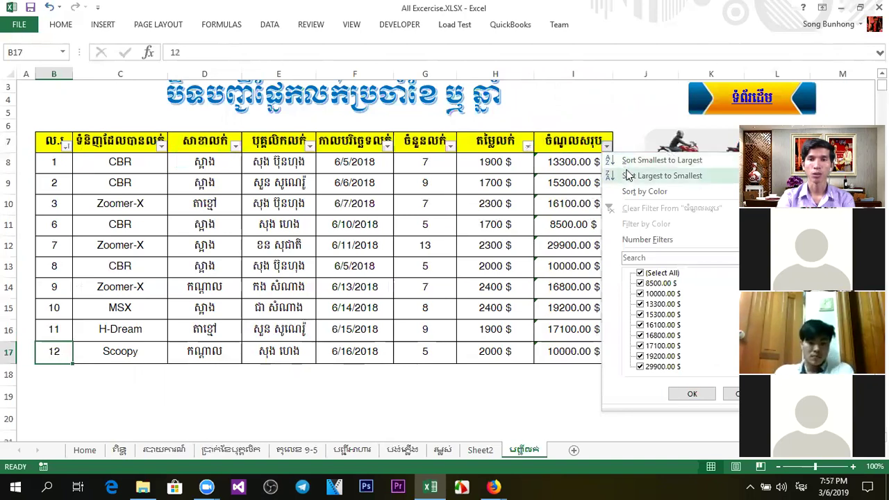
pyautogui.click(632, 178)
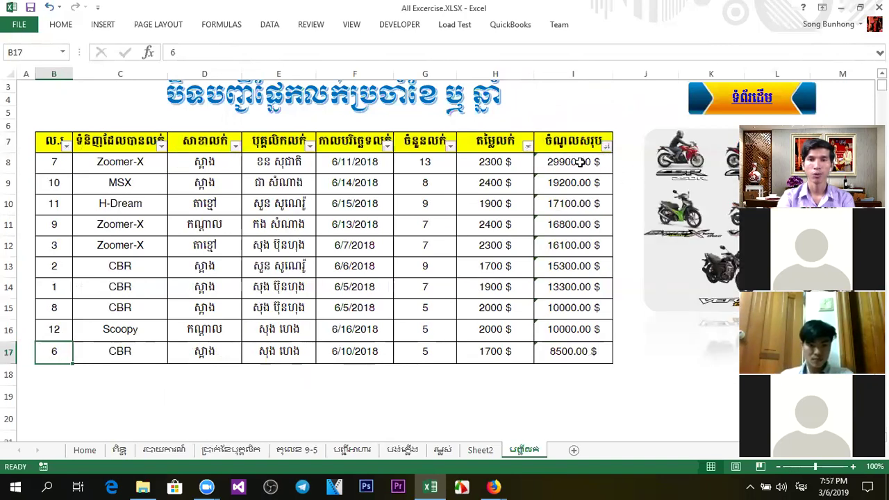
pyautogui.click(580, 162)
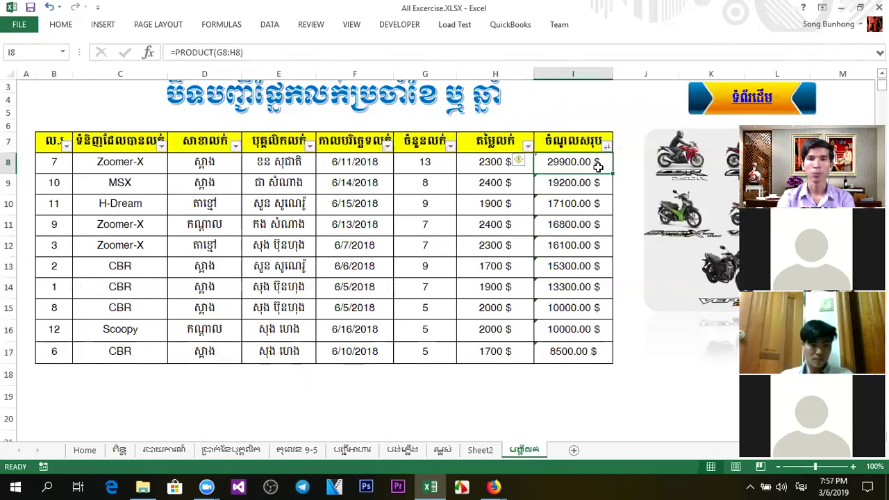
pyautogui.click(139, 161)
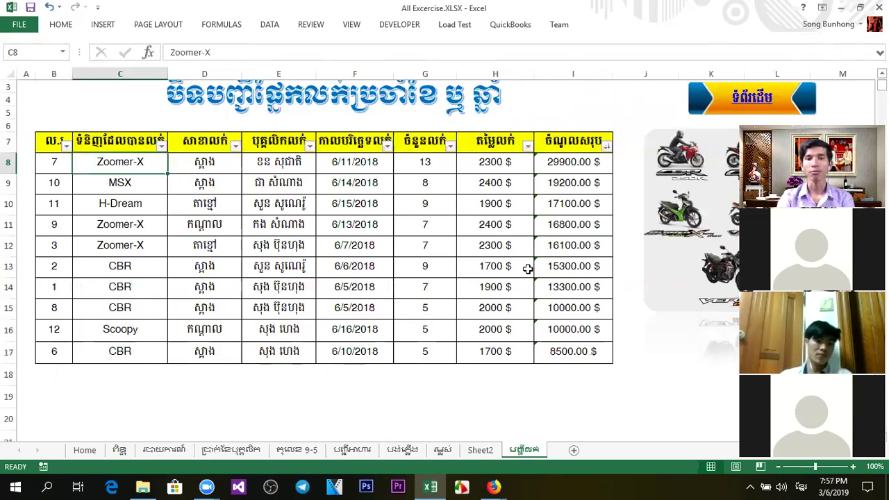
# Step: Add a filter to the two-row header (rows 8 and 9) of the student score table on Sheet2
pyautogui.click(119, 451)
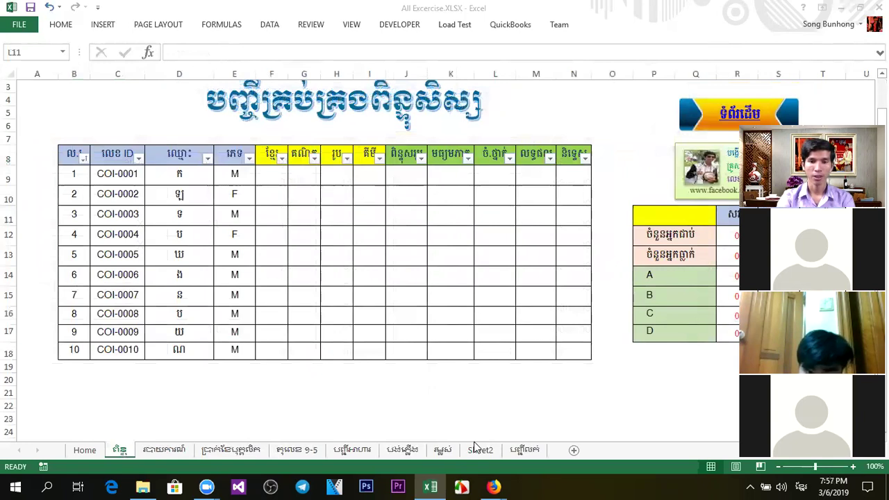
pyautogui.click(481, 450)
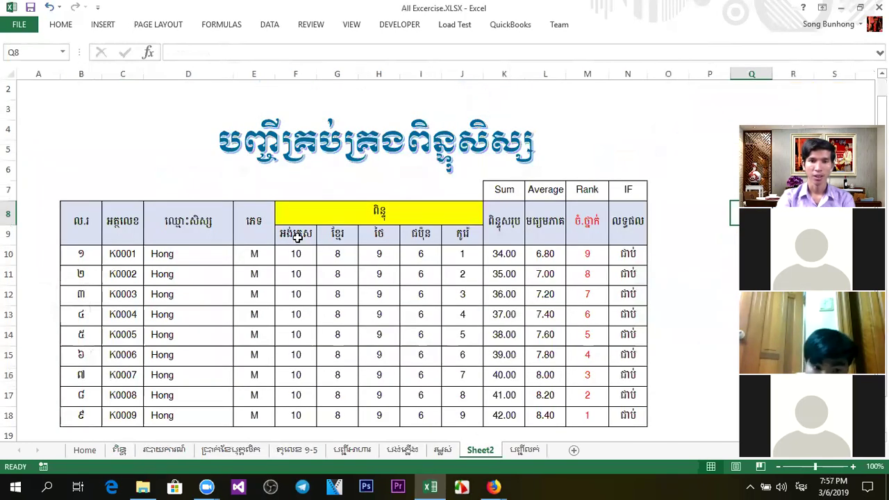
pyautogui.moveTo(295, 235); pyautogui.dragTo(620, 222)
pyautogui.moveTo(80, 220); pyautogui.dragTo(630, 237)
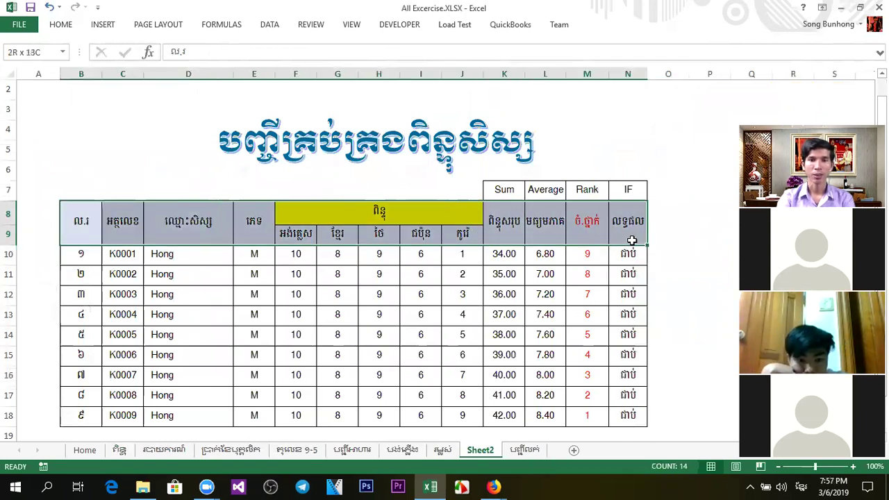
pyautogui.click(263, 30)
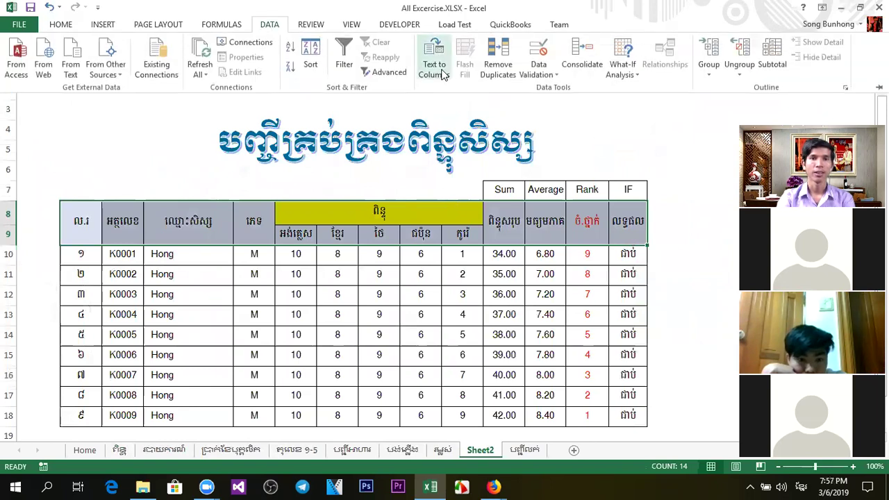
pyautogui.click(345, 64)
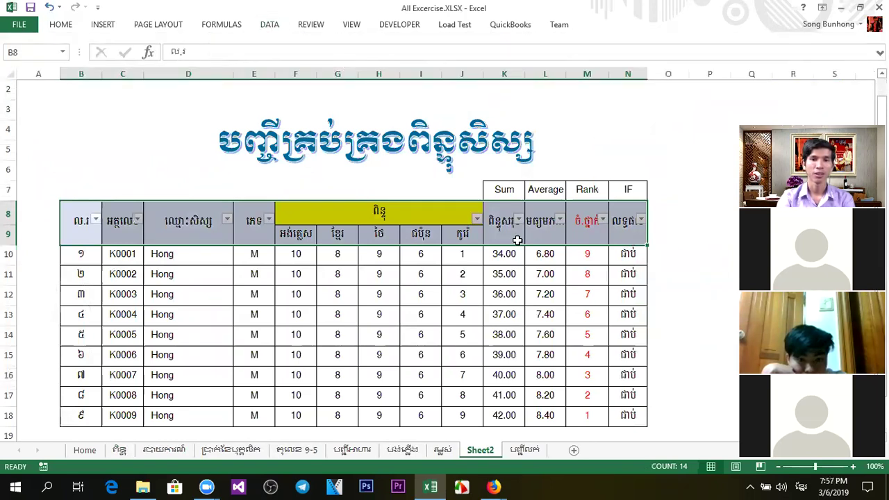
# Step: Examine which filter arrows the merged ពិន្ទុ (score) header and its five subject columns have
pyautogui.click(462, 272)
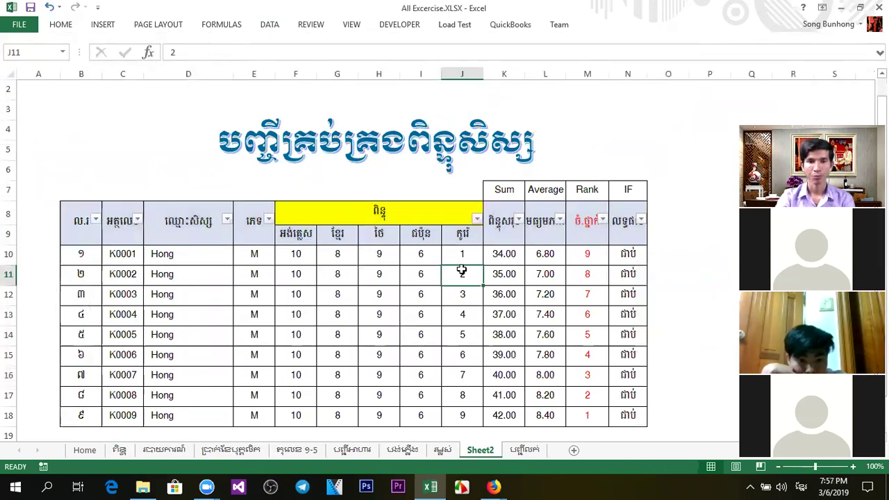
pyautogui.click(433, 259)
pyautogui.click(475, 270)
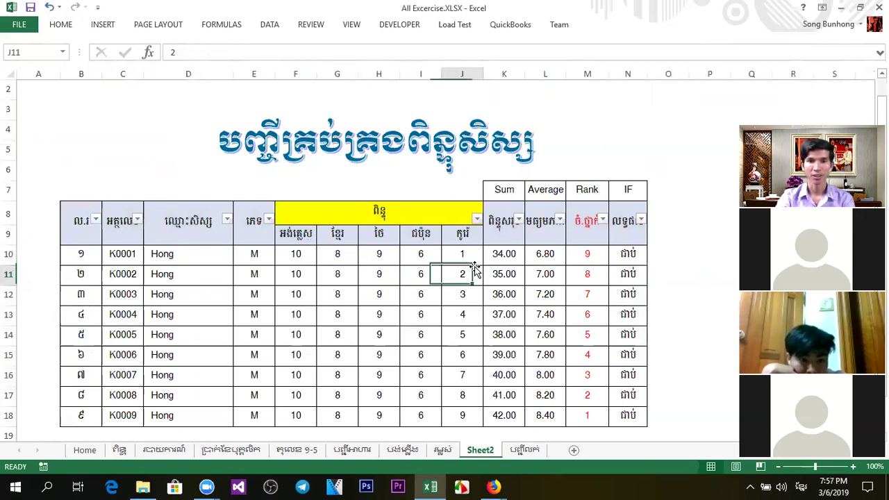
pyautogui.click(424, 217)
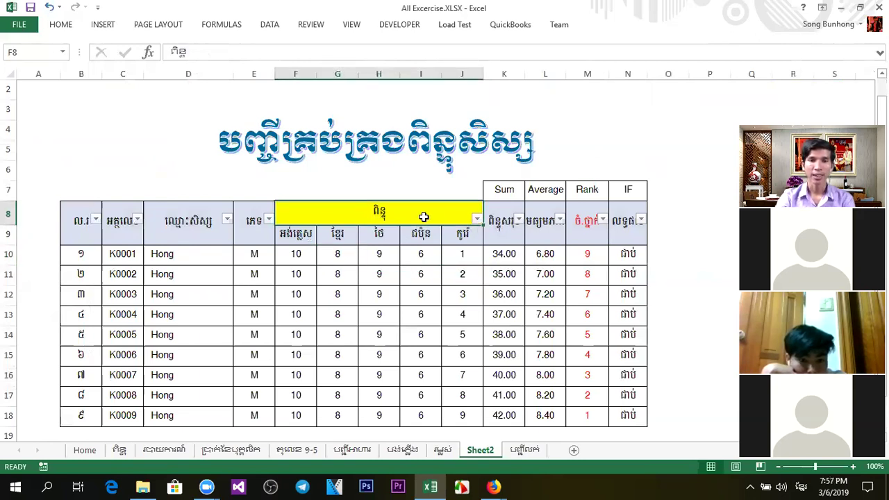
pyautogui.click(300, 259)
pyautogui.click(337, 258)
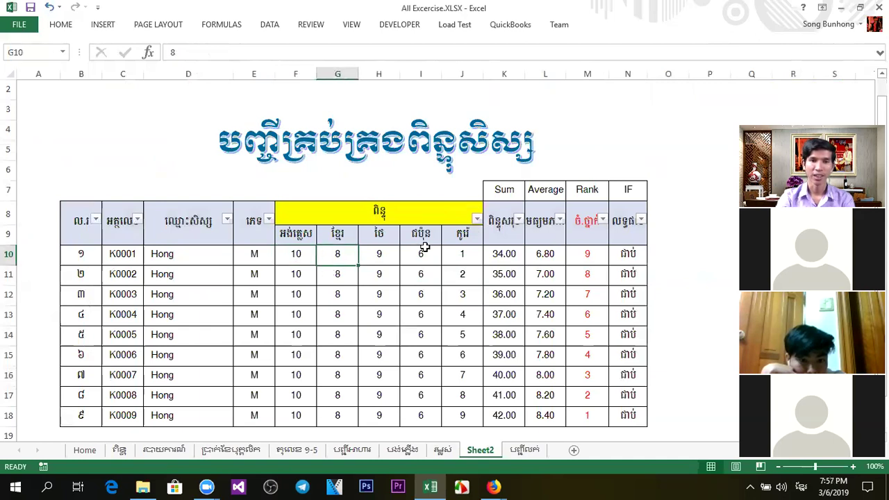
pyautogui.click(459, 237)
pyautogui.click(306, 239)
pyautogui.click(364, 237)
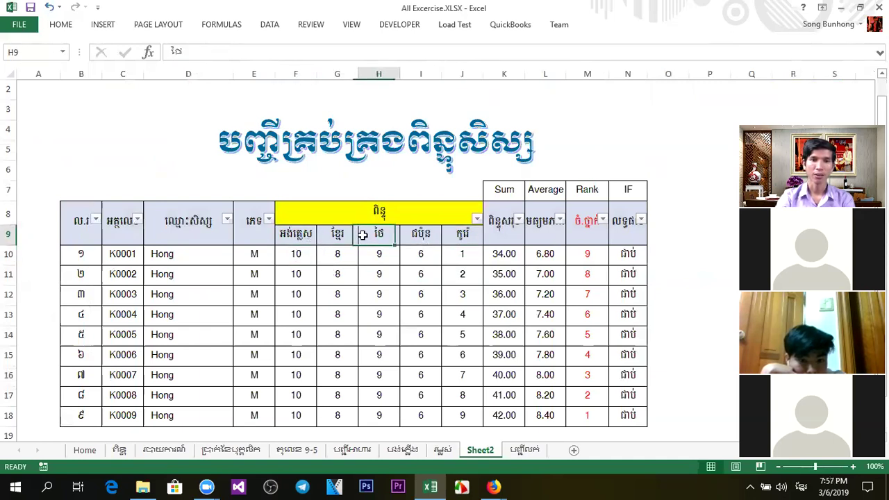
pyautogui.click(417, 236)
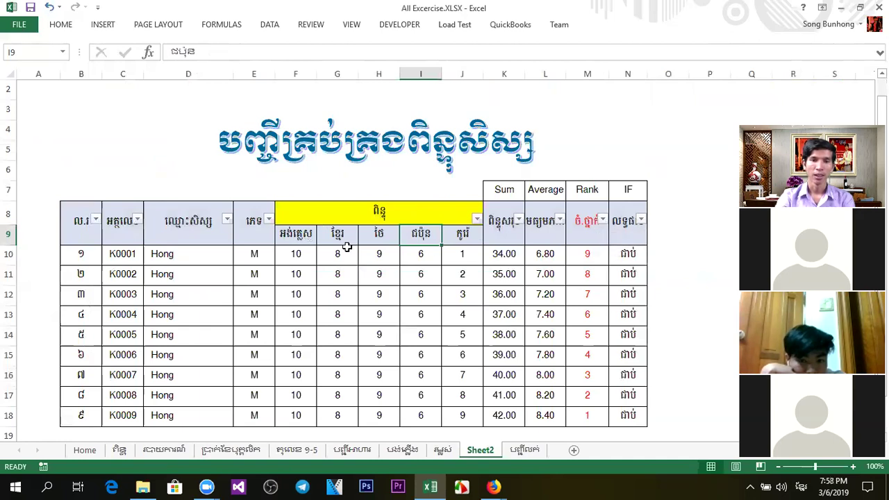
pyautogui.click(336, 258)
pyautogui.click(312, 258)
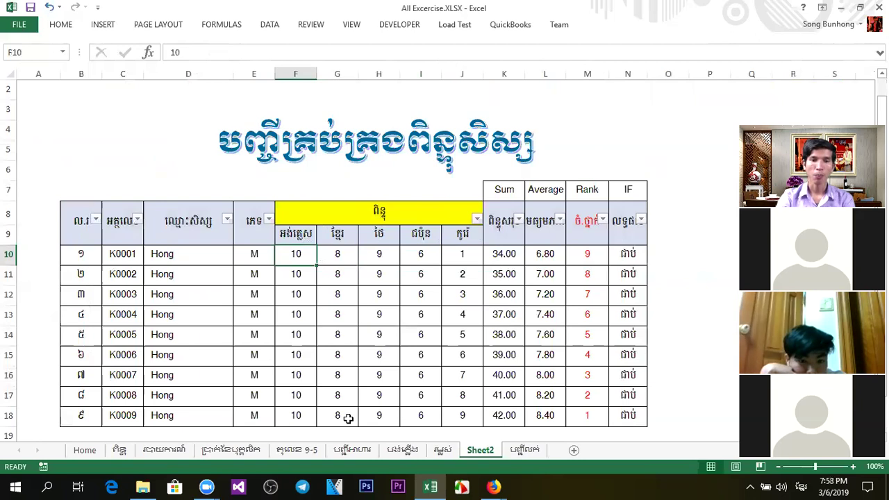
# Step: Sort the student score table by the ចំ.ថ្នាក់ (rank) column in ascending order
pyautogui.click(603, 220)
pyautogui.click(653, 220)
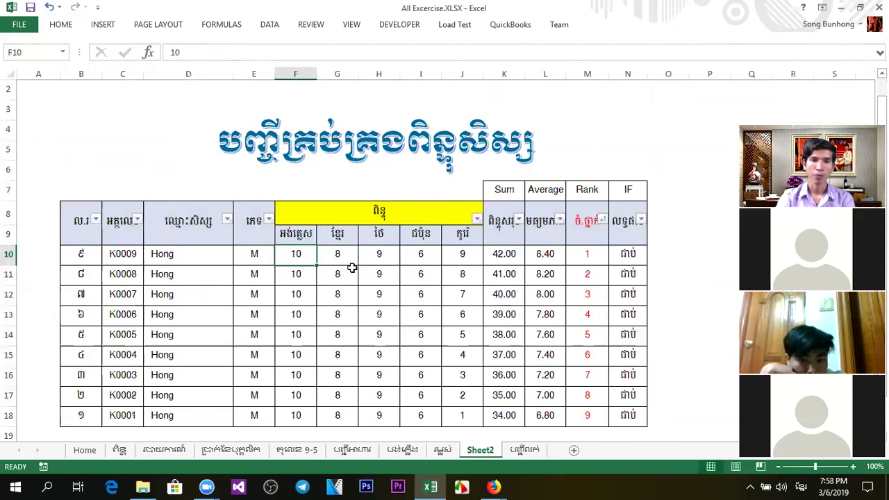
pyautogui.click(456, 260)
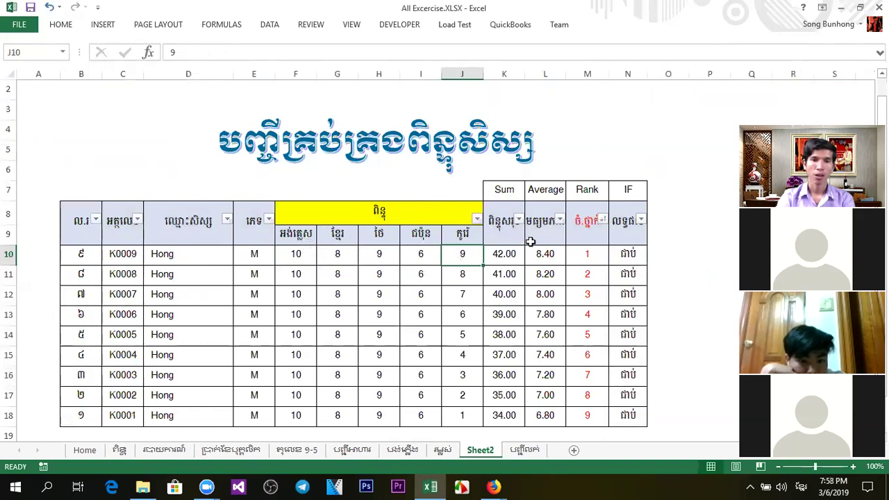
# Step: Sort the student score table by the ល.រ (number) column in ascending order
pyautogui.click(94, 223)
pyautogui.click(135, 223)
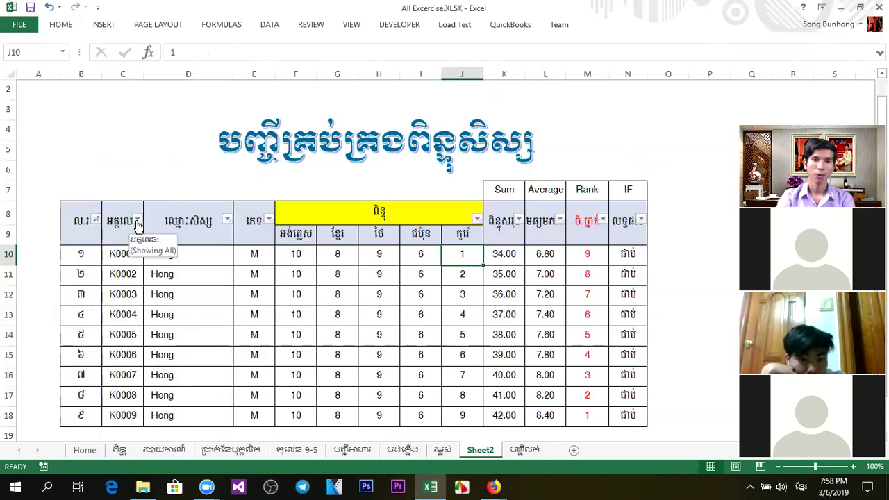
# Step: Set the ខ្មែរ (Khmer) score of student K0009 in cell G18 to 10
pyautogui.click(334, 416)
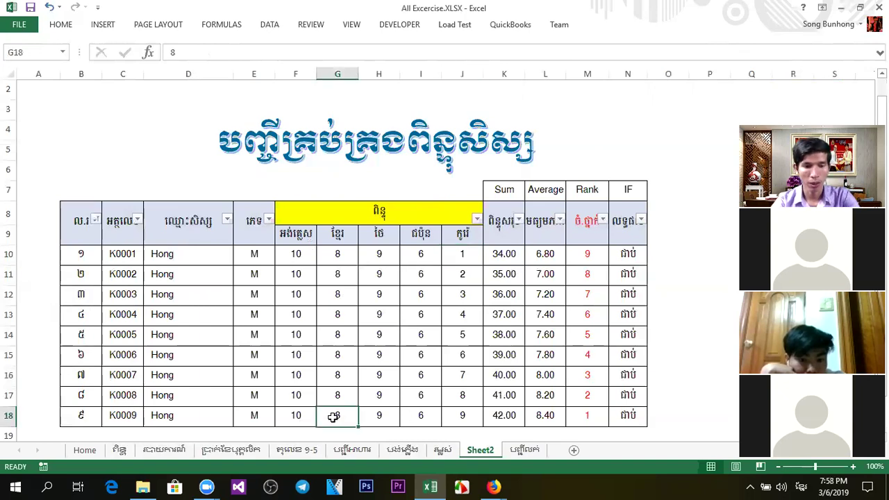
pyautogui.write('10')
pyautogui.press('Tab')
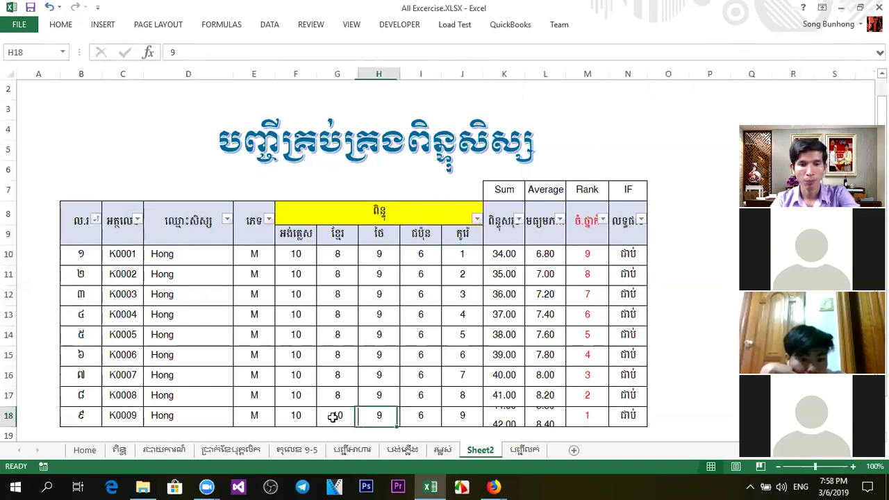
# Step: Set the ថៃ, ជប៉ុន and កូរ៉េ scores of student K0009 in cells H18, I18 and J18 to 10 each
pyautogui.write('10')
pyautogui.press('Tab')
pyautogui.write('10')
pyautogui.press('Tab')
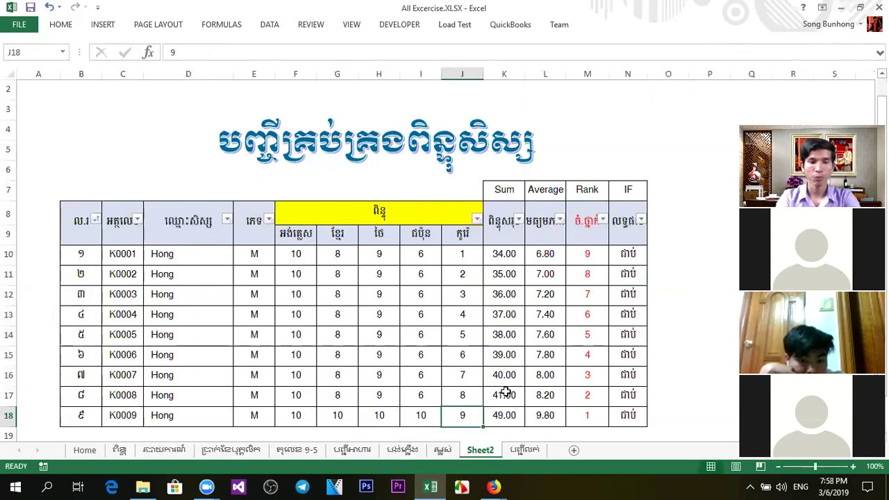
pyautogui.write('10')
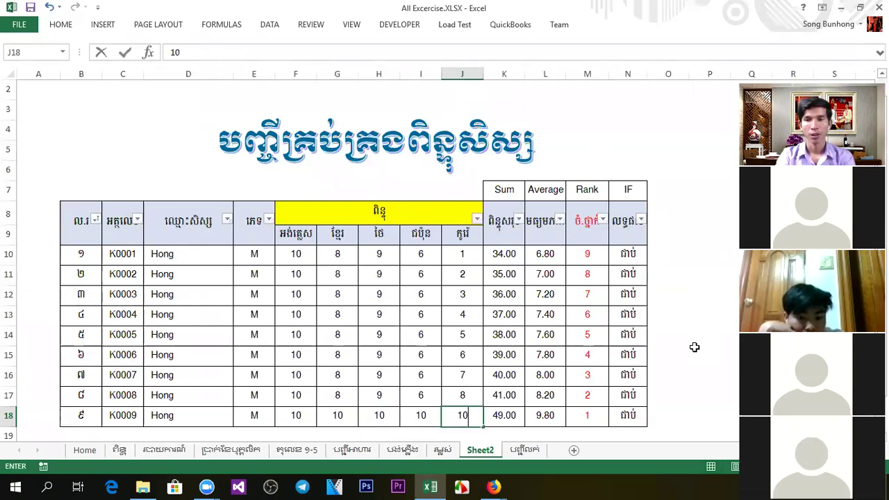
pyautogui.click(703, 375)
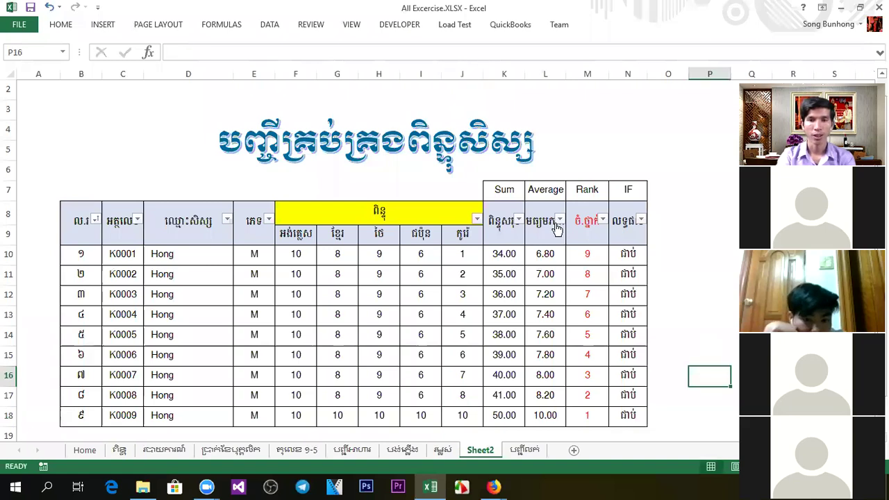
pyautogui.click(399, 215)
pyautogui.moveTo(297, 234); pyautogui.dragTo(454, 234)
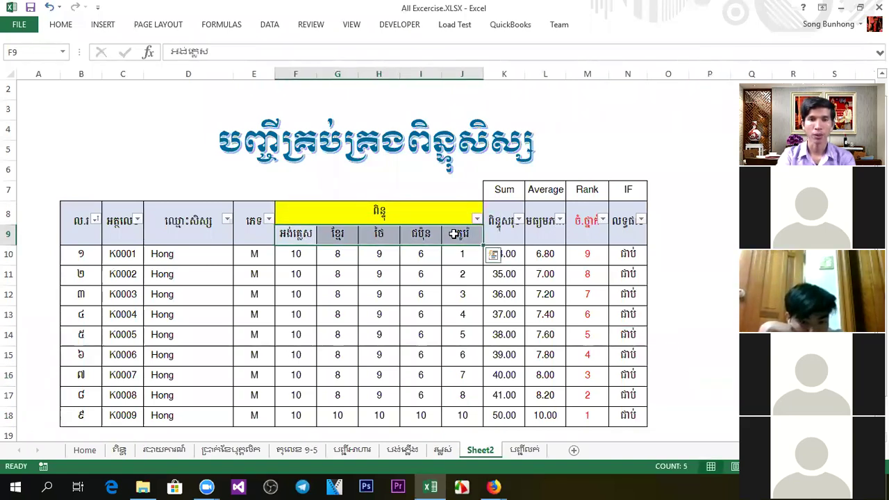
pyautogui.click(408, 214)
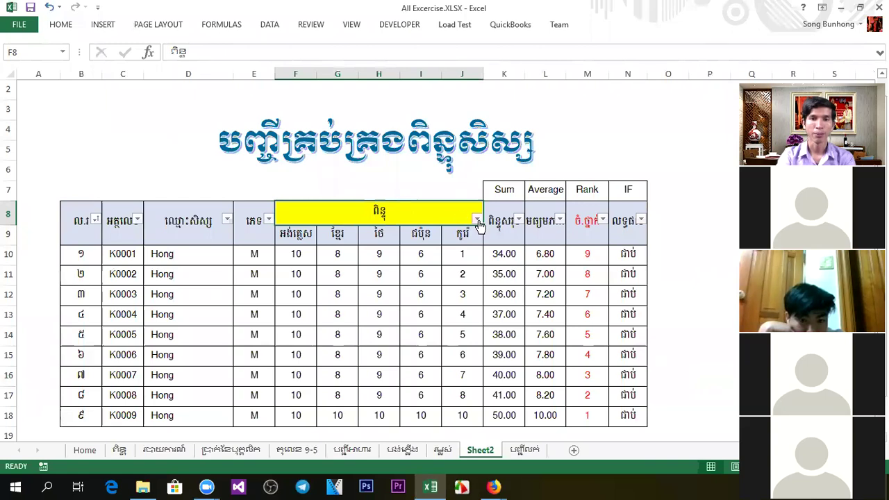
pyautogui.click(426, 234)
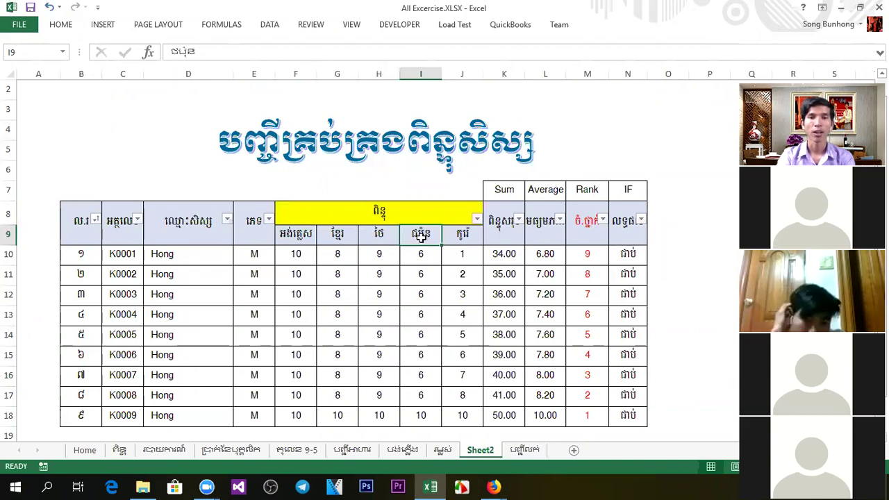
pyautogui.click(337, 215)
# Step: Sort the student score table by the ចំ.ថ្នាក់ (rank) column from smallest to largest
pyautogui.click(602, 220)
pyautogui.click(633, 225)
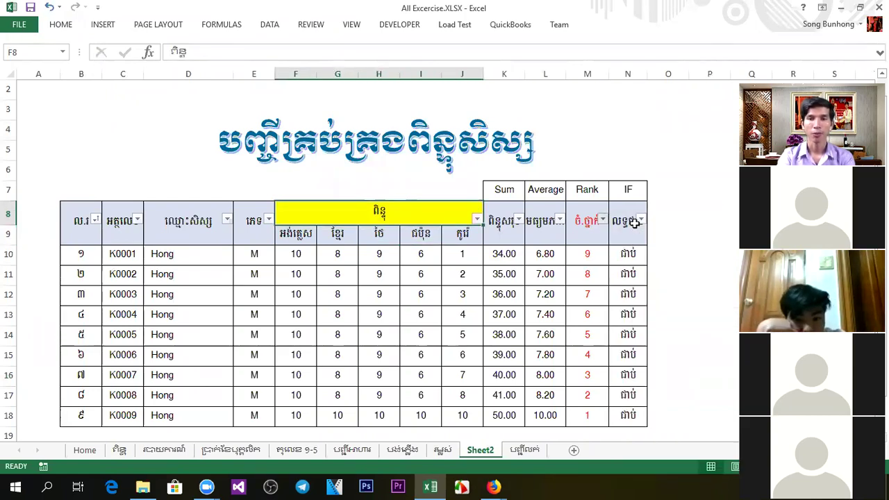
# Step: Check the first-ranked student's scores and the first and last rank cells, and preview the sheet's printout
pyautogui.moveTo(297, 257); pyautogui.dragTo(463, 255)
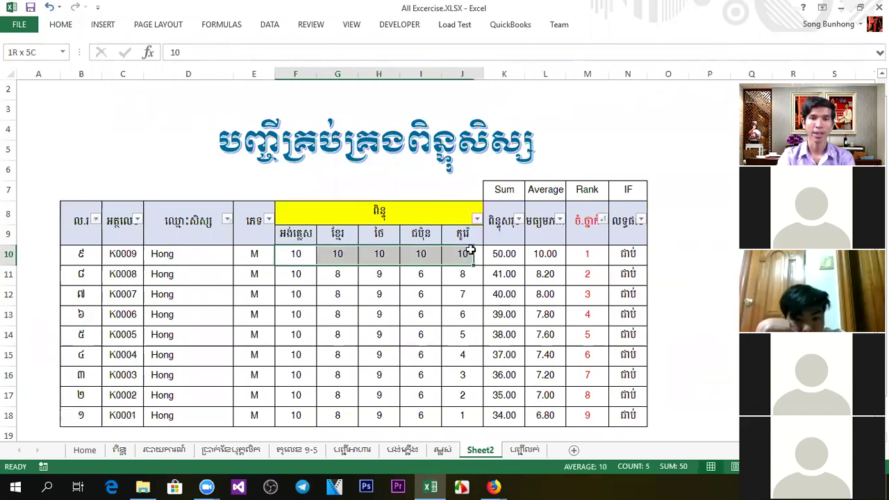
pyautogui.click(602, 258)
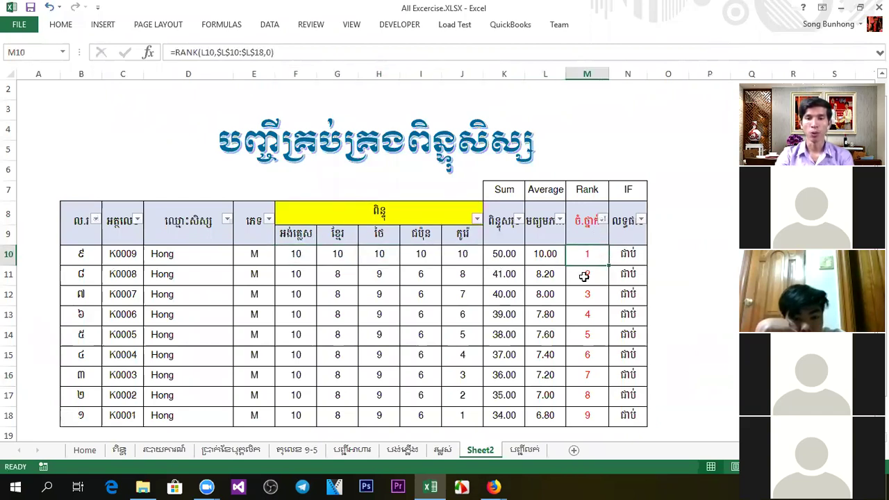
pyautogui.click(587, 414)
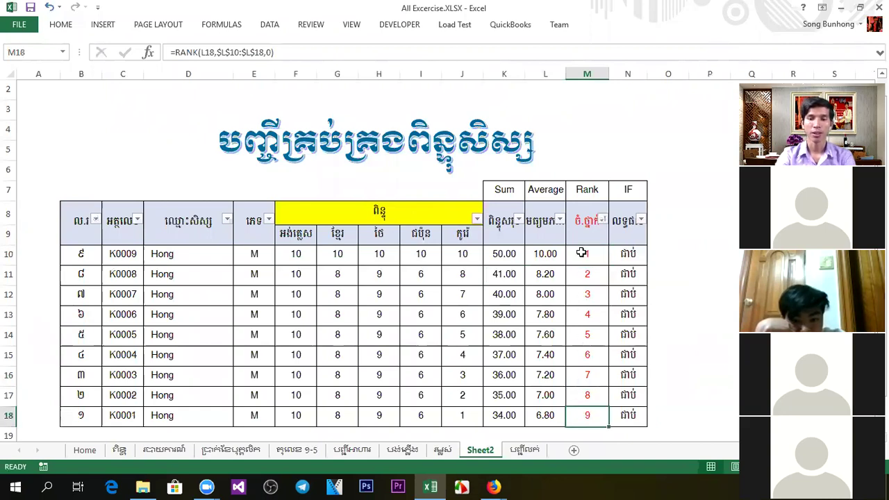
pyautogui.hotkey('ctrl', 'p')
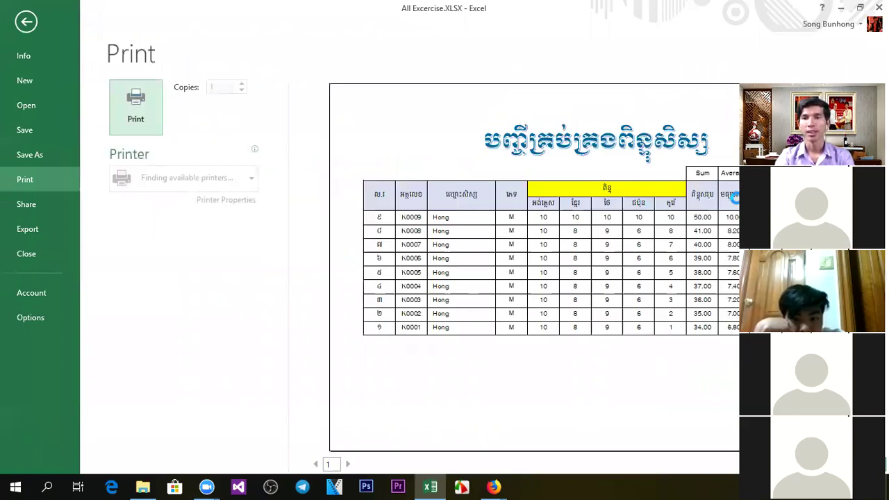
pyautogui.press('Escape')
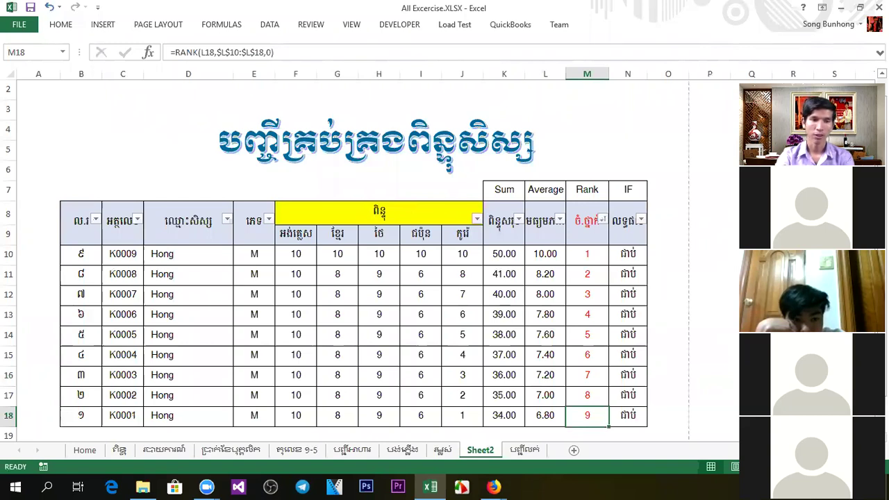
# Step: On the ពិន្ទុ sheet, sort the student list by the ឈ្មោះ (name) column from A to Z and check the name order
pyautogui.click(119, 450)
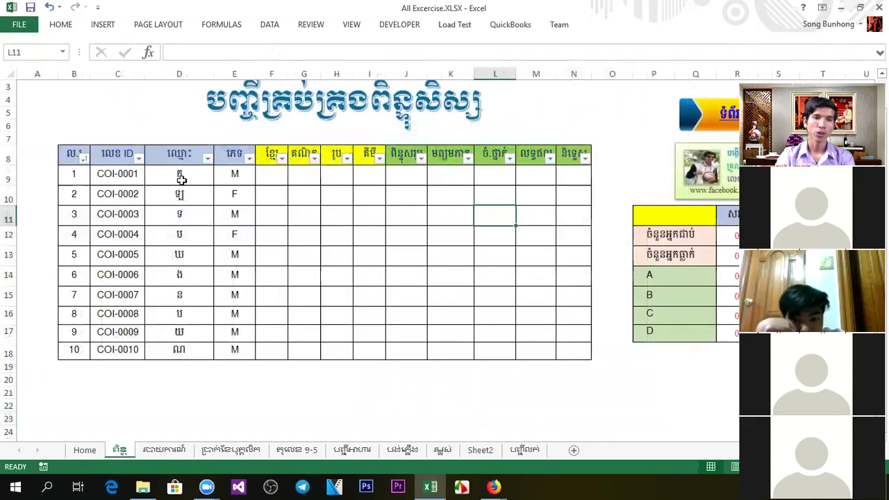
pyautogui.moveTo(181, 171); pyautogui.dragTo(175, 351)
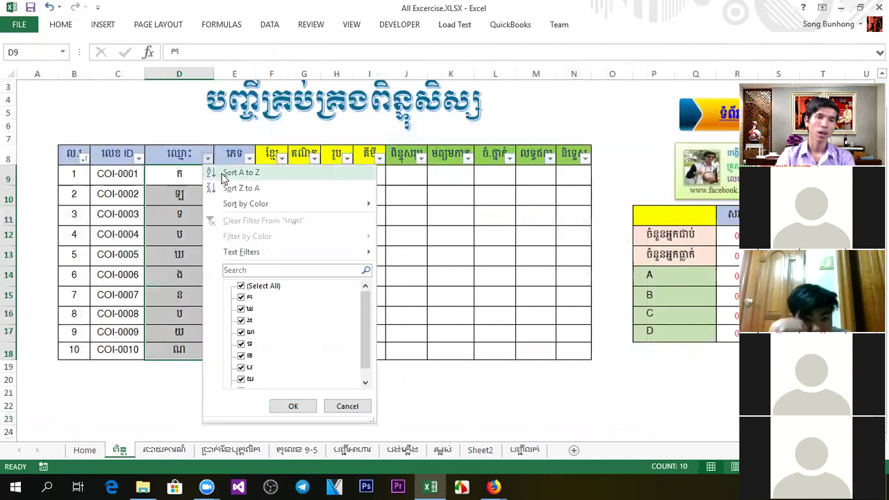
pyautogui.click(229, 173)
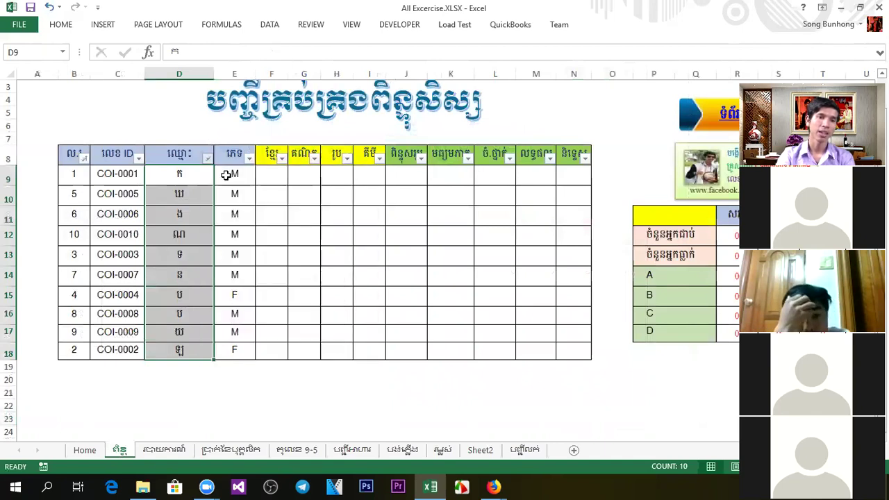
pyautogui.click(181, 177)
pyautogui.click(183, 194)
pyautogui.click(185, 215)
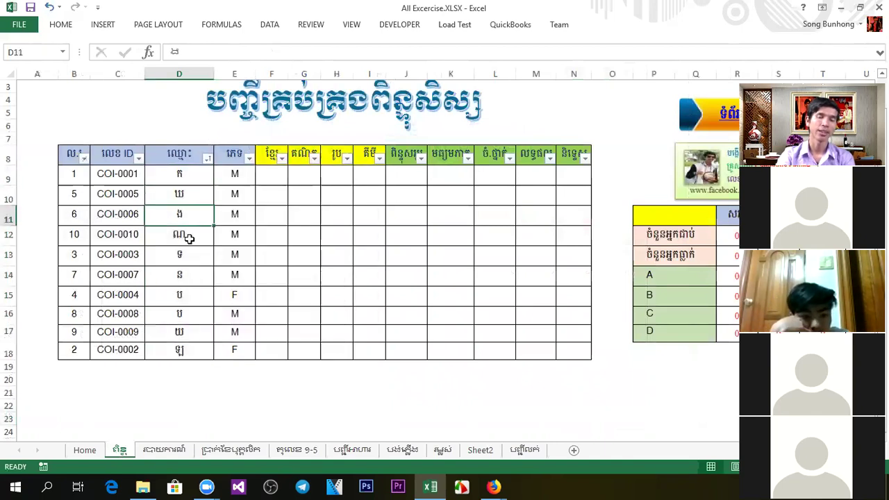
pyautogui.click(190, 349)
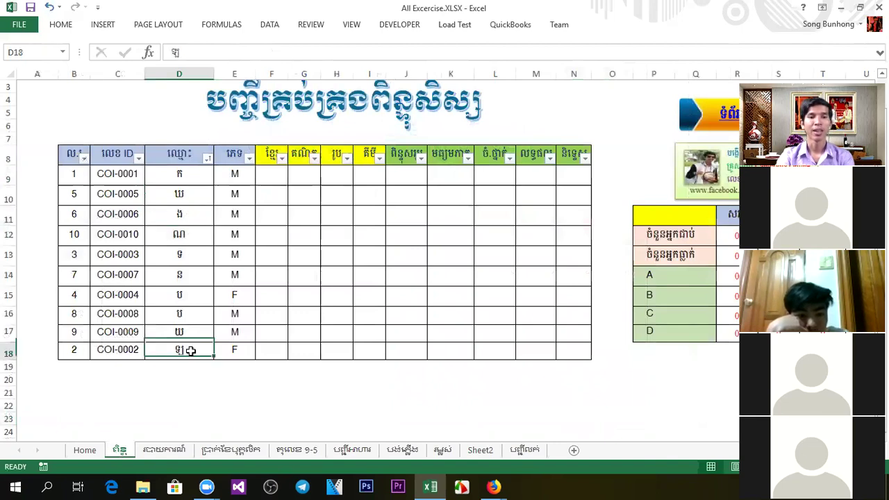
pyautogui.click(184, 177)
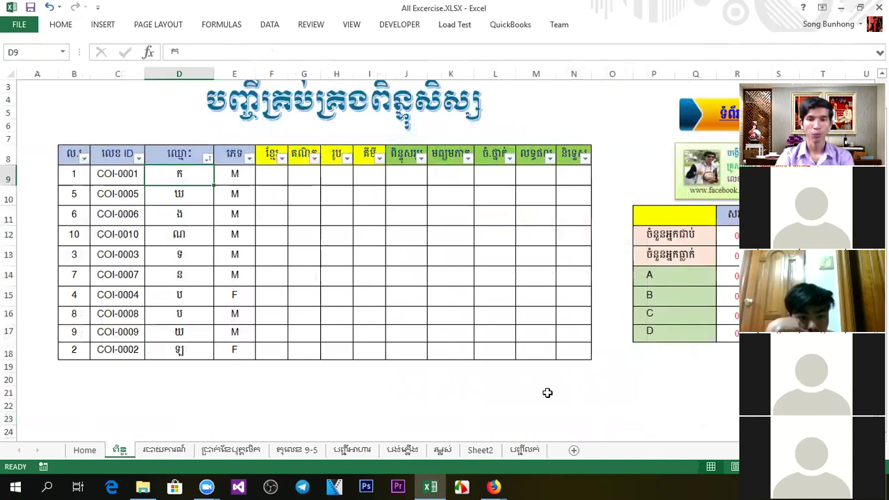
pyautogui.click(463, 406)
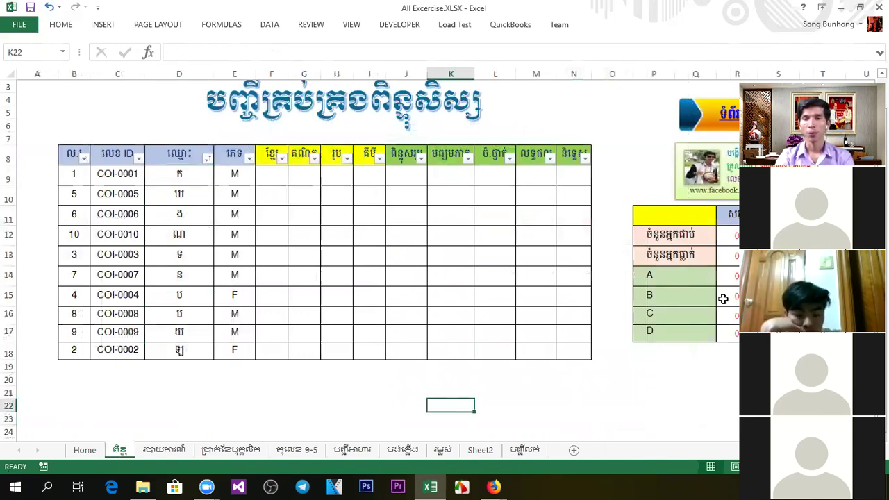
# Step: Examine the empty subject, total, average, rank, result and grade columns in the first two student rows
pyautogui.click(277, 176)
pyautogui.click(305, 176)
pyautogui.click(337, 176)
pyautogui.click(369, 176)
pyautogui.click(407, 177)
pyautogui.click(449, 179)
pyautogui.click(493, 178)
pyautogui.click(535, 179)
pyautogui.click(574, 181)
pyautogui.click(577, 195)
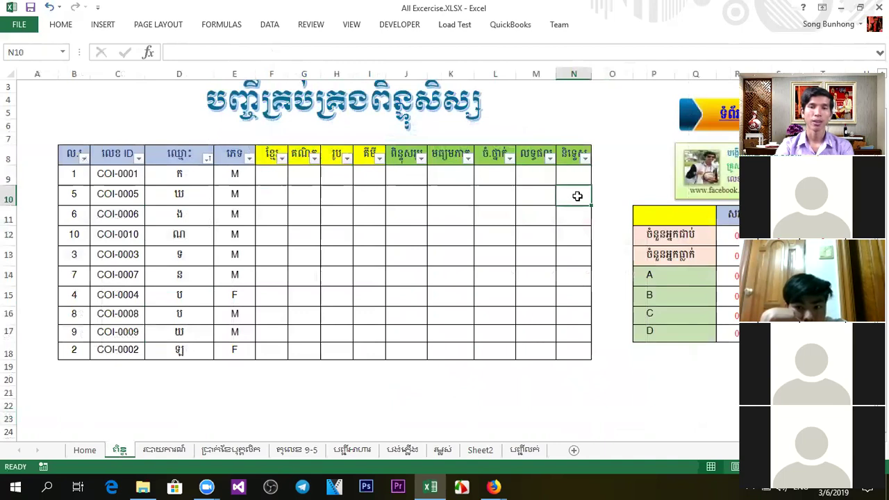
pyautogui.click(537, 196)
pyautogui.click(495, 196)
pyautogui.click(450, 197)
pyautogui.click(406, 197)
pyautogui.click(366, 196)
pyautogui.click(341, 196)
pyautogui.click(300, 197)
pyautogui.click(274, 197)
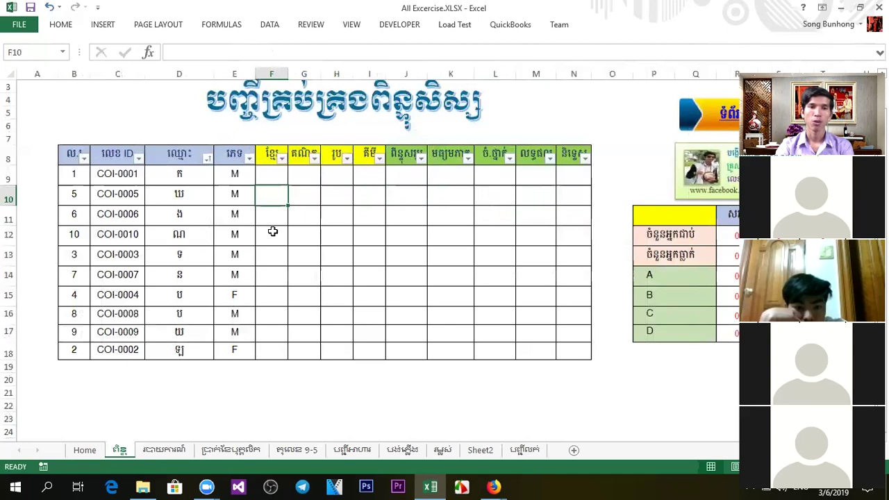
pyautogui.click(331, 408)
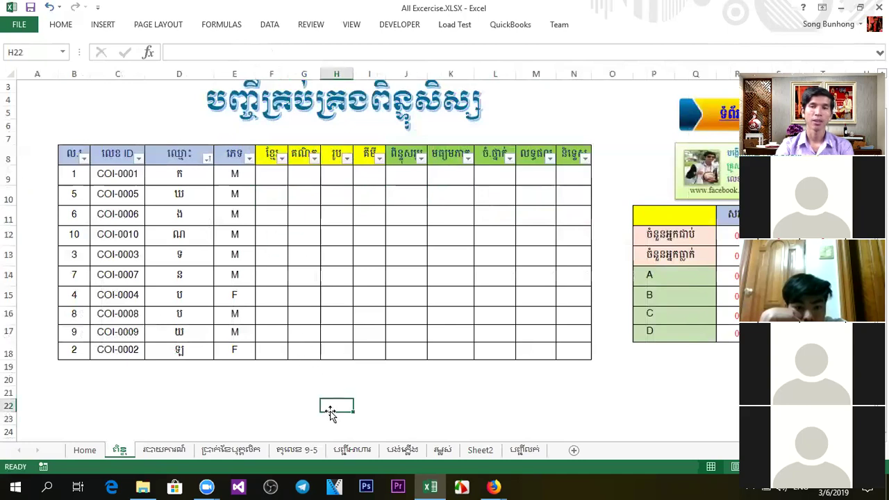
pyautogui.click(441, 417)
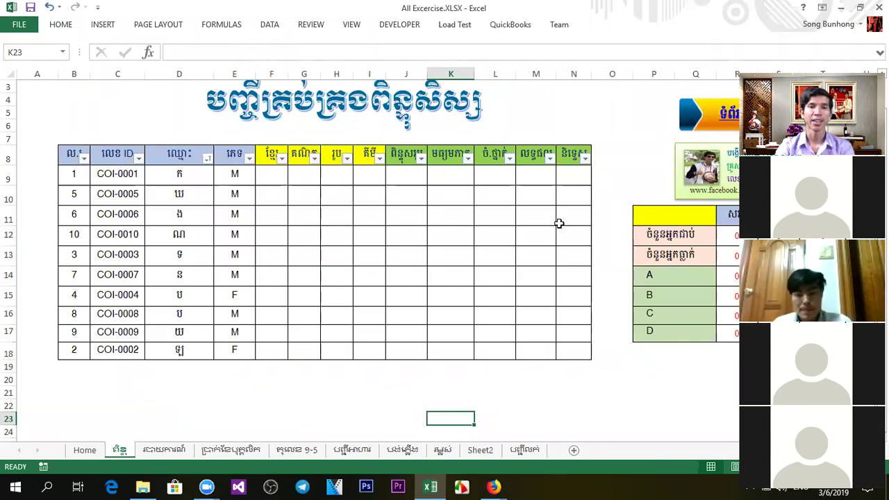
pyautogui.click(566, 178)
pyautogui.click(383, 230)
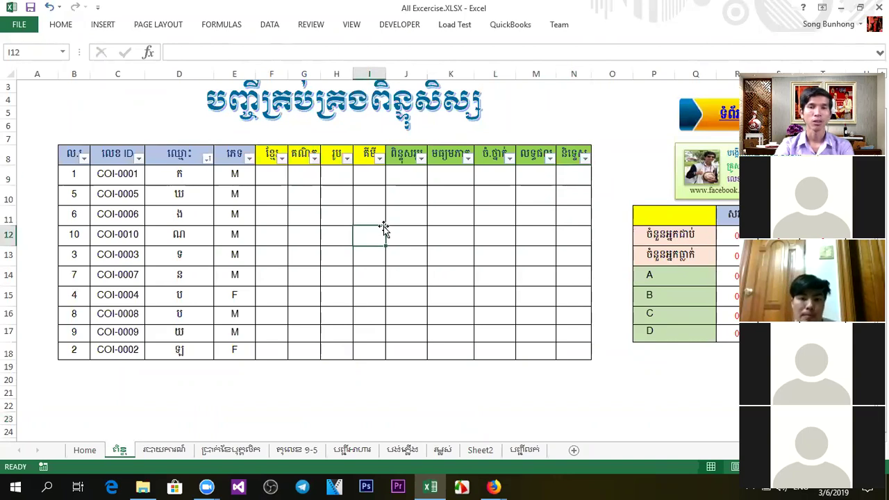
pyautogui.click(661, 404)
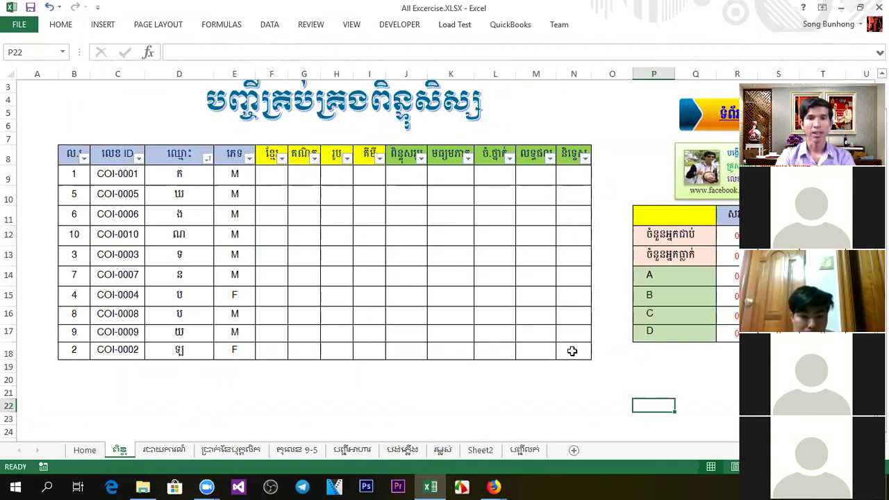
pyautogui.click(494, 177)
pyautogui.click(520, 179)
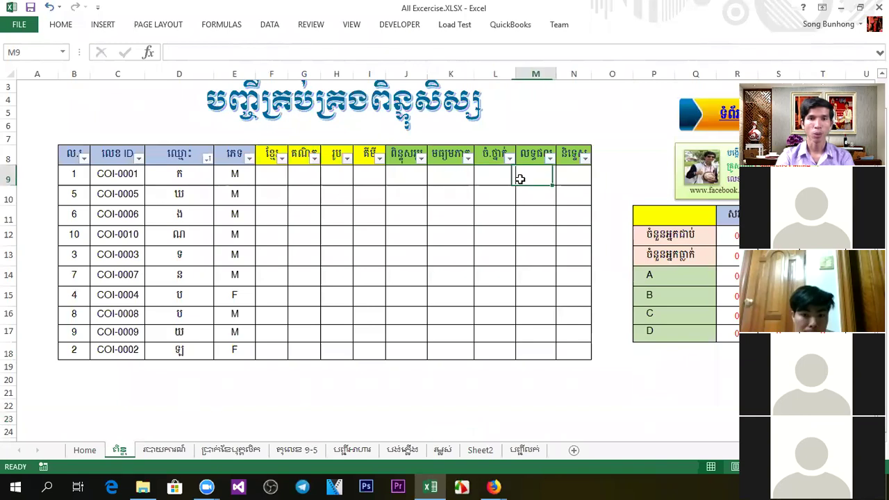
pyautogui.click(570, 178)
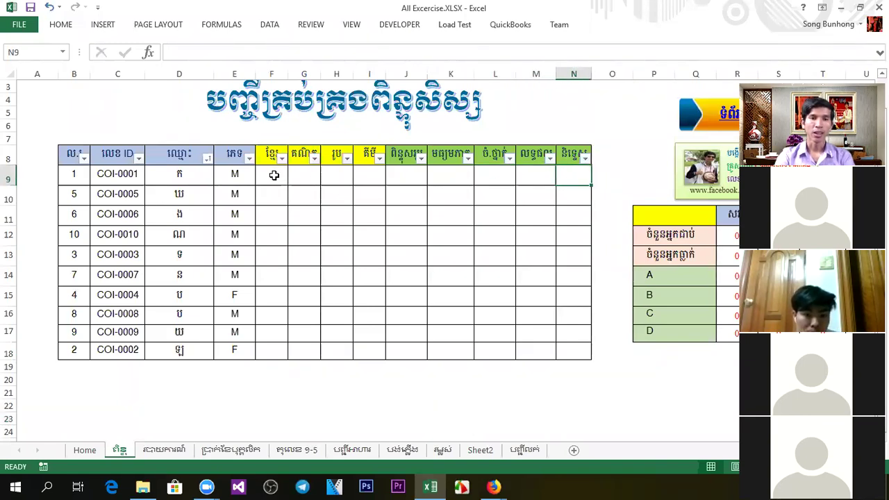
# Step: Open data validation for the score cells F9:I18 and set the input message to "សូមបញ្ចូលពិន្ទុ"
pyautogui.moveTo(275, 176); pyautogui.dragTo(373, 346)
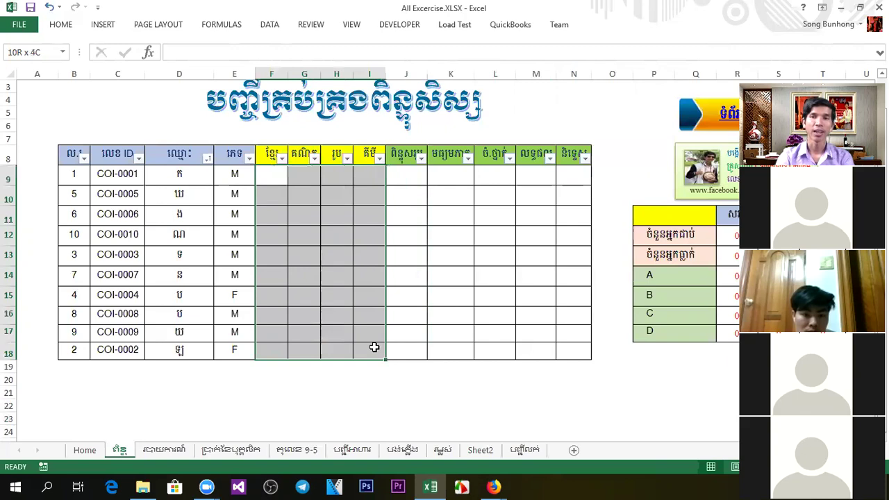
pyautogui.moveTo(373, 347); pyautogui.dragTo(373, 348)
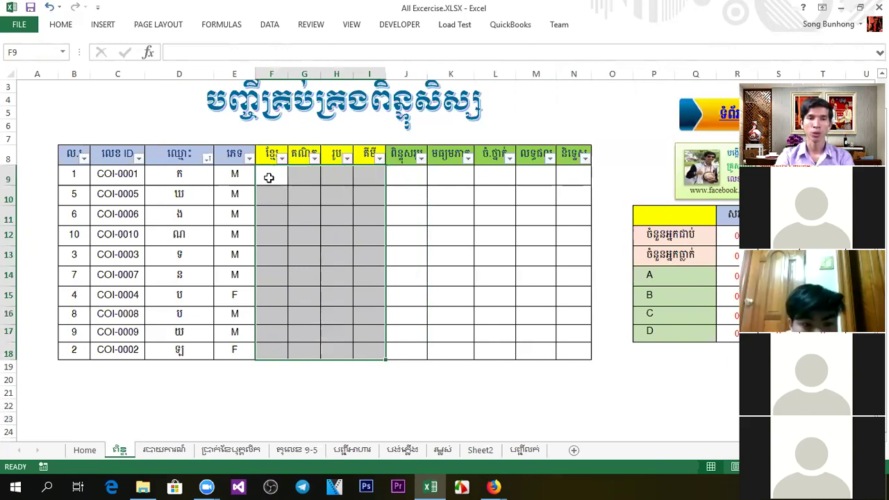
pyautogui.click(270, 25)
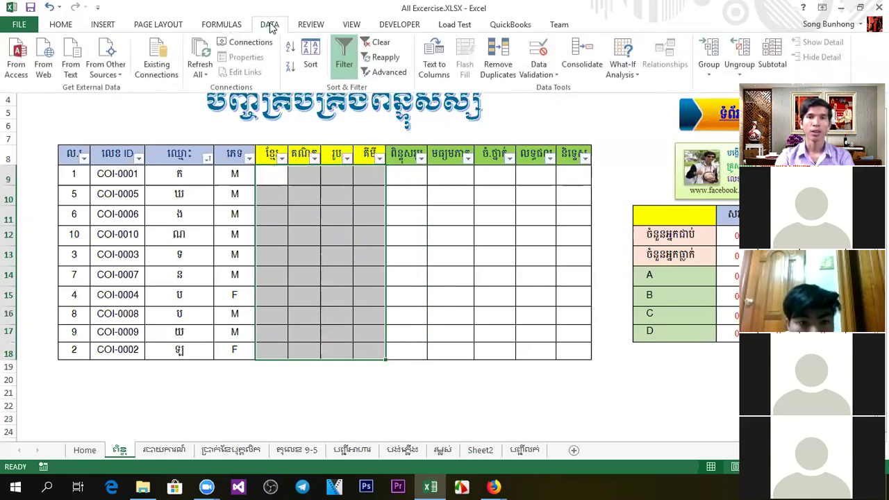
pyautogui.click(544, 74)
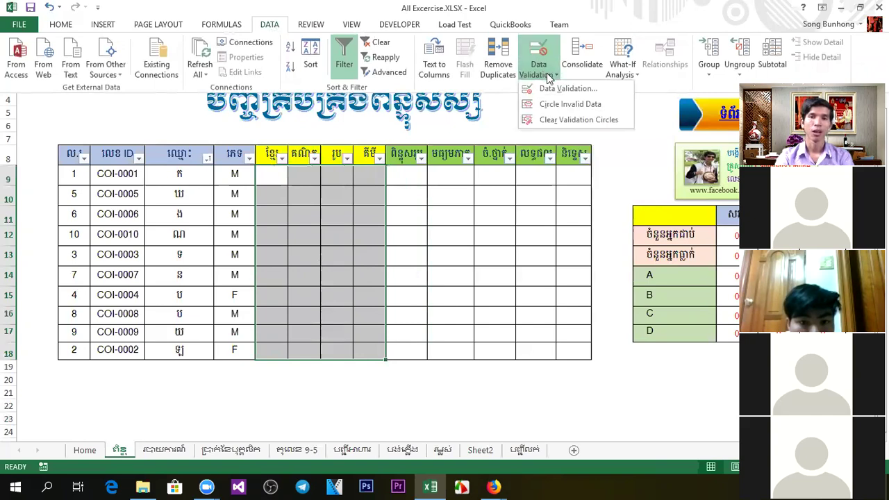
pyautogui.click(566, 89)
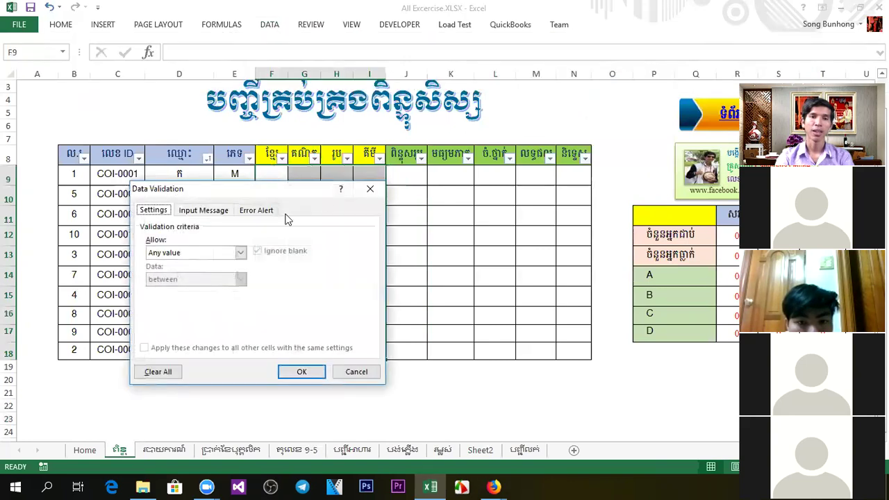
pyautogui.moveTo(267, 196); pyautogui.dragTo(474, 188)
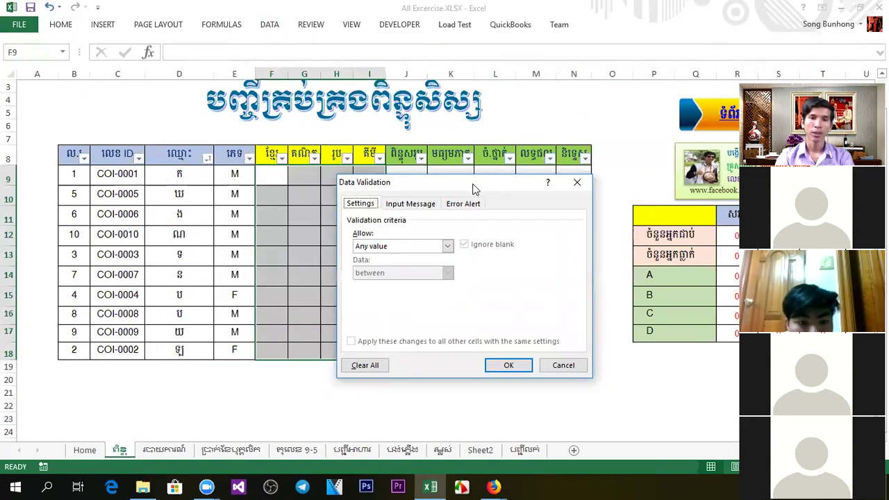
pyautogui.click(417, 204)
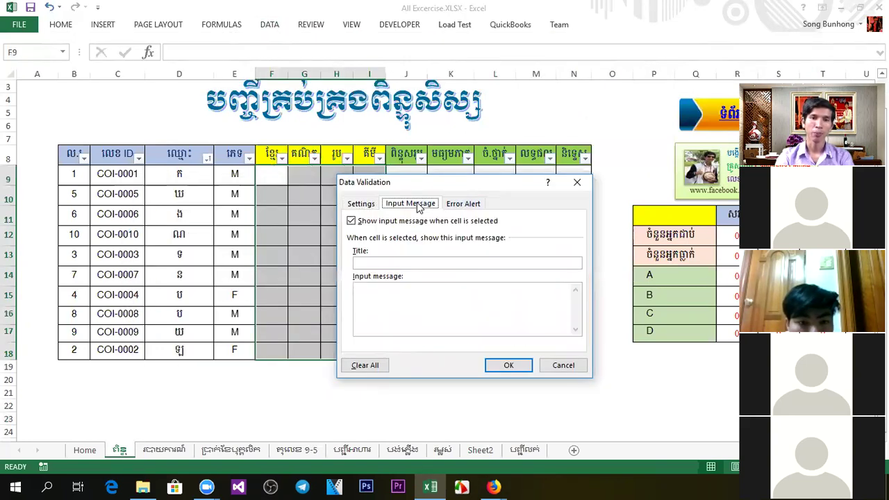
pyautogui.click(401, 296)
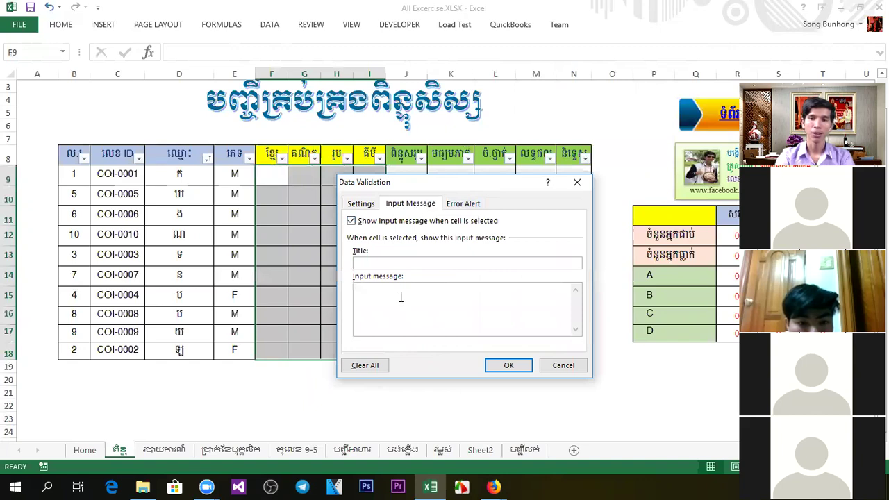
pyautogui.write('សូម')
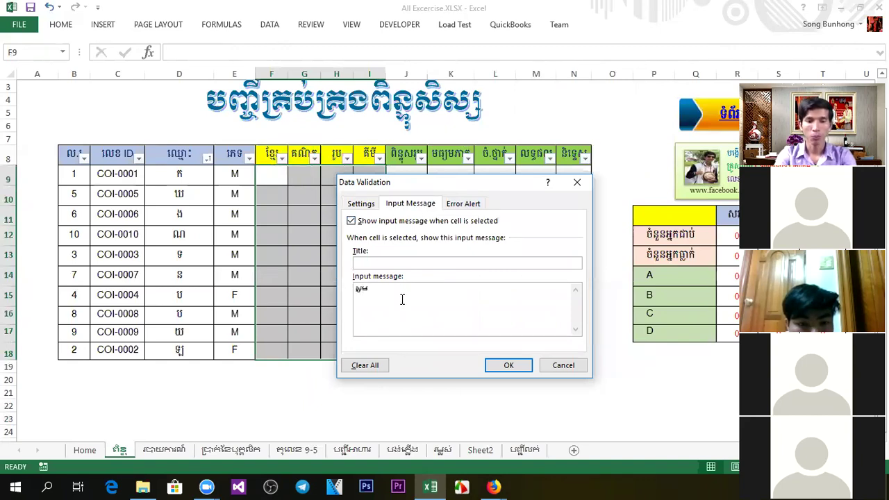
pyautogui.write('បញ្ចូលពិន្ទុ')
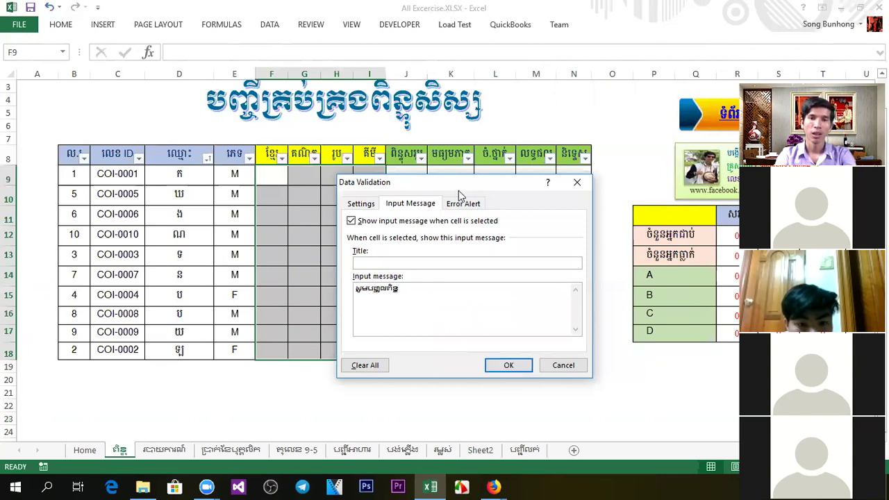
# Step: Copy the input message text into the Stop-style error alert's message and apply the validation
pyautogui.moveTo(407, 291); pyautogui.dragTo(329, 292)
pyautogui.hotkey('ctrl', 'c')
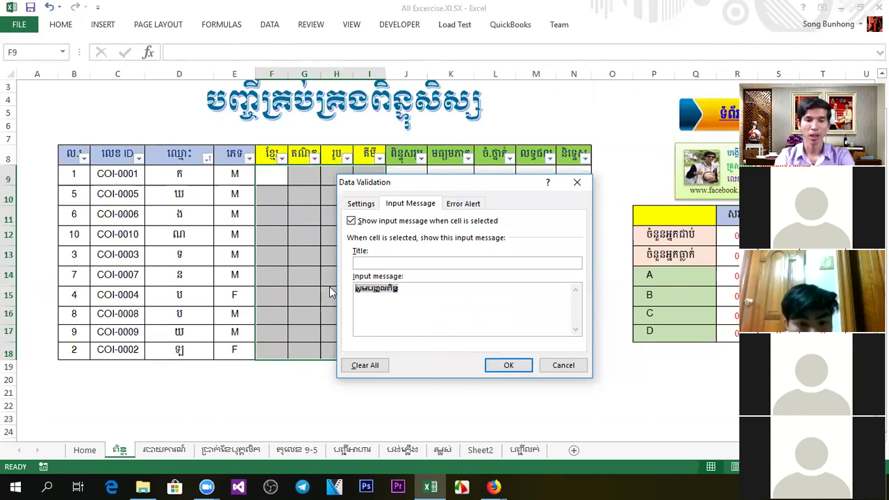
pyautogui.click(466, 204)
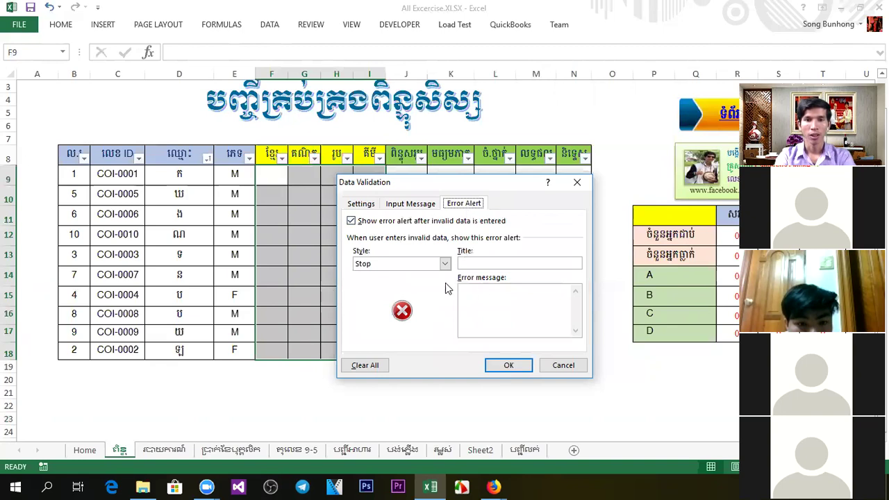
pyautogui.click(488, 292)
pyautogui.hotkey('ctrl', 'v')
pyautogui.click(510, 364)
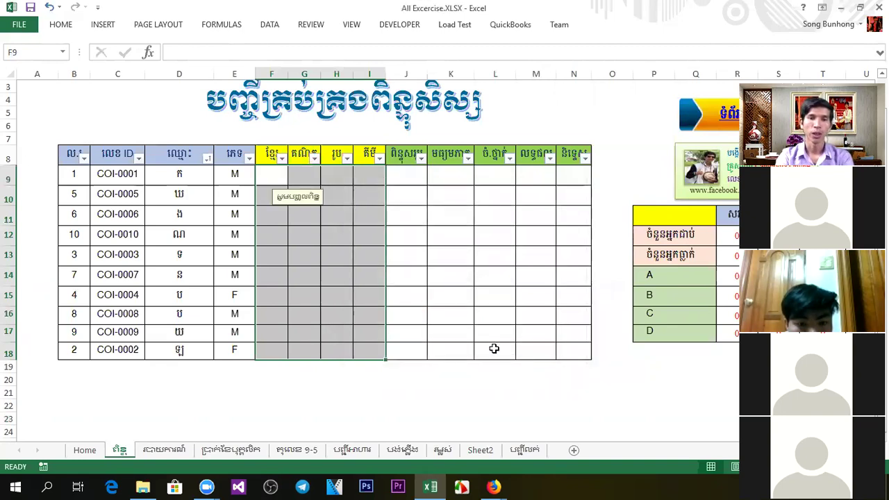
# Step: Check the input message on various score cells in the four subject columns, and compare with cells outside the validated range
pyautogui.click(430, 234)
pyautogui.click(364, 179)
pyautogui.click(339, 178)
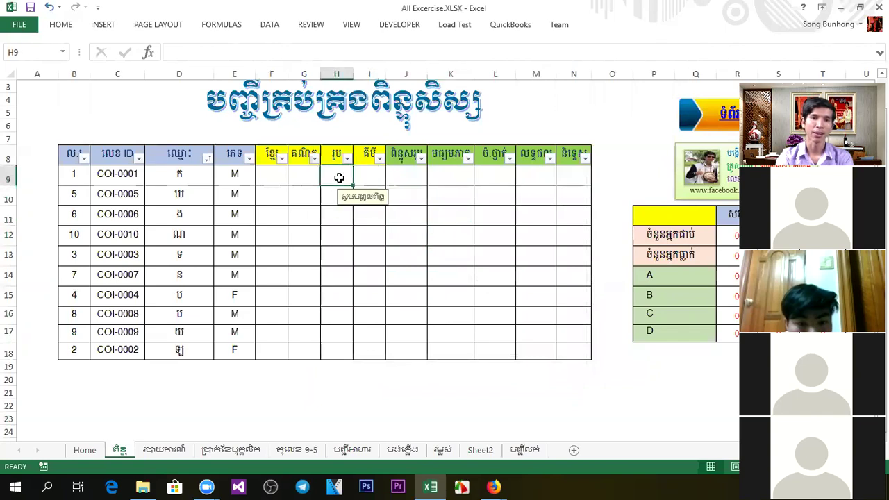
pyautogui.moveTo(320, 191); pyautogui.dragTo(319, 201)
pyautogui.click(343, 278)
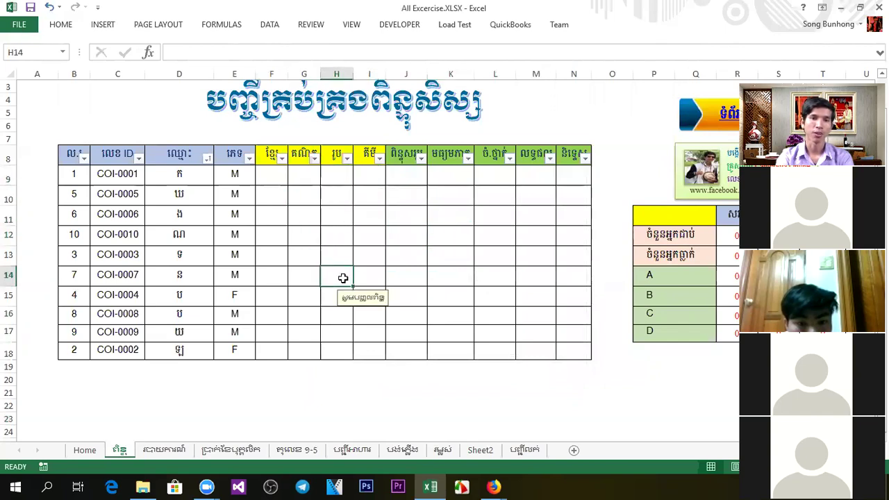
pyautogui.click(308, 261)
pyautogui.click(337, 257)
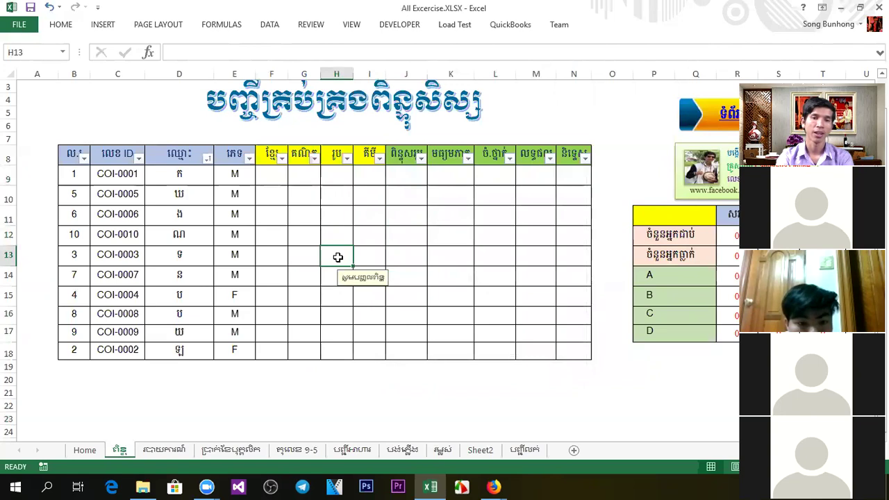
pyautogui.click(323, 213)
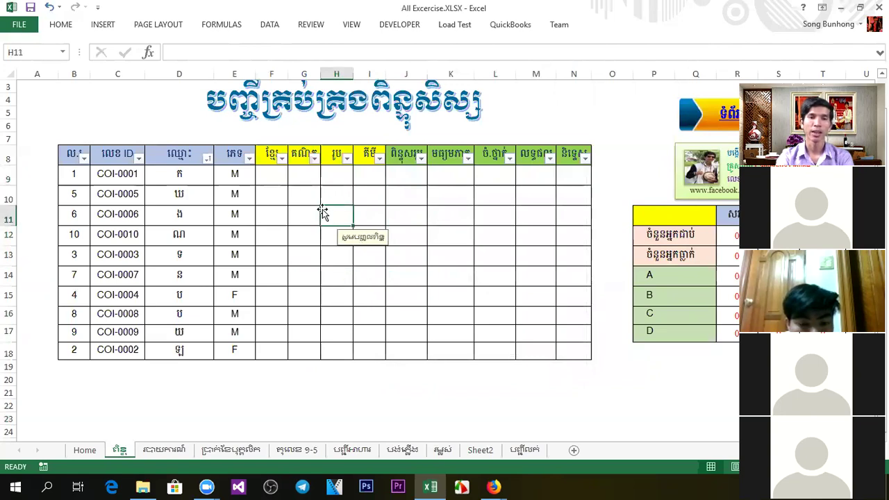
pyautogui.click(265, 174)
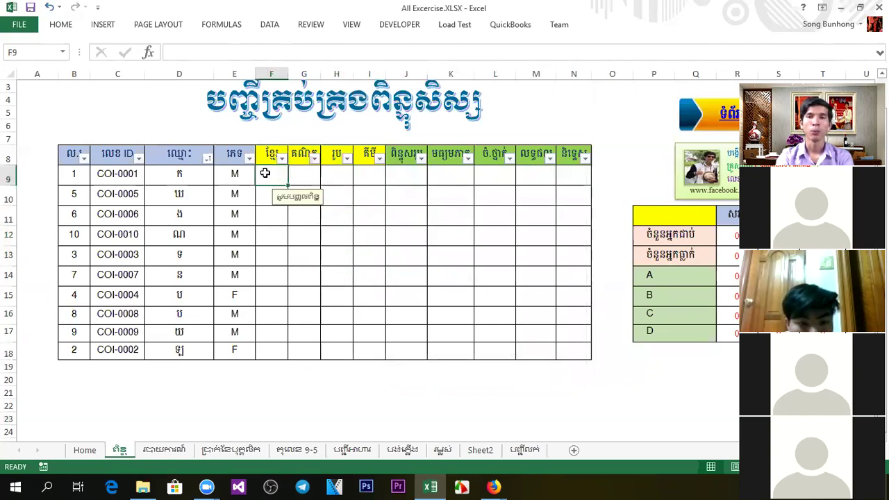
pyautogui.click(297, 174)
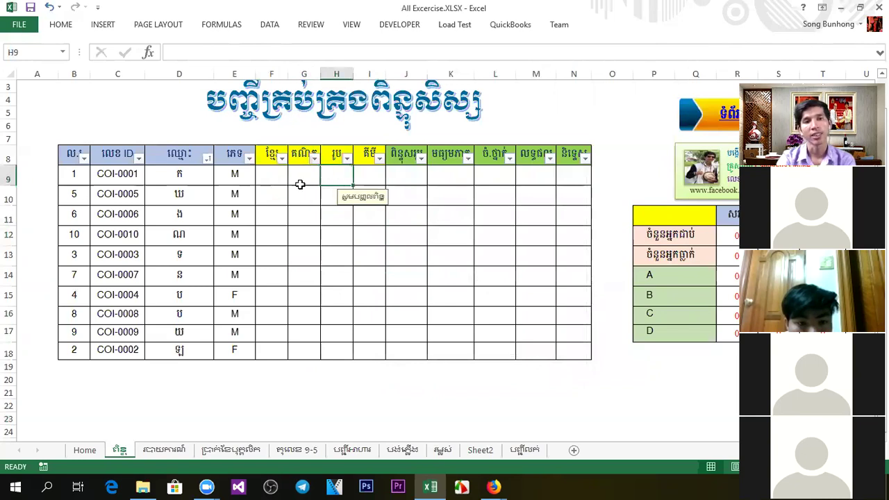
pyautogui.click(271, 178)
pyautogui.click(269, 217)
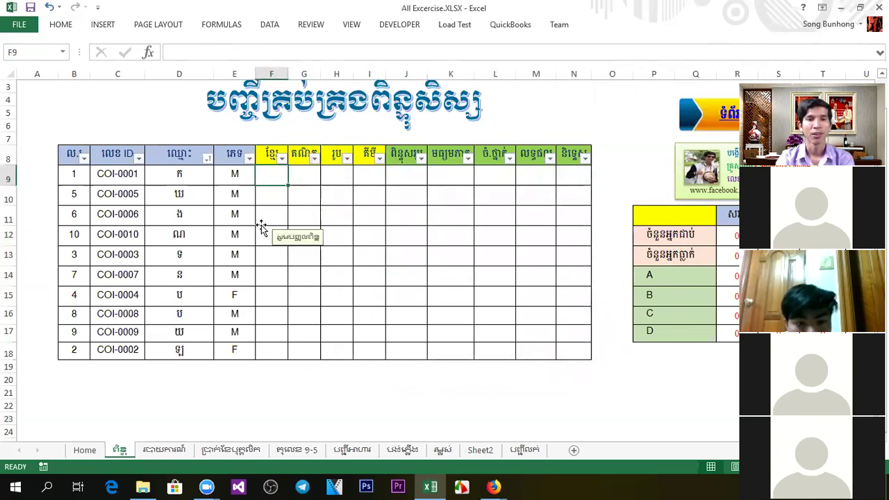
pyautogui.click(226, 214)
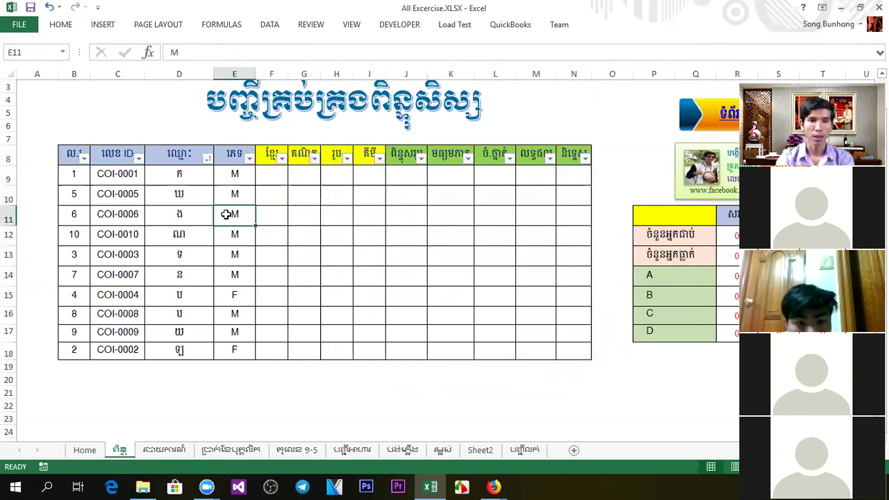
# Step: Examine the score entry range F9:I18 and the total-to-grade range J9:N18 in the student table
pyautogui.moveTo(272, 175); pyautogui.dragTo(385, 355)
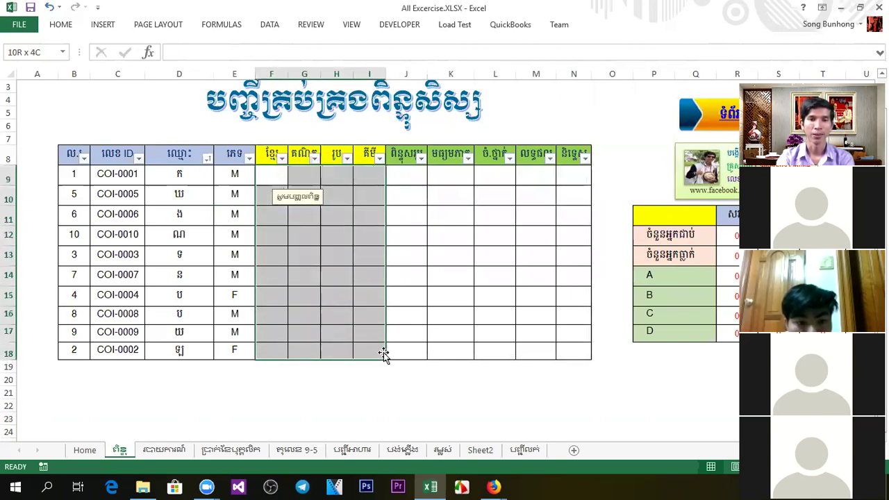
pyautogui.click(414, 194)
pyautogui.moveTo(272, 175); pyautogui.dragTo(378, 347)
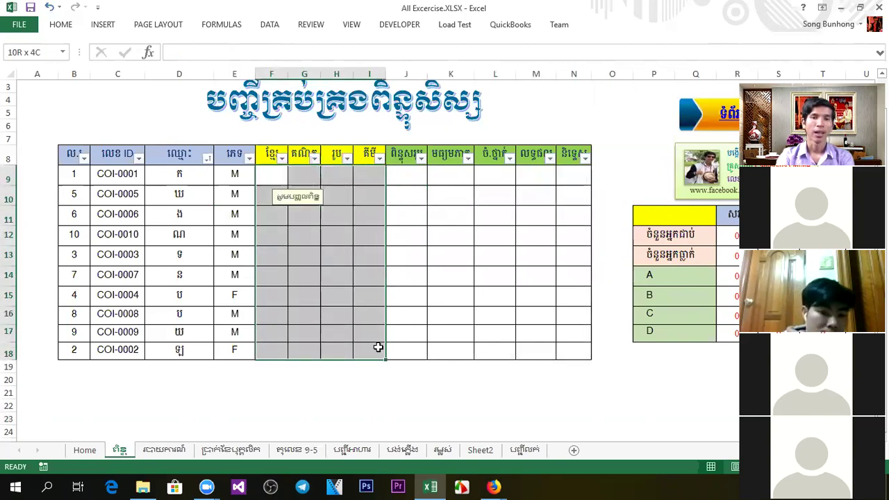
pyautogui.click(408, 177)
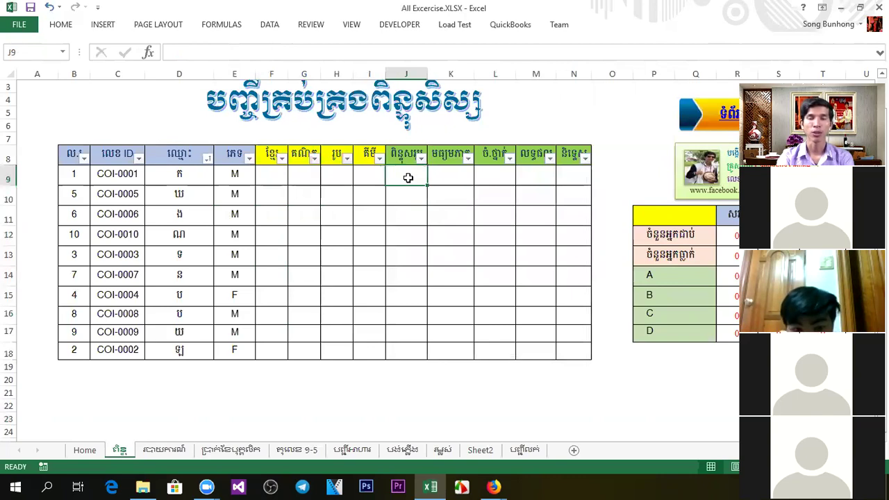
pyautogui.moveTo(409, 178); pyautogui.dragTo(577, 344)
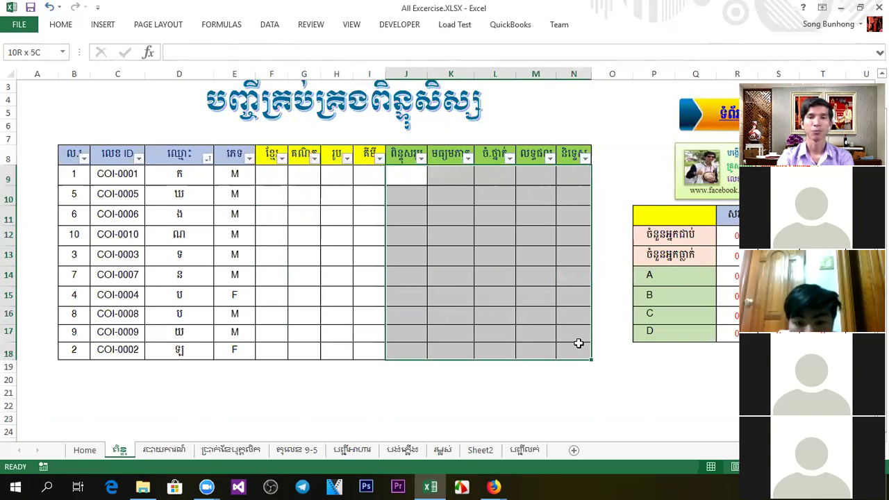
pyautogui.moveTo(578, 344); pyautogui.dragTo(578, 343)
pyautogui.click(439, 235)
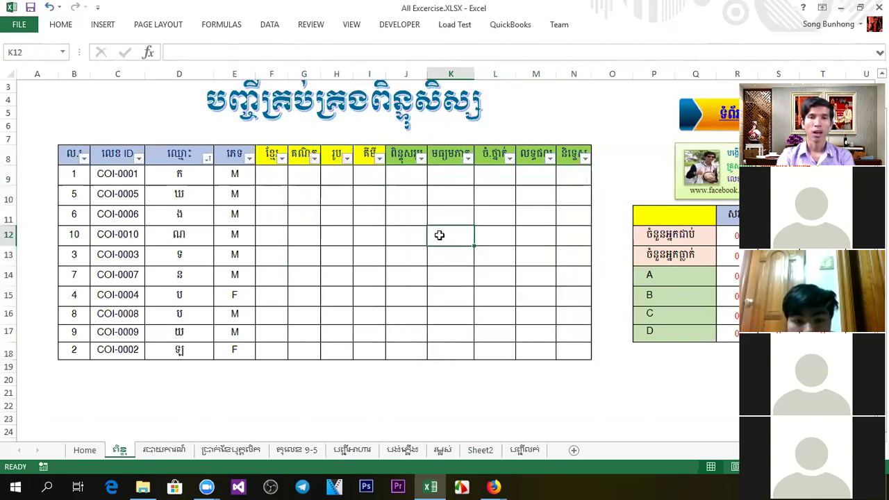
# Step: Enter =SUM(F9:I9) in total cell J9 and fill it down to J18 for all students
pyautogui.click(401, 175)
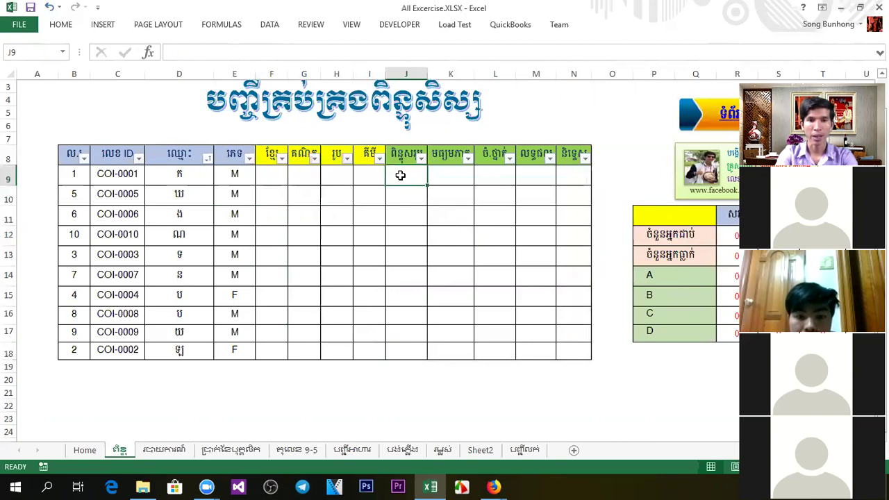
pyautogui.write('=sum')
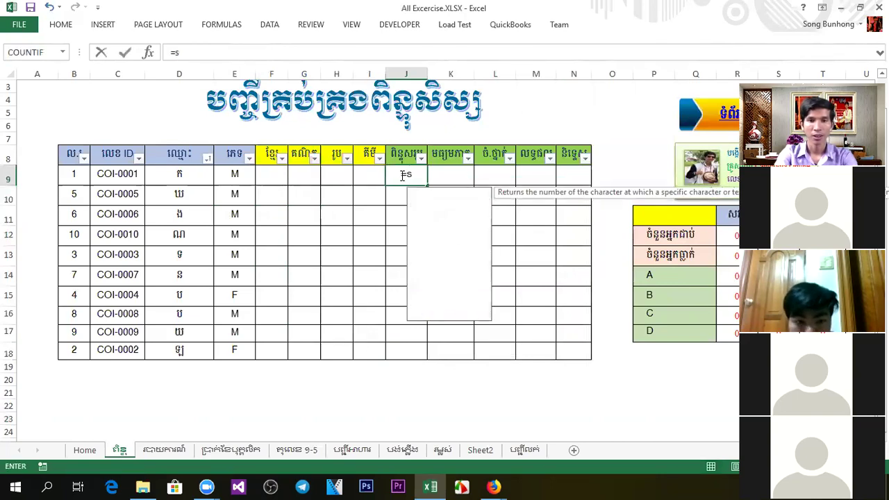
pyautogui.press('Tab')
pyautogui.moveTo(277, 179); pyautogui.dragTo(362, 175)
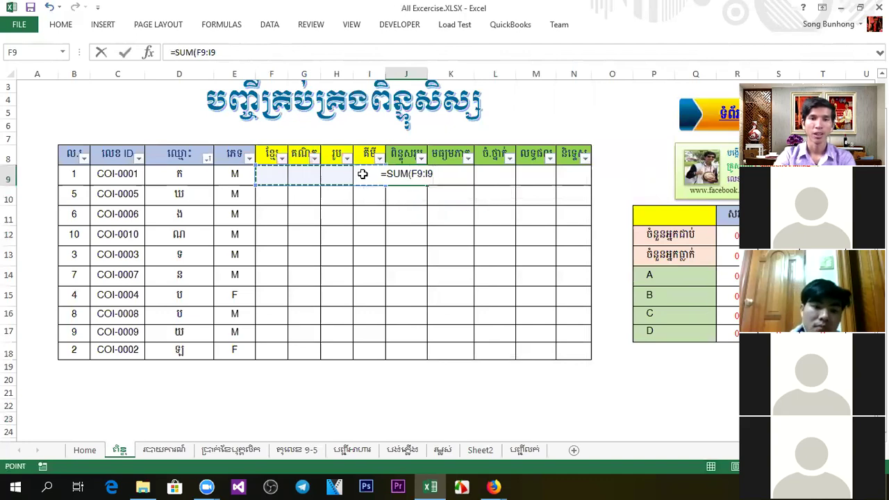
pyautogui.press('Return')
pyautogui.click(406, 174)
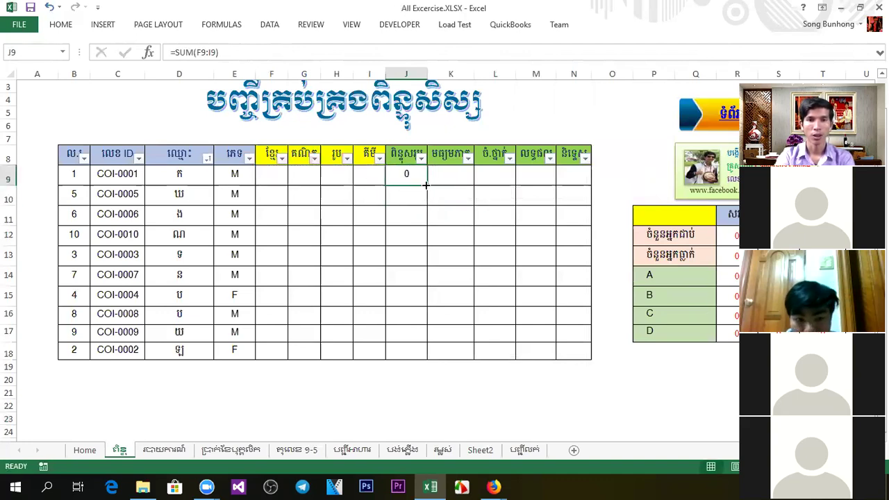
pyautogui.moveTo(424, 183); pyautogui.dragTo(423, 356)
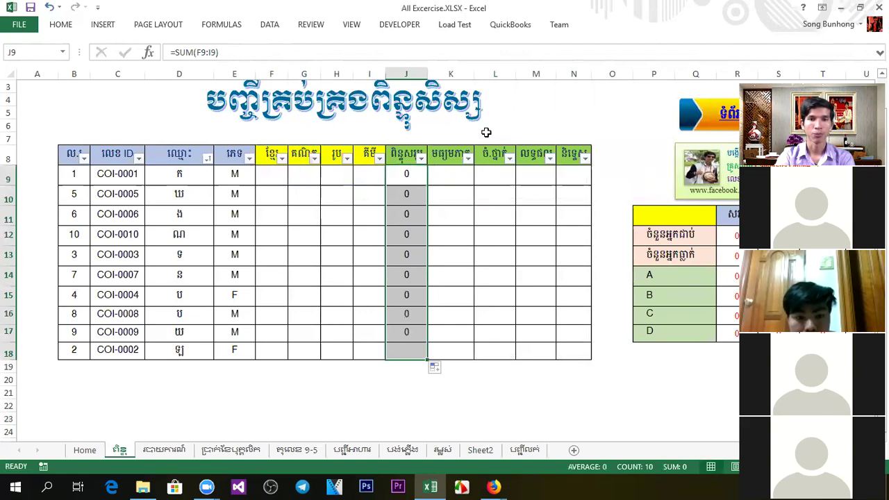
# Step: Enter =AVERAGE(F9:I9) in average cell K9 for the first student
pyautogui.click(451, 179)
pyautogui.write('=')
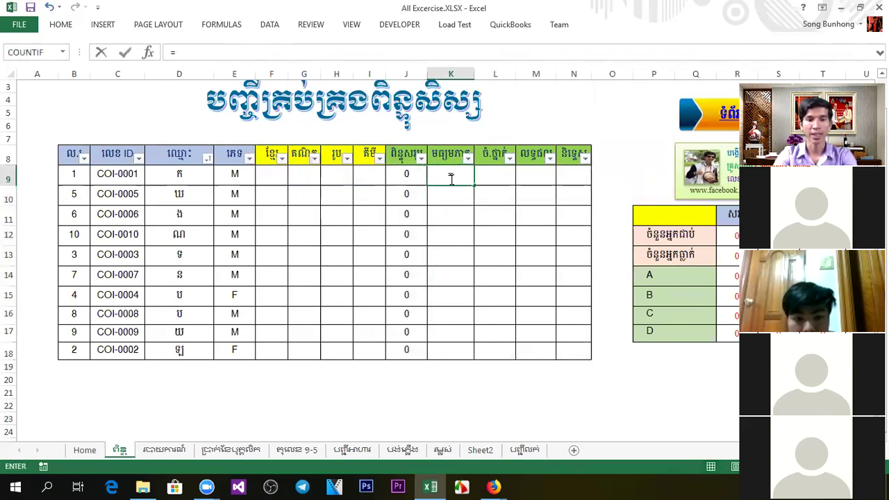
pyautogui.write('aver')
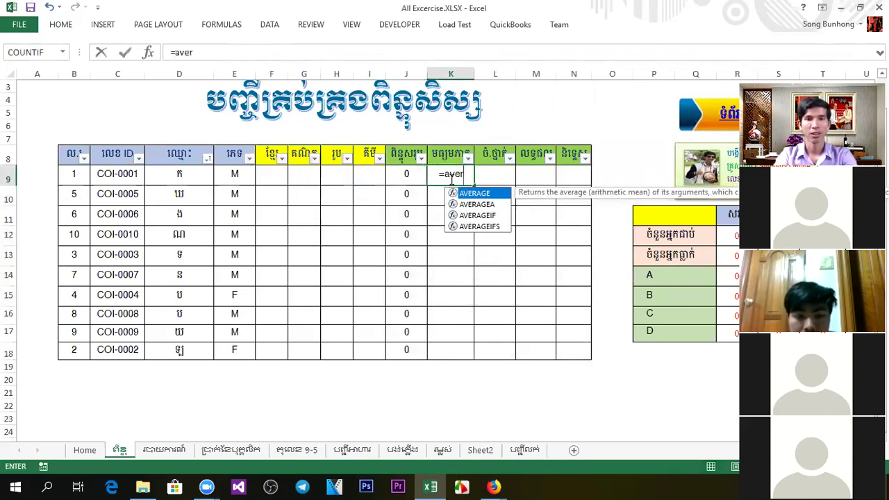
pyautogui.press('Tab')
pyautogui.moveTo(265, 174); pyautogui.dragTo(370, 175)
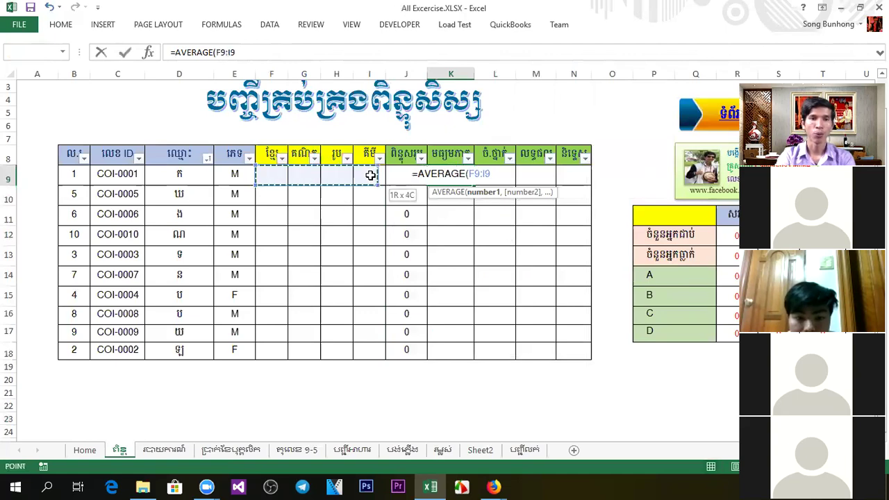
pyautogui.press('Return')
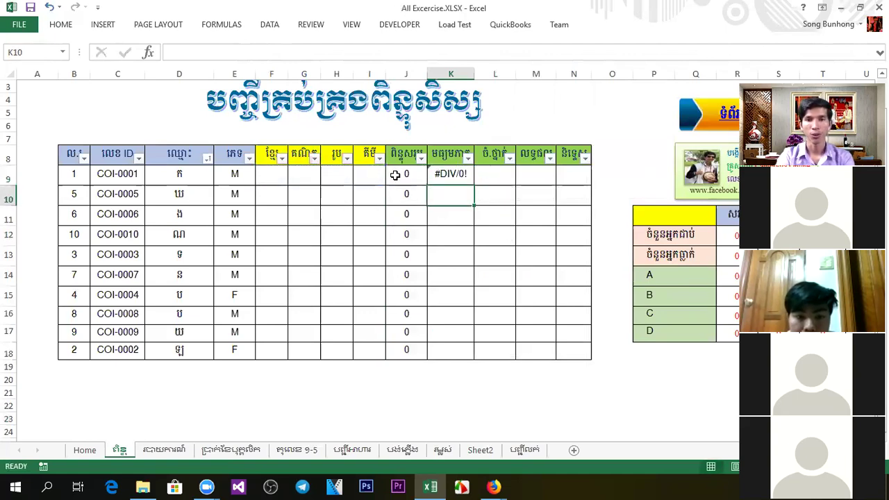
# Step: Fill the average formula in K9 down to K18 for all students
pyautogui.click(451, 175)
pyautogui.moveTo(473, 184); pyautogui.dragTo(461, 353)
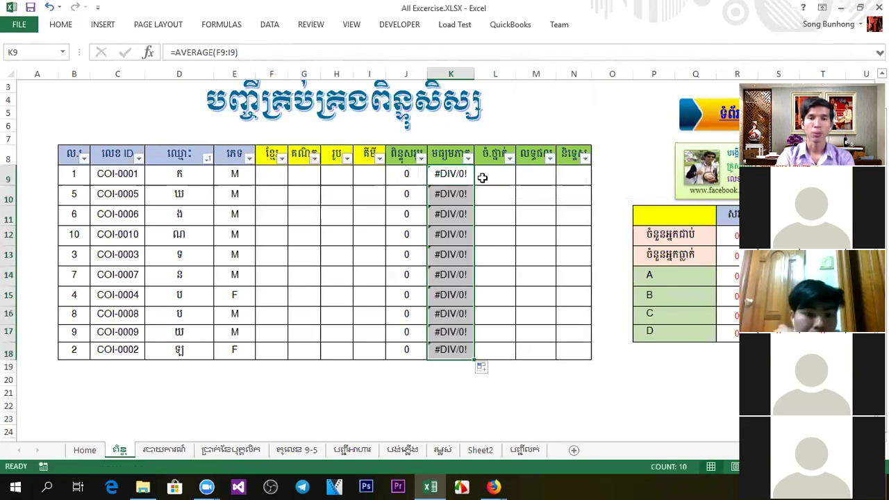
pyautogui.click(407, 174)
pyautogui.click(452, 174)
# Step: Enter =RANK(K9,$K$9:$K$18,0) in rank cell L9 to rank the first student's average in descending order
pyautogui.click(497, 175)
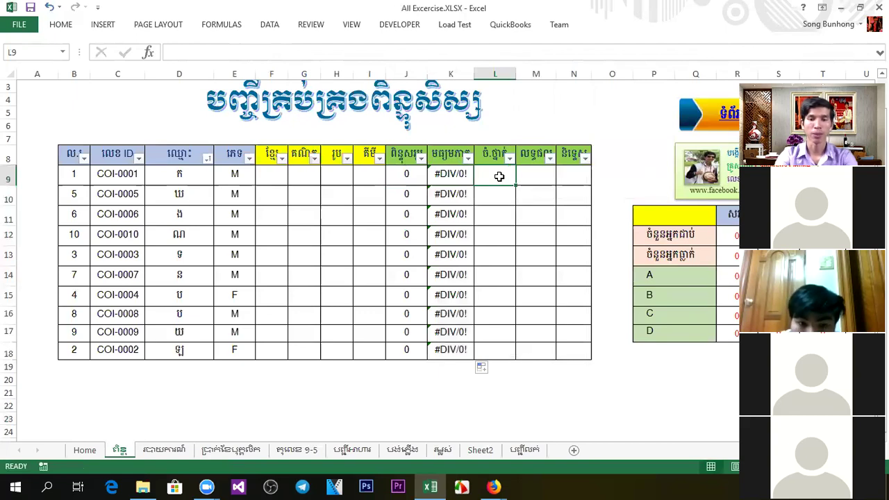
pyautogui.write('=rank')
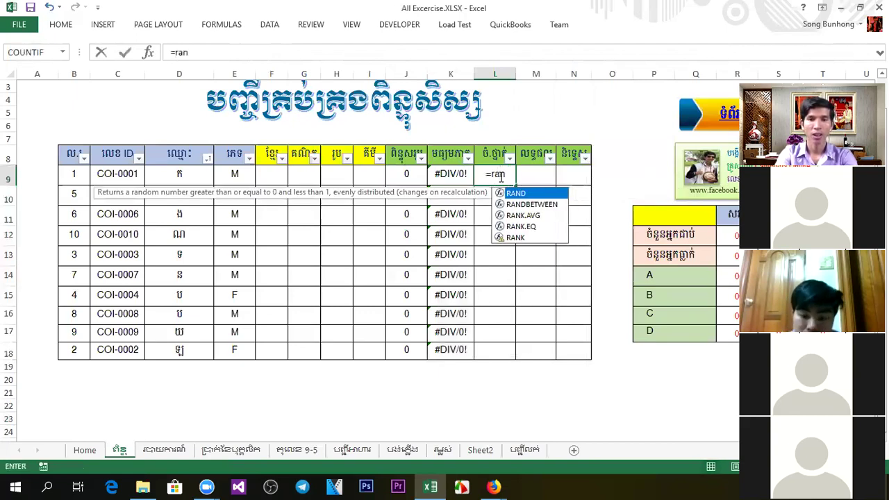
pyautogui.press('Down')
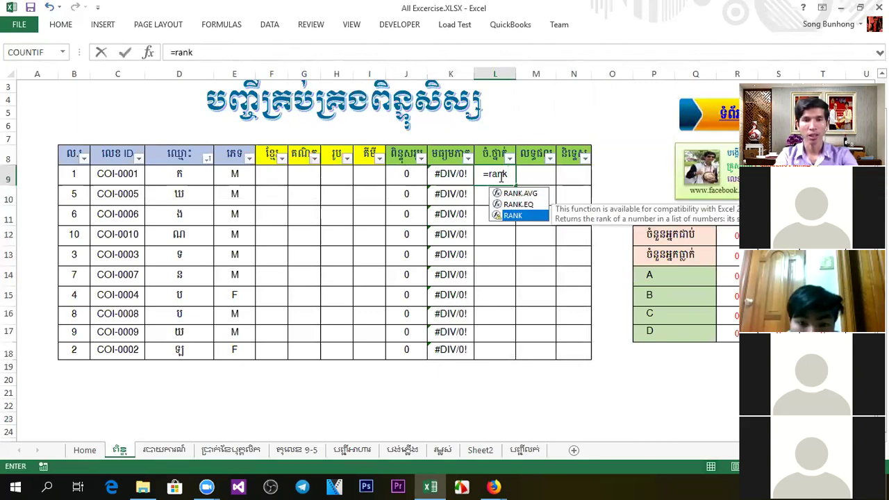
pyautogui.press('Tab')
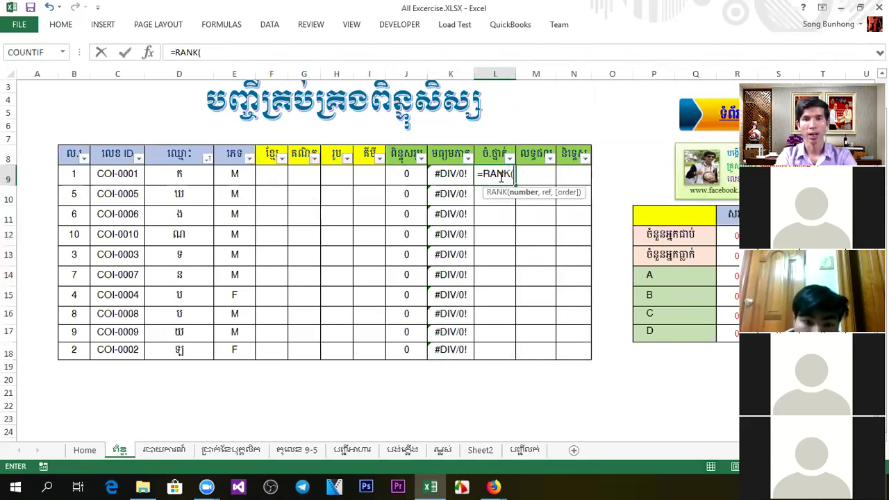
pyautogui.click(451, 174)
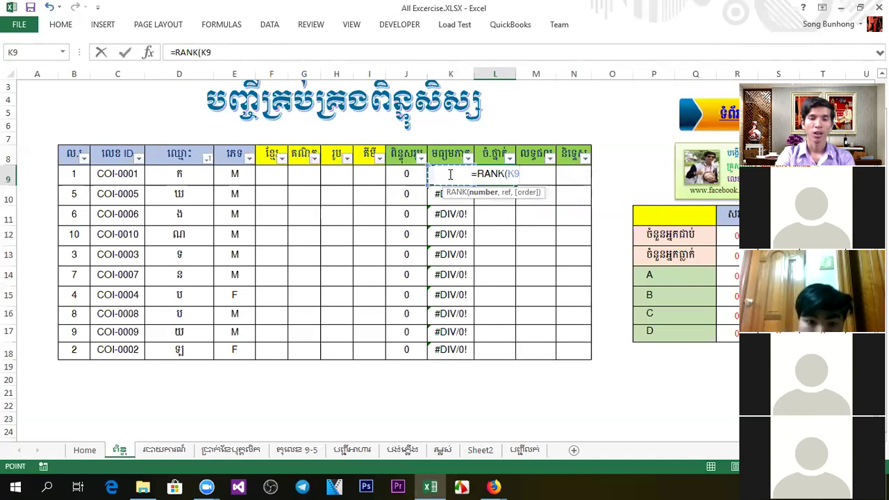
pyautogui.write(',')
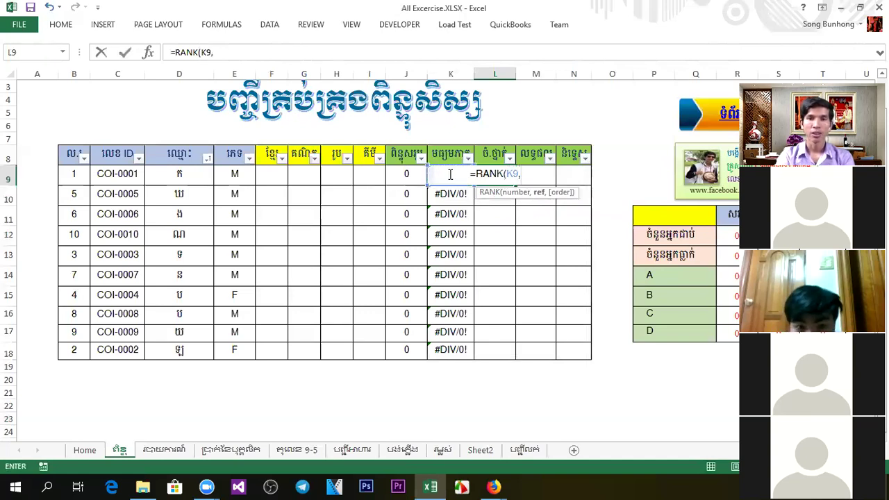
pyautogui.moveTo(432, 177); pyautogui.dragTo(447, 347)
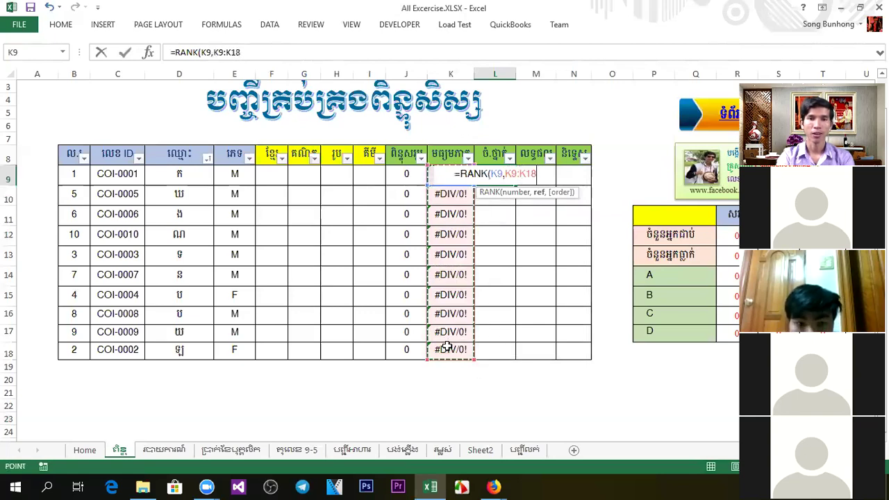
pyautogui.press('F4')
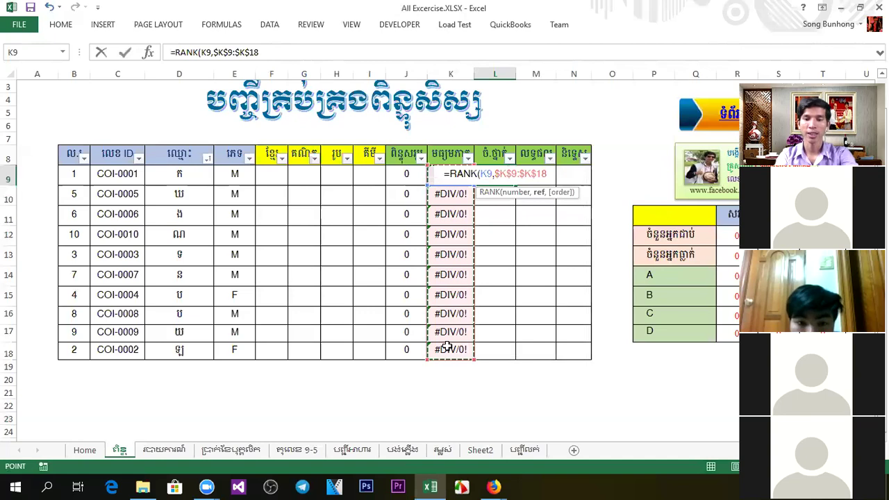
pyautogui.write(',')
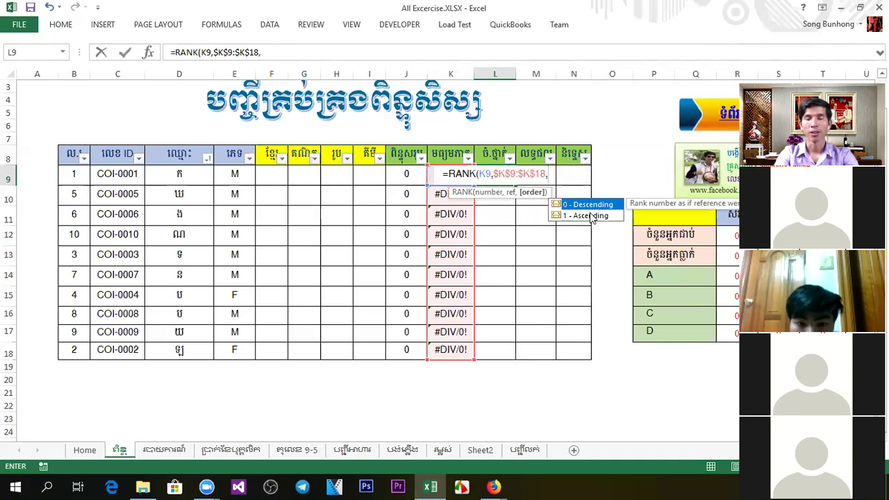
pyautogui.write('0')
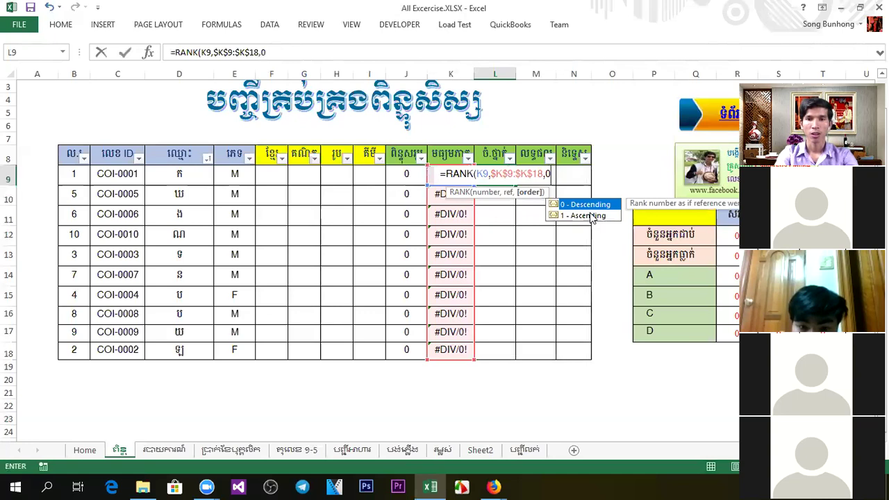
pyautogui.write(')')
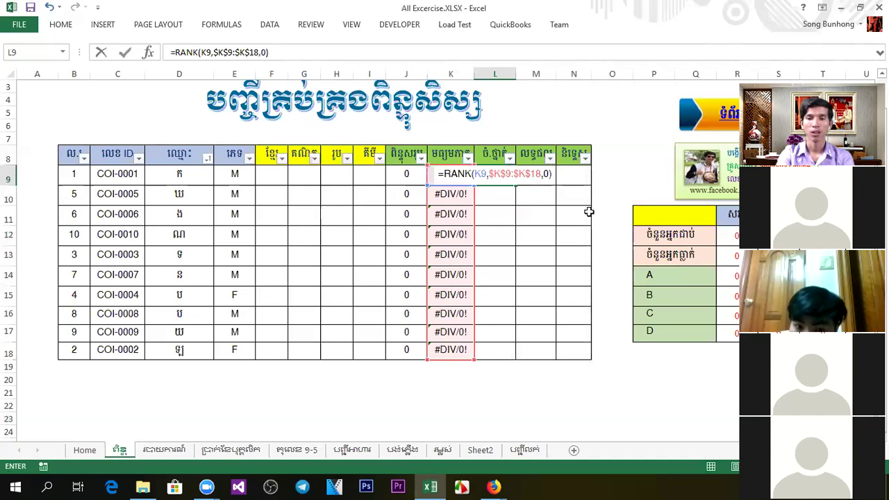
pyautogui.press('Return')
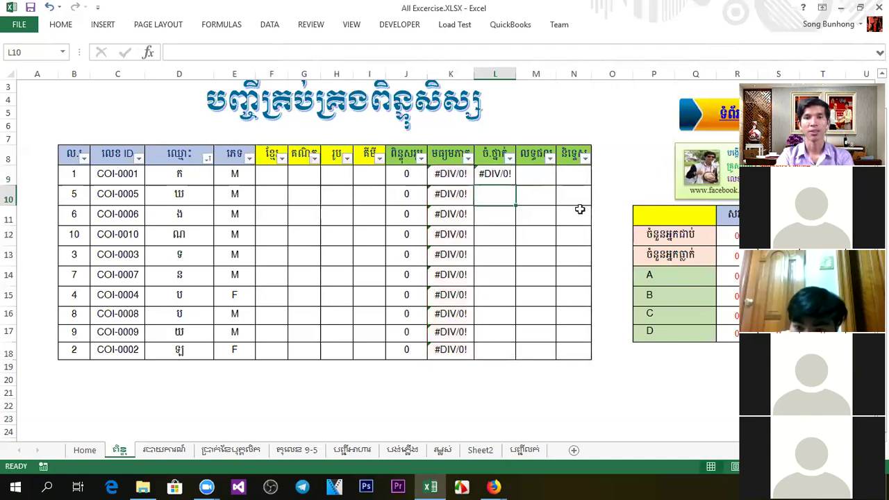
# Step: Enter sample scores 1 through 10 in the first subject column, from F9 down to F18
pyautogui.click(264, 179)
pyautogui.write('1')
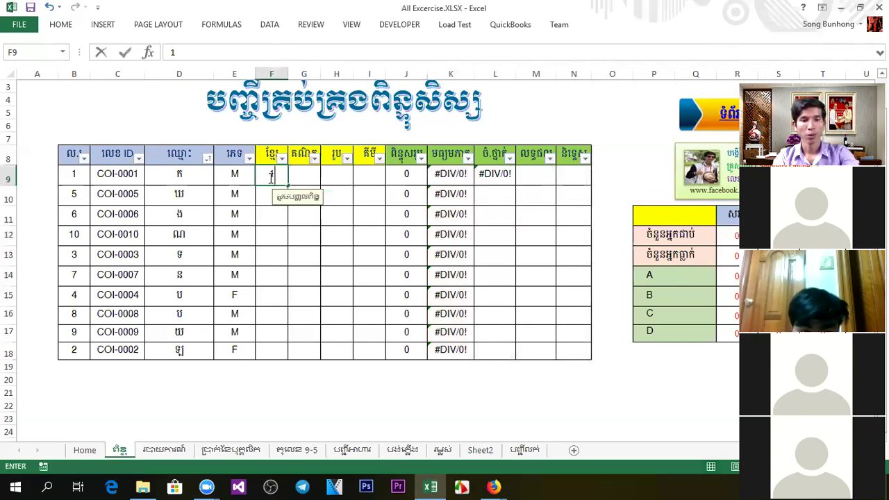
pyautogui.write(' 2 3 4 5 6')
pyautogui.hotkey('ctrl', 'Return')
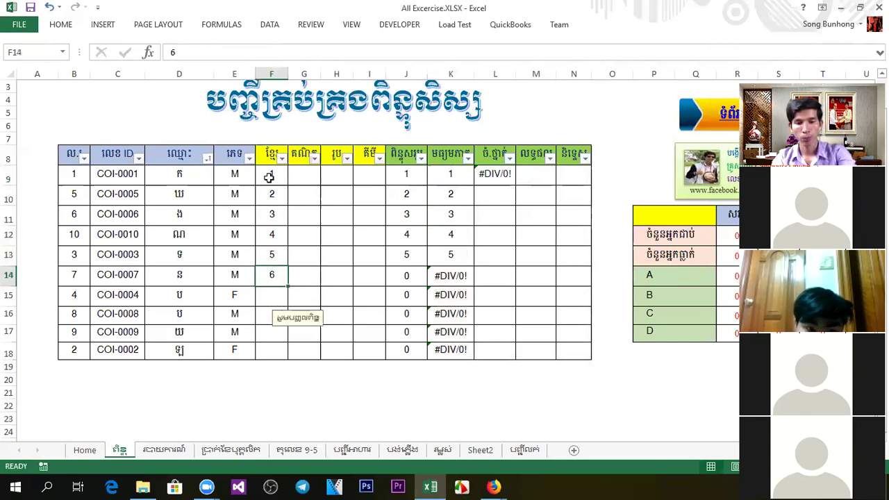
pyautogui.press('Return')
pyautogui.write('7')
pyautogui.press('Return')
pyautogui.write('8')
pyautogui.press('Return')
pyautogui.write('9')
pyautogui.press('Return')
pyautogui.write('10')
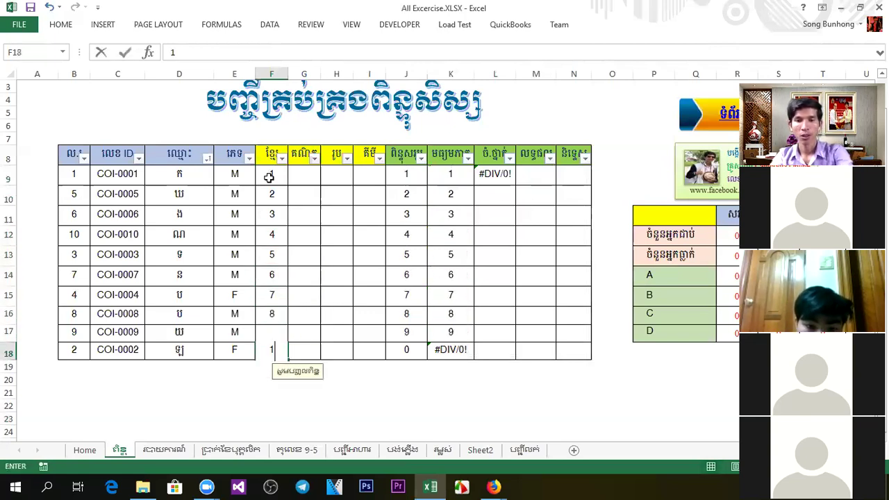
pyautogui.press('Return')
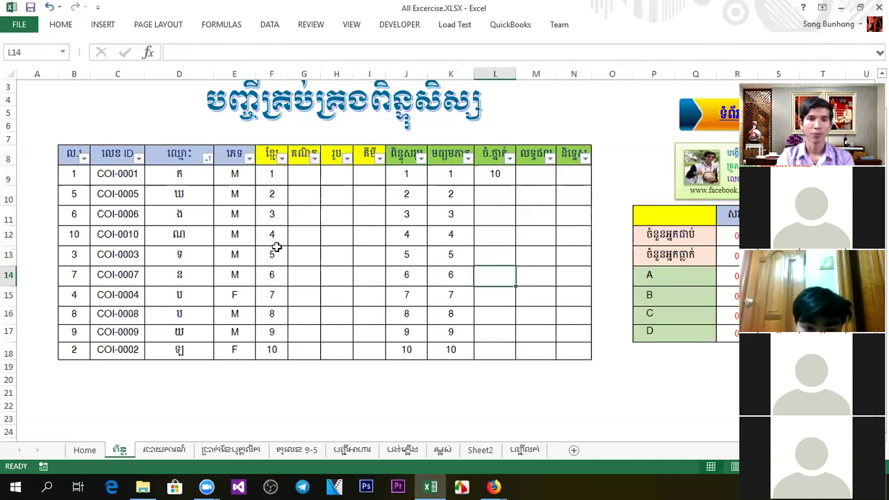
# Step: Change the second student's score in F10 to 4
pyautogui.click(271, 197)
pyautogui.write('4')
pyautogui.press('Return')
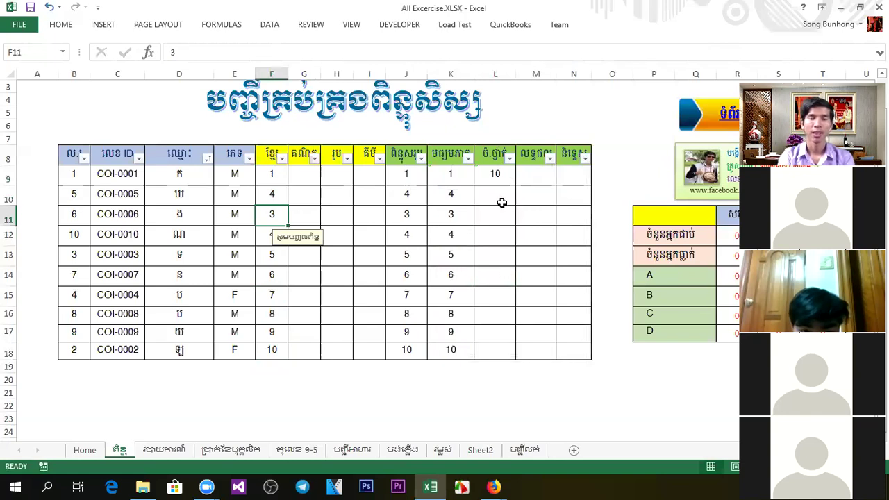
# Step: Fill the rank formula in L9 down to L18 and check the last student's rank cell
pyautogui.click(502, 202)
pyautogui.click(497, 177)
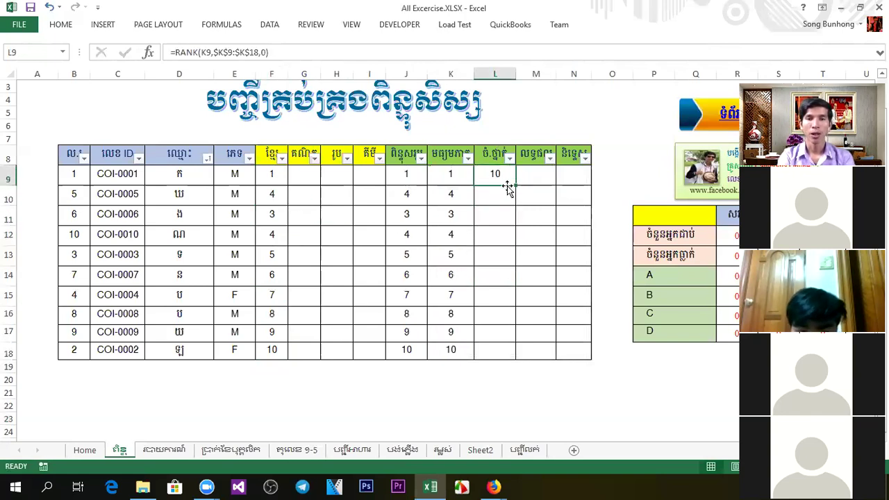
pyautogui.moveTo(515, 185); pyautogui.dragTo(500, 361)
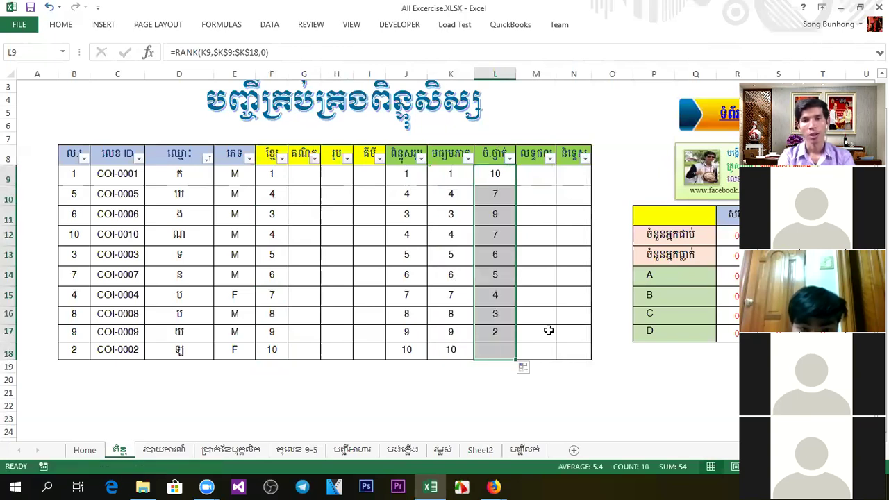
pyautogui.click(498, 351)
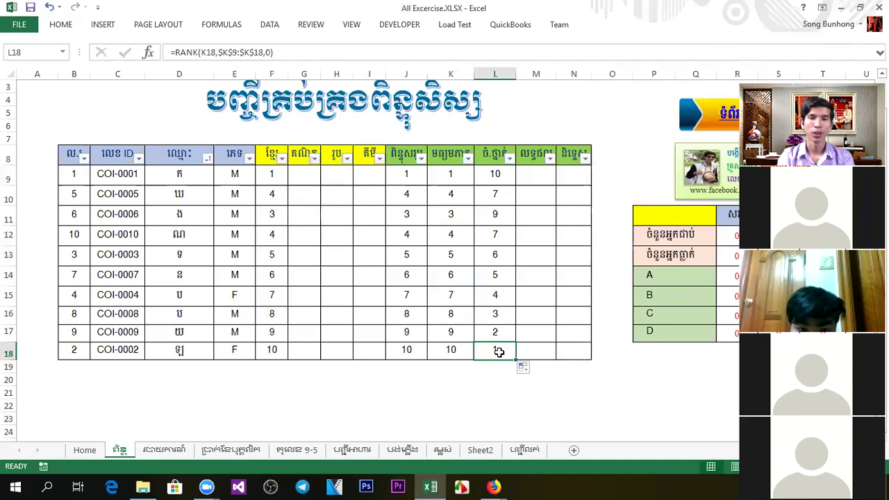
# Step: Begin an IF formula in result cell M9 with the condition K9<5
pyautogui.click(535, 176)
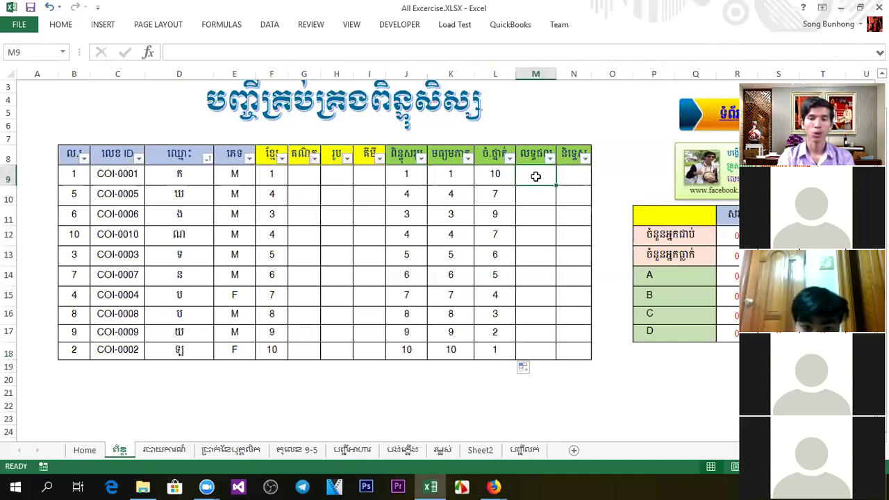
pyautogui.write('=')
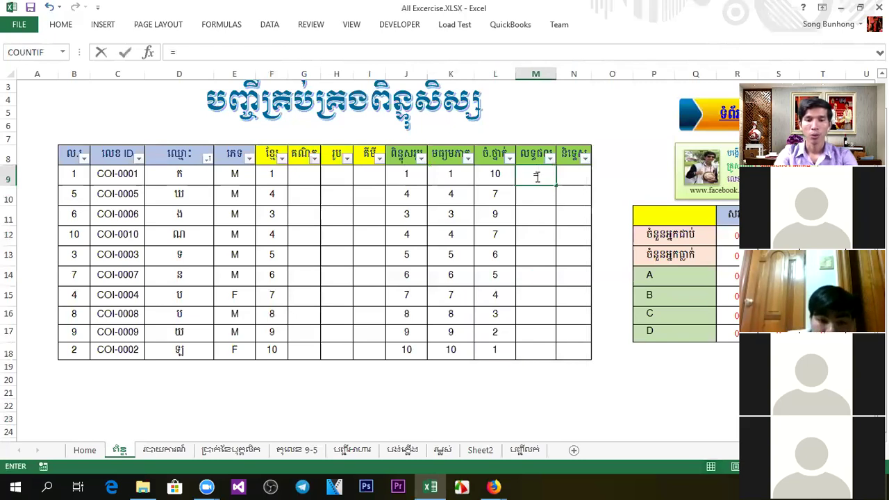
pyautogui.write('if(')
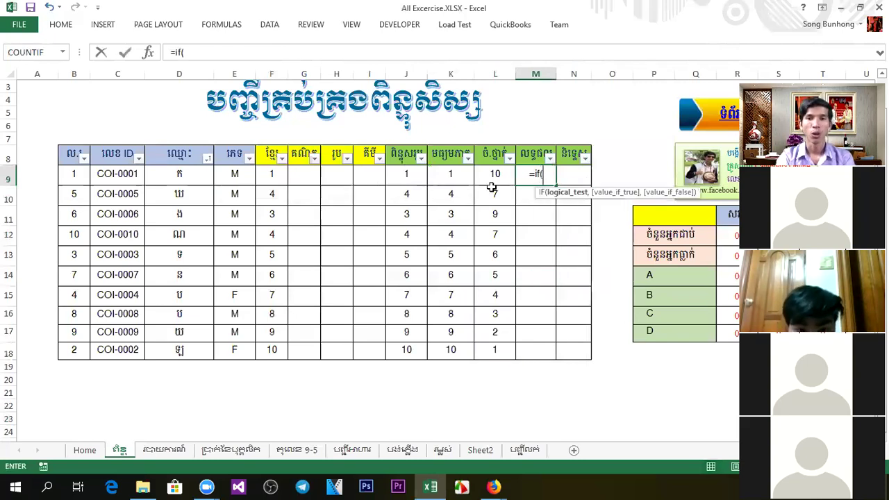
pyautogui.click(447, 176)
pyautogui.write('<5')
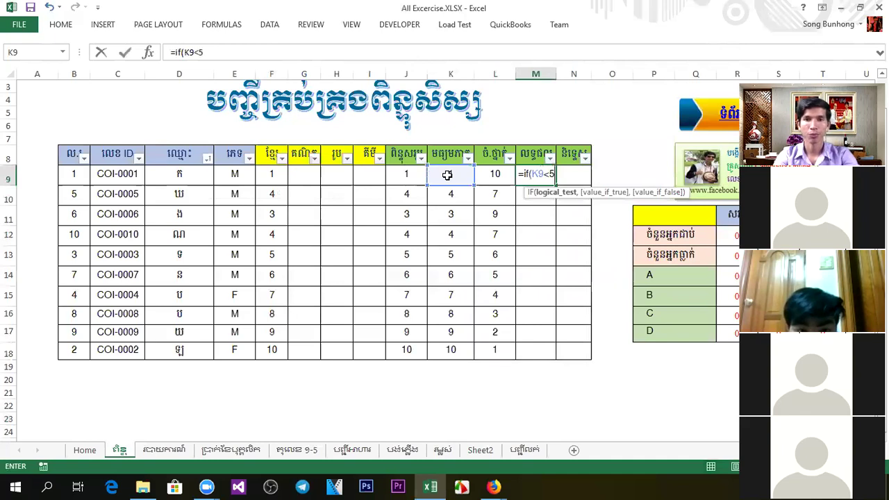
pyautogui.write(',')
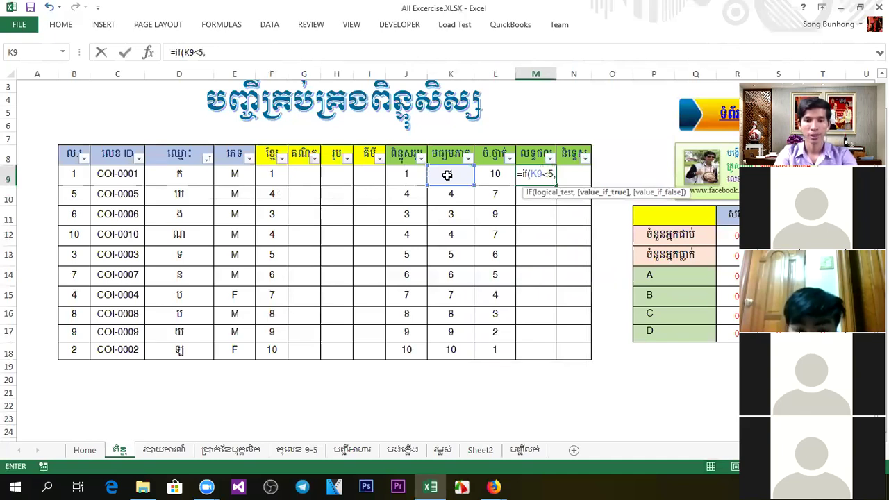
# Step: Add the quoted text "ធ្លាក់" as the IF formula's value for a true condition
pyautogui.write('"')
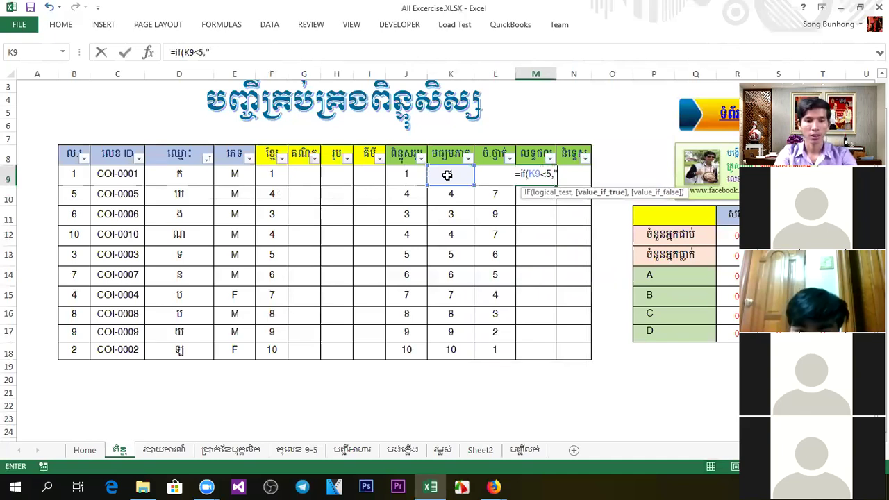
pyautogui.write('ជ')
pyautogui.press('BackSpace')
pyautogui.write('ល')
pyautogui.press('BackSpace')
pyautogui.write('ជ')
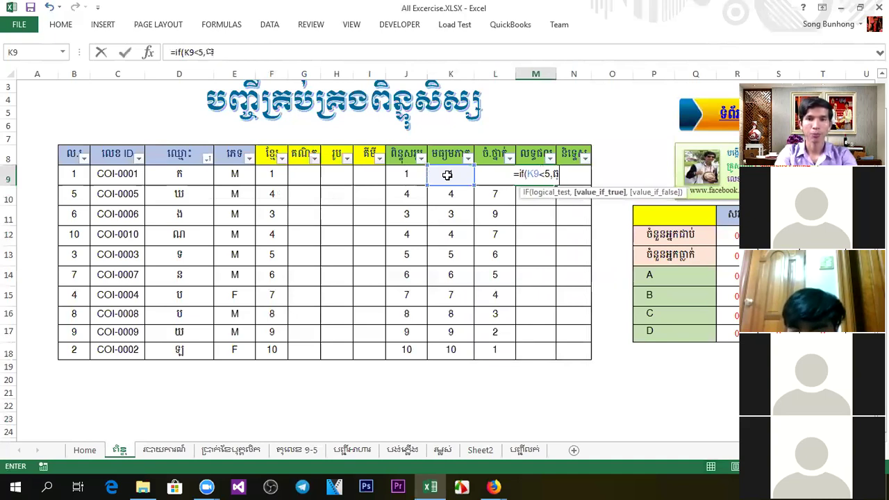
pyautogui.write('្លាក់')
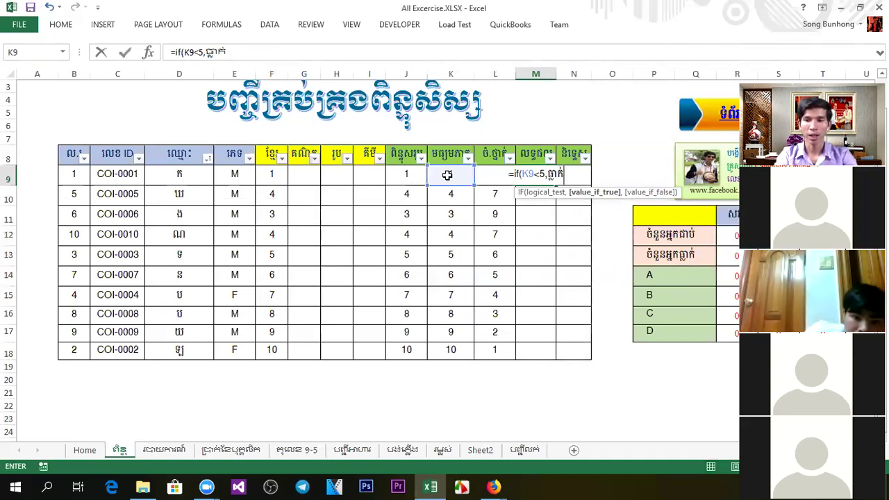
pyautogui.write('"')
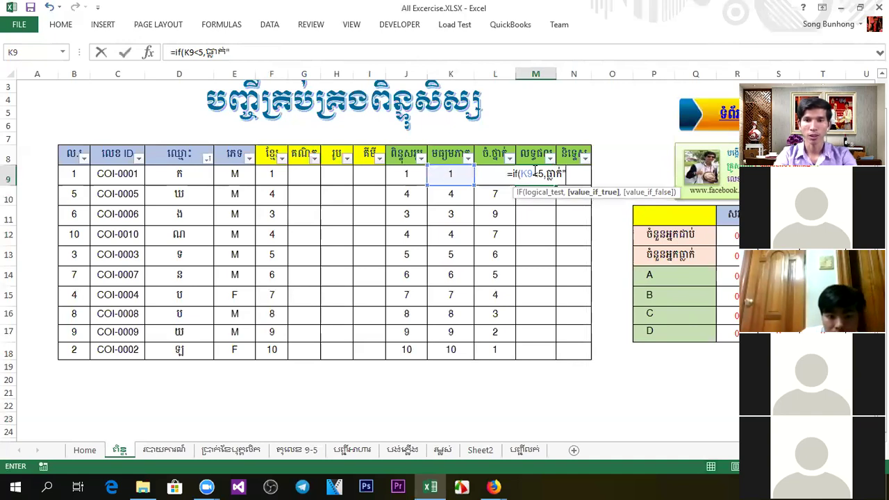
pyautogui.click(549, 175)
pyautogui.write('"')
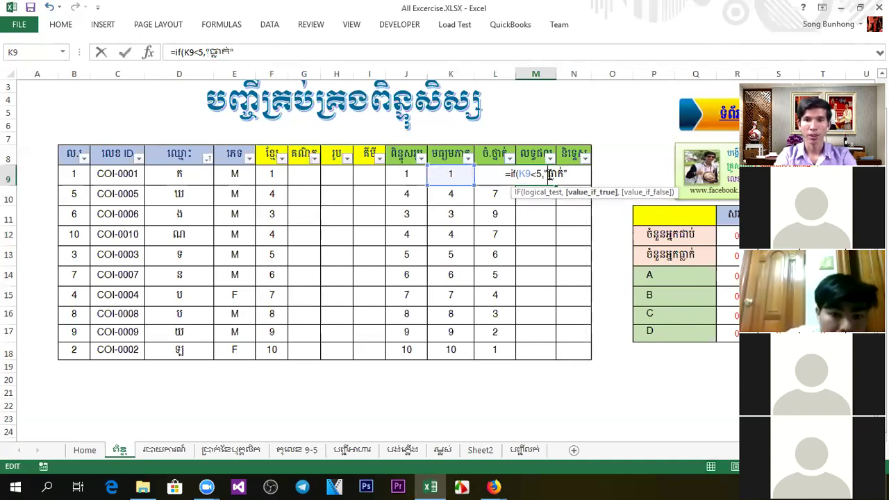
pyautogui.click(572, 174)
# Step: Complete the IF formula in M9 with the quoted text "ជាប់" as its value for a false condition
pyautogui.write(',')
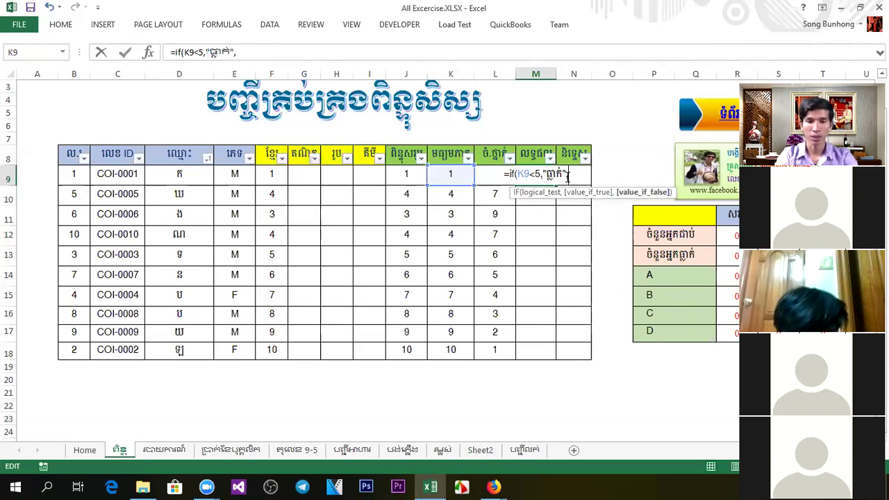
pyautogui.write('""')
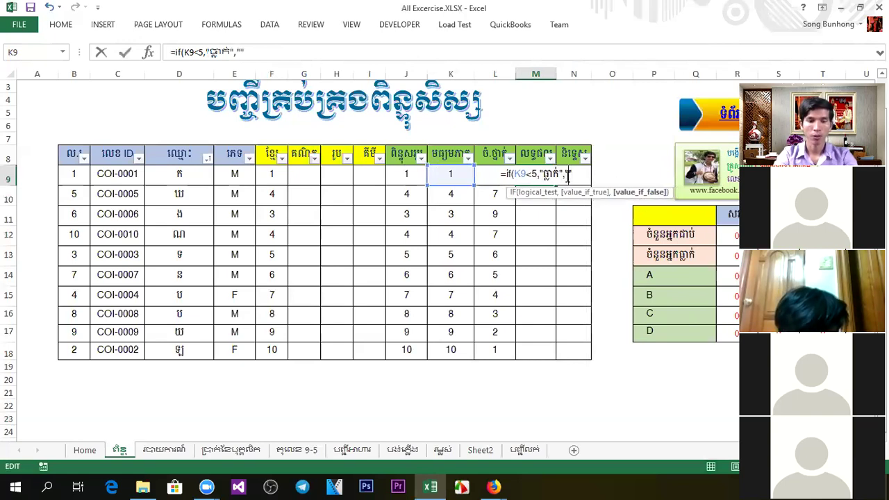
pyautogui.press('super')
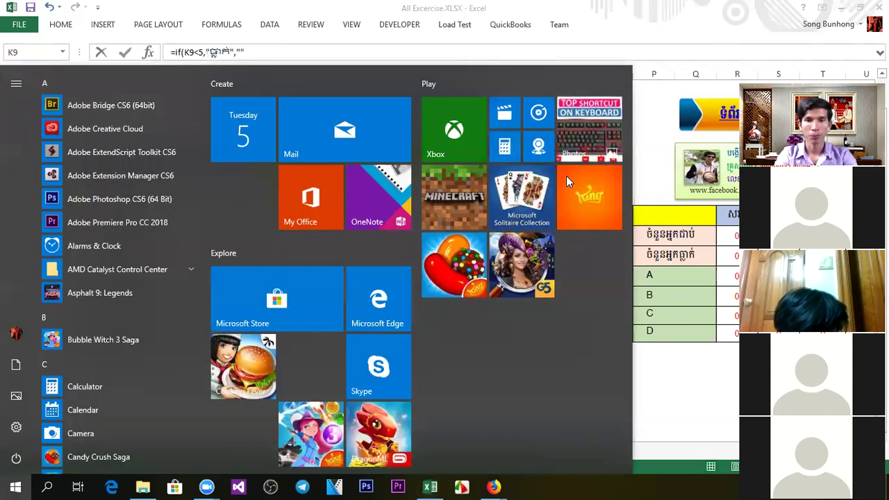
pyautogui.press('super')
pyautogui.write('ជាប់')
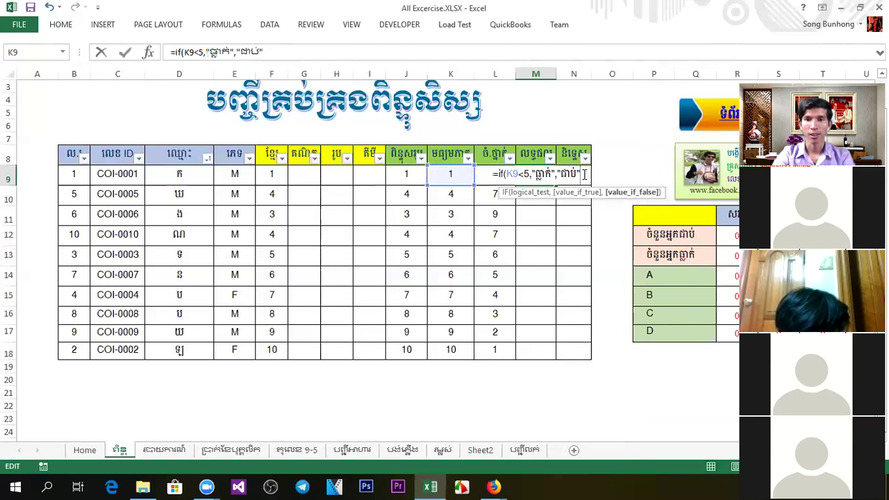
pyautogui.press('Return')
# Step: Fill the pass/fail formula in M9 down to M18
pyautogui.click(548, 175)
pyautogui.moveTo(556, 184); pyautogui.dragTo(553, 362)
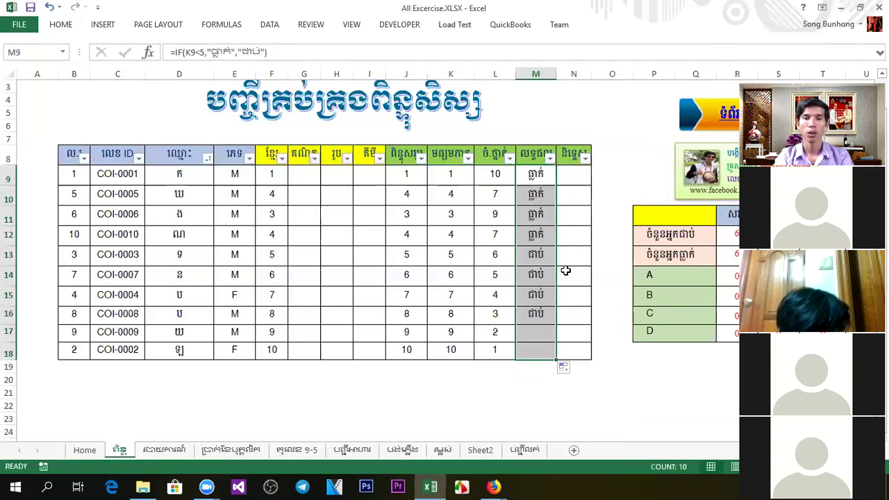
pyautogui.click(587, 173)
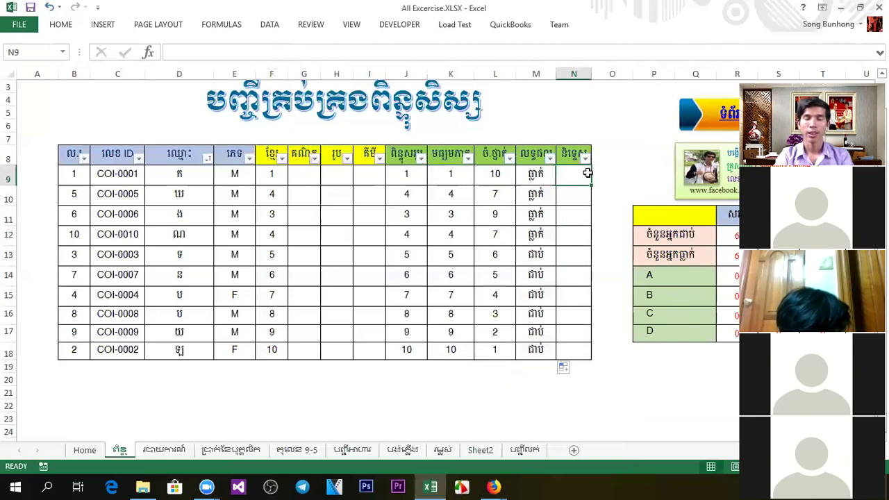
# Step: Examine the rank, average, total and result formulas in the first student's row, row 9
pyautogui.click(495, 177)
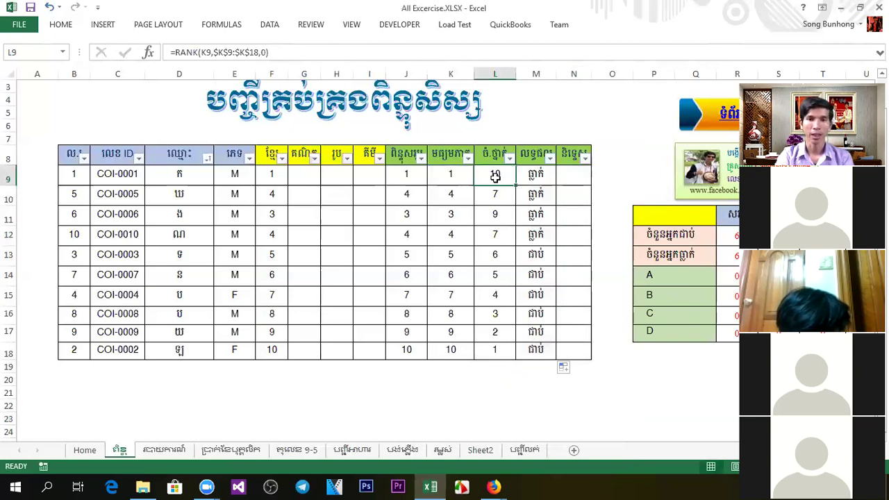
pyautogui.click(434, 178)
pyautogui.click(403, 177)
pyautogui.click(532, 177)
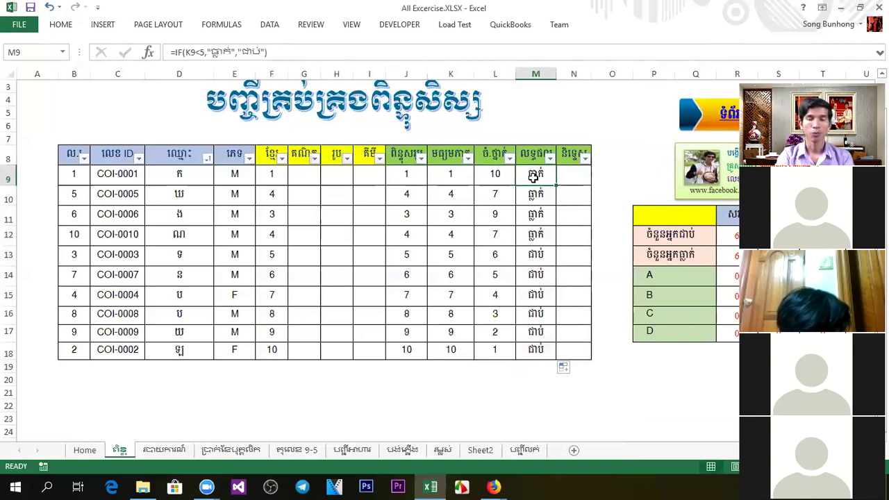
pyautogui.click(568, 174)
pyautogui.click(463, 174)
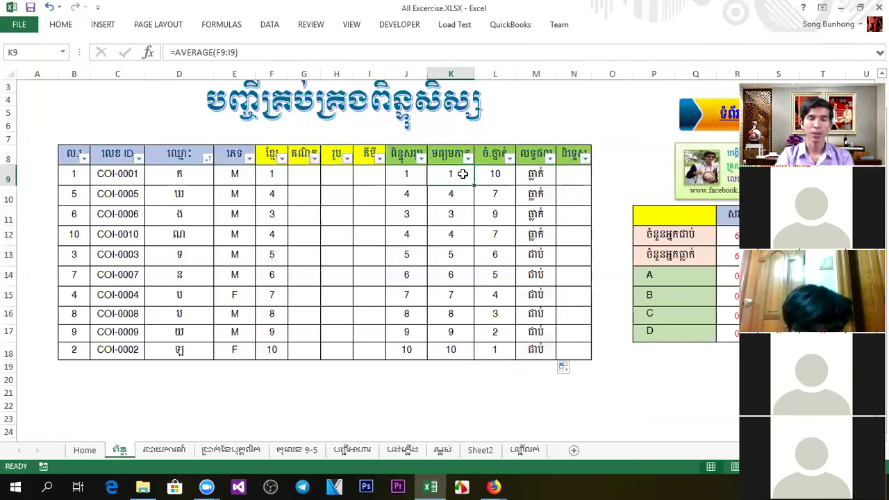
# Step: Clear the total in J9 and the average in K9, and undo both deletions
pyautogui.click(403, 175)
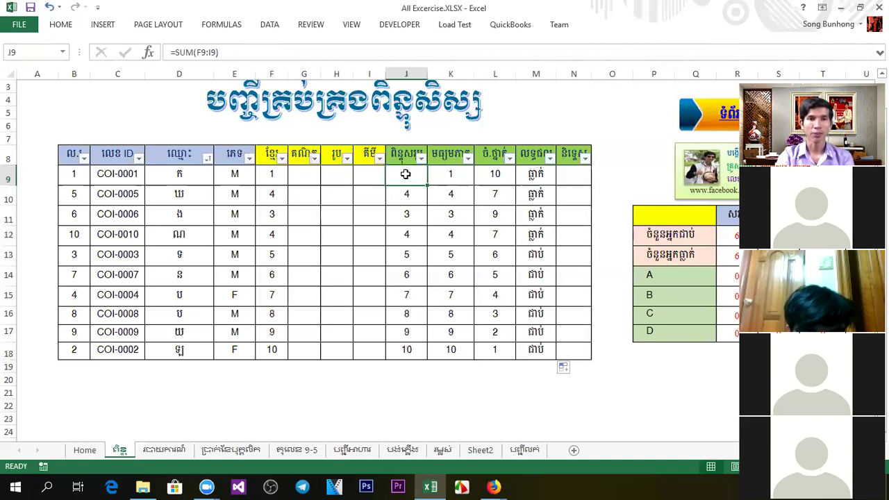
pyautogui.press('Delete')
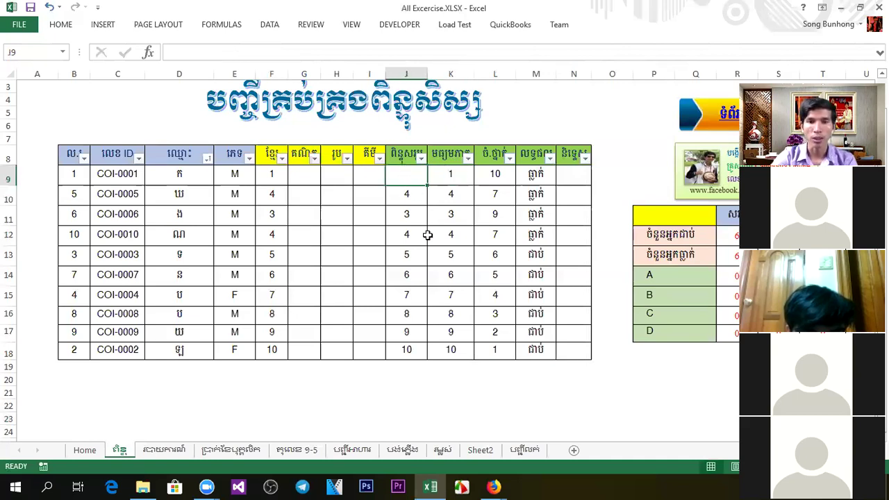
pyautogui.click(518, 258)
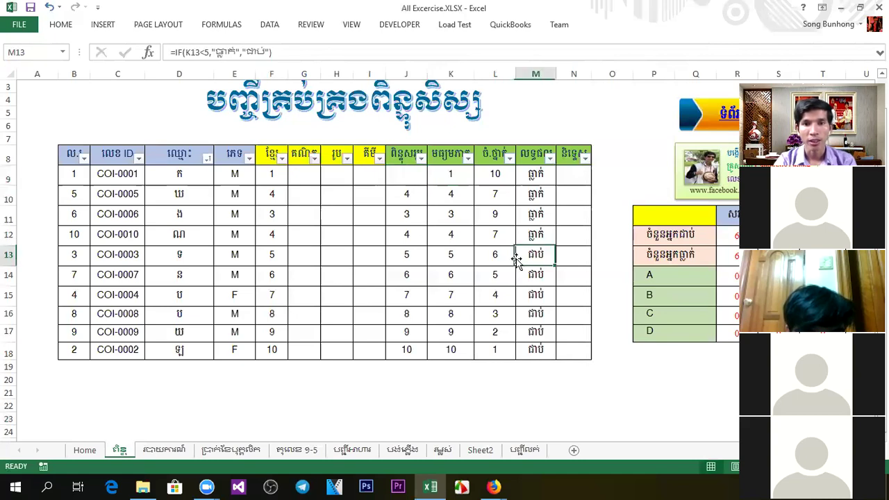
pyautogui.click(448, 178)
pyautogui.press('Delete')
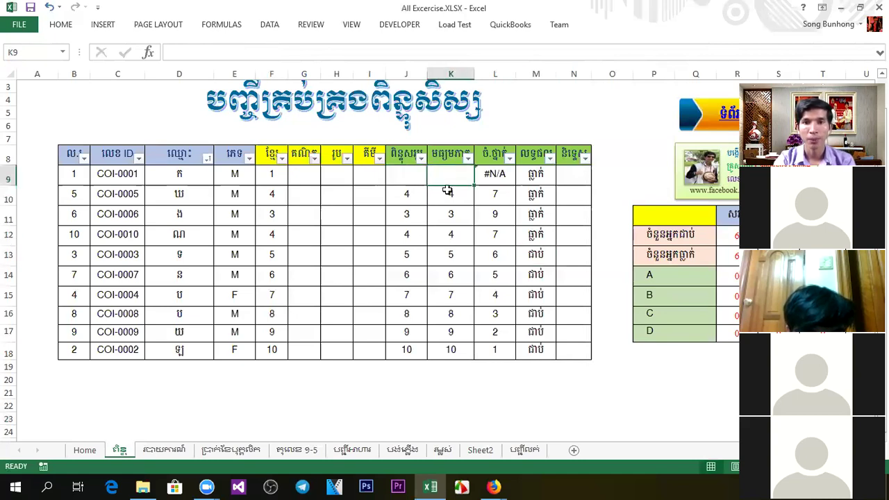
pyautogui.click(454, 243)
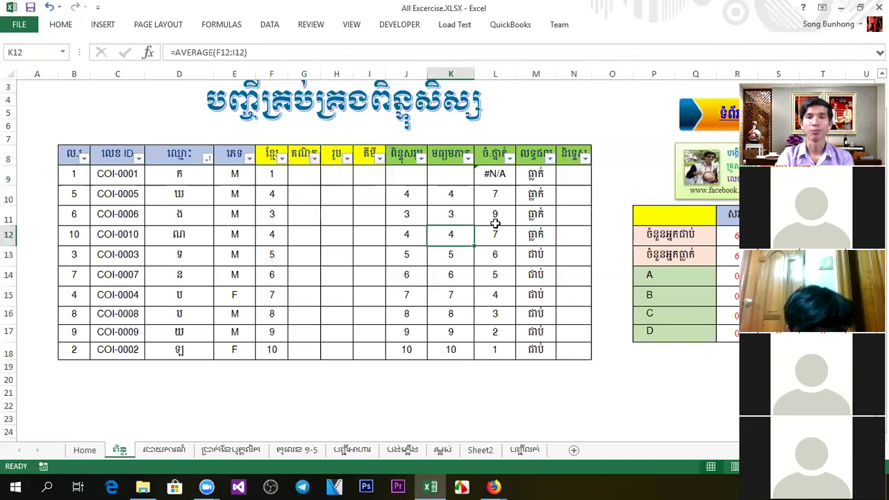
pyautogui.hotkey('ctrl', 'z')
pyautogui.click(410, 176)
pyautogui.moveTo(404, 174); pyautogui.dragTo(537, 351)
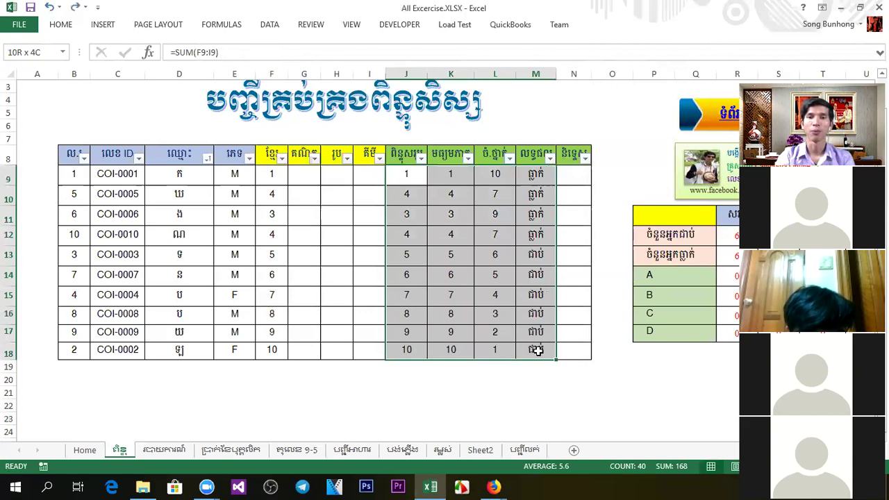
pyautogui.moveTo(537, 352); pyautogui.dragTo(536, 349)
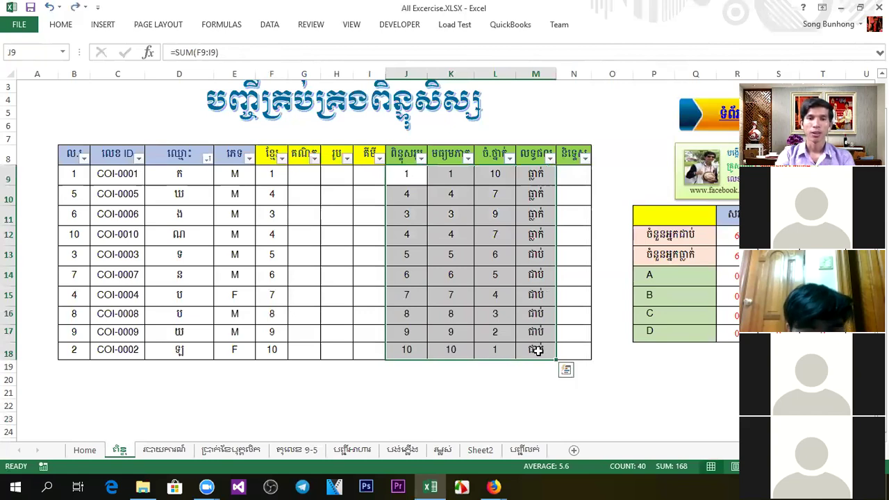
pyautogui.click(458, 298)
pyautogui.click(390, 403)
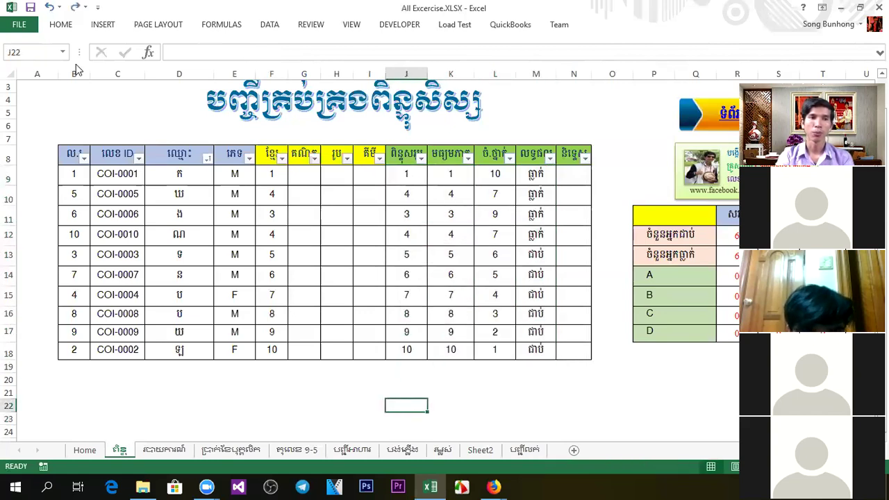
pyautogui.click(10, 72)
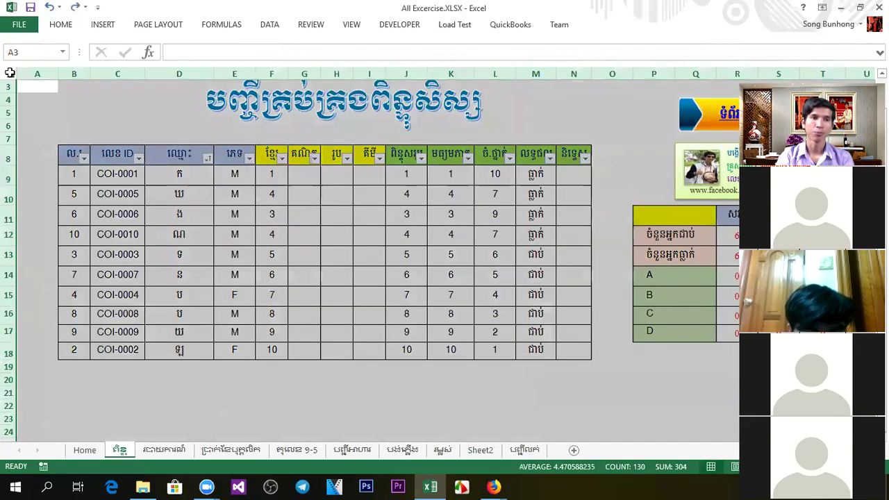
pyautogui.click(289, 405)
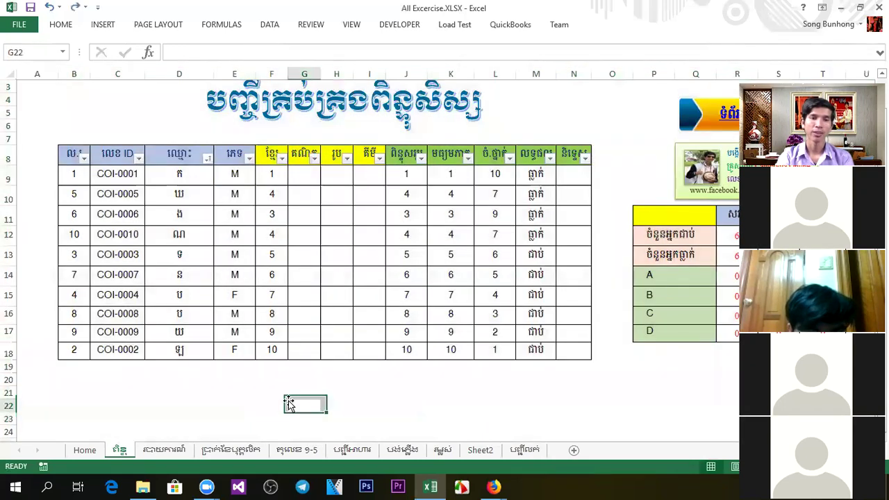
# Step: Turn off the Locked protection attribute for all cells of the score worksheet
pyautogui.click(10, 72)
pyautogui.rightClick(10, 75)
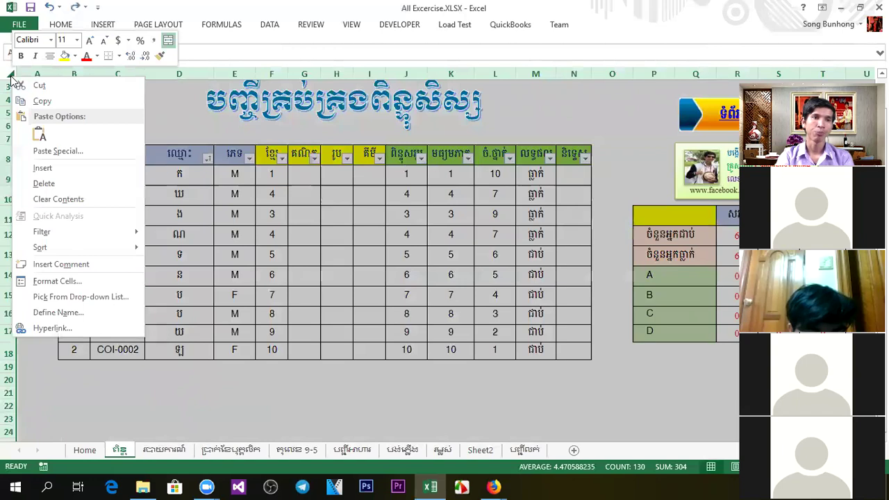
pyautogui.click(72, 281)
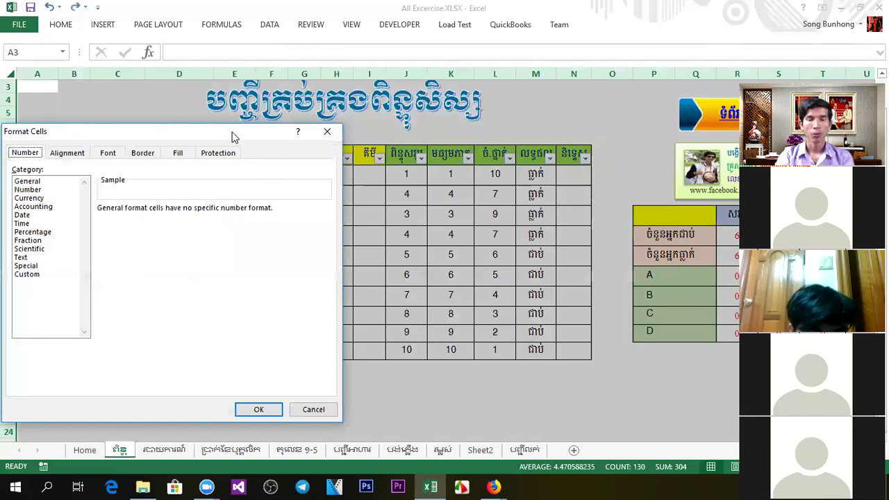
pyautogui.moveTo(233, 137); pyautogui.dragTo(501, 133)
pyautogui.click(485, 151)
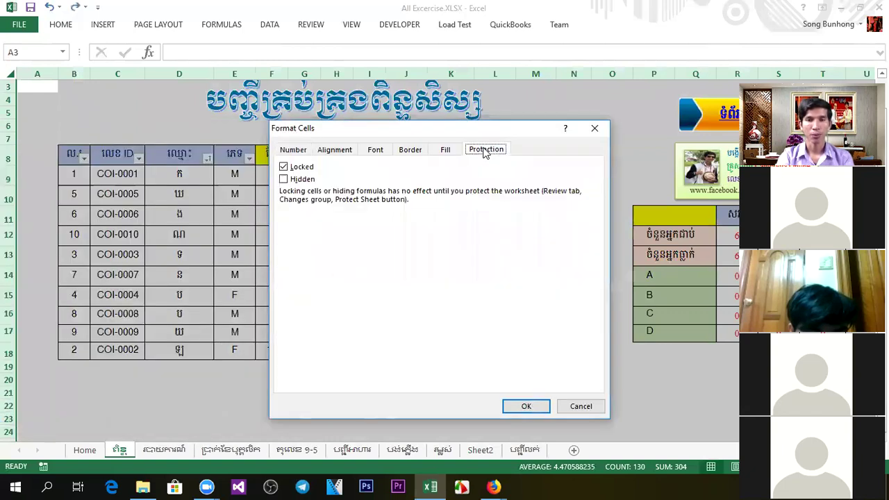
pyautogui.click(284, 169)
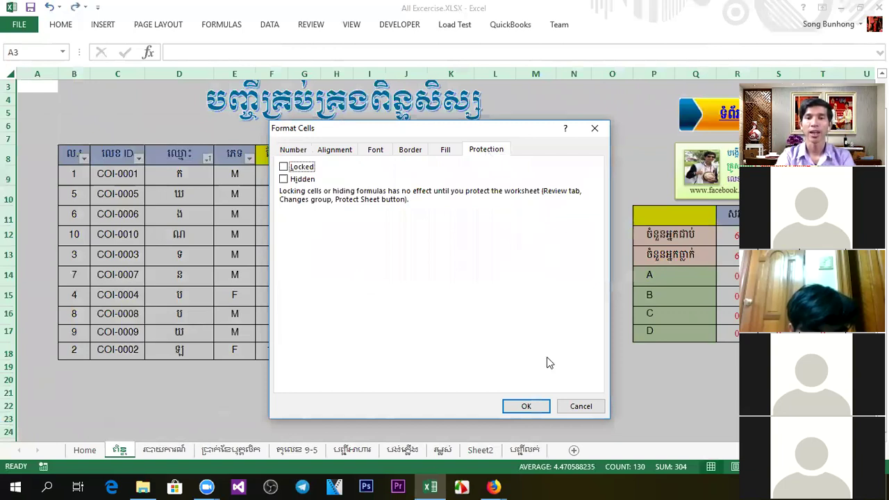
pyautogui.click(526, 407)
pyautogui.click(450, 396)
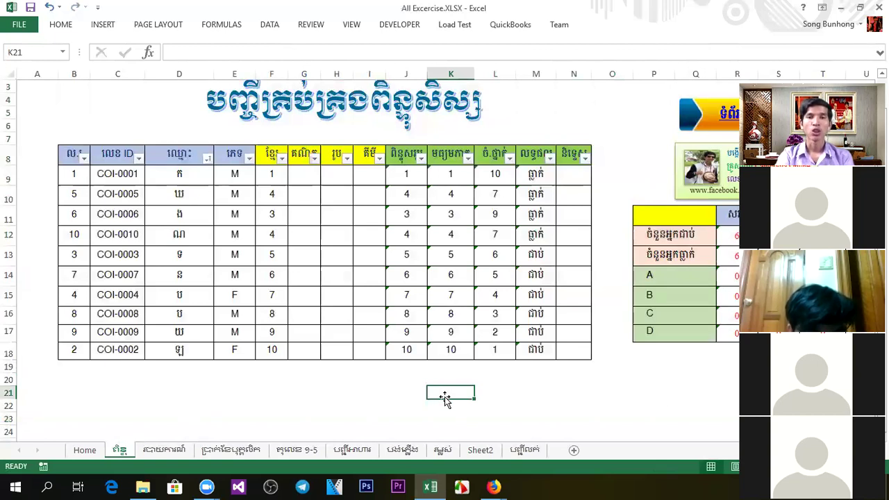
pyautogui.moveTo(396, 173); pyautogui.dragTo(571, 349)
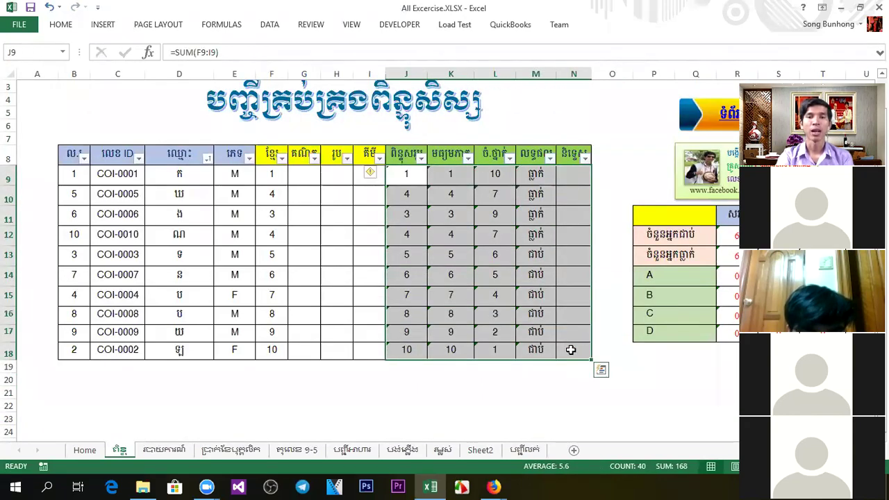
pyautogui.click(455, 238)
pyautogui.moveTo(406, 156); pyautogui.dragTo(579, 352)
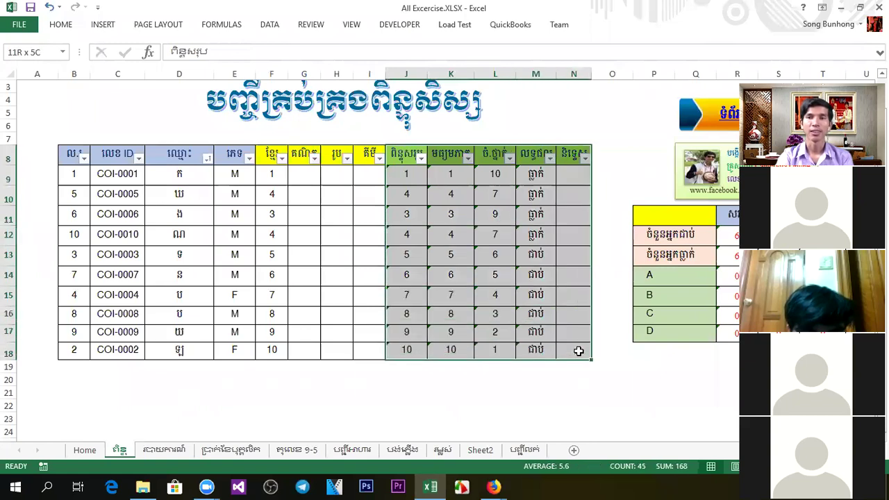
pyautogui.moveTo(579, 352); pyautogui.dragTo(576, 348)
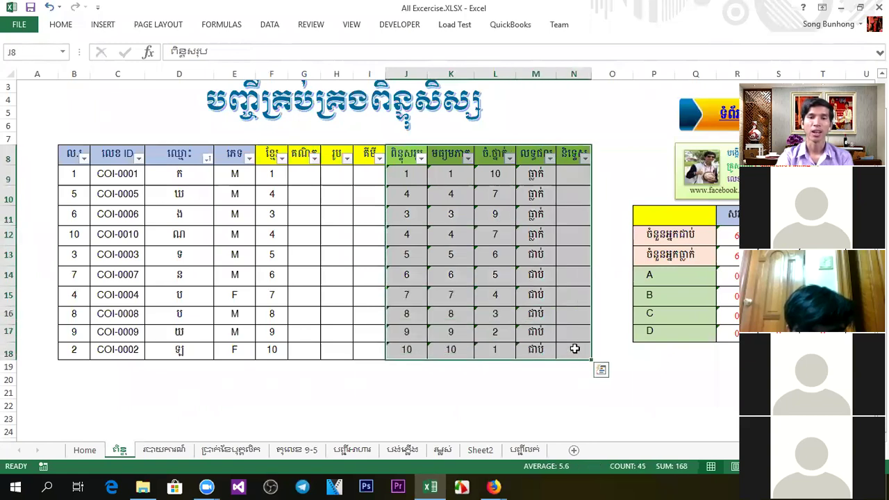
pyautogui.rightClick(452, 239)
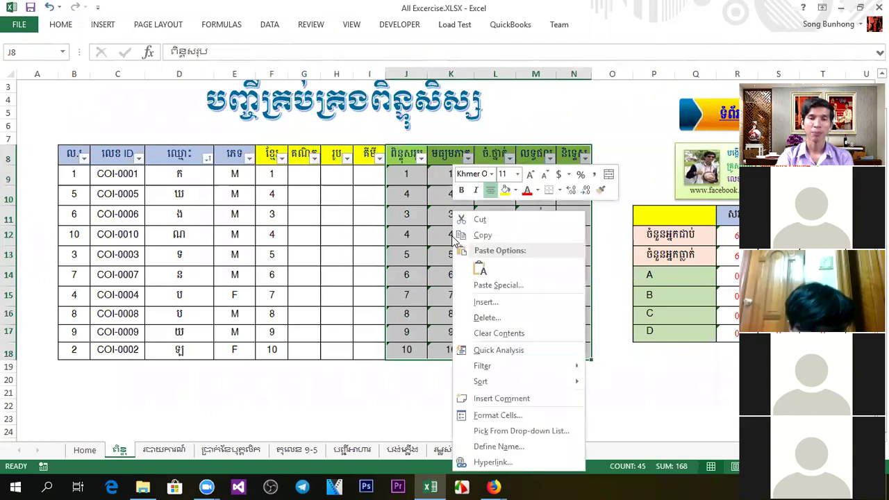
pyautogui.click(497, 415)
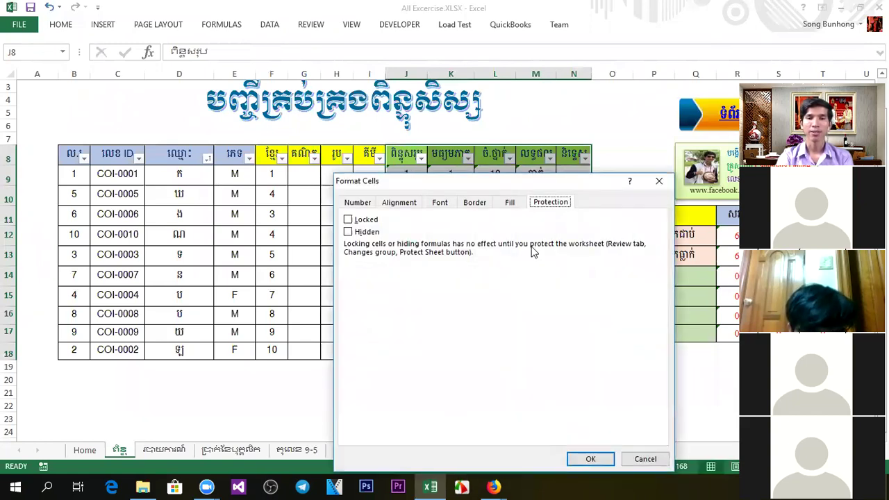
pyautogui.click(349, 220)
pyautogui.click(349, 221)
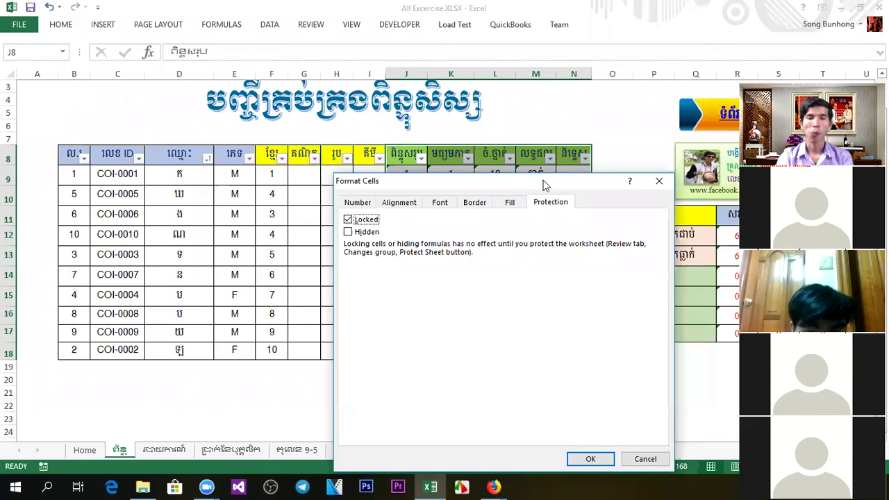
pyautogui.moveTo(545, 185); pyautogui.dragTo(530, 116)
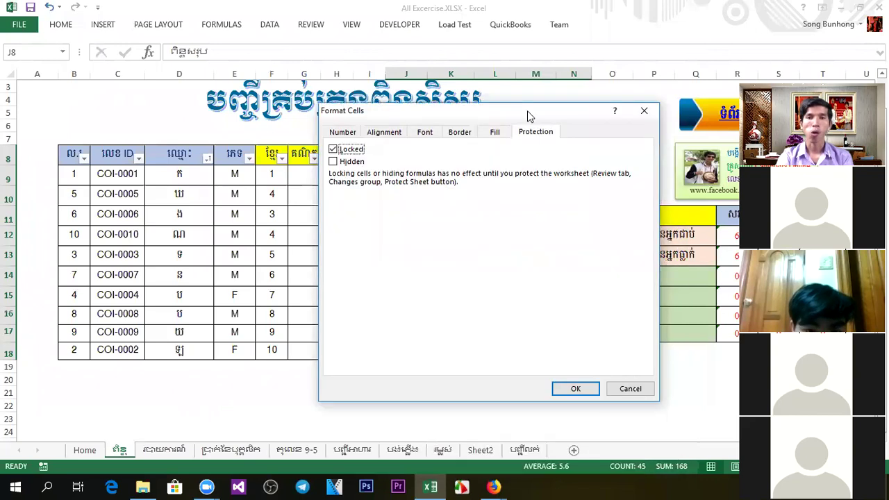
pyautogui.click(645, 111)
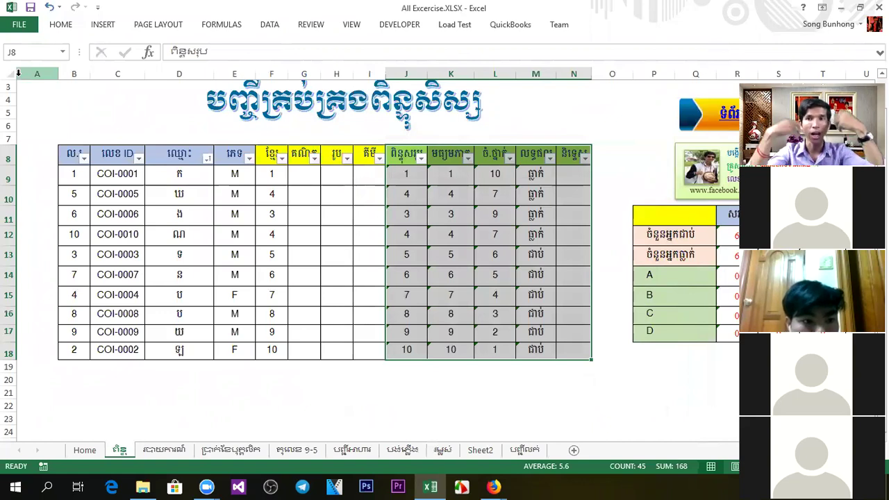
# Step: Turn on the Locked protection attribute for the calculated columns in J8:N18
pyautogui.click(464, 260)
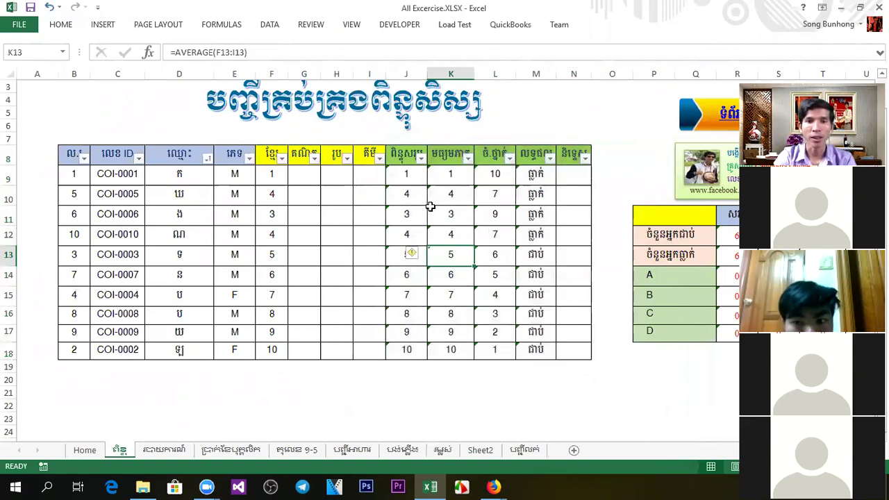
pyautogui.moveTo(402, 154); pyautogui.dragTo(567, 347)
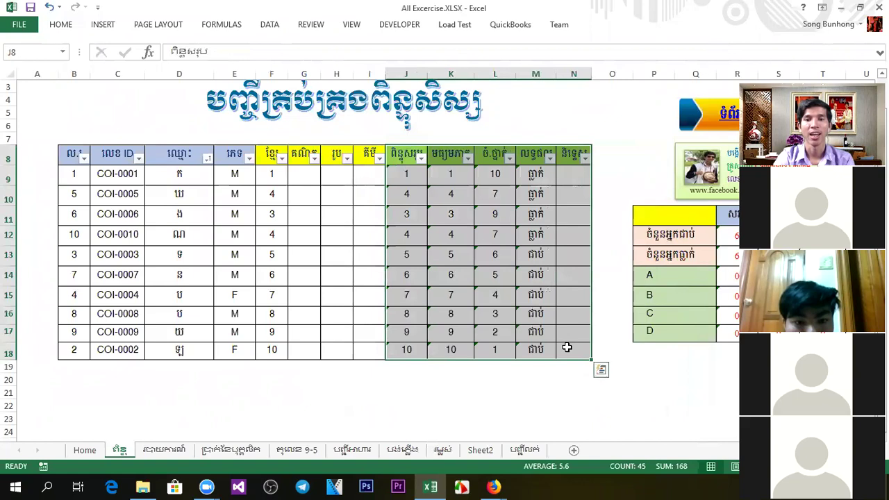
pyautogui.rightClick(499, 297)
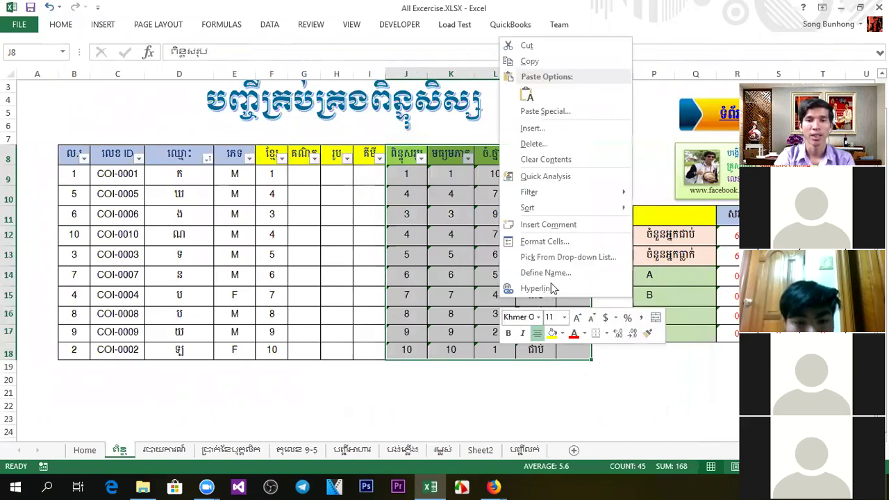
pyautogui.click(545, 241)
pyautogui.click(387, 132)
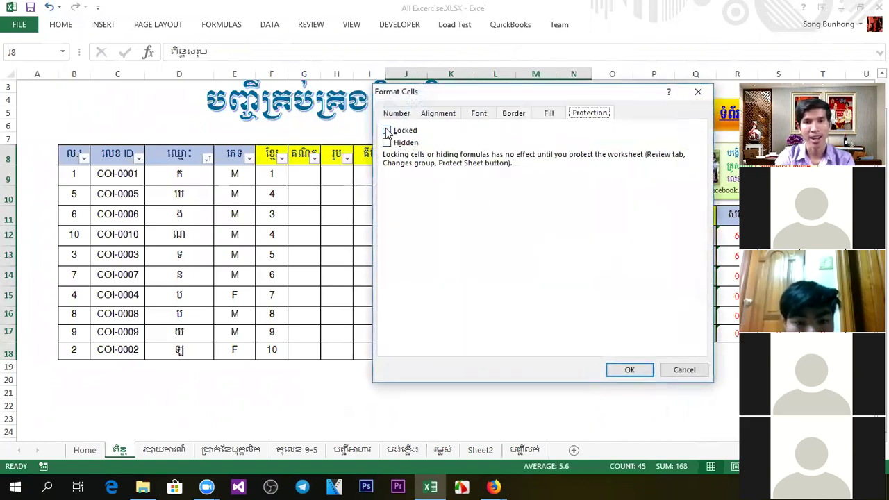
pyautogui.click(626, 369)
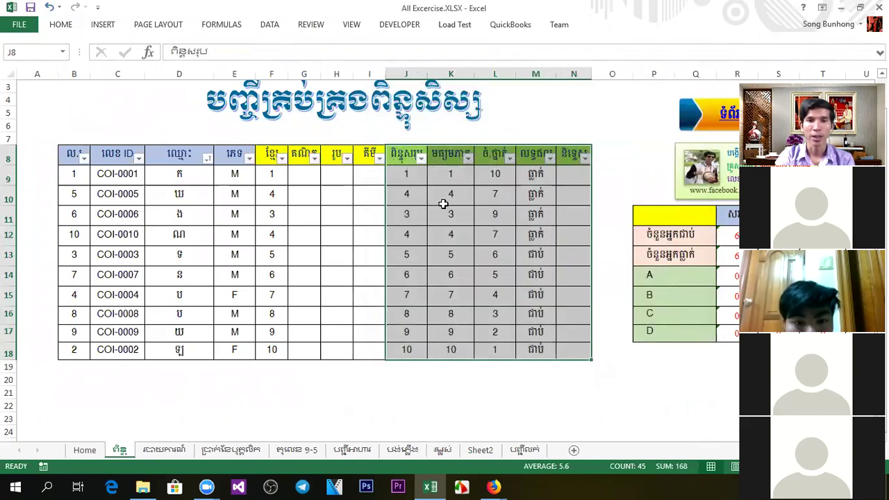
# Step: Clear the total in J9 and undo the deletion
pyautogui.click(467, 432)
pyautogui.click(415, 175)
pyautogui.press('Delete')
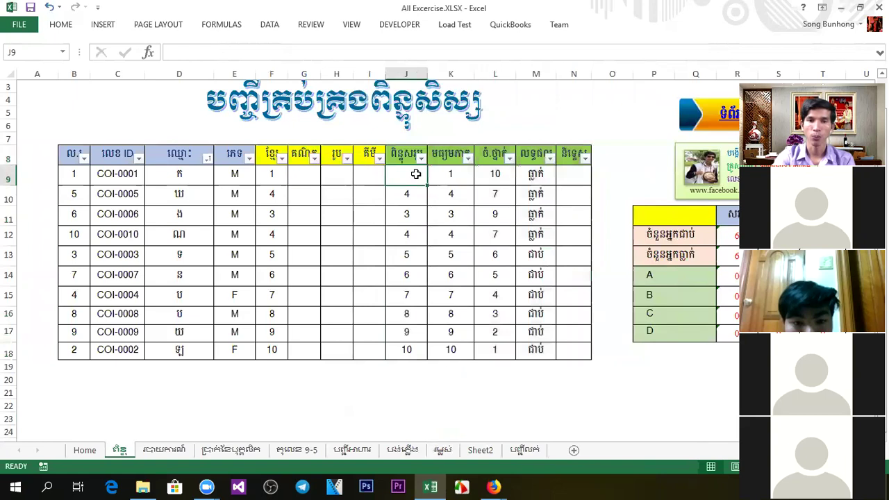
pyautogui.hotkey('ctrl', 'z')
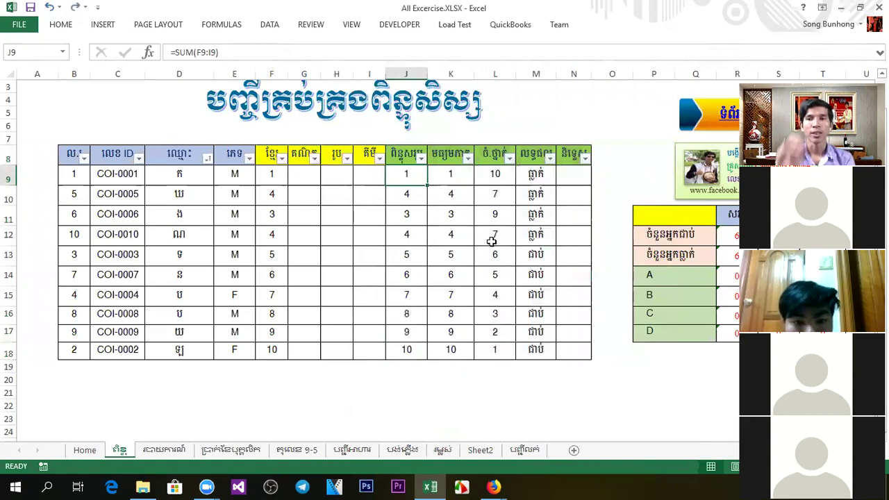
pyautogui.click(487, 383)
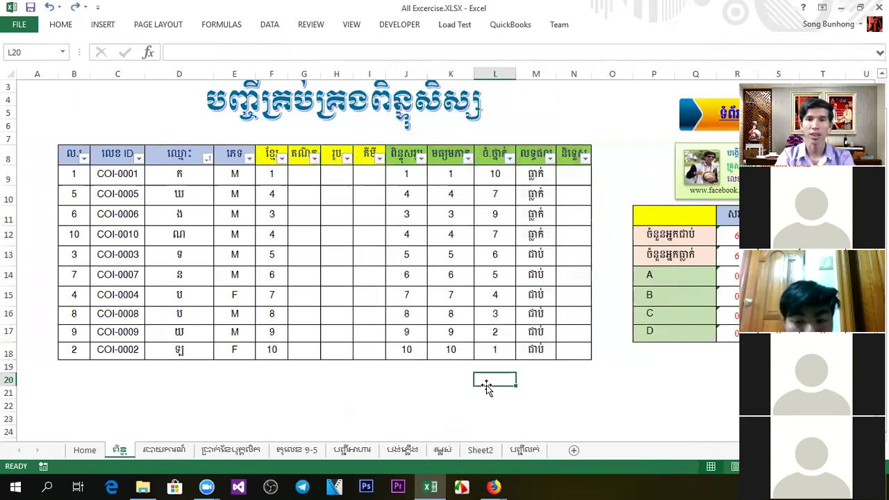
# Step: Open the sheet protection settings for the score worksheet and allow all users to format cells
pyautogui.click(312, 25)
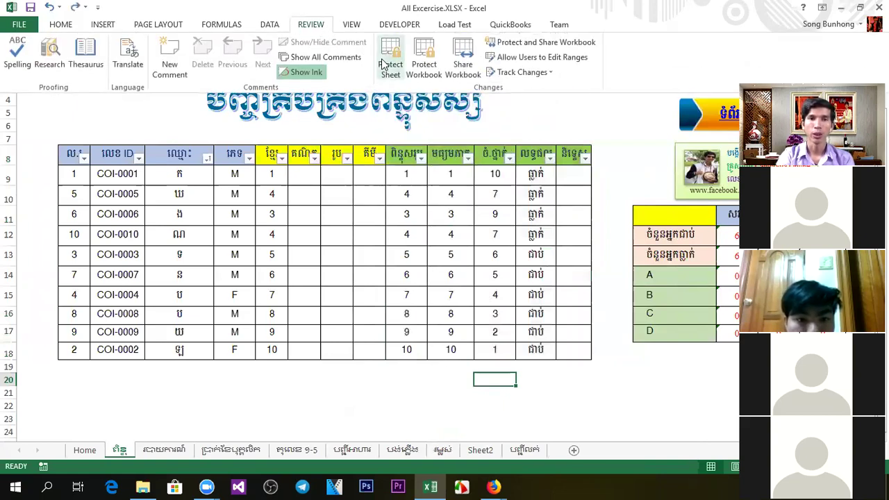
pyautogui.click(391, 66)
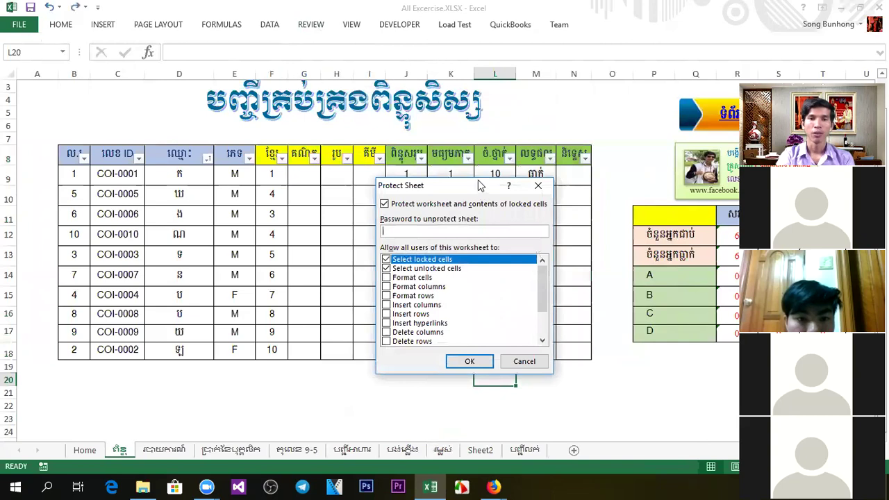
pyautogui.moveTo(484, 193); pyautogui.dragTo(247, 116)
pyautogui.moveTo(310, 201)
pyautogui.mouseDown()
pyautogui.moveTo(310, 240)
pyautogui.moveTo(311, 204)
pyautogui.mouseUp()
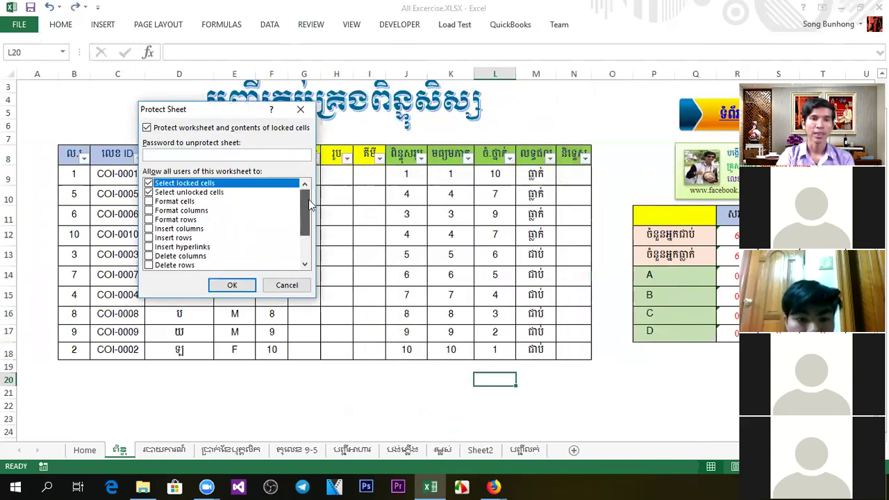
pyautogui.click(149, 202)
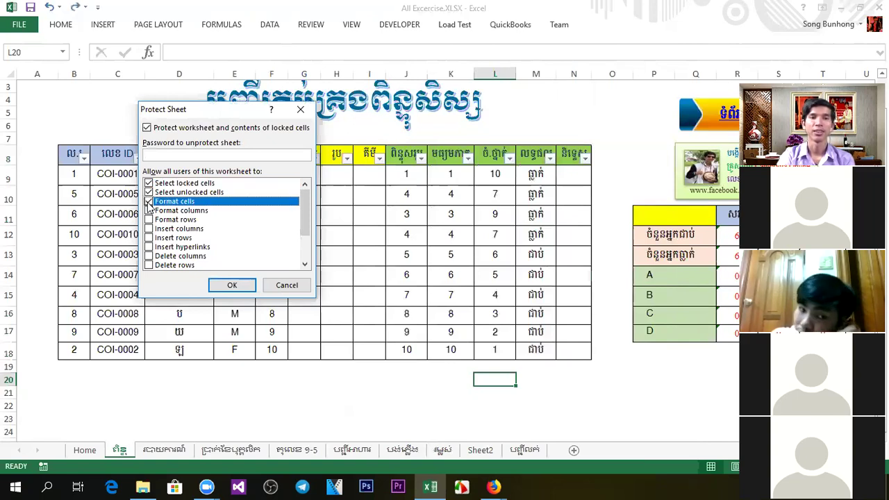
# Step: Try allowing column and row formatting, column, row and hyperlink insertion, and column deletion, and clear these permissions again
pyautogui.click(149, 211)
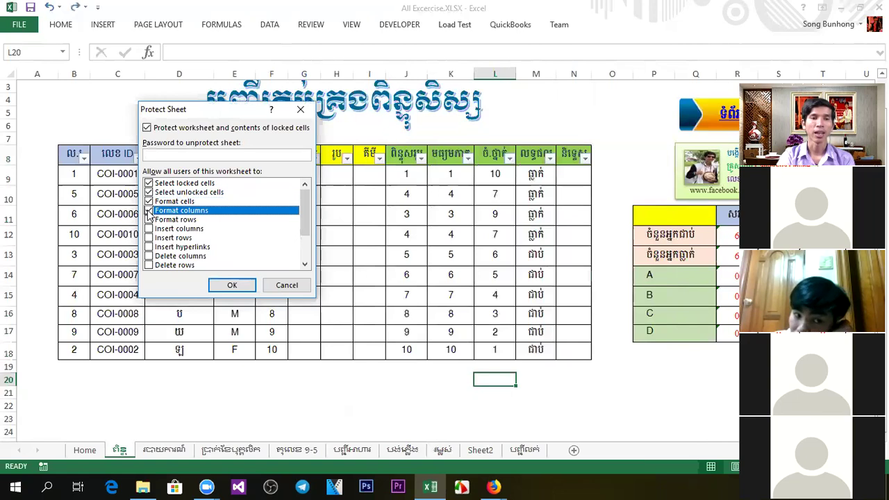
pyautogui.click(149, 219)
pyautogui.click(149, 228)
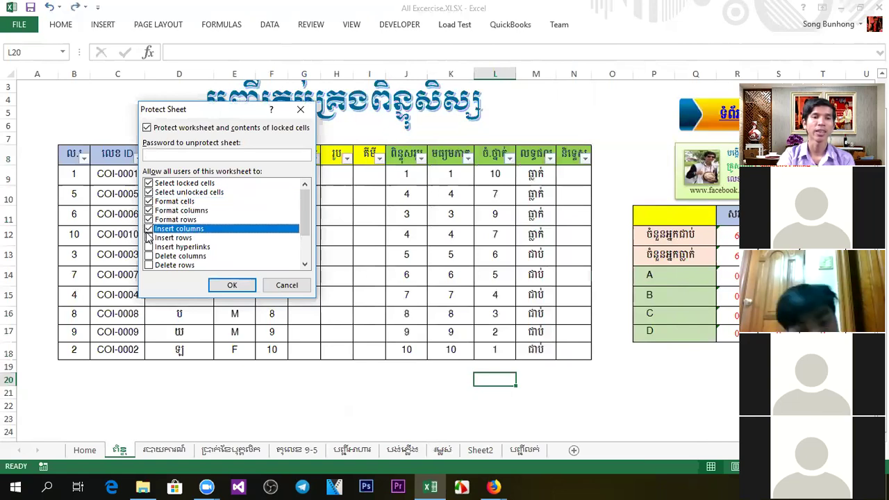
pyautogui.click(149, 237)
pyautogui.click(149, 246)
pyautogui.click(149, 255)
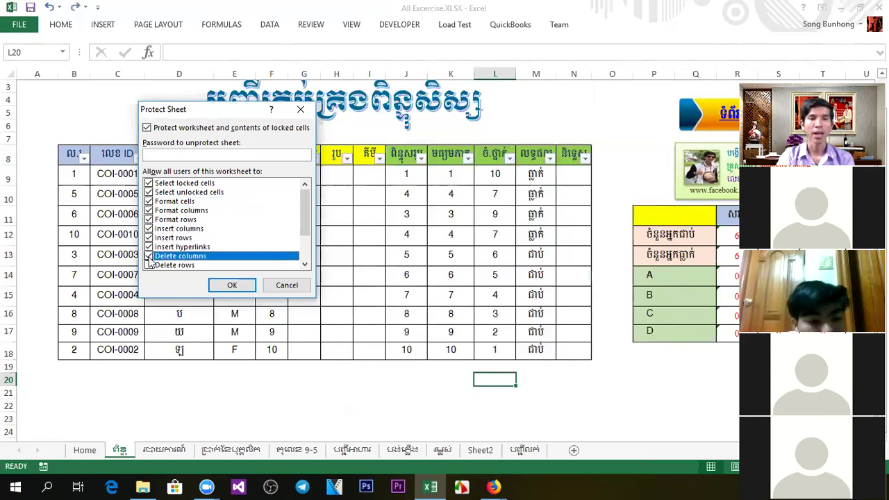
pyautogui.click(149, 256)
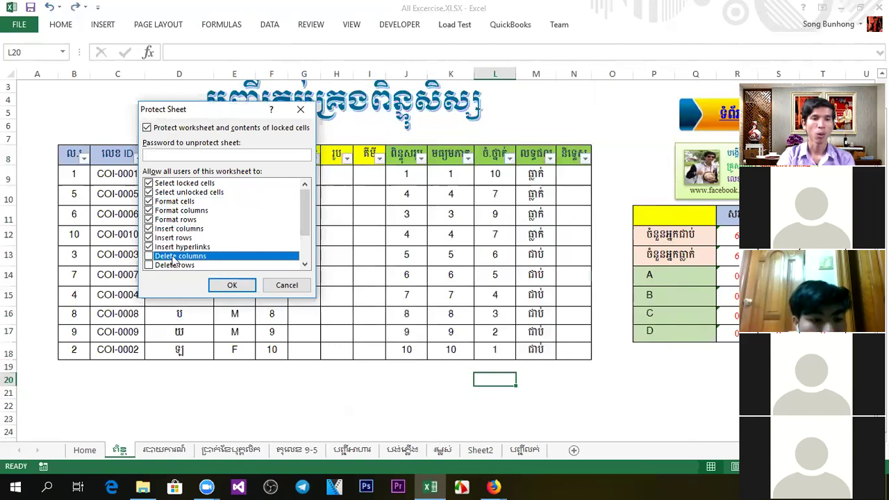
pyautogui.click(149, 246)
pyautogui.click(149, 238)
pyautogui.click(149, 229)
pyautogui.click(148, 220)
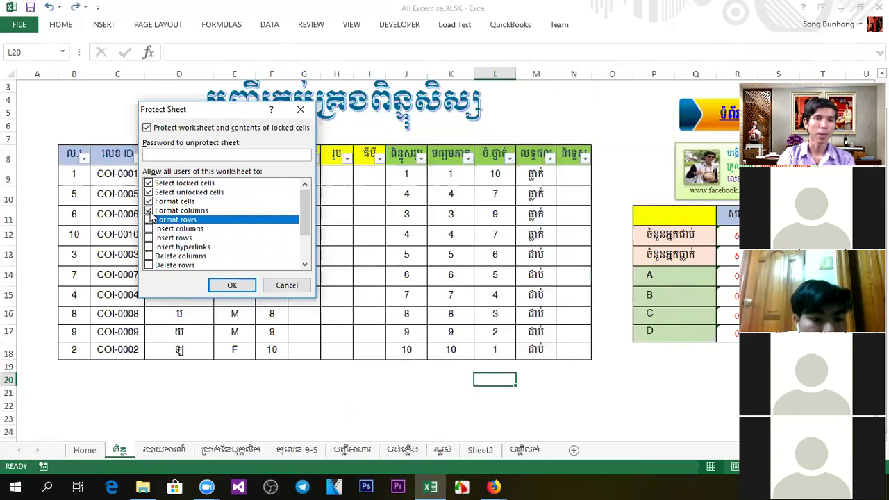
pyautogui.click(148, 211)
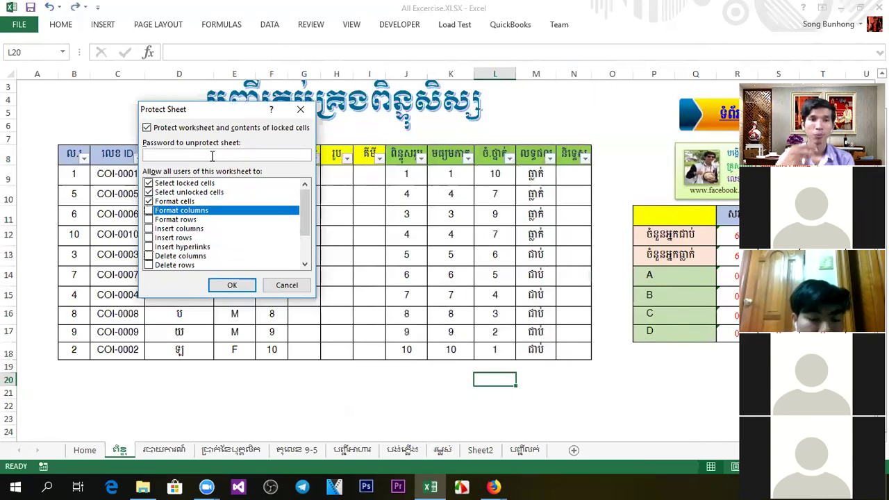
# Step: Protect the worksheet without a password and try to delete the total in J9 and the average in K9
pyautogui.click(231, 285)
pyautogui.click(584, 391)
pyautogui.click(394, 195)
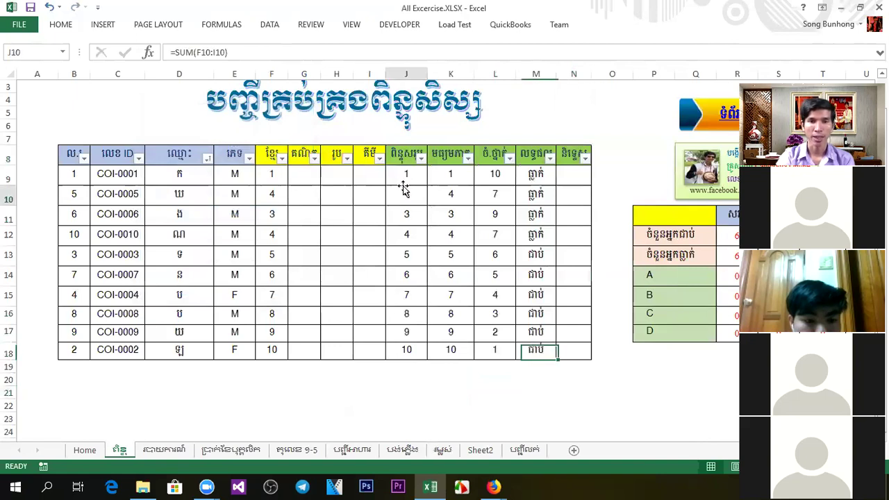
pyautogui.click(406, 180)
pyautogui.press('Delete')
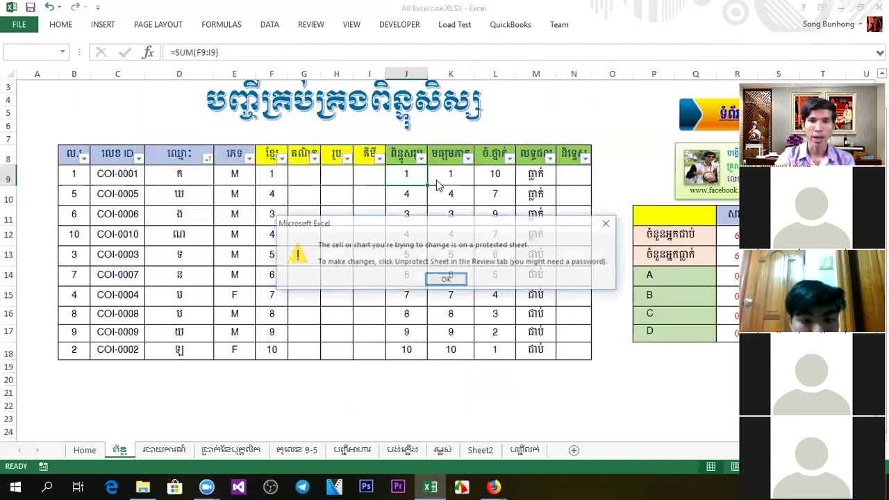
pyautogui.click(448, 279)
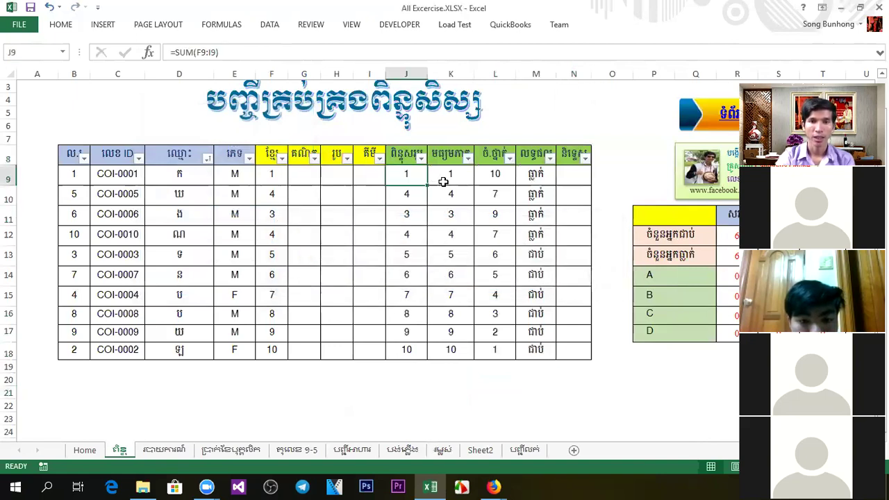
pyautogui.click(443, 181)
pyautogui.press('Delete')
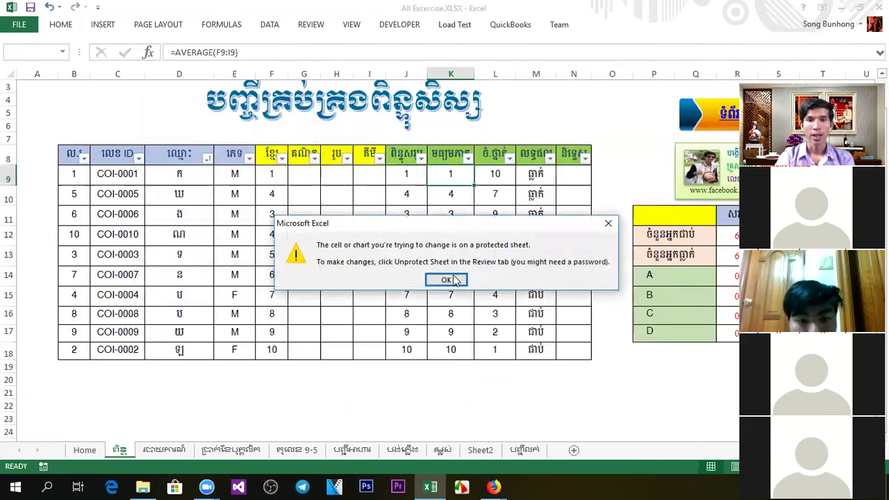
pyautogui.click(451, 278)
# Step: Unprotect the worksheet, and test it by clearing the total in J9 and undoing the deletion
pyautogui.click(314, 25)
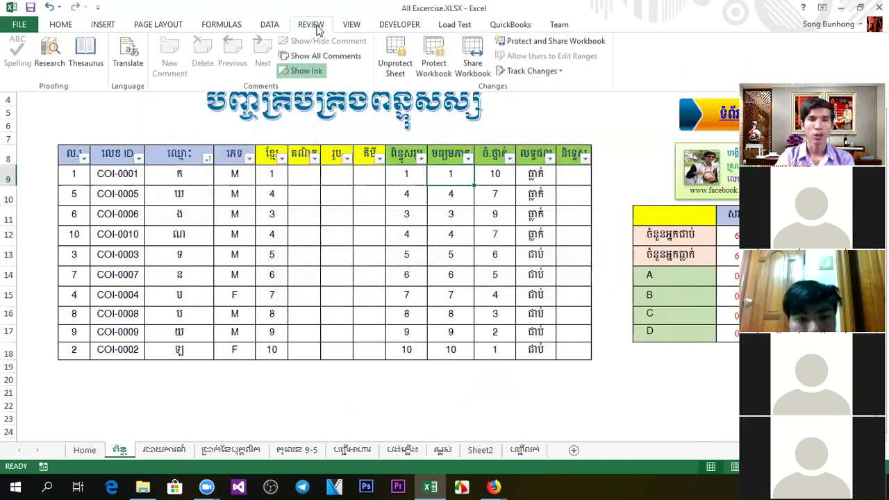
pyautogui.click(387, 64)
pyautogui.click(410, 174)
pyautogui.click(410, 175)
pyautogui.press('Delete')
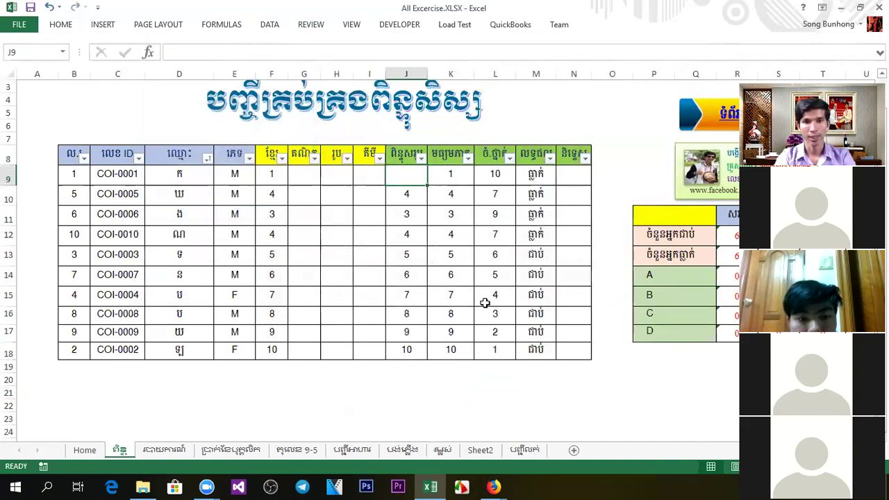
pyautogui.hotkey('ctrl', 'z')
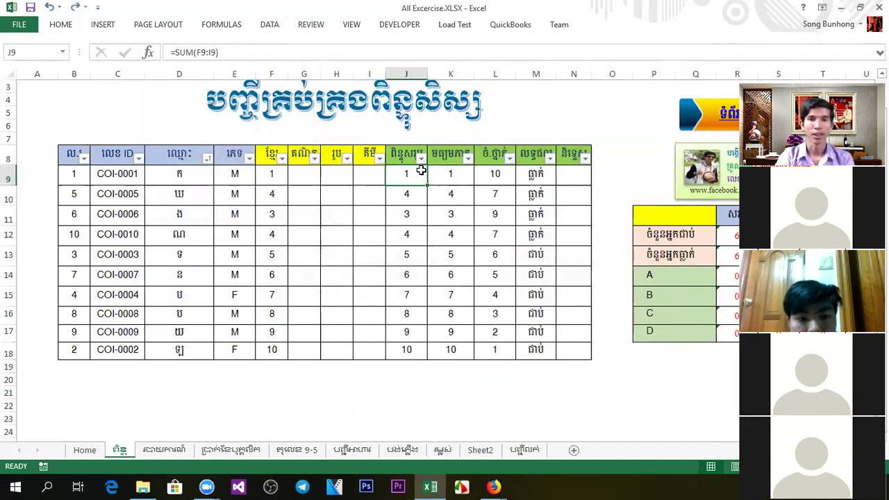
# Step: Protect the worksheet again, entering the sheet password and re-entering it in the confirmation field
pyautogui.click(322, 28)
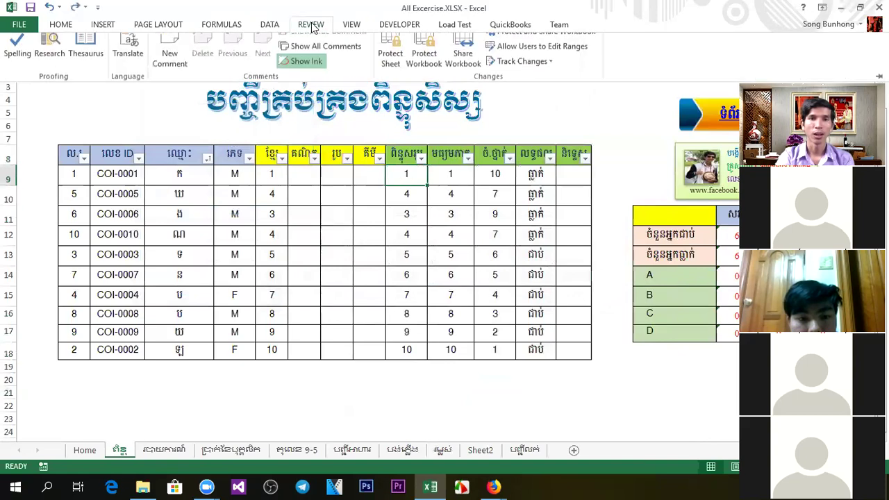
pyautogui.click(389, 56)
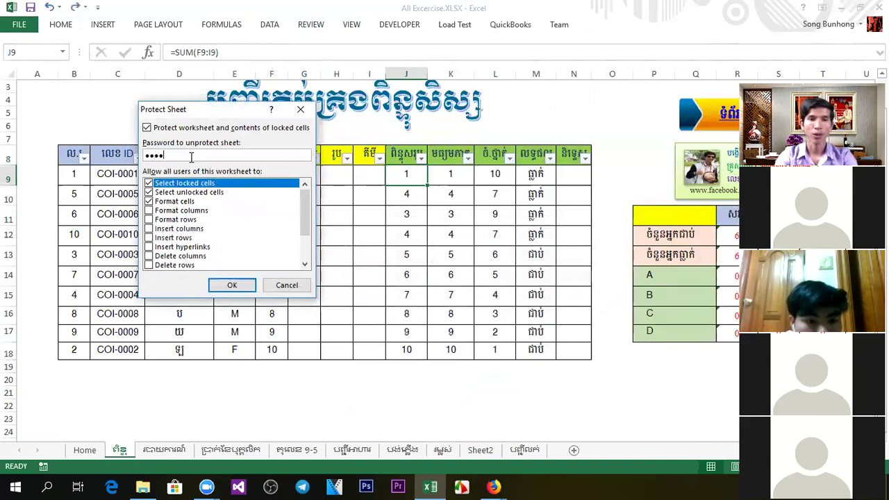
pyautogui.press('Return')
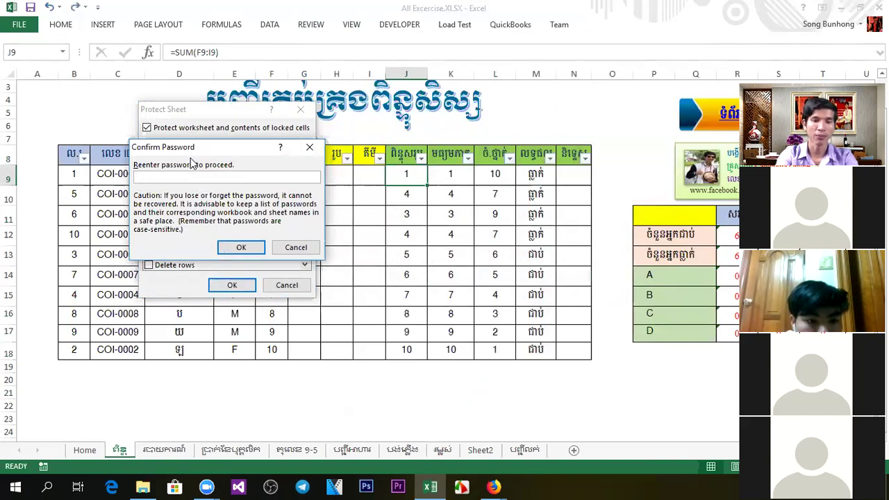
pyautogui.press('Return')
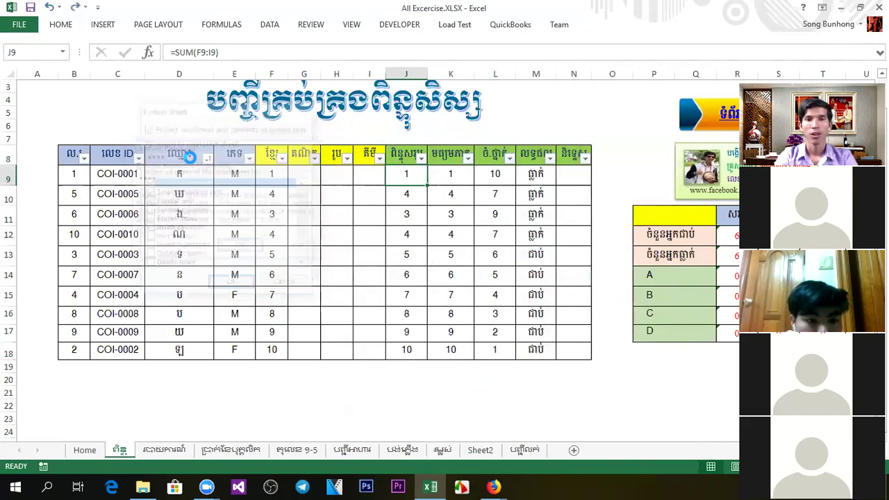
# Step: Try to edit the total formula in J9, and open and cancel the password prompt for unprotecting the sheet
pyautogui.doubleClick(410, 179)
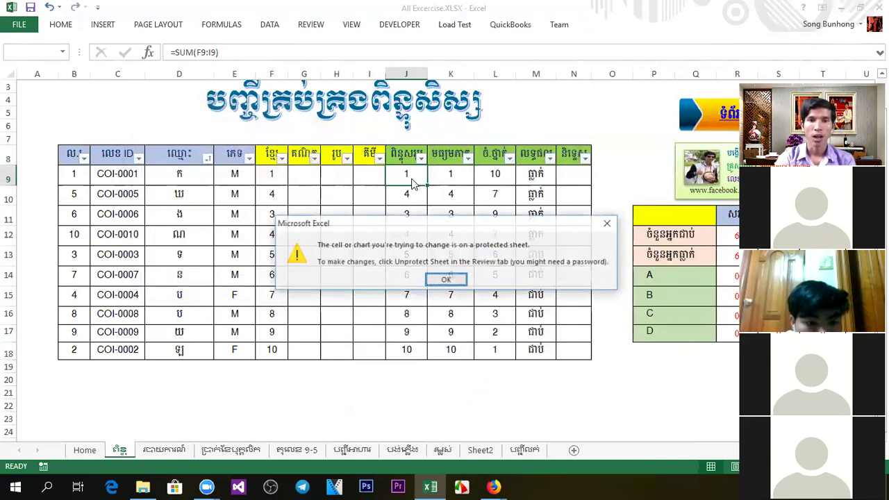
pyautogui.press('Return')
pyautogui.click(314, 26)
pyautogui.click(387, 74)
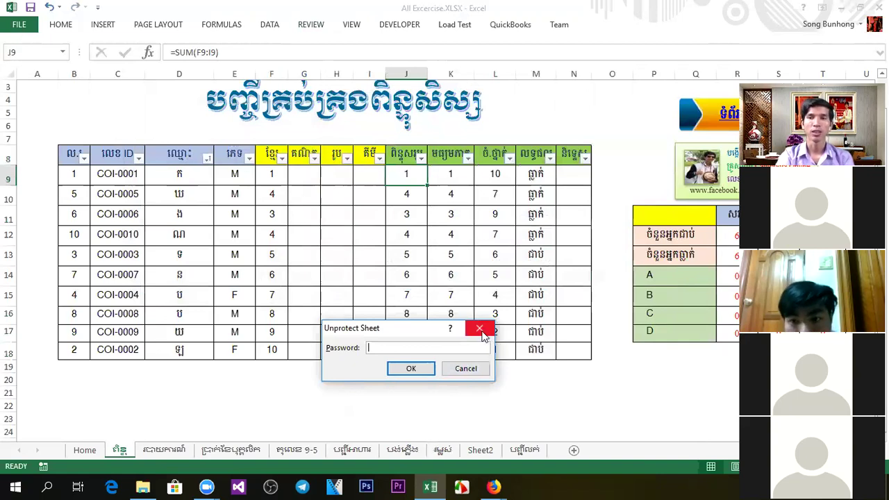
pyautogui.click(479, 328)
# Step: Examine the total, average and rank formulas of the first student in J9, K9 and L9
pyautogui.click(477, 220)
pyautogui.click(456, 202)
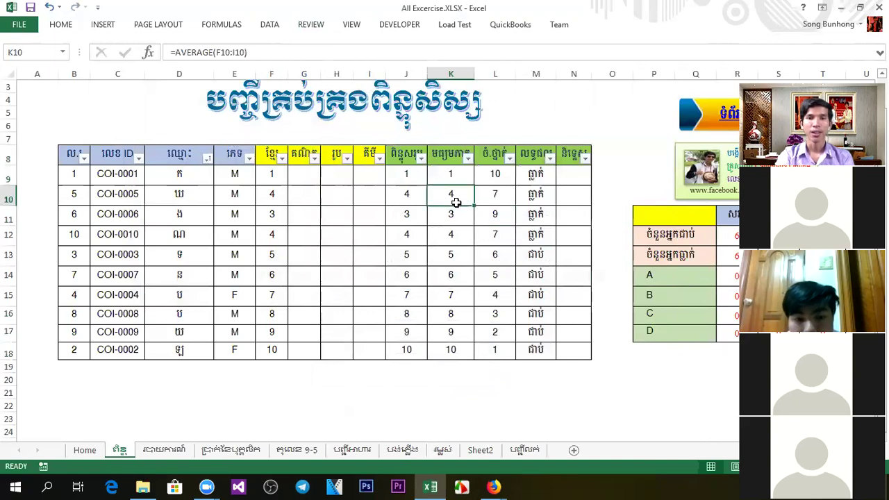
pyautogui.click(409, 181)
pyautogui.click(450, 180)
pyautogui.click(499, 174)
pyautogui.click(402, 177)
pyautogui.click(499, 175)
pyautogui.click(445, 175)
pyautogui.click(414, 175)
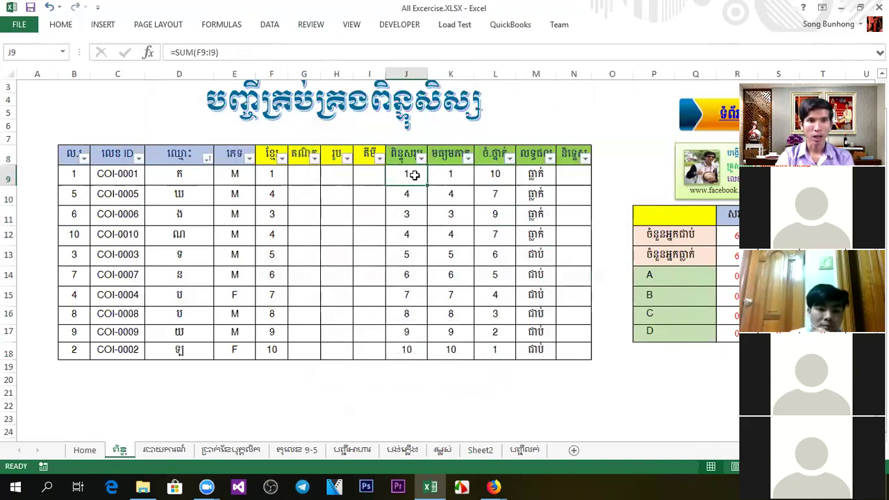
pyautogui.click(493, 180)
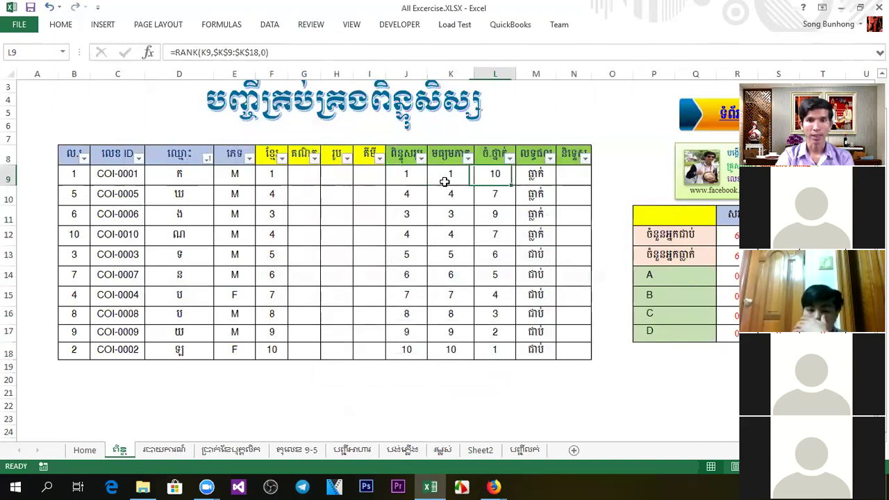
# Step: Unprotect the worksheet by entering the sheet password
pyautogui.click(406, 177)
pyautogui.click(311, 25)
pyautogui.click(397, 60)
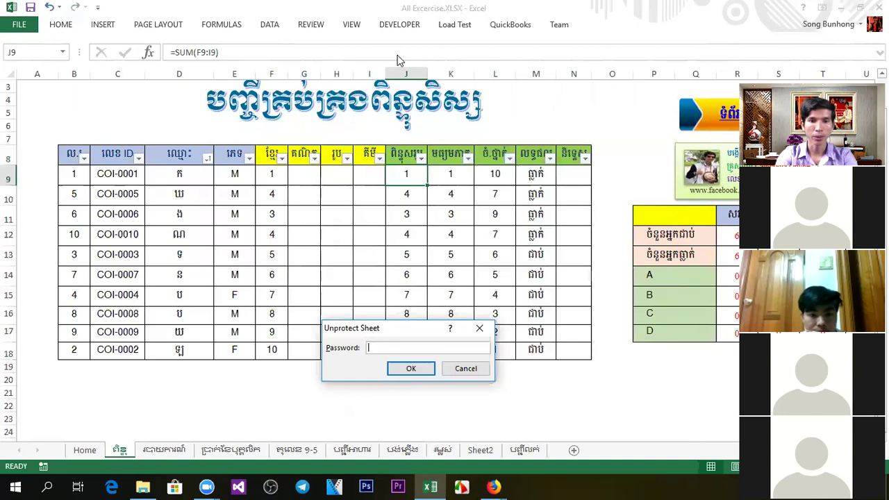
pyautogui.press('Return')
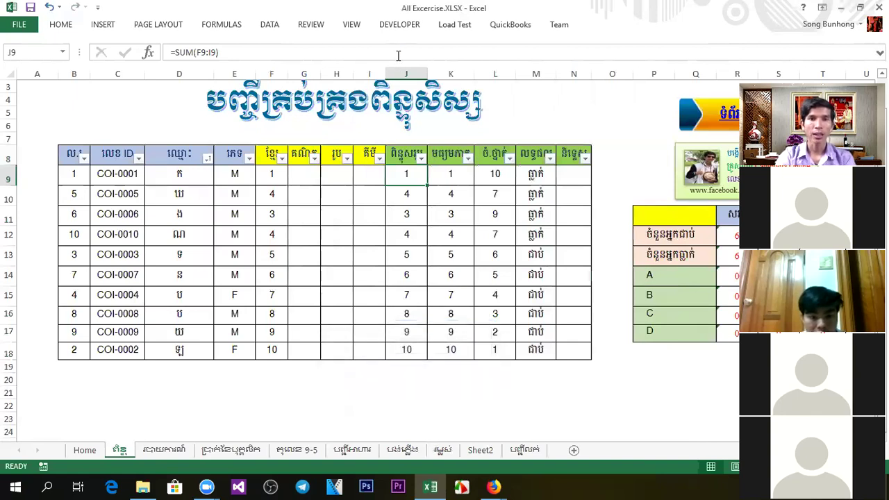
# Step: Protect the worksheet with selecting locked cells disallowed, entering the sheet password and re-entering it for confirmation
pyautogui.click(314, 25)
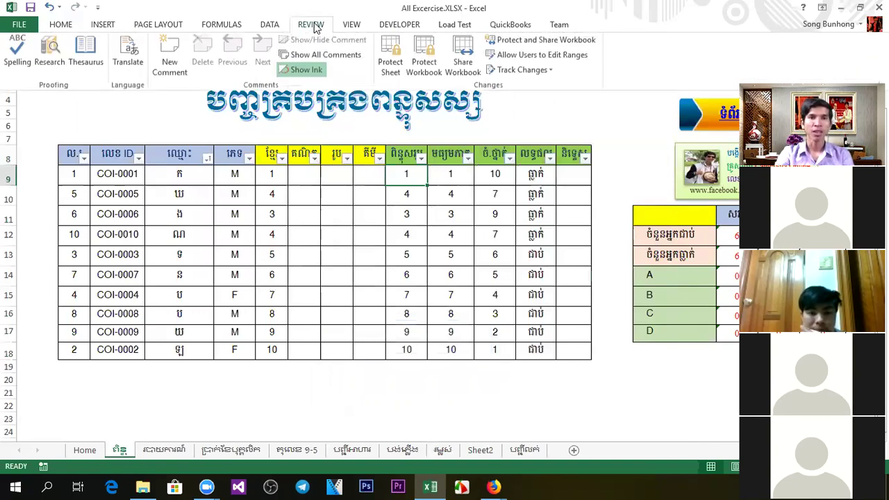
pyautogui.click(390, 66)
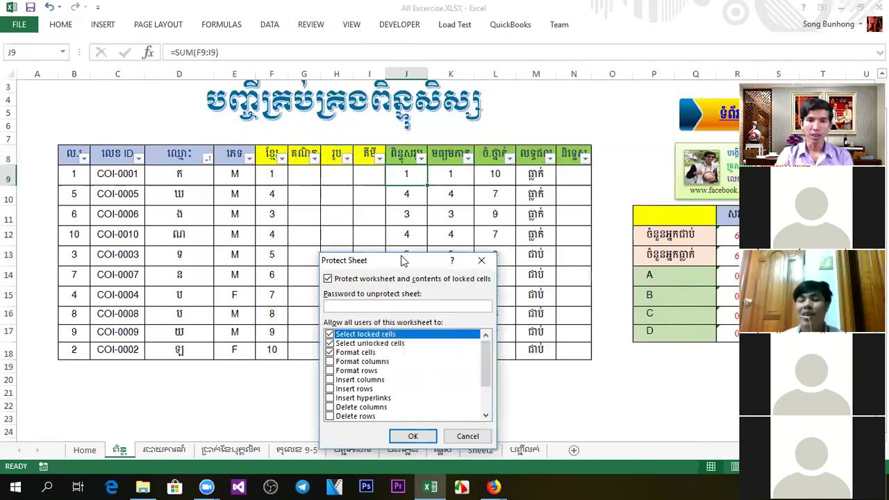
pyautogui.moveTo(395, 258); pyautogui.dragTo(180, 100)
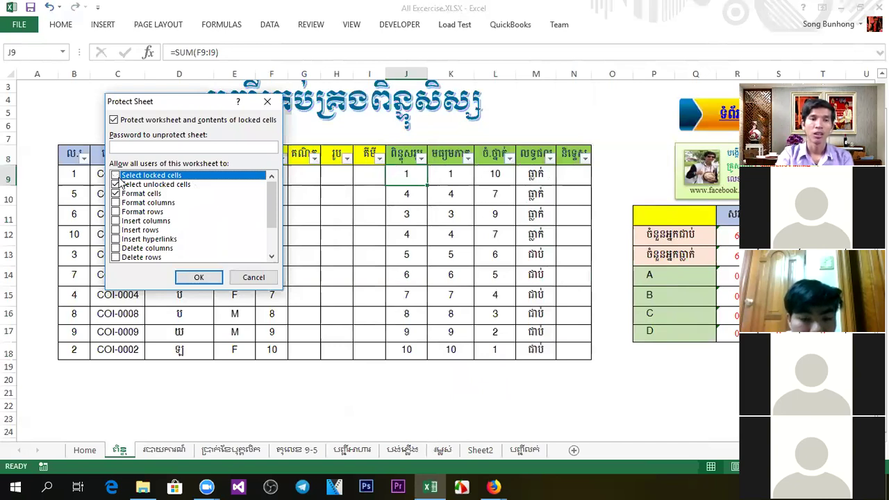
pyautogui.click(150, 146)
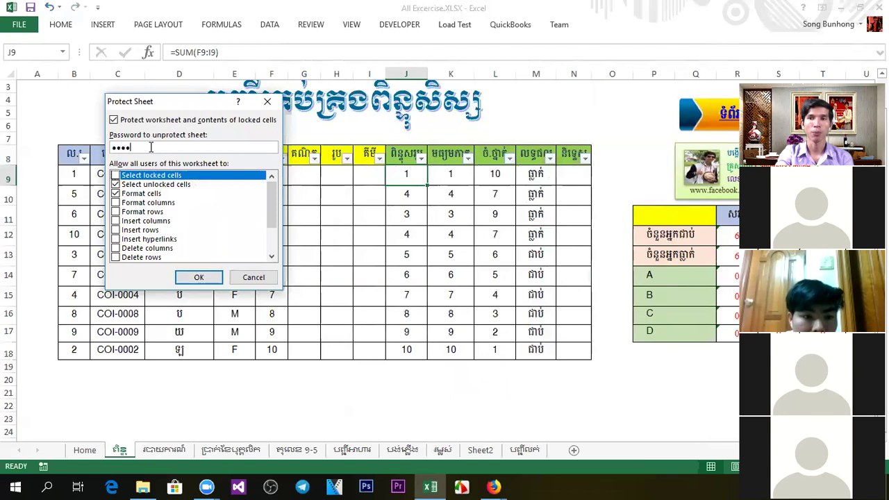
pyautogui.press('Return')
pyautogui.write('****')
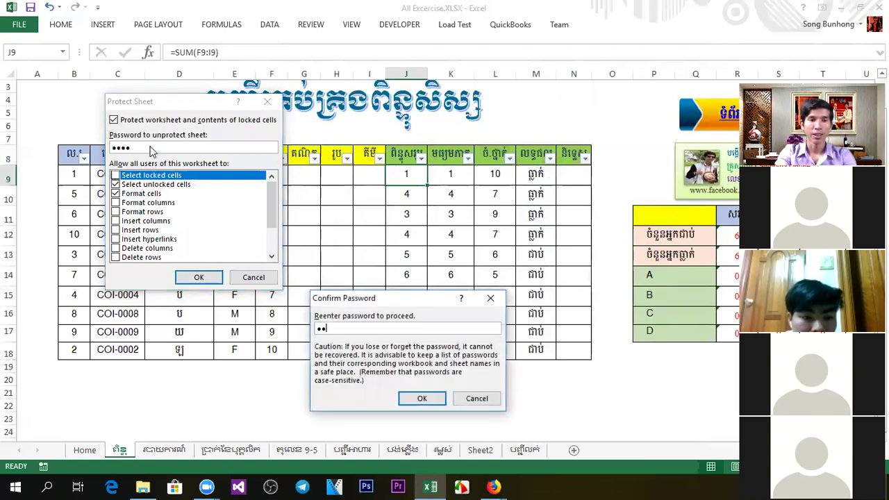
pyautogui.press('Return')
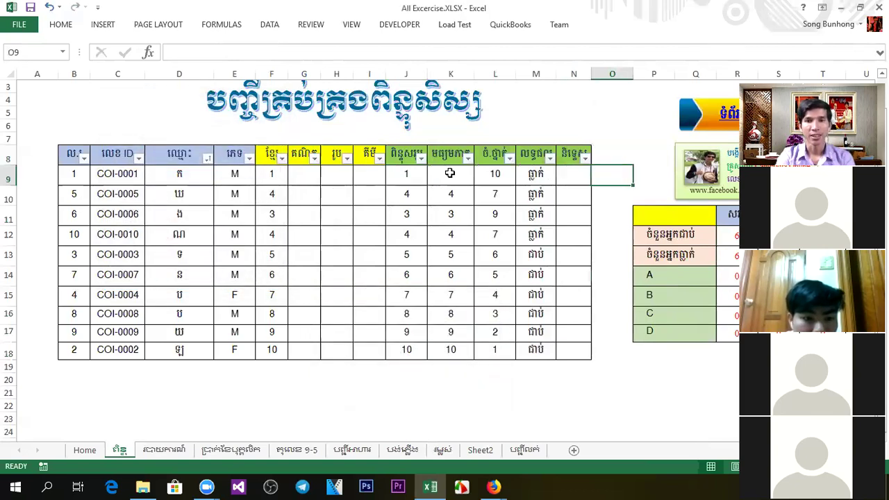
# Step: Test cell selection on the protected sheet by picking score cells and moving across row 9 from I9 past the locked columns
pyautogui.click(356, 195)
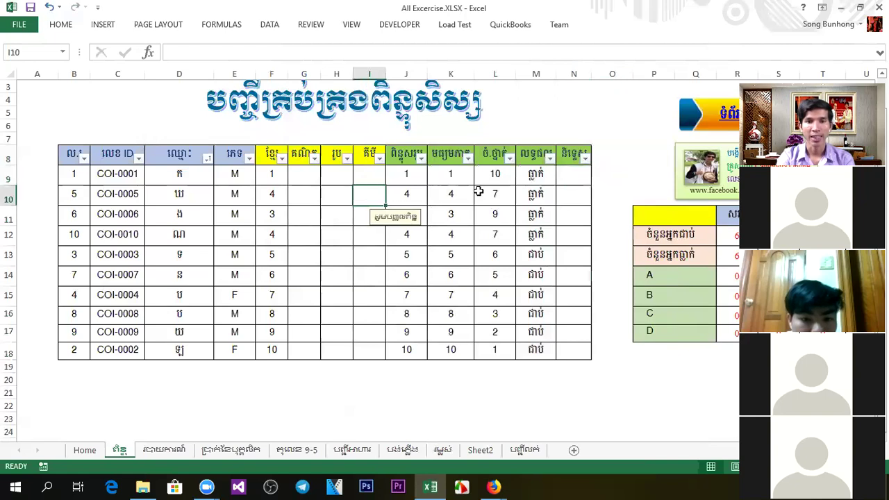
pyautogui.click(336, 175)
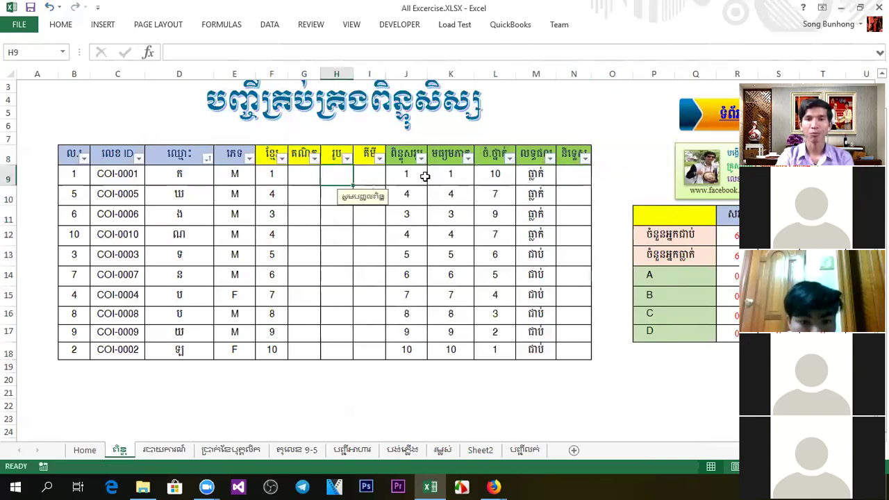
pyautogui.click(342, 251)
pyautogui.click(367, 179)
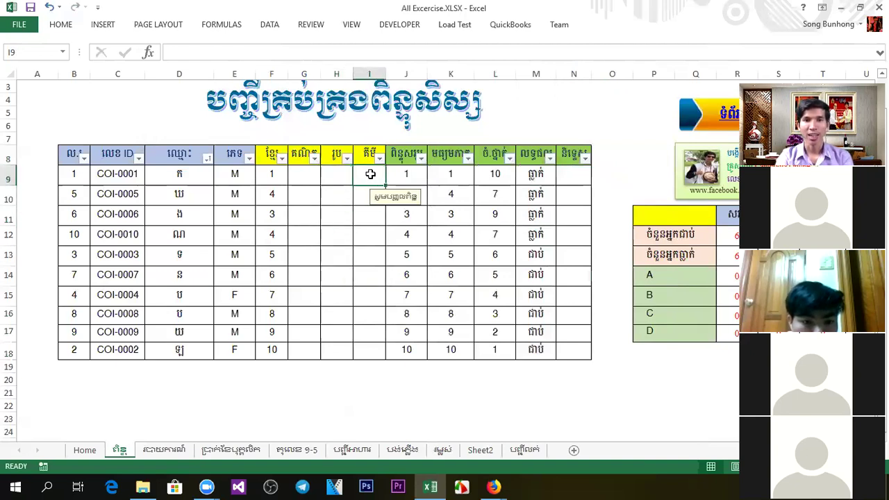
pyautogui.press('Right')
pyautogui.press('Right')
pyautogui.press('Right')
pyautogui.press('Right')
pyautogui.press('Right')
pyautogui.press('Right')
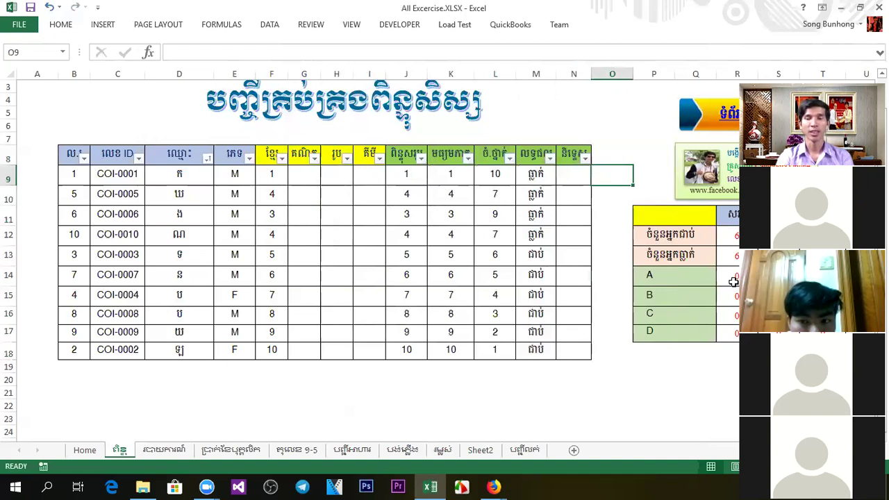
pyautogui.click(336, 210)
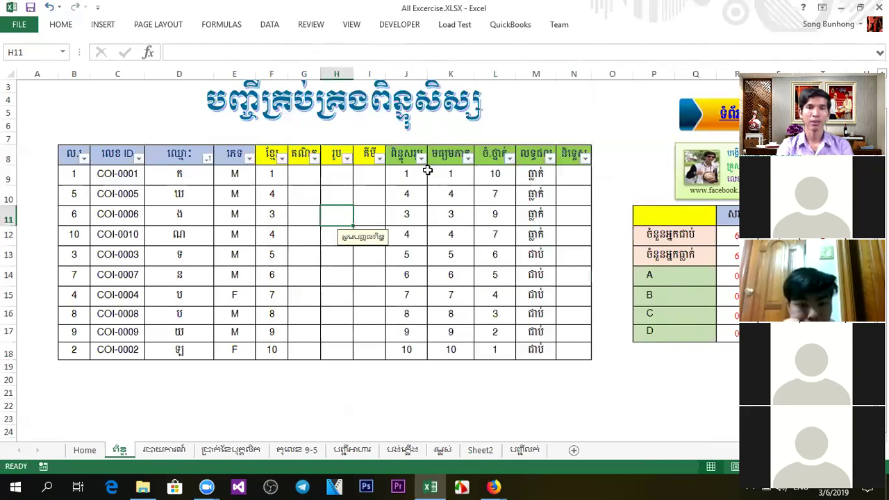
# Step: Remove the sheet protection again by entering the sheet password
pyautogui.click(311, 24)
pyautogui.click(394, 64)
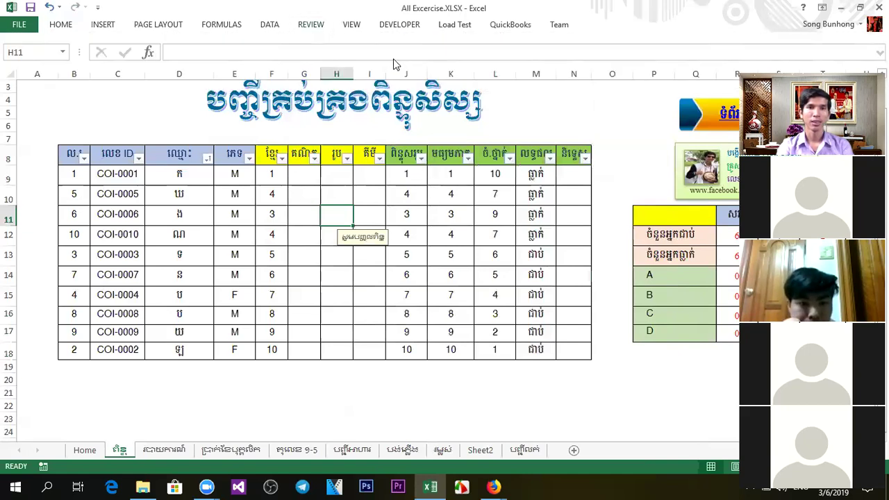
pyautogui.press('Return')
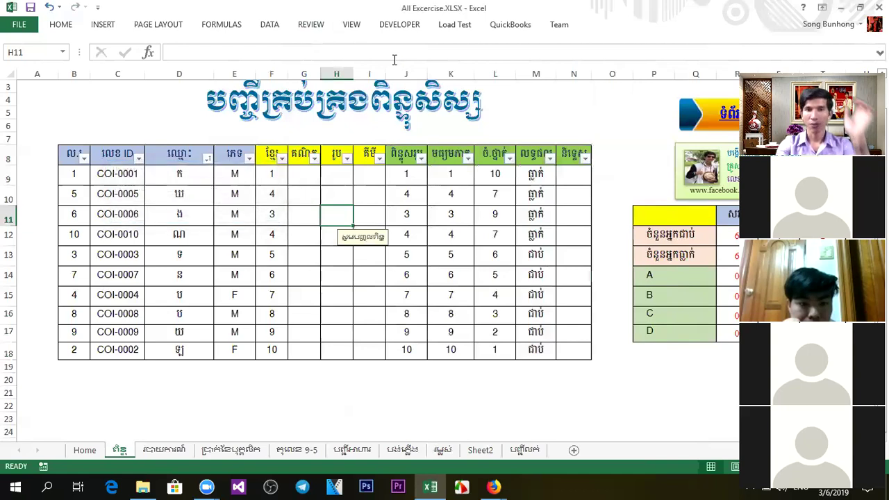
# Step: Apply the custom number format 0.00 to the totals and averages in J9:K18
pyautogui.click(425, 182)
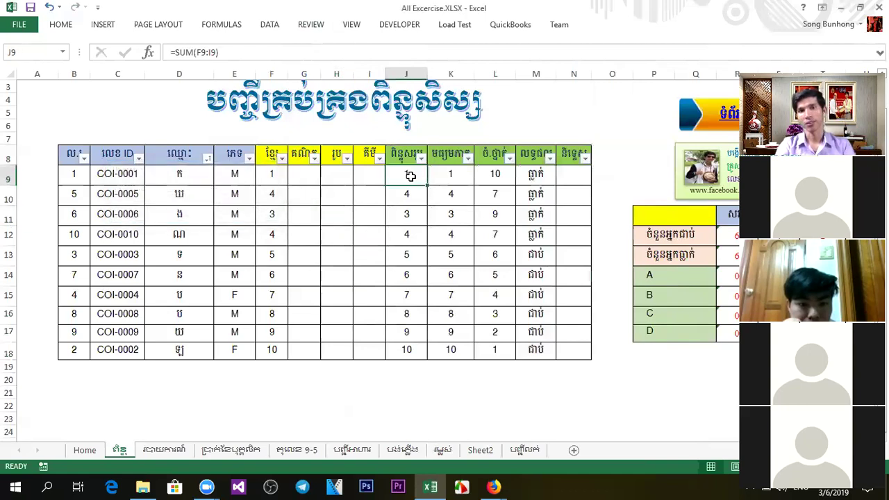
pyautogui.moveTo(411, 177); pyautogui.dragTo(455, 352)
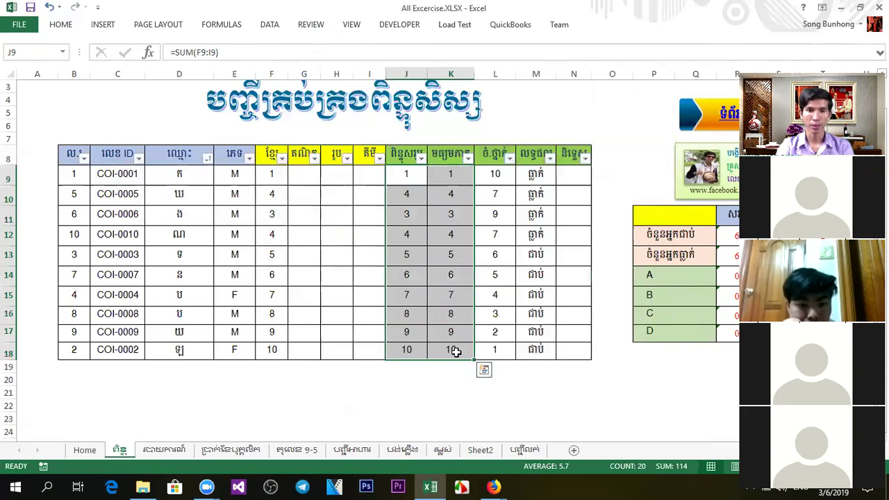
pyautogui.rightClick(413, 242)
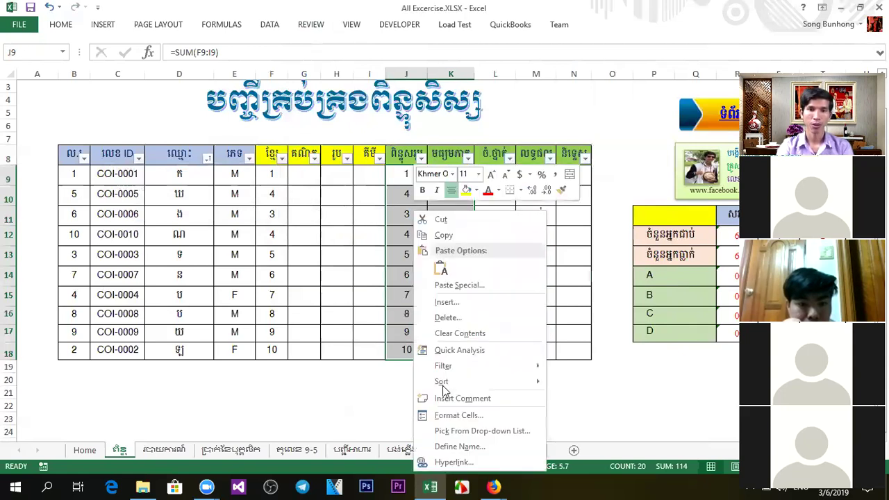
pyautogui.click(455, 417)
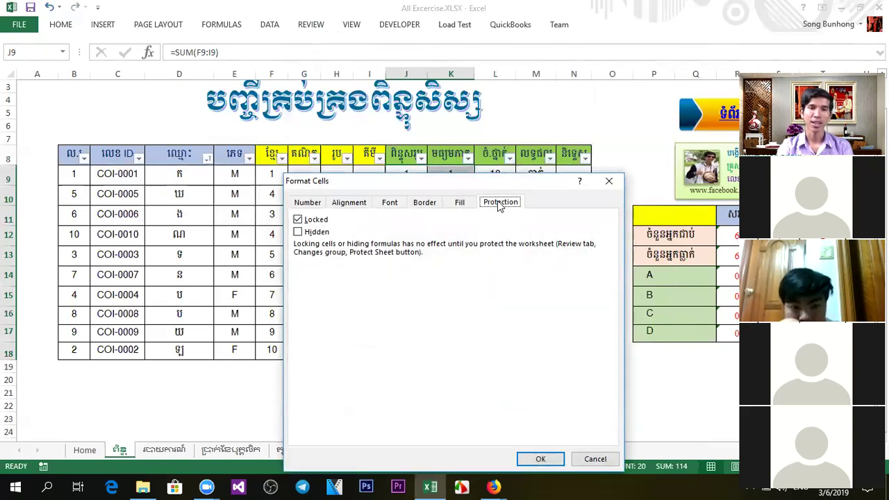
pyautogui.click(300, 204)
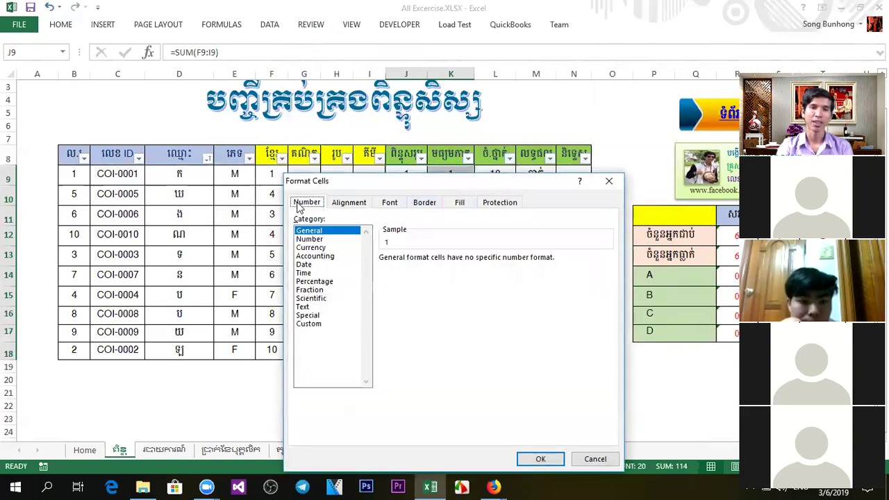
pyautogui.click(310, 324)
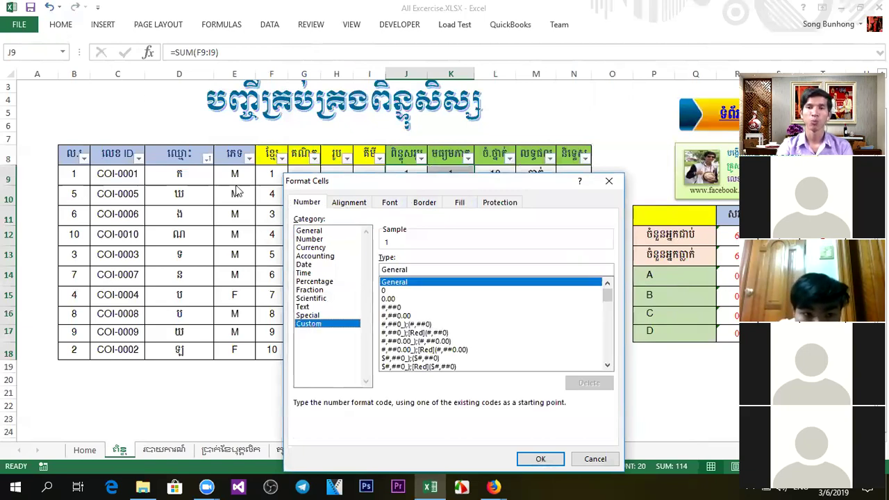
pyautogui.click(390, 300)
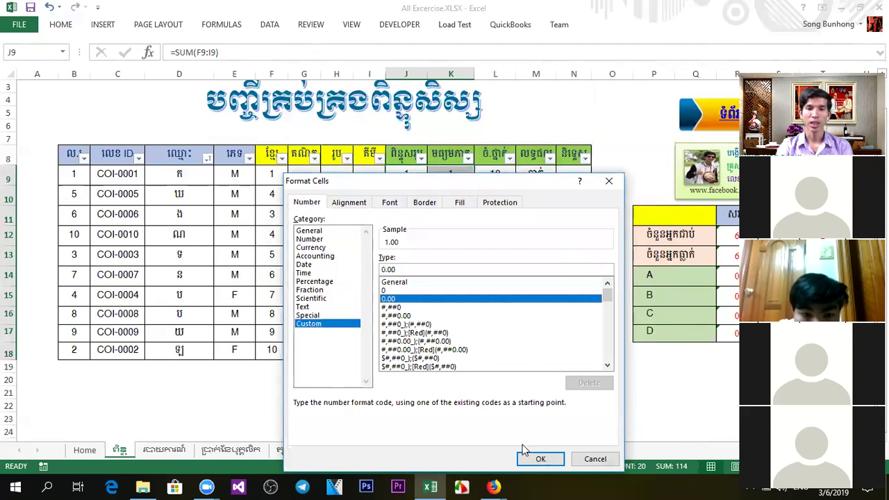
pyautogui.click(541, 460)
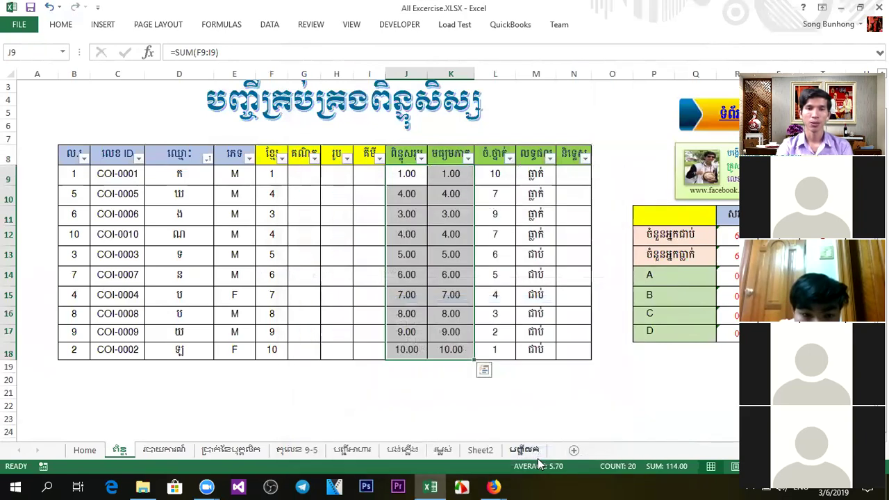
pyautogui.click(452, 212)
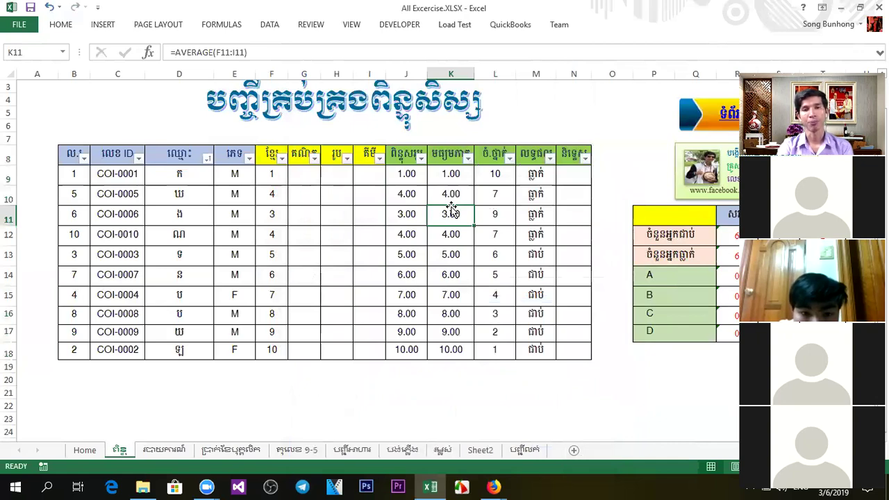
pyautogui.click(450, 174)
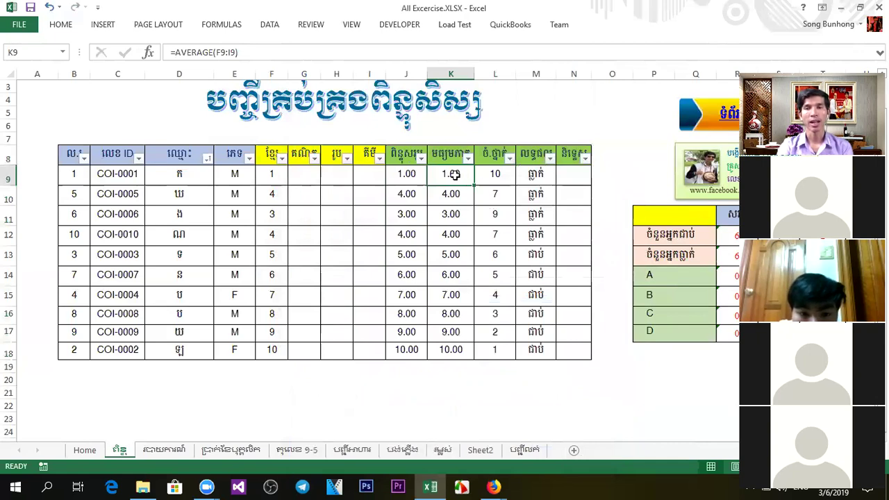
pyautogui.moveTo(455, 175); pyautogui.dragTo(460, 366)
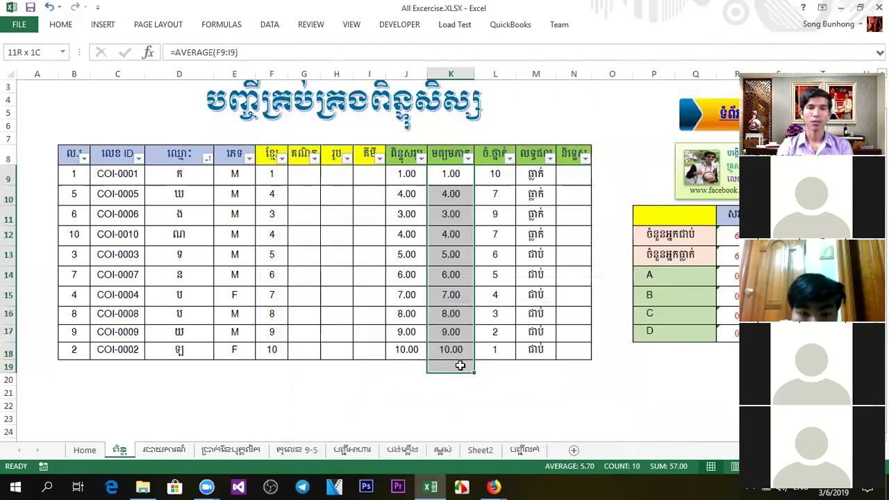
pyautogui.click(451, 74)
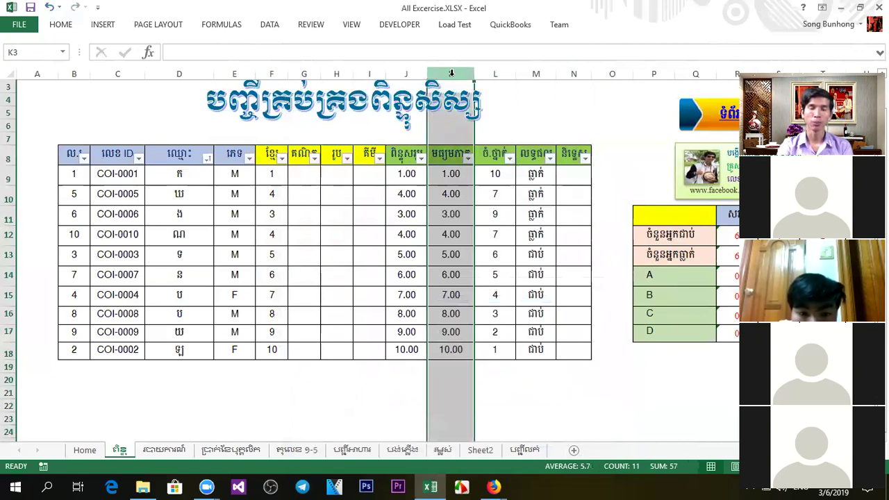
pyautogui.click(453, 210)
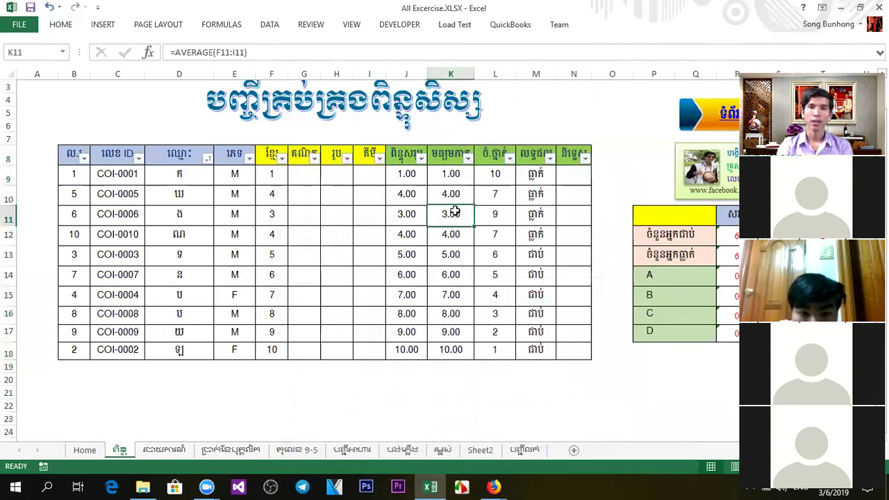
# Step: Select the whole average column K and start a Less Than conditional formatting rule for it
pyautogui.click(449, 74)
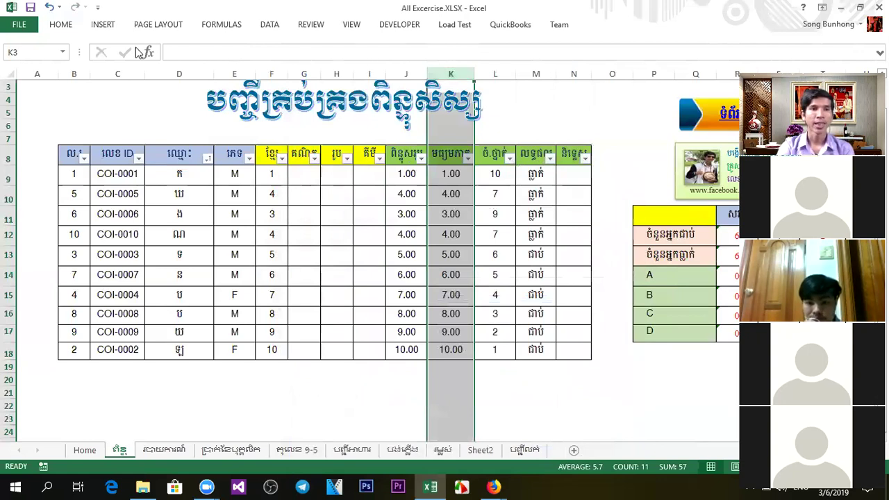
pyautogui.click(64, 26)
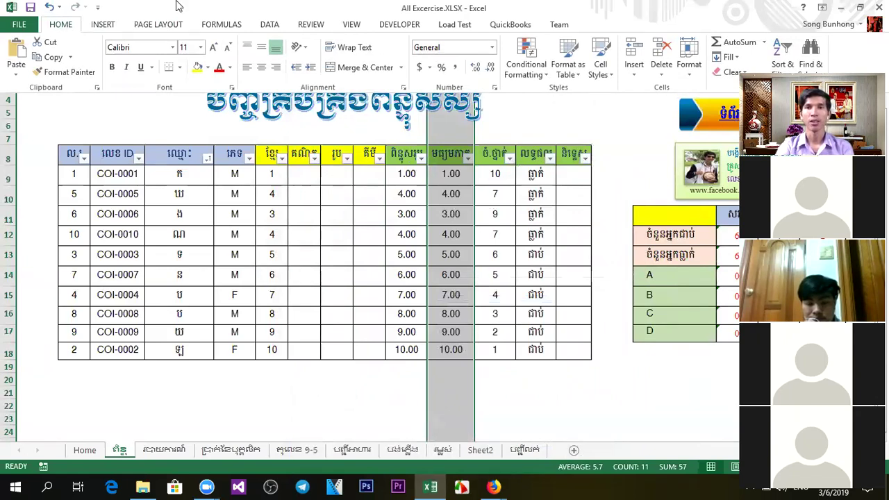
pyautogui.click(539, 74)
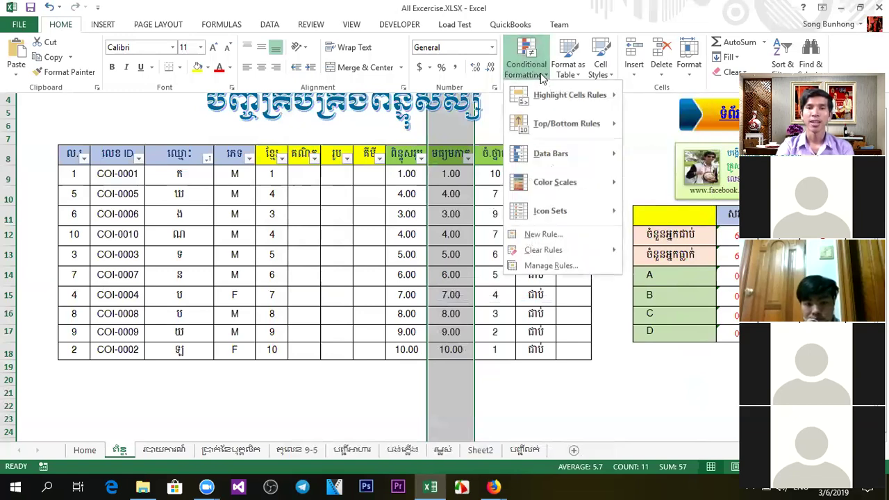
pyautogui.moveTo(555, 99)
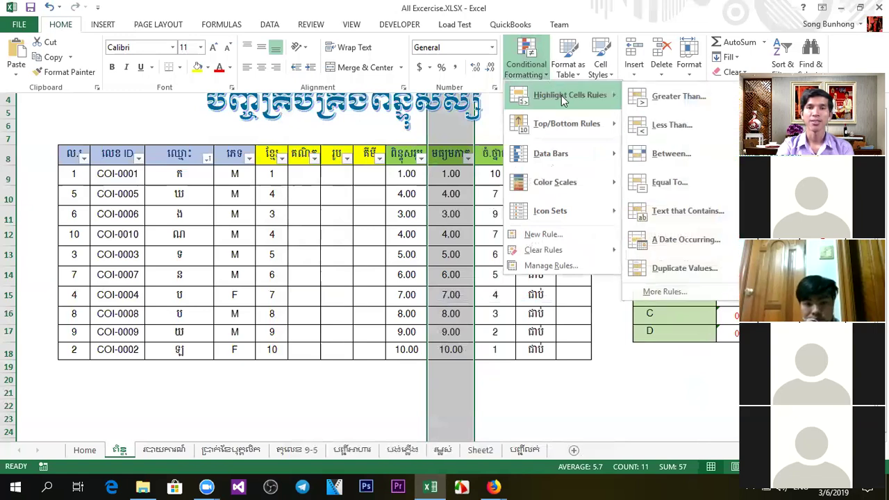
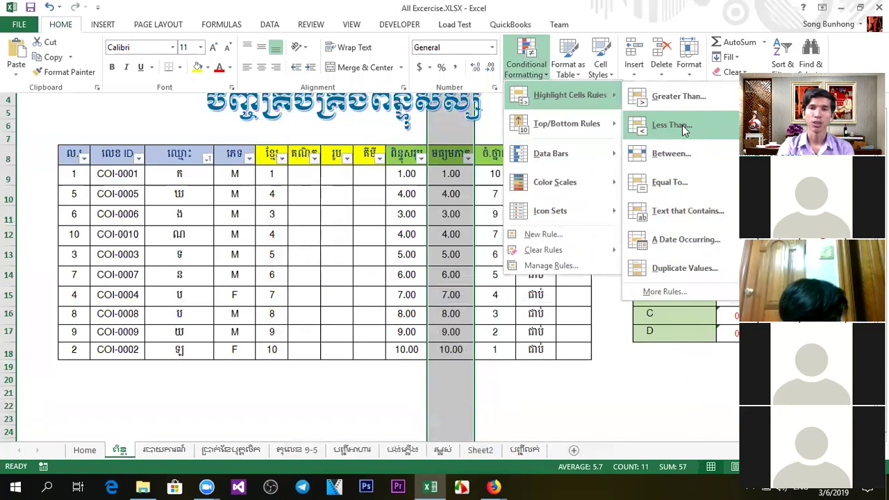
pyautogui.click(670, 126)
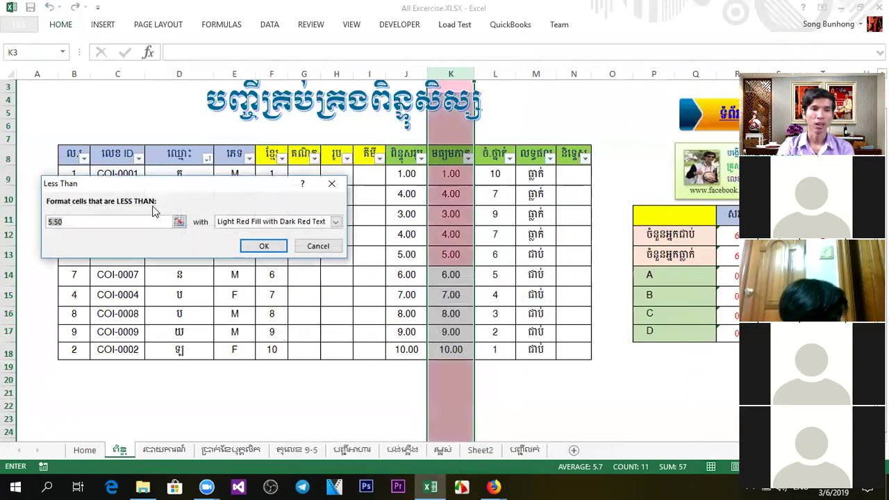
# Step: Highlight values less than 5 across column K using Light Red Fill with Dark Red Text
pyautogui.click(77, 221)
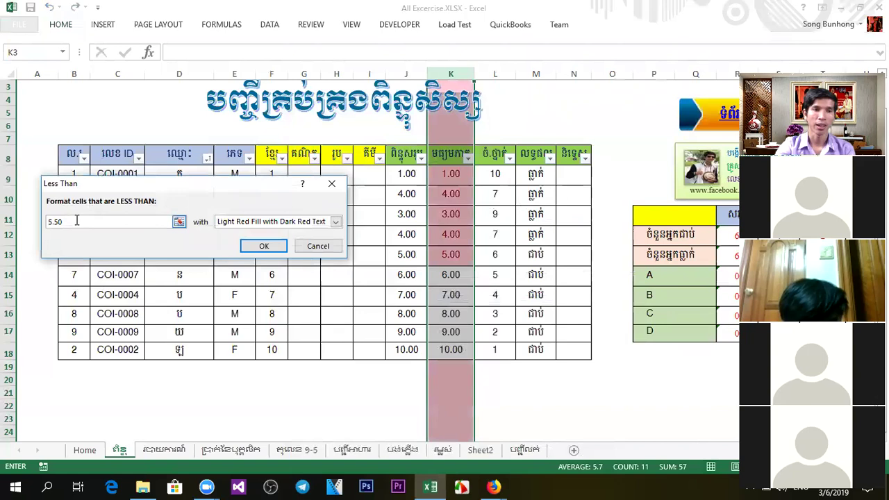
pyautogui.press('BackSpace')
pyautogui.press('BackSpace')
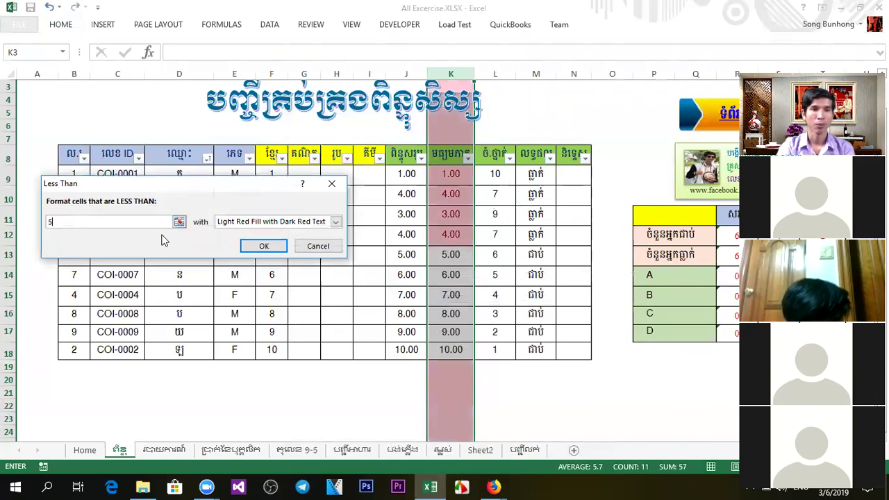
pyautogui.click(263, 248)
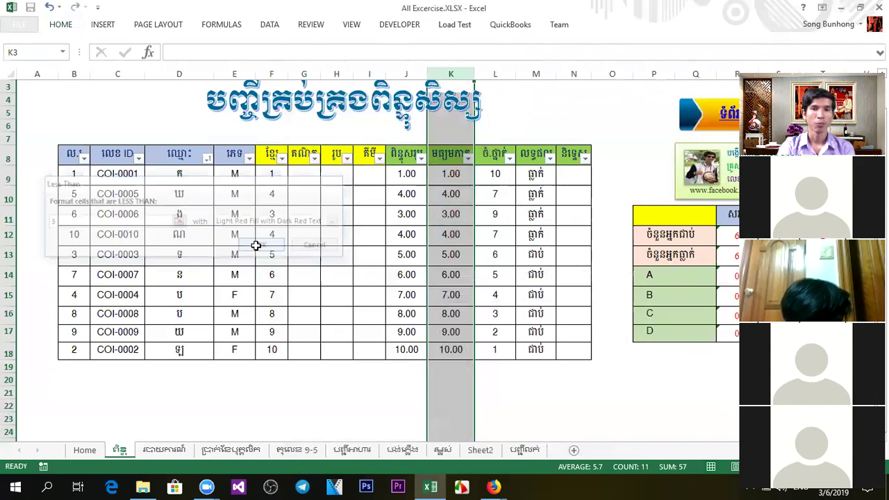
pyautogui.click(570, 376)
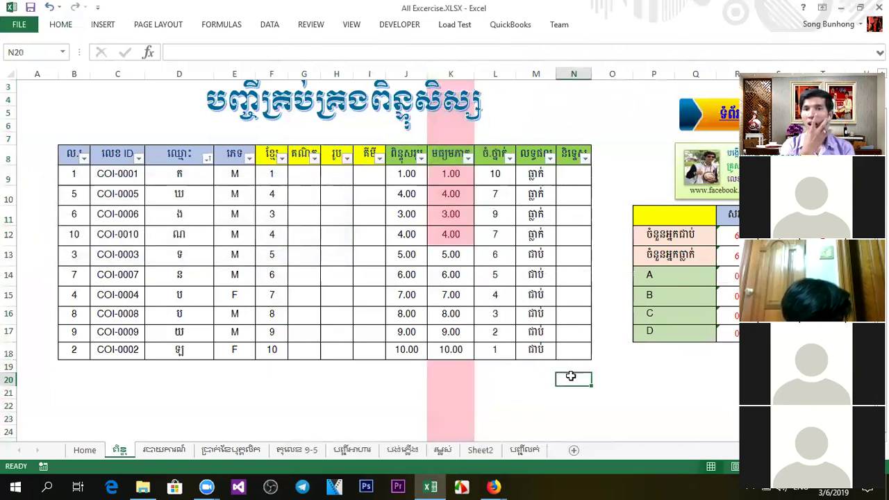
pyautogui.click(455, 129)
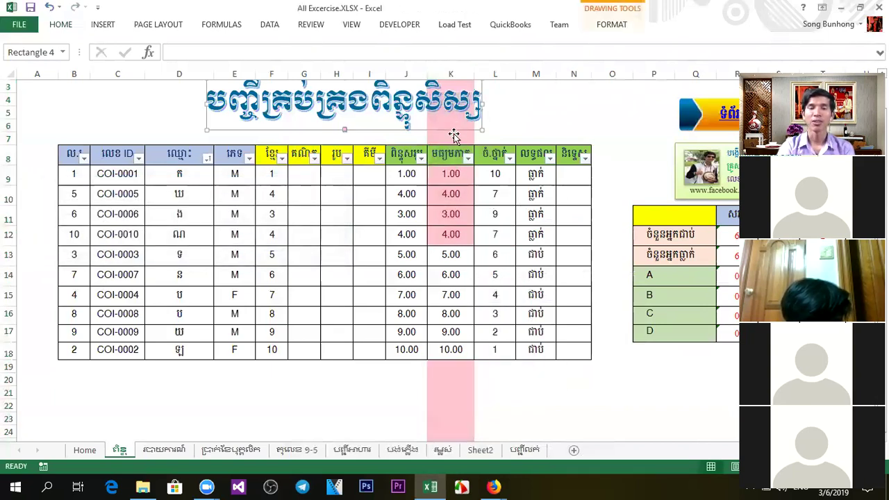
pyautogui.click(601, 405)
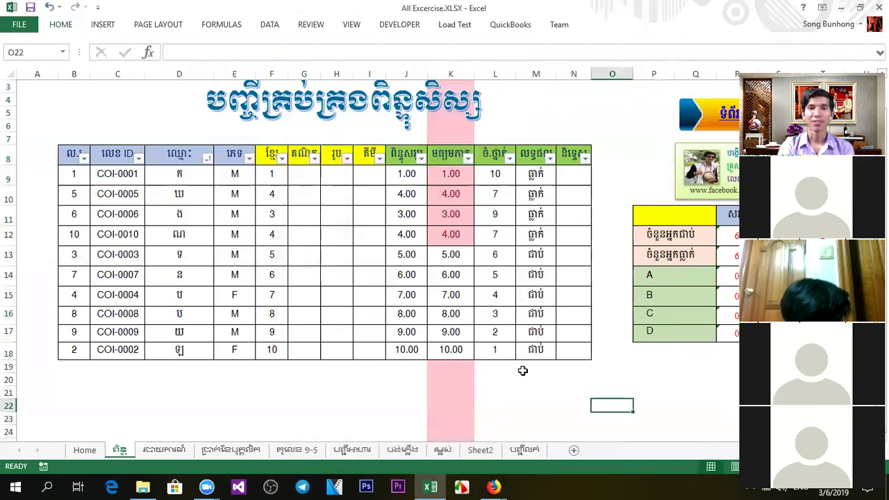
pyautogui.click(452, 242)
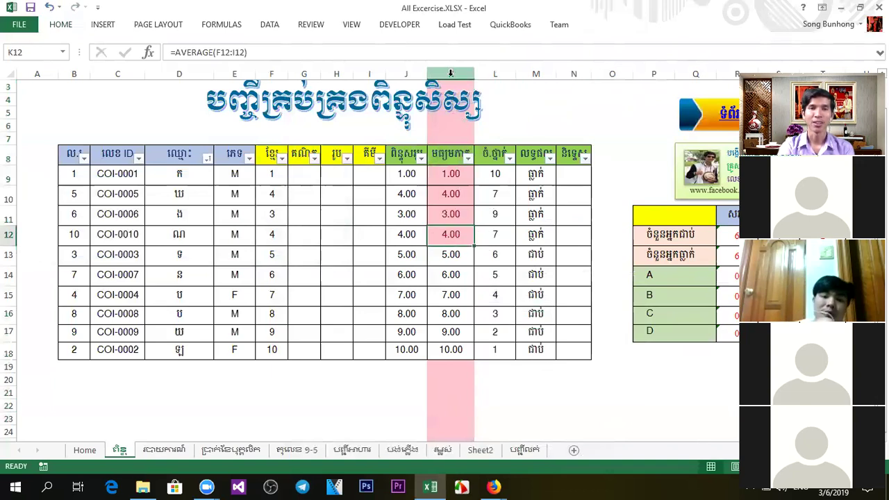
pyautogui.click(630, 394)
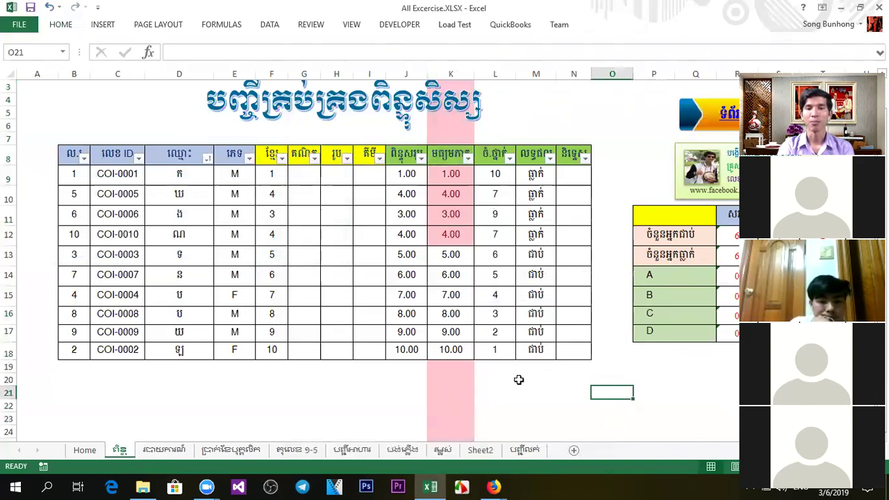
pyautogui.click(457, 392)
pyautogui.click(453, 378)
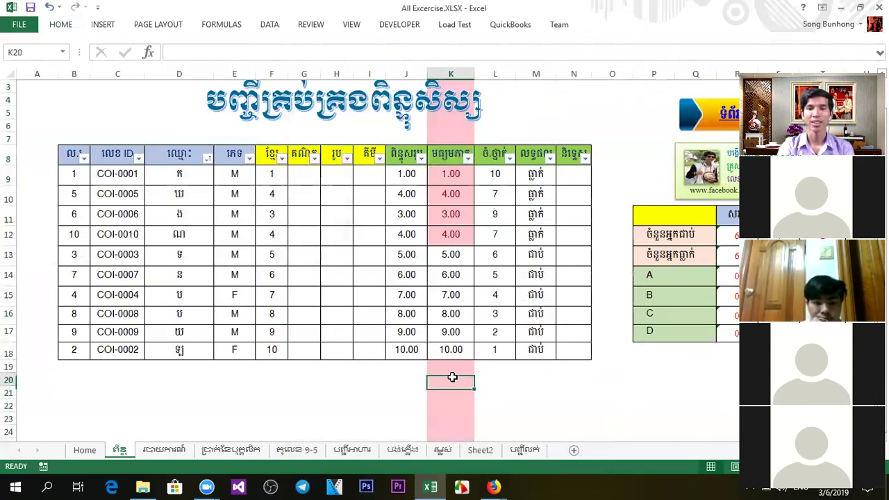
pyautogui.click(449, 366)
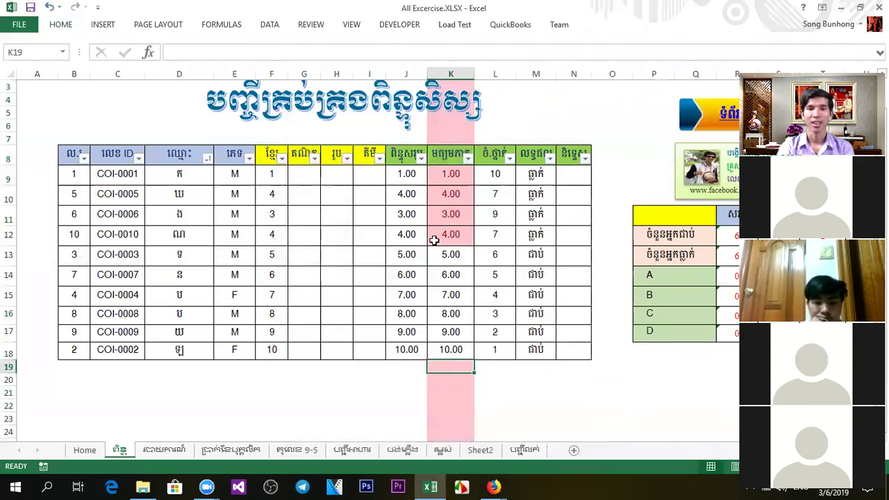
# Step: Clear the conditional formatting rules from the whole of column K
pyautogui.click(453, 72)
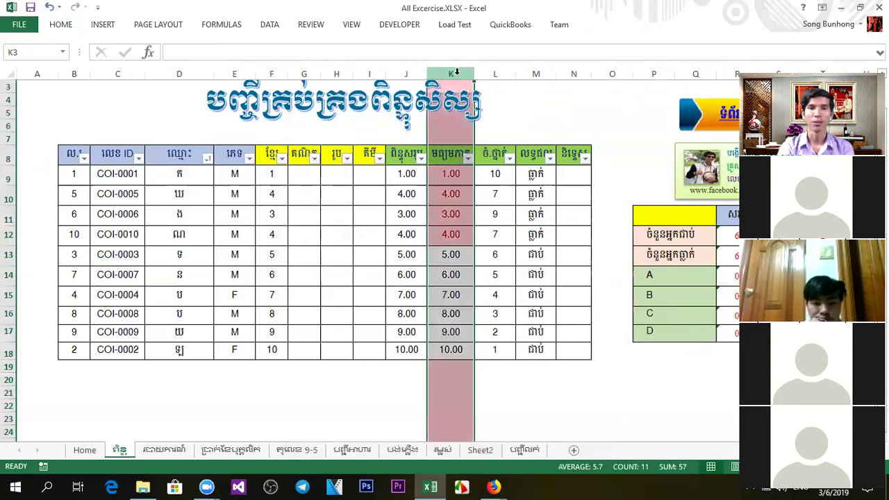
pyautogui.click(69, 26)
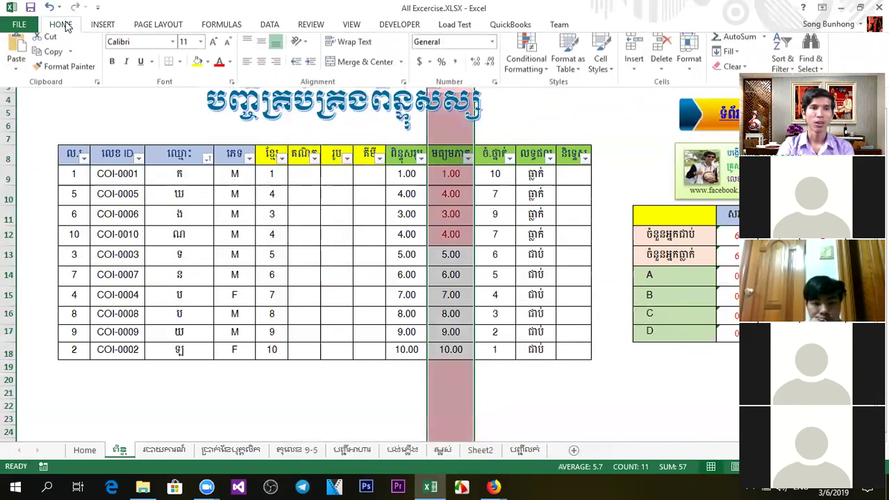
pyautogui.click(541, 72)
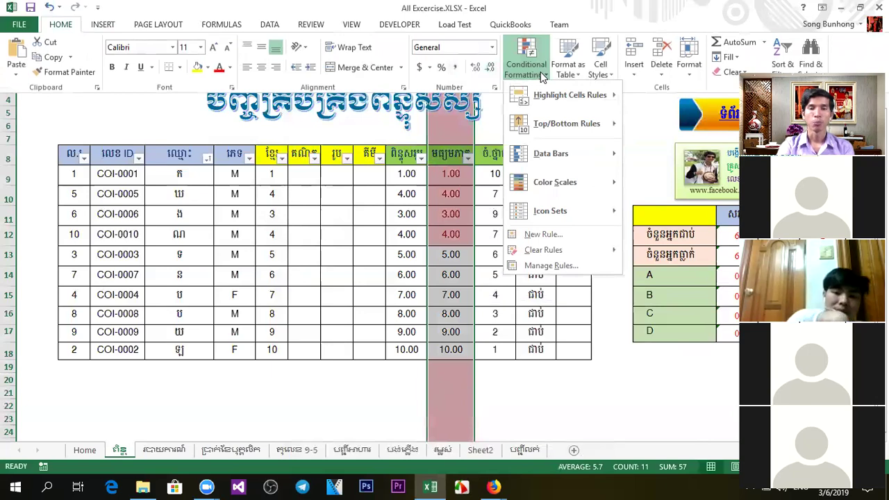
pyautogui.moveTo(560, 253)
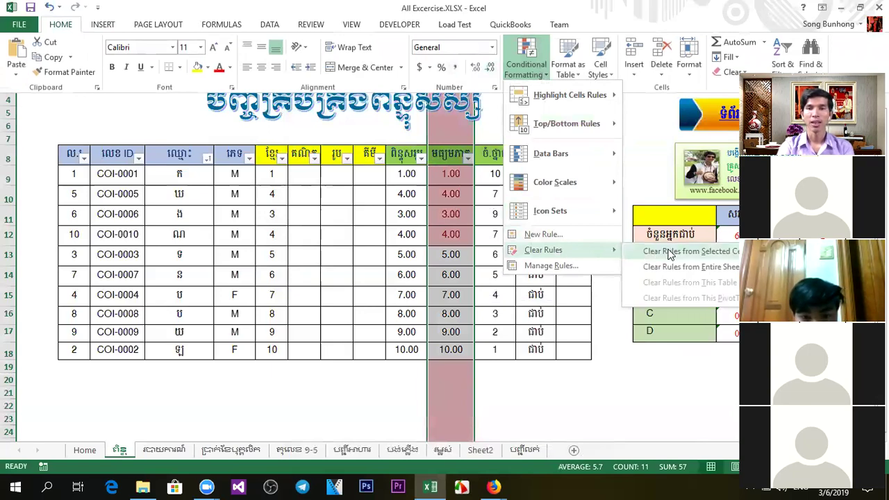
pyautogui.click(718, 252)
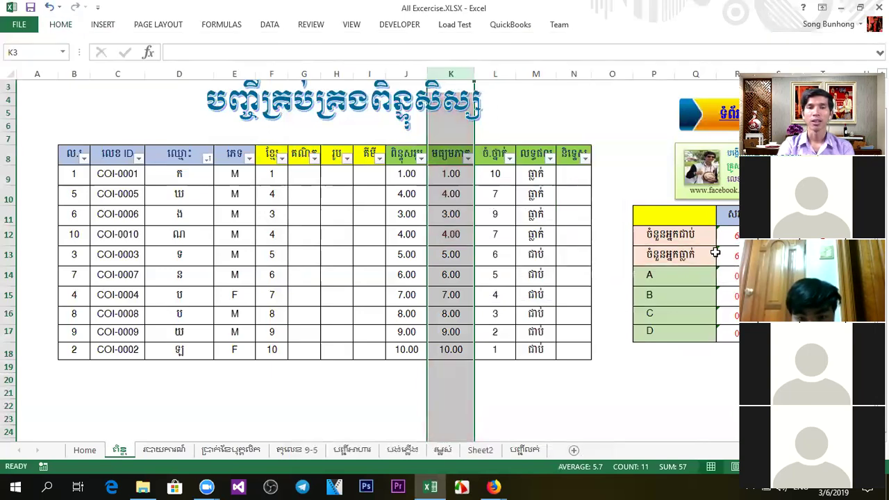
pyautogui.click(652, 175)
pyautogui.click(461, 208)
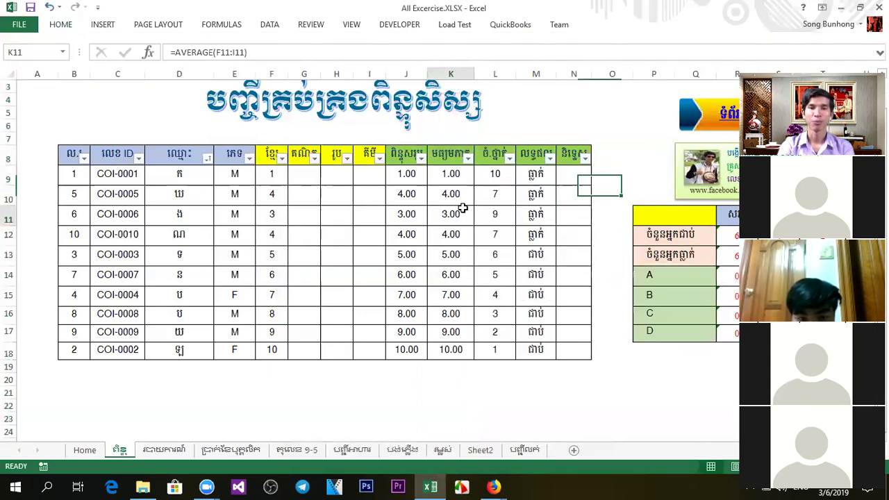
# Step: Highlight only the average scores in K9:K18 that are less than 5, using Light Red Fill with Dark Red Text
pyautogui.moveTo(451, 172); pyautogui.dragTo(464, 349)
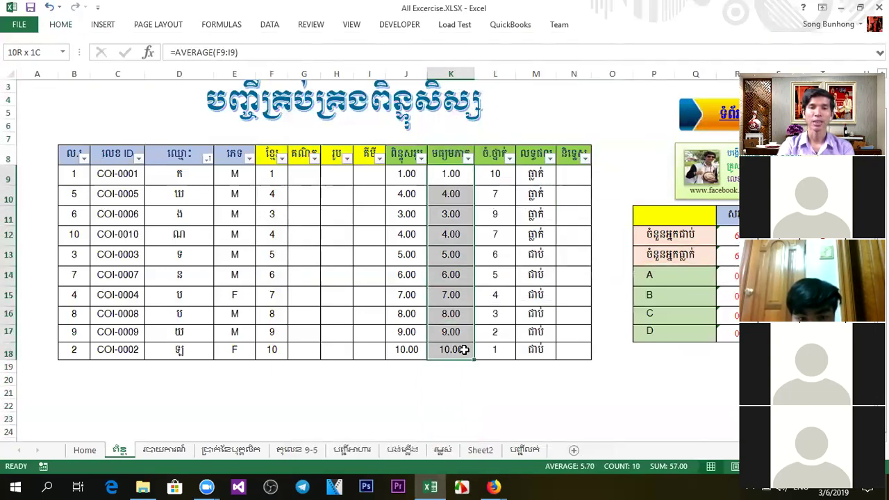
pyautogui.click(62, 26)
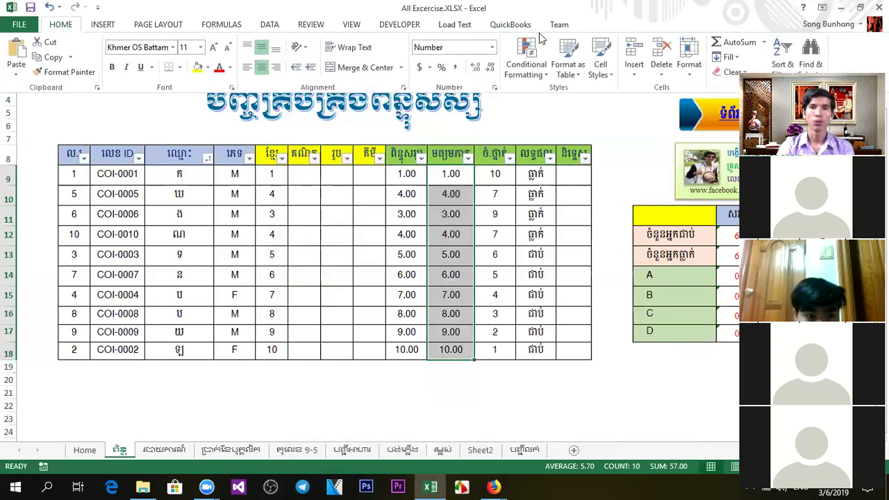
pyautogui.click(526, 62)
pyautogui.moveTo(601, 102)
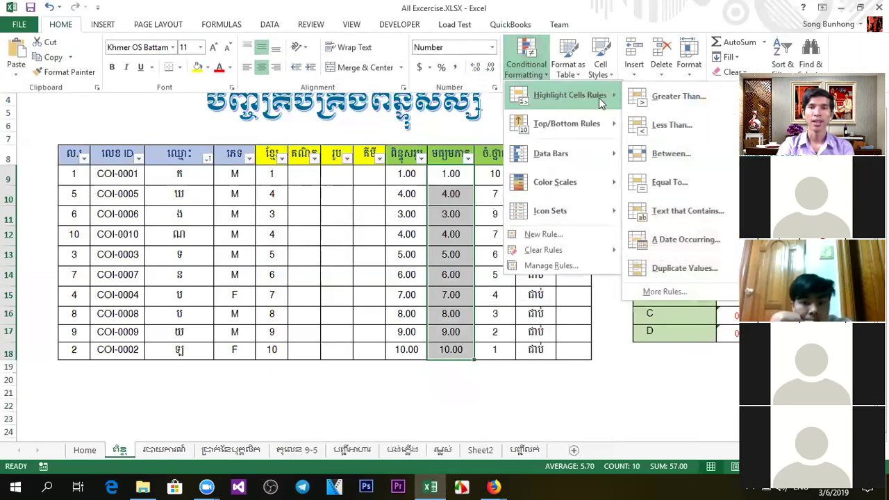
pyautogui.click(667, 125)
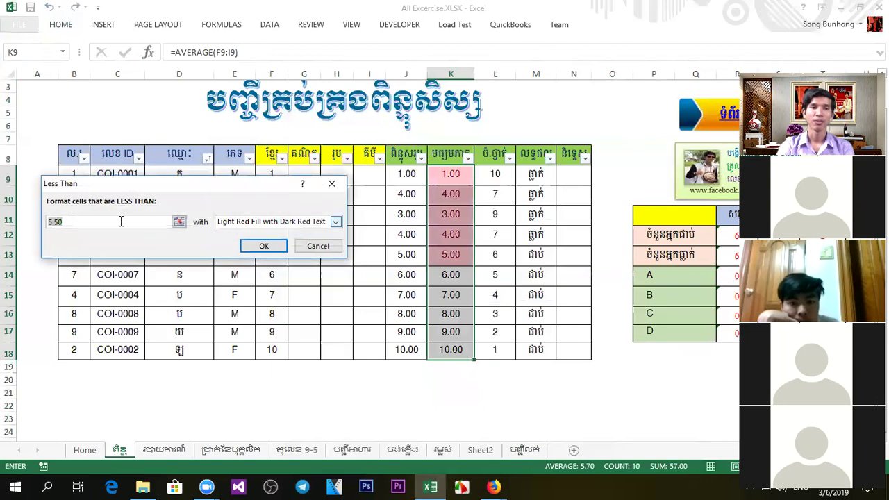
pyautogui.click(87, 221)
pyautogui.press('BackSpace')
pyautogui.press('BackSpace')
pyautogui.press('BackSpace')
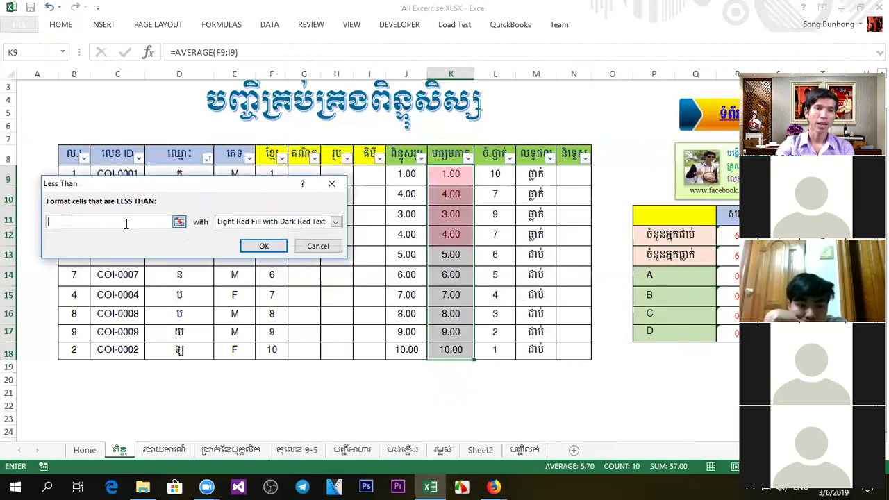
pyautogui.click(179, 221)
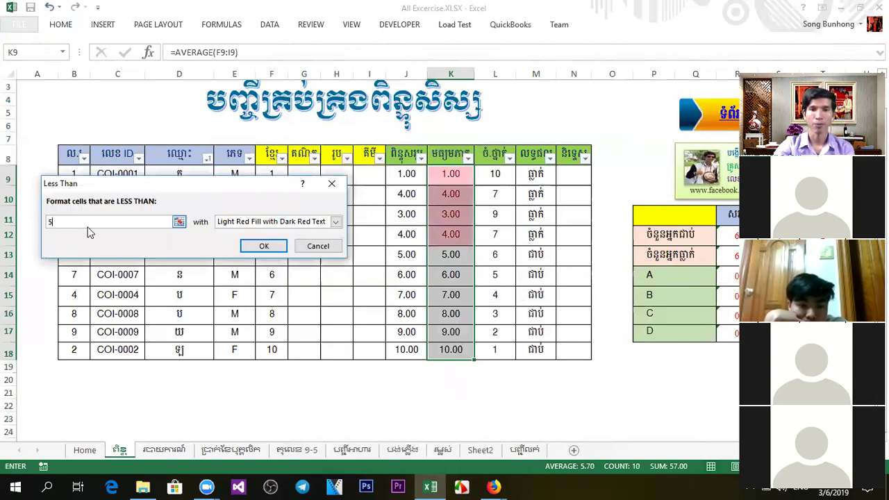
pyautogui.press('Return')
pyautogui.click(448, 234)
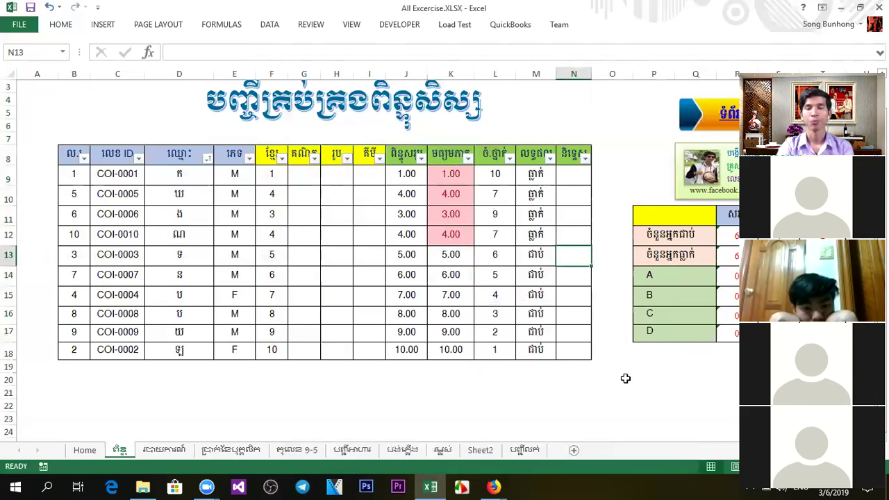
pyautogui.click(602, 416)
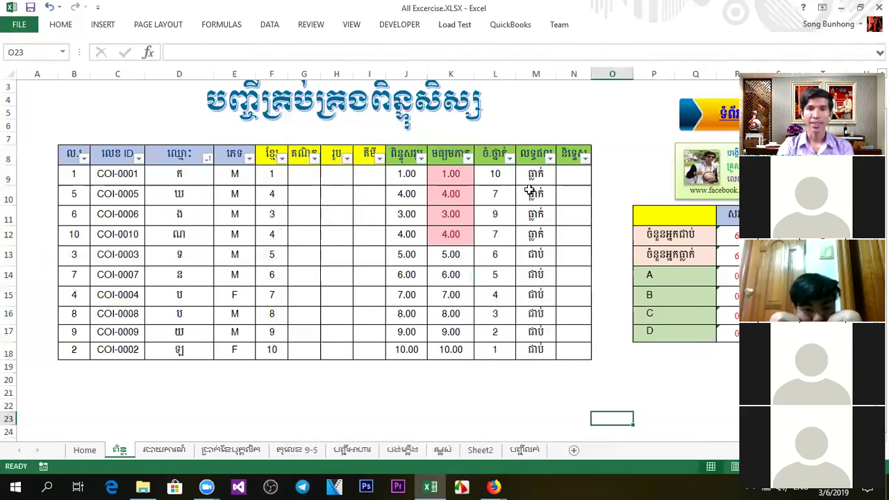
# Step: Examine the class ranks in L9:L18 and the pass/fail results in M9:M18
pyautogui.moveTo(530, 175); pyautogui.dragTo(543, 352)
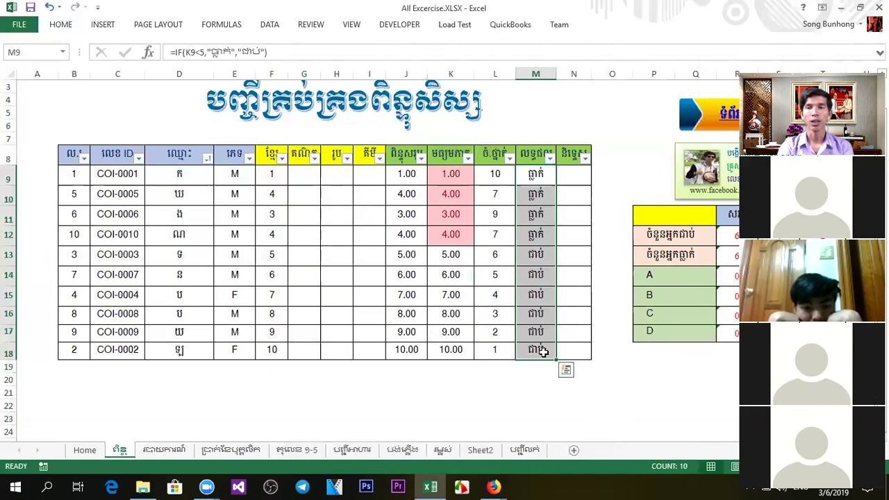
pyautogui.click(543, 353)
pyautogui.moveTo(536, 175); pyautogui.dragTo(542, 347)
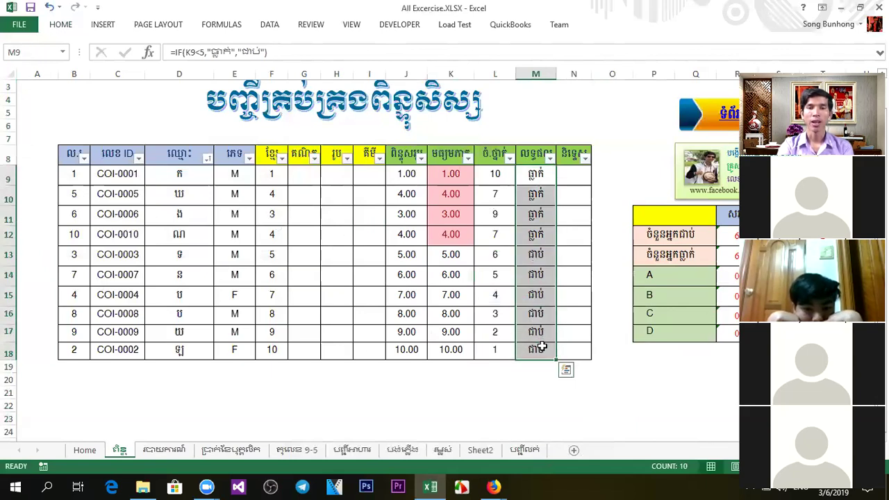
pyautogui.moveTo(494, 175); pyautogui.dragTo(500, 351)
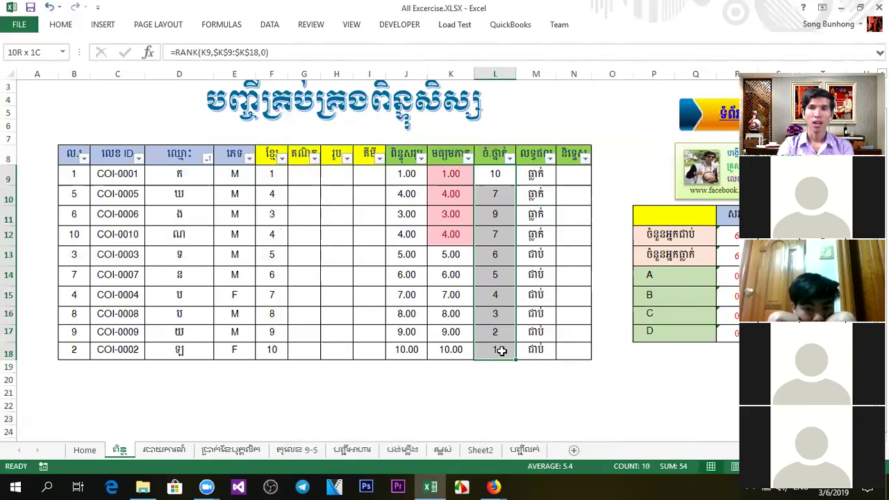
pyautogui.click(538, 177)
pyautogui.click(496, 350)
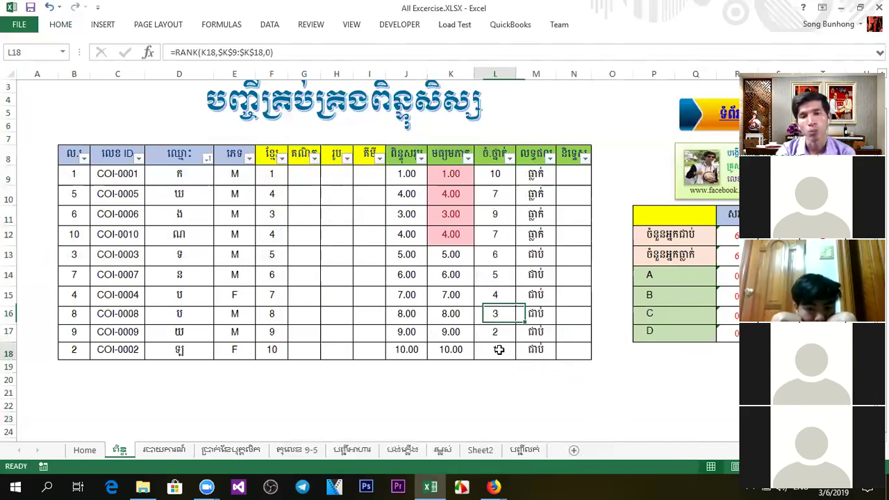
pyautogui.click(533, 175)
pyautogui.moveTo(535, 176); pyautogui.dragTo(535, 350)
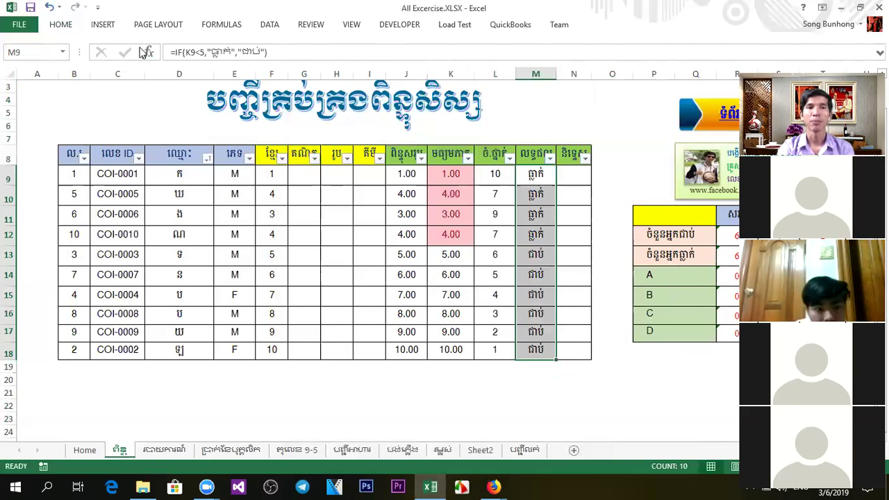
pyautogui.click(63, 26)
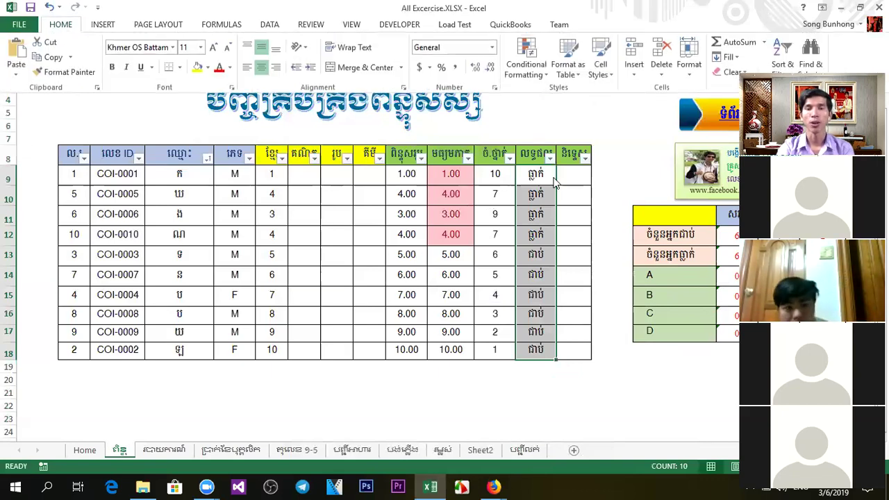
pyautogui.click(527, 70)
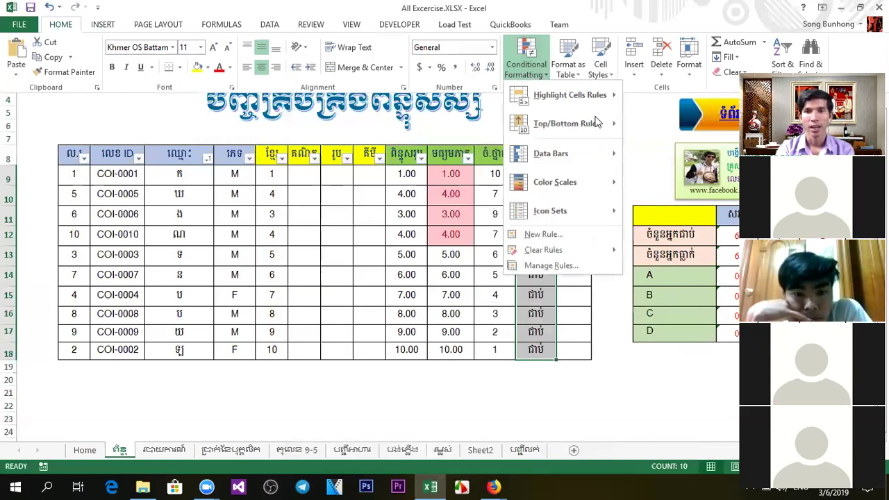
pyautogui.moveTo(607, 100)
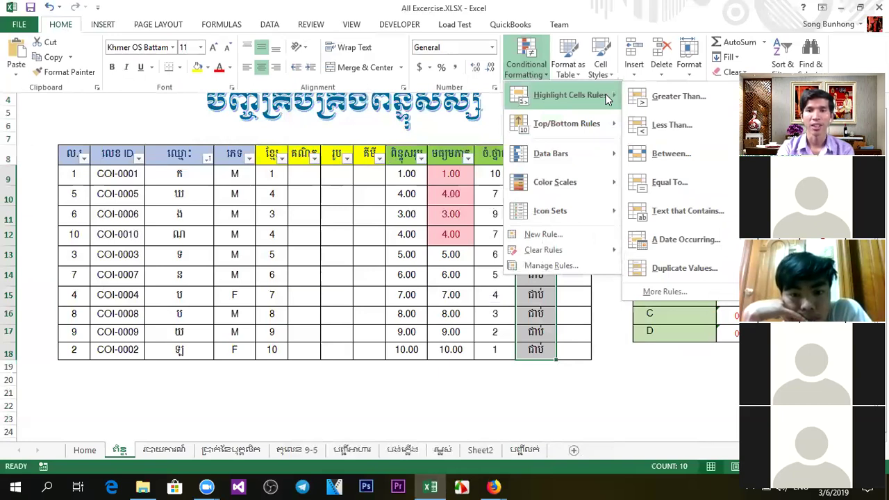
pyautogui.click(668, 182)
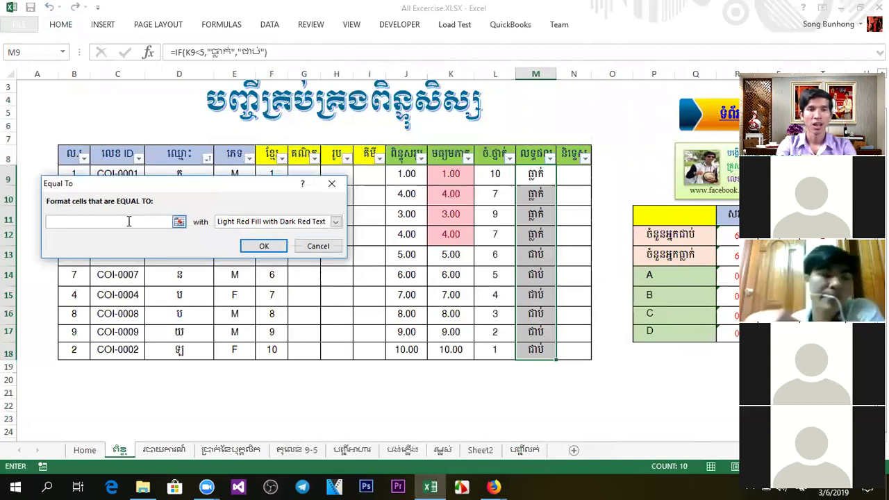
pyautogui.click(331, 184)
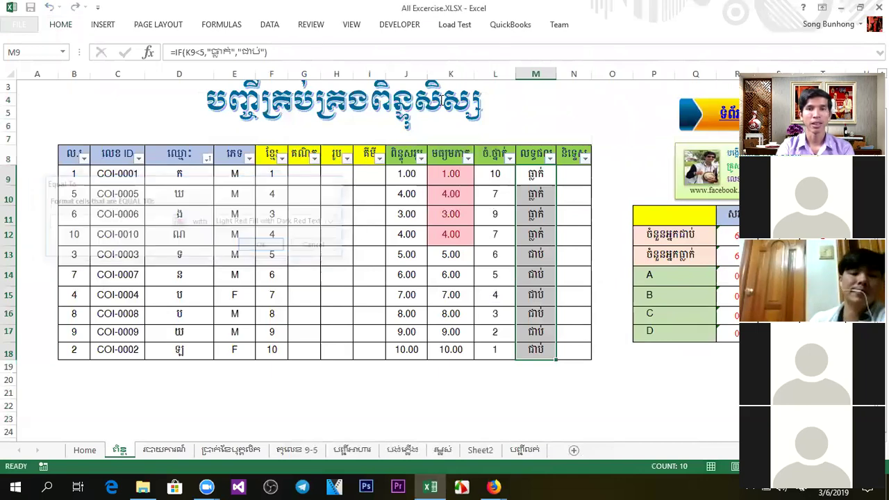
# Step: Start a new conditional formatting rule for the results in M9:M18, using the type "Format only cells that contain"
pyautogui.click(62, 25)
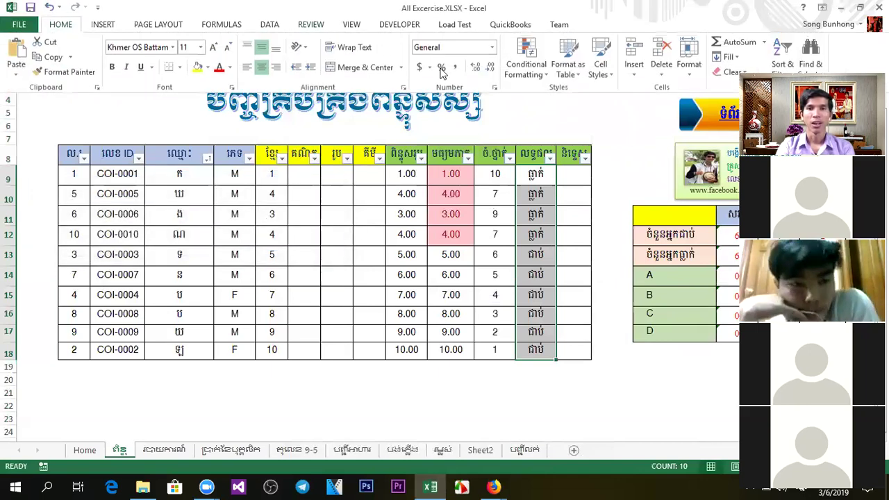
pyautogui.click(539, 75)
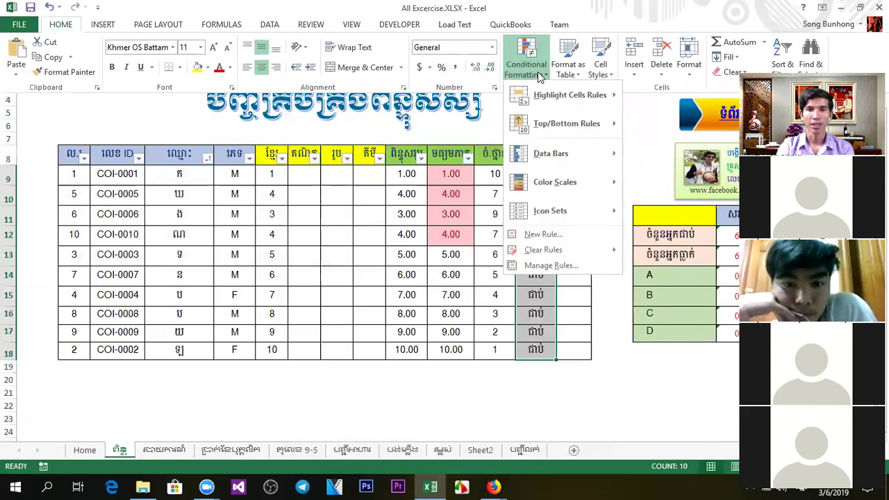
pyautogui.click(548, 237)
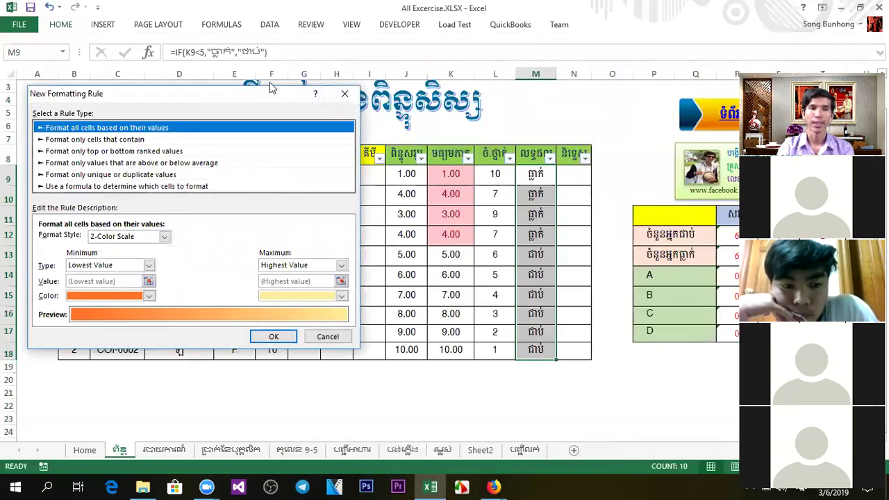
pyautogui.moveTo(271, 87); pyautogui.dragTo(297, 38)
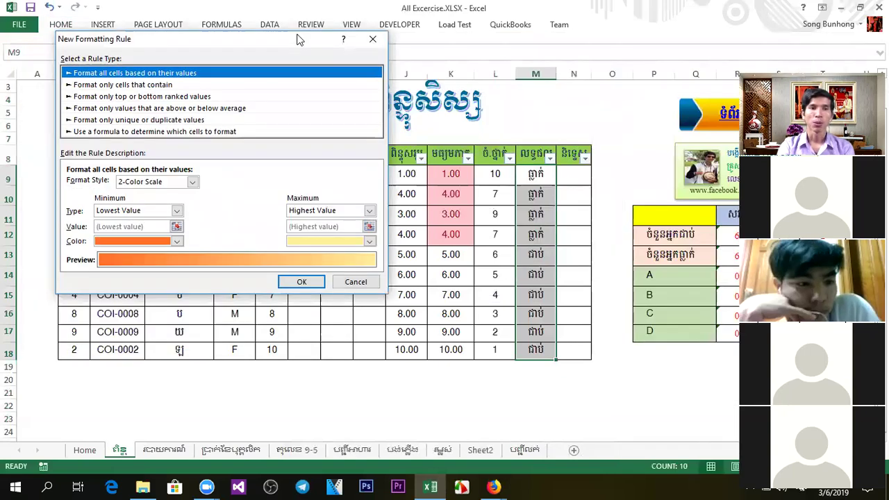
pyautogui.click(96, 85)
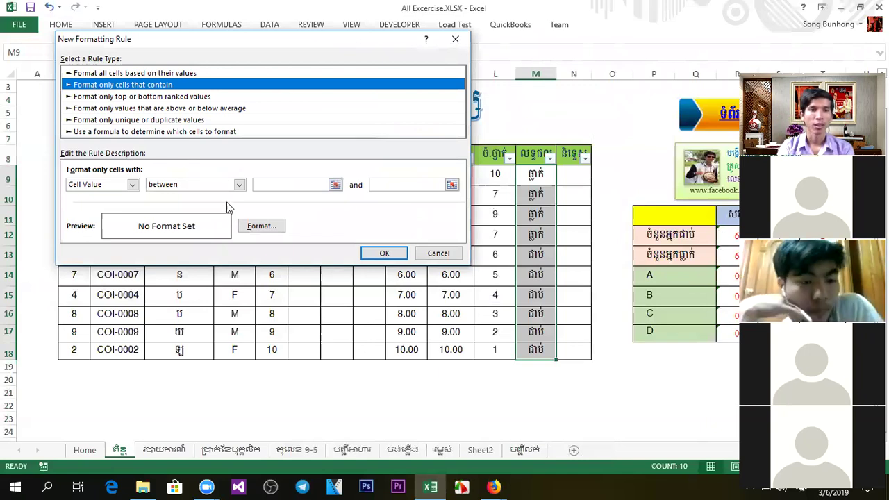
# Step: Set the rule's condition to Cell Value equal to ធ្លាក់
pyautogui.click(132, 185)
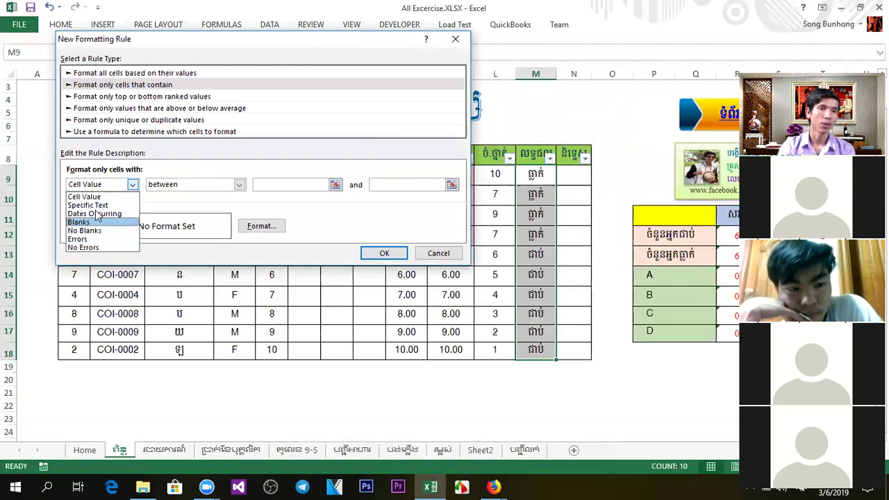
pyautogui.click(101, 197)
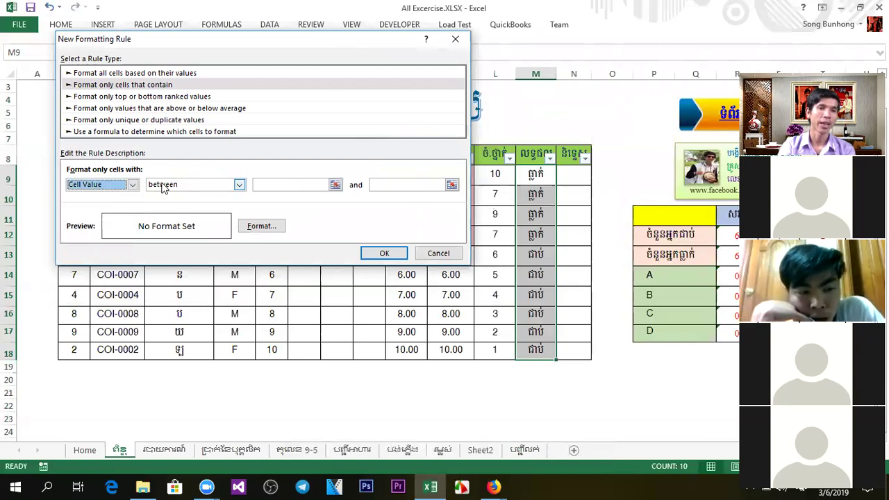
pyautogui.click(123, 185)
pyautogui.click(123, 185)
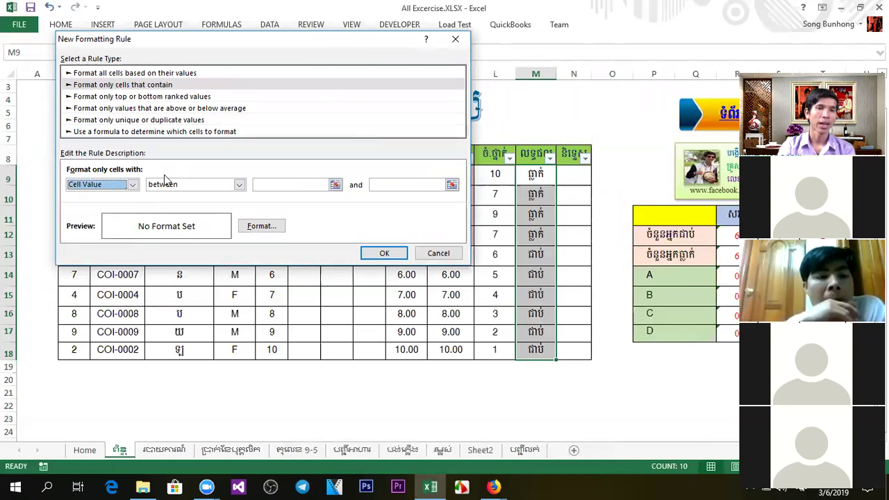
pyautogui.click(239, 185)
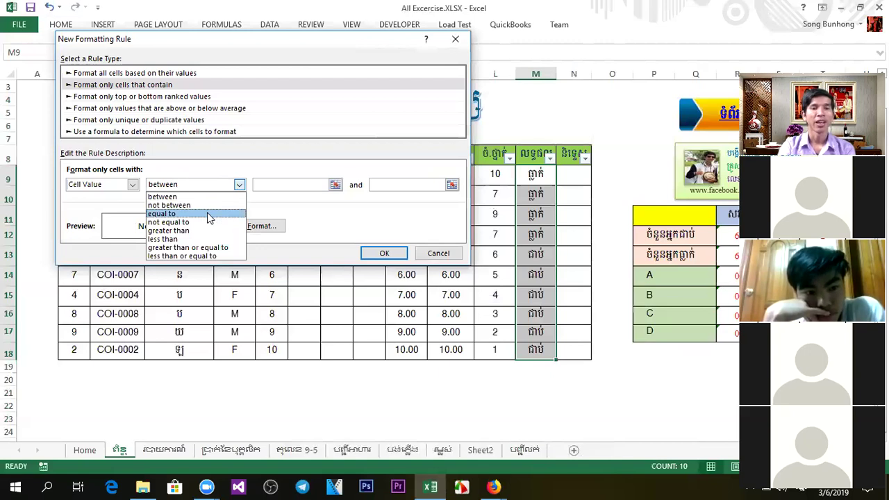
pyautogui.click(207, 212)
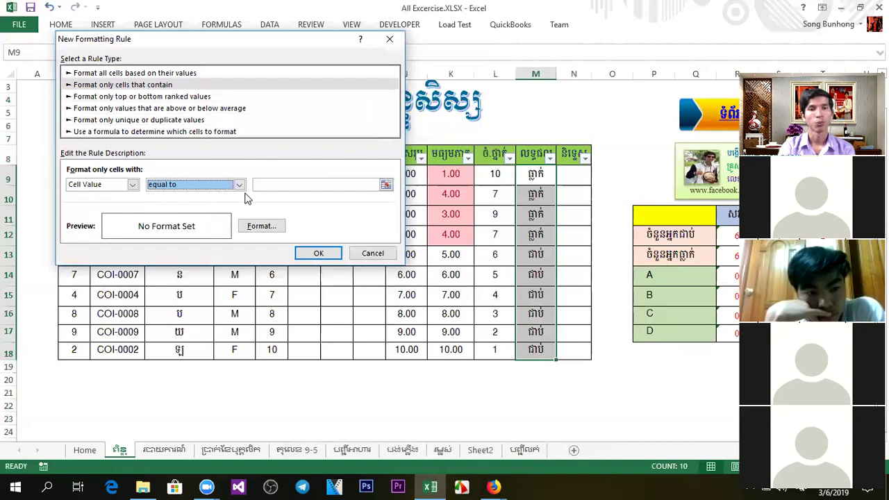
pyautogui.click(297, 185)
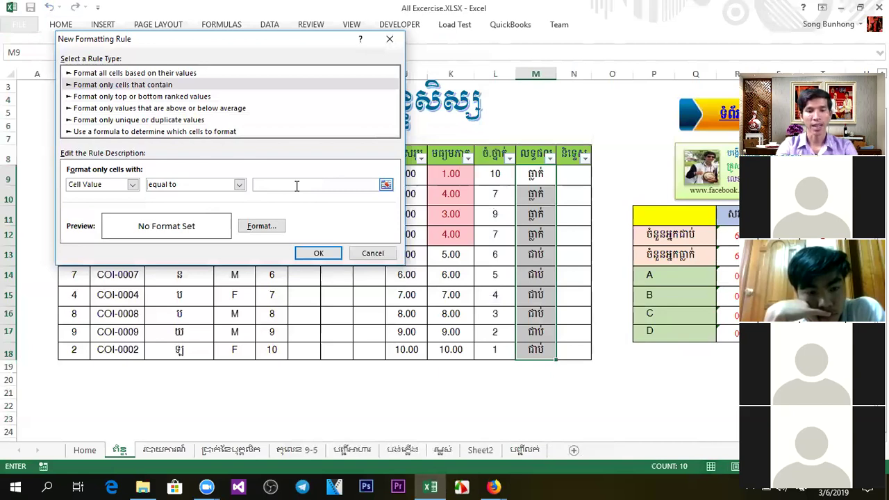
pyautogui.write('ជាប់')
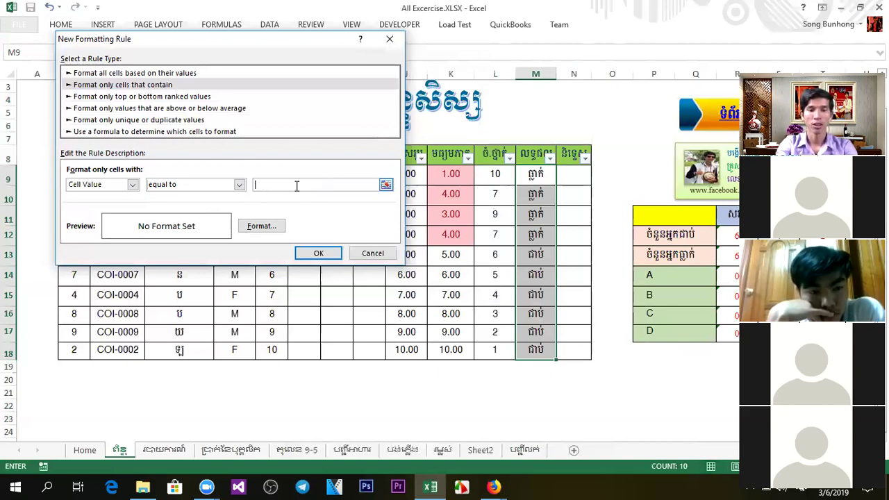
pyautogui.write('្លាក់')
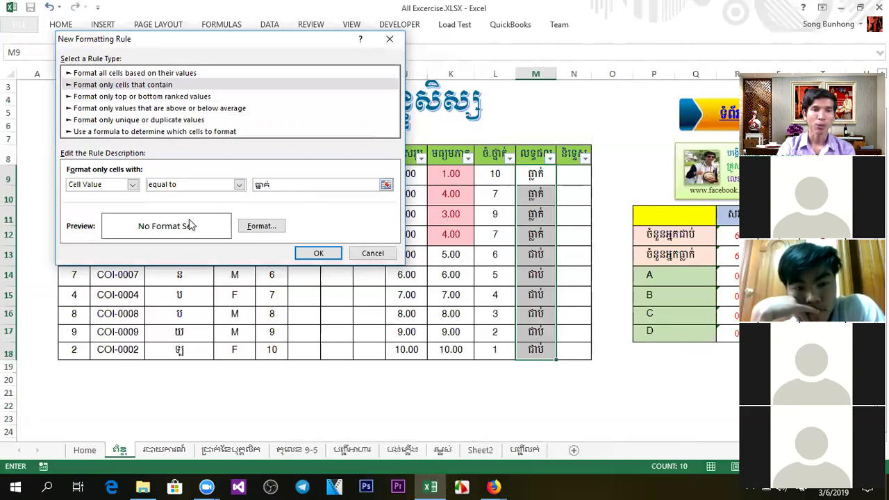
# Step: Set the rule's cell format to a solid red background fill
pyautogui.click(252, 227)
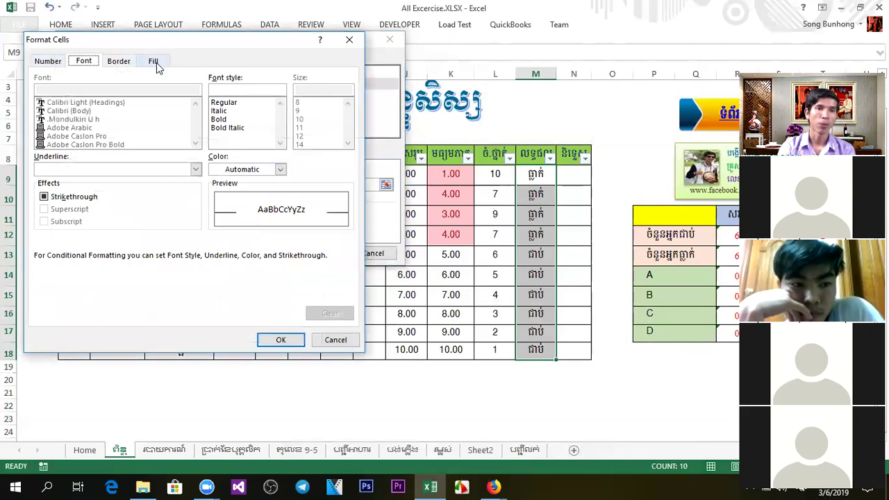
pyautogui.click(156, 62)
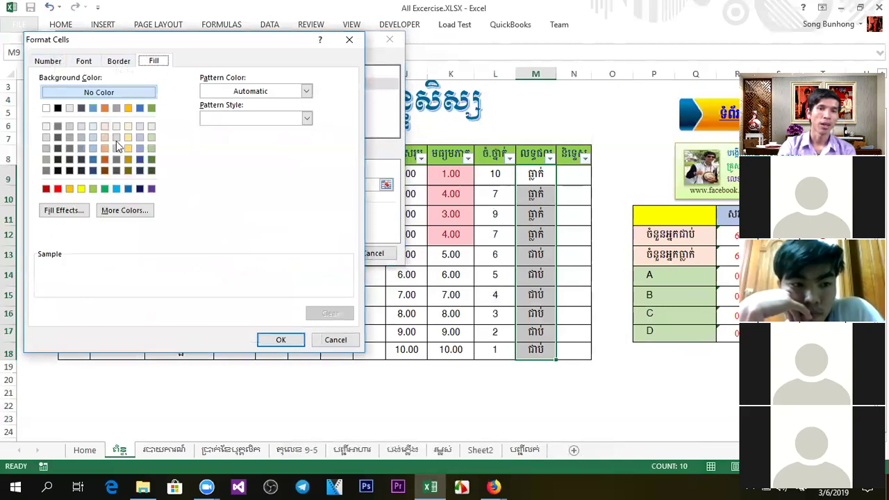
pyautogui.click(58, 189)
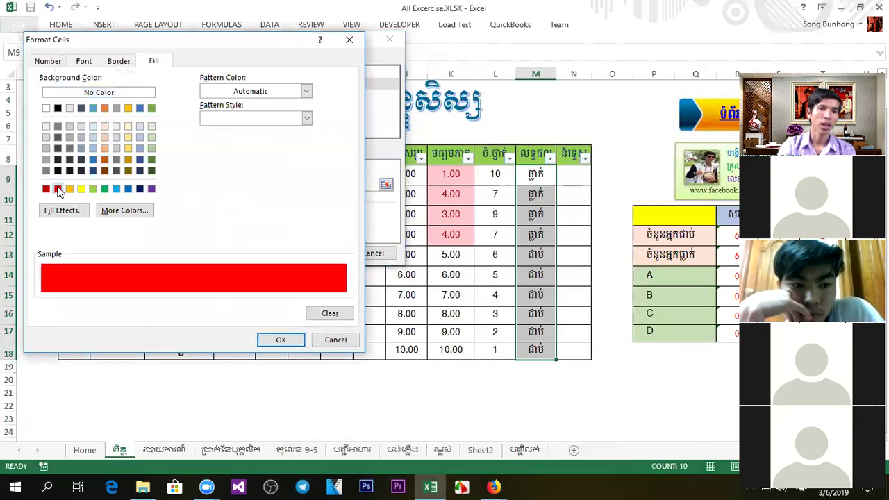
# Step: Add a dotted border on all four sides to the rule's cell format
pyautogui.click(85, 63)
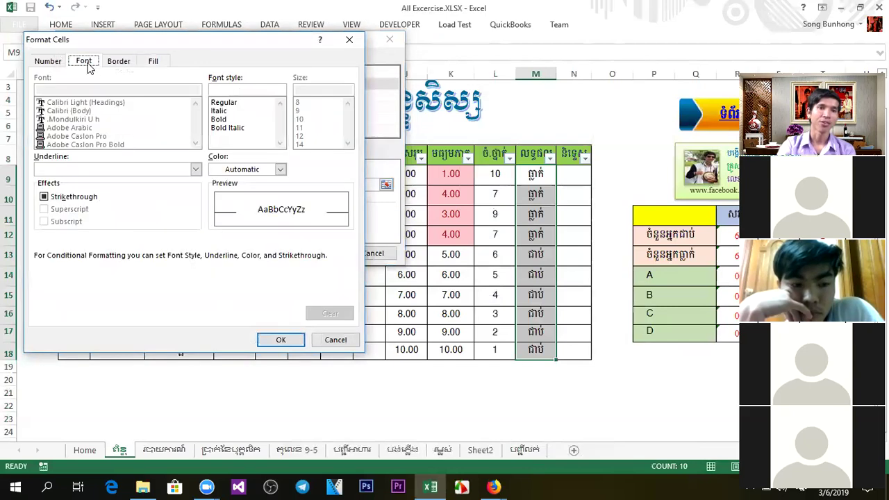
pyautogui.click(117, 63)
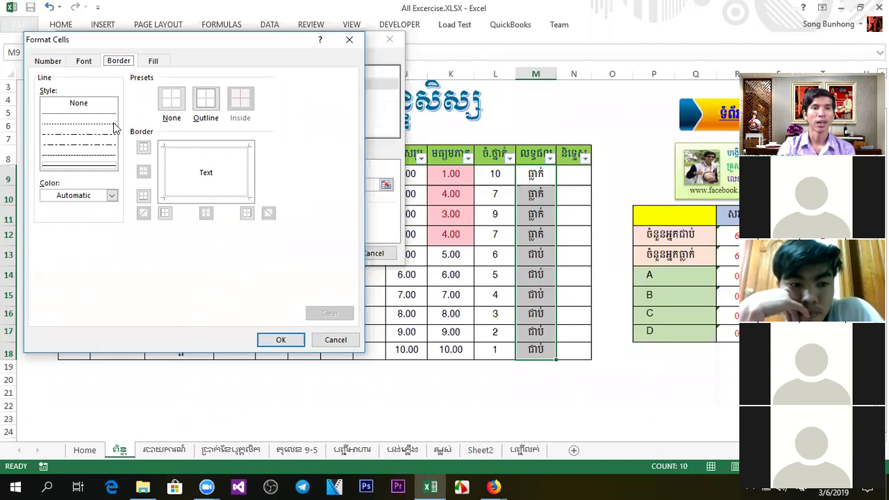
pyautogui.click(98, 125)
pyautogui.click(213, 151)
pyautogui.click(249, 176)
pyautogui.click(200, 191)
pyautogui.click(167, 169)
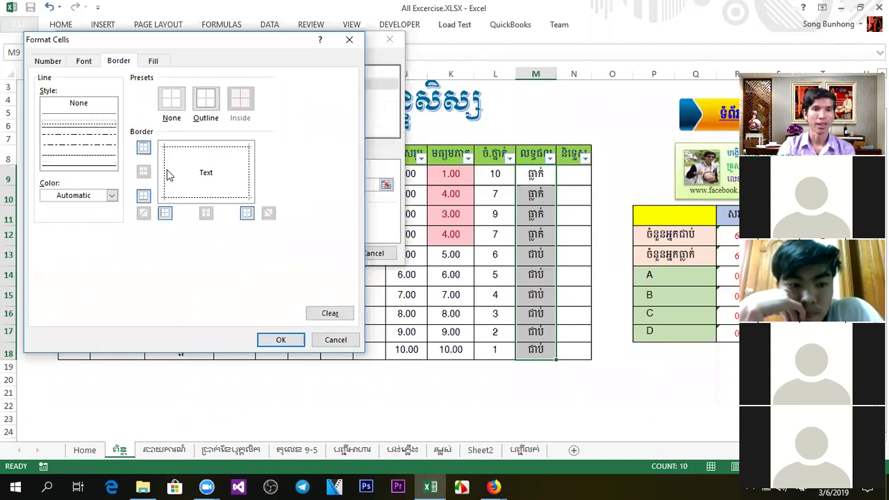
# Step: Check the remaining format settings and apply the red-fill, dotted-border rule to M9:M18
pyautogui.click(53, 62)
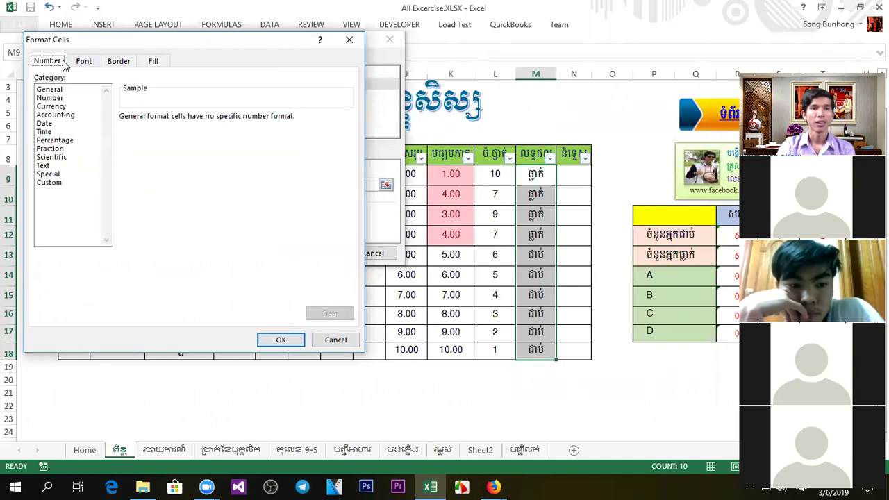
pyautogui.click(85, 63)
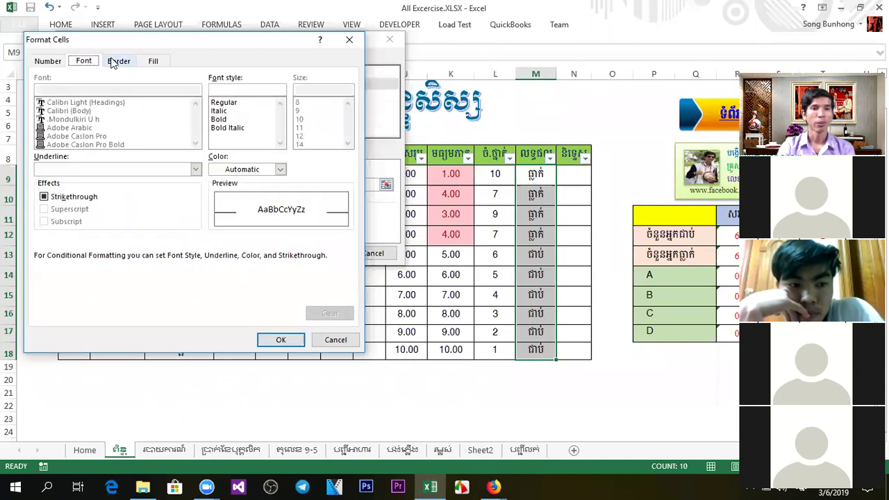
pyautogui.click(115, 63)
pyautogui.click(154, 61)
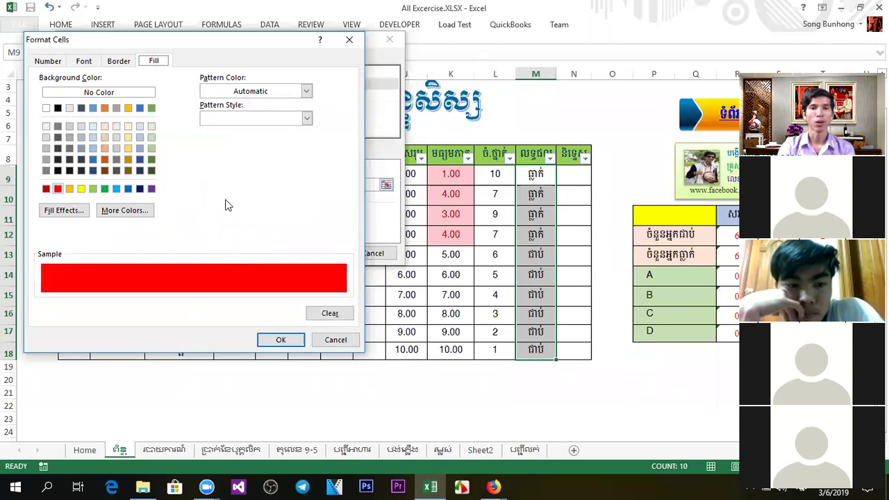
pyautogui.click(281, 341)
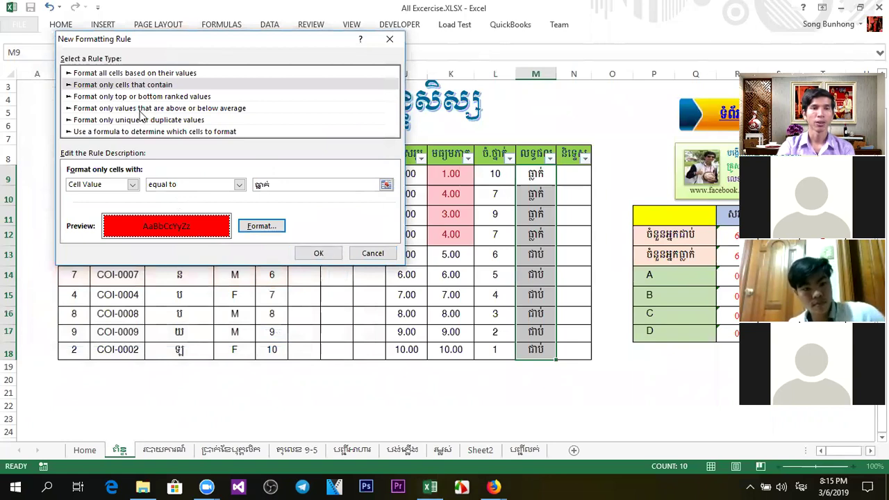
pyautogui.click(319, 253)
# Step: Examine the formatting of the pass/fail results in column M alongside the average scores
pyautogui.click(622, 380)
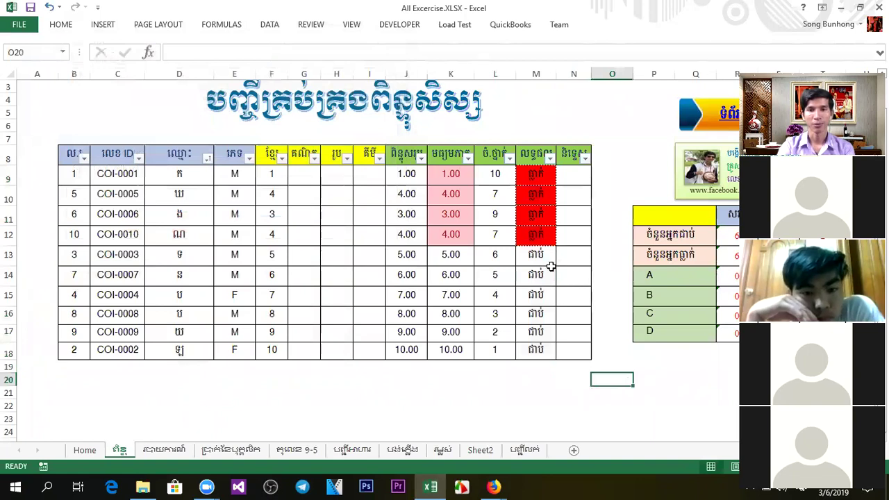
pyautogui.click(532, 284)
pyautogui.click(469, 304)
pyautogui.click(593, 332)
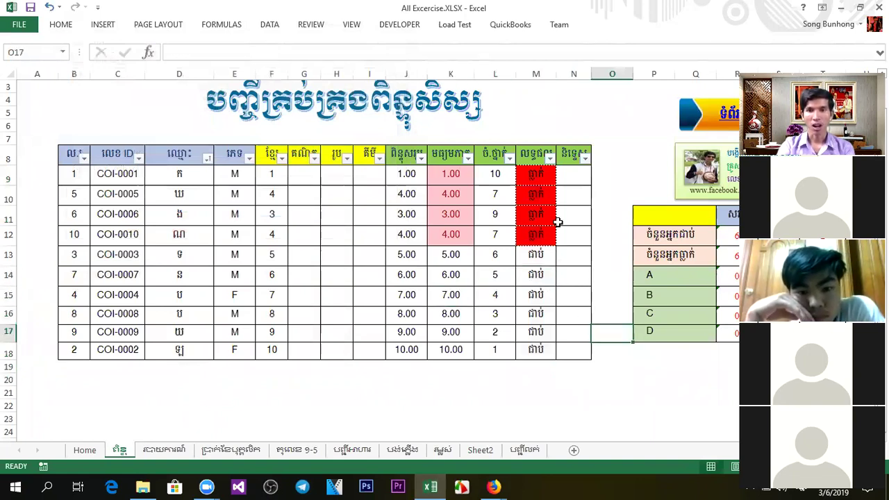
pyautogui.click(534, 177)
pyautogui.click(535, 200)
pyautogui.click(539, 238)
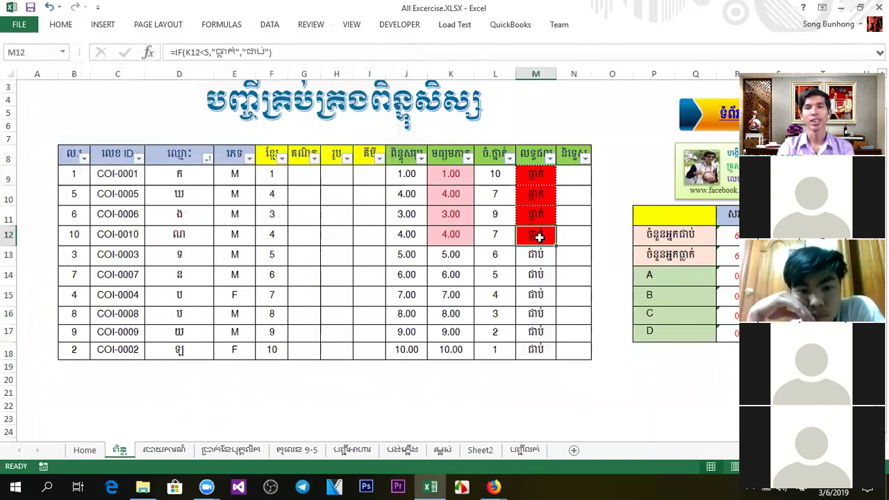
pyautogui.click(535, 215)
pyautogui.click(621, 403)
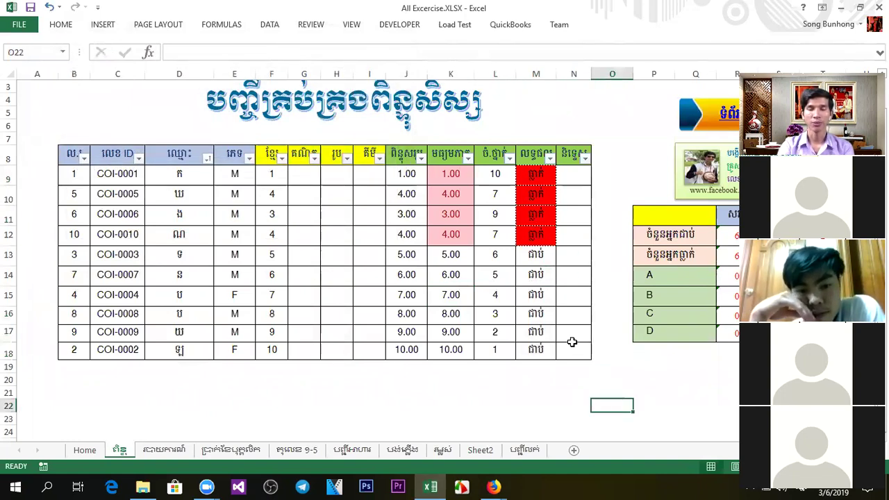
pyautogui.click(436, 412)
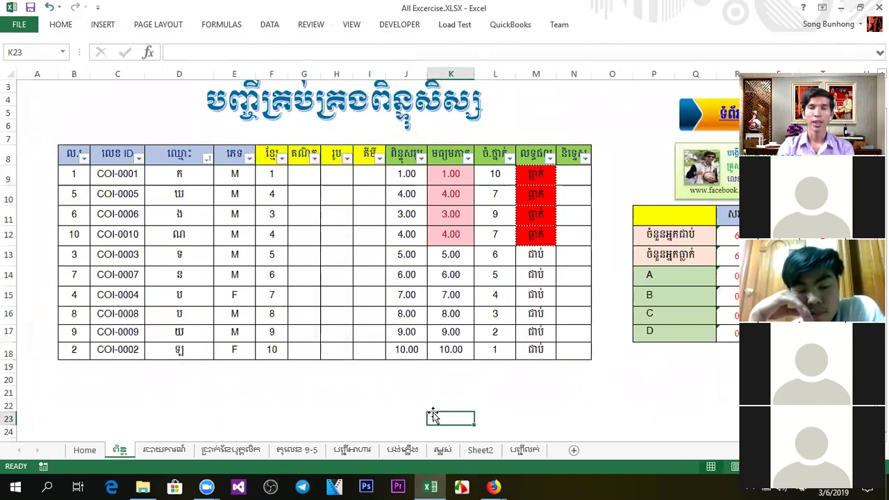
# Step: Undo the conditional formatting rule just applied to the results in M9:M18
pyautogui.click(547, 410)
pyautogui.hotkey('ctrl', 'z')
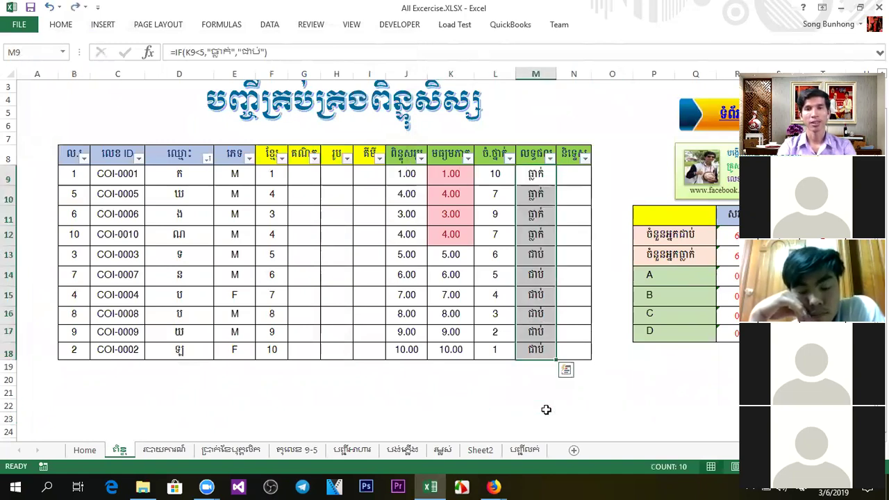
# Step: Highlight the results in M9:M18 that are equal to "ធ្លាក់" with Light Red Fill with Dark Red Text
pyautogui.click(61, 25)
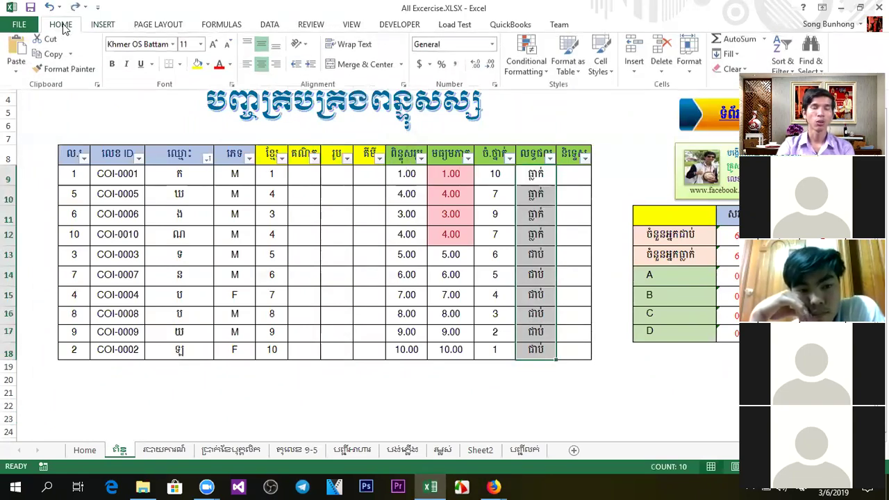
pyautogui.click(543, 73)
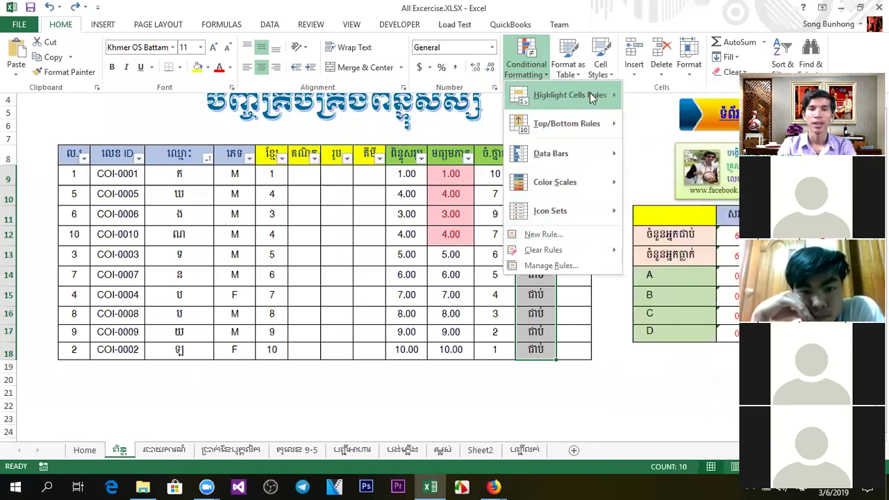
pyautogui.moveTo(589, 93)
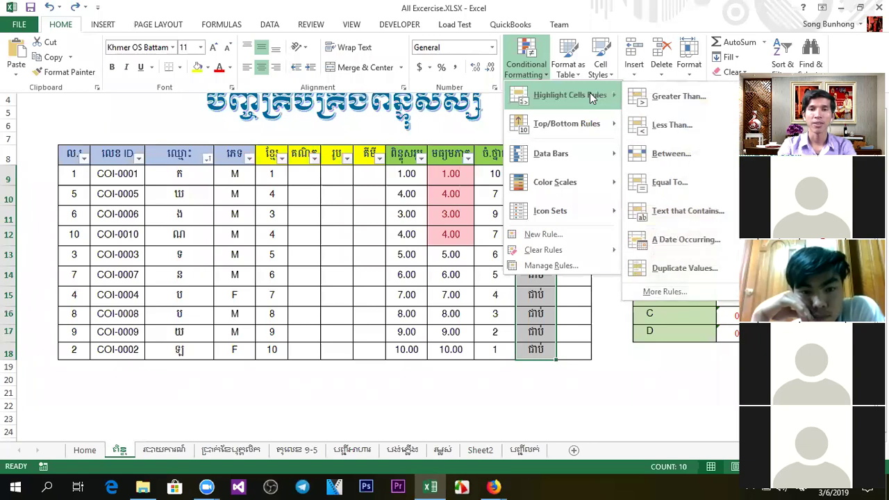
pyautogui.click(671, 184)
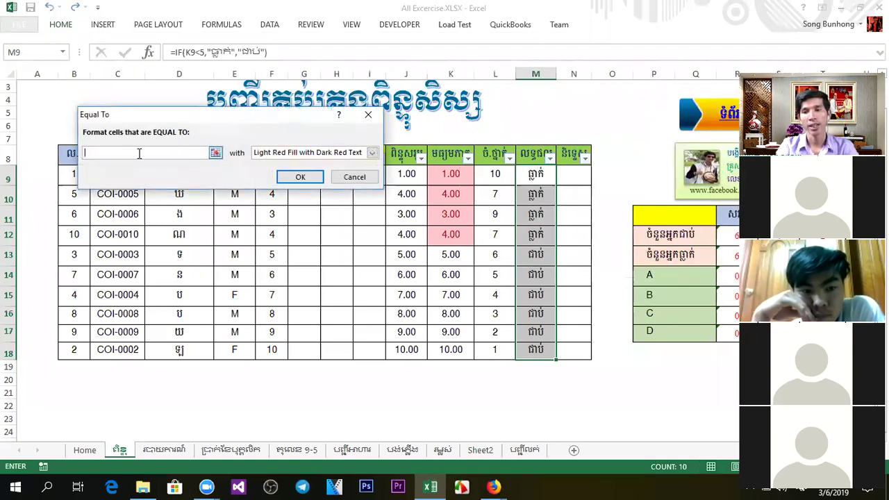
pyautogui.write('ធ្លាក់')
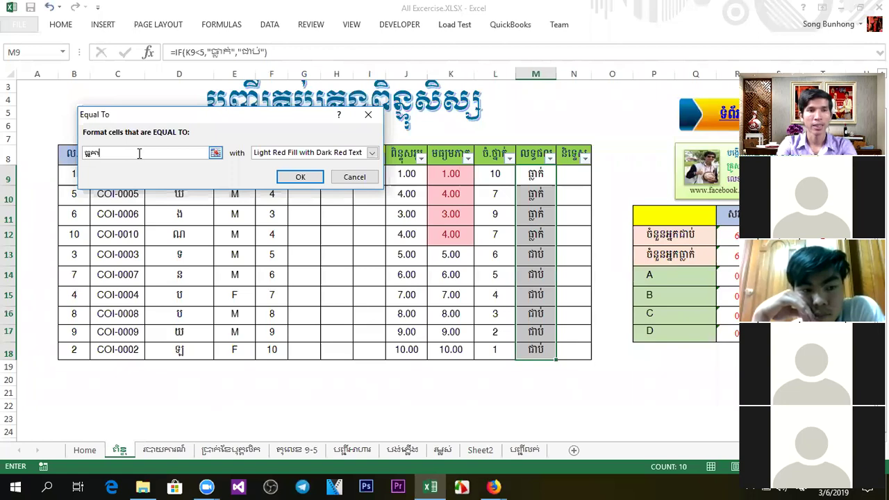
pyautogui.press('BackSpace')
pyautogui.press('BackSpace')
pyautogui.press('BackSpace')
pyautogui.press('BackSpace')
pyautogui.press('BackSpace')
pyautogui.press('BackSpace')
pyautogui.write('ធ្លាក់')
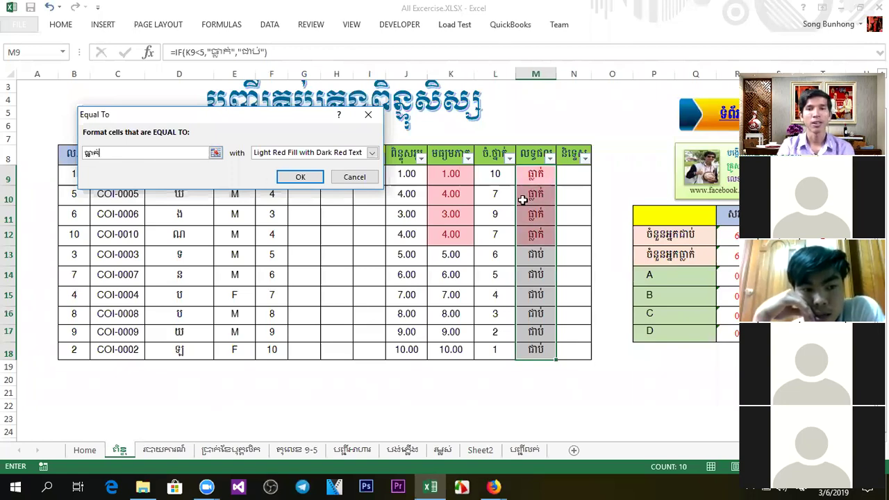
pyautogui.click(300, 177)
pyautogui.click(637, 406)
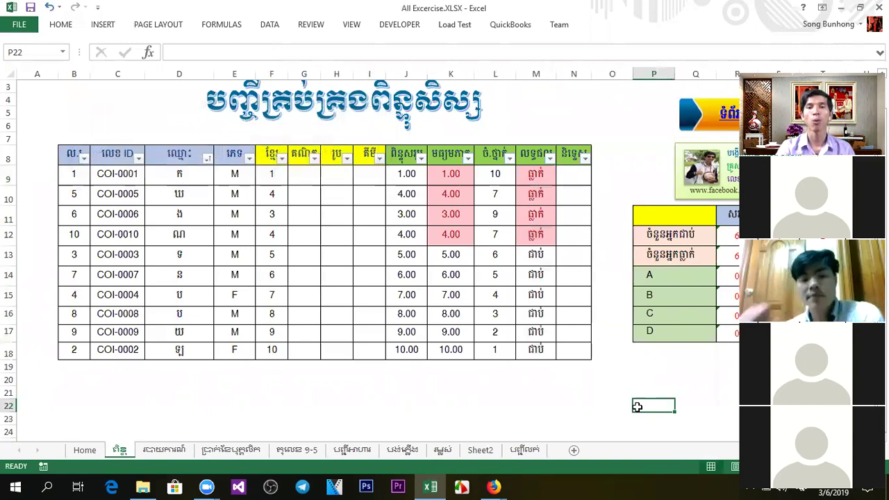
# Step: Select the pass/fail results in M9:M18
pyautogui.click(462, 238)
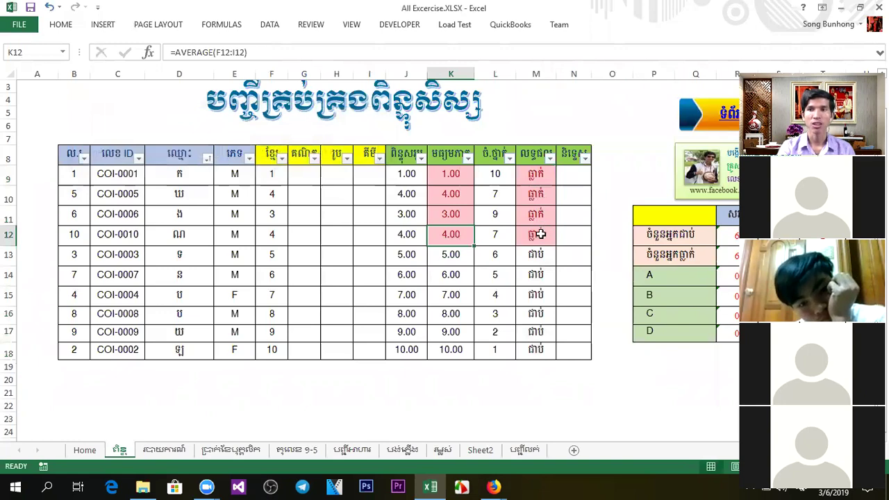
pyautogui.click(583, 420)
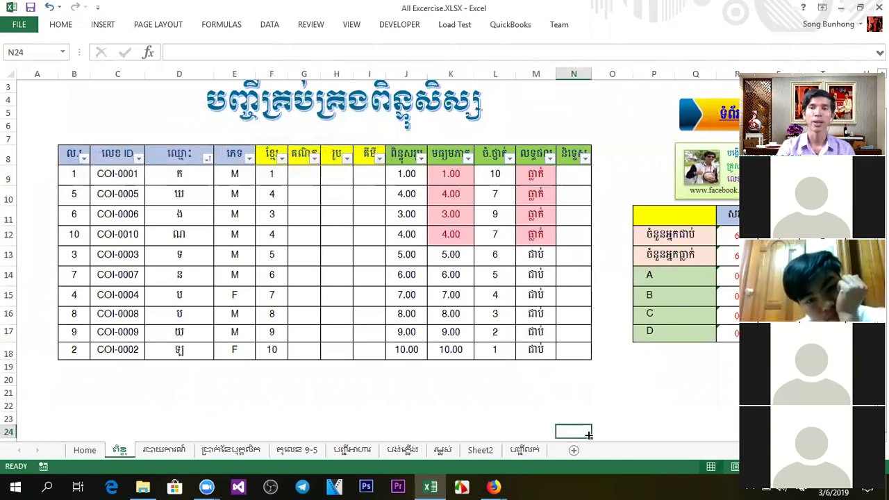
pyautogui.click(430, 418)
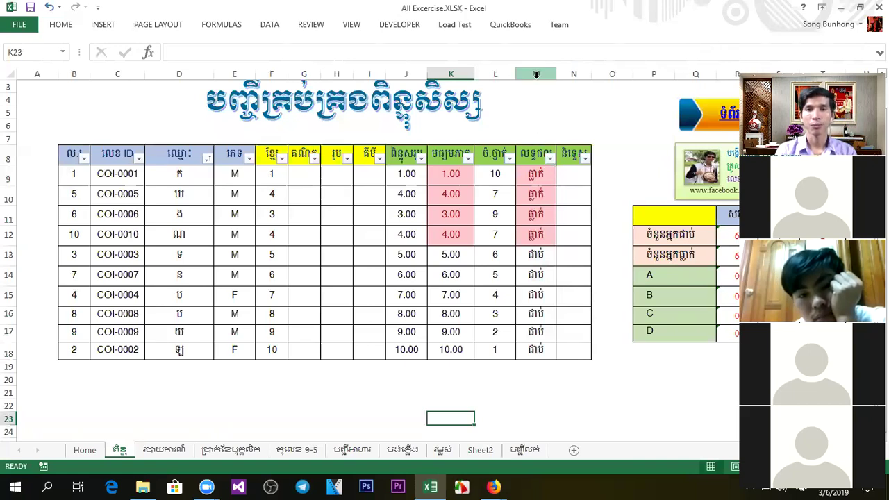
pyautogui.moveTo(537, 174); pyautogui.dragTo(544, 351)
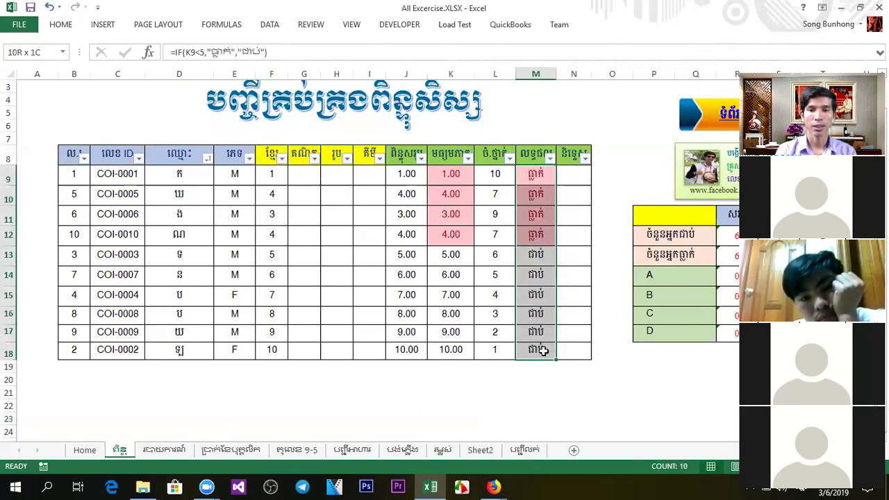
pyautogui.click(60, 24)
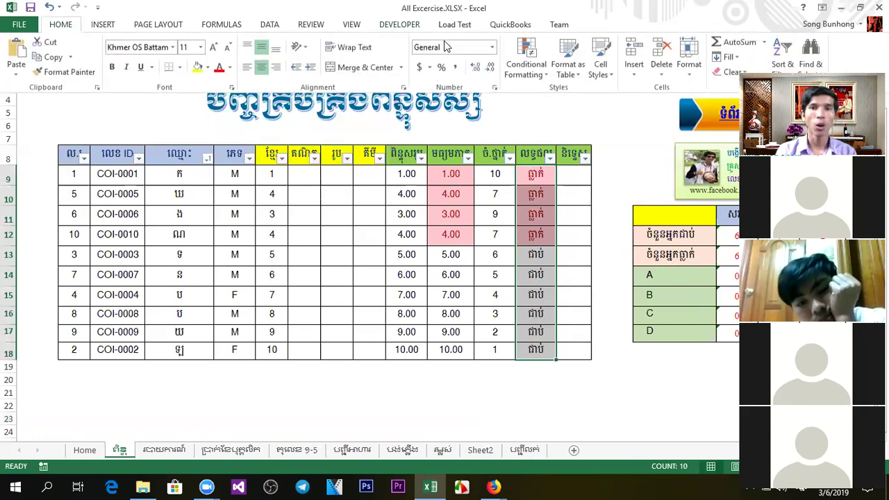
pyautogui.click(530, 68)
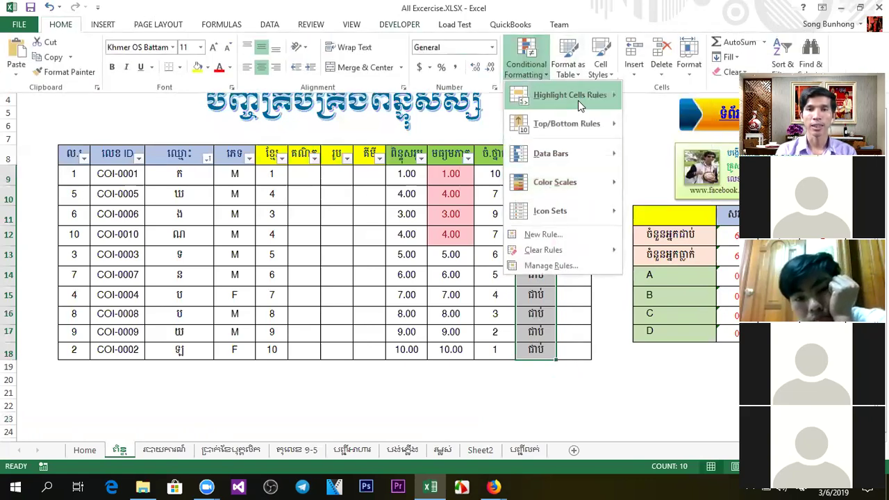
pyautogui.moveTo(578, 100)
pyautogui.click(688, 182)
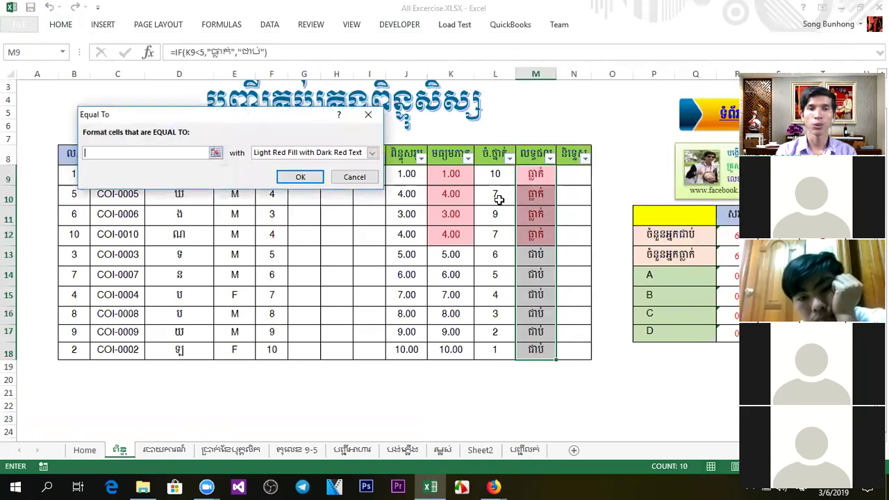
pyautogui.write('ជាប់')
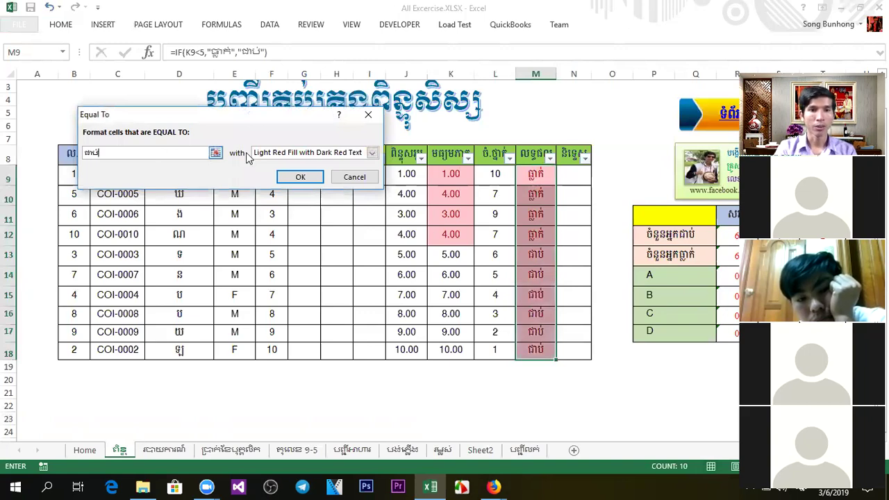
pyautogui.click(354, 178)
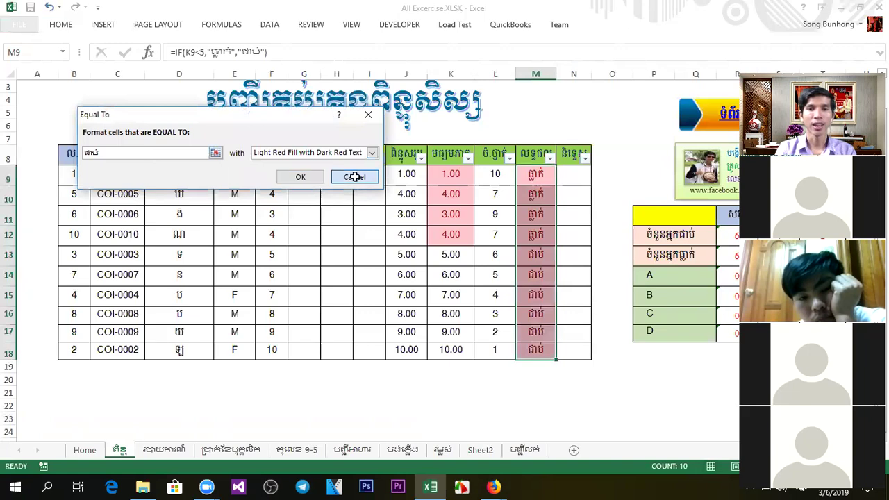
# Step: Start a new formatting rule for M9:M18 that formats only cells whose cell value is equal to "ជាប់"
pyautogui.click(61, 26)
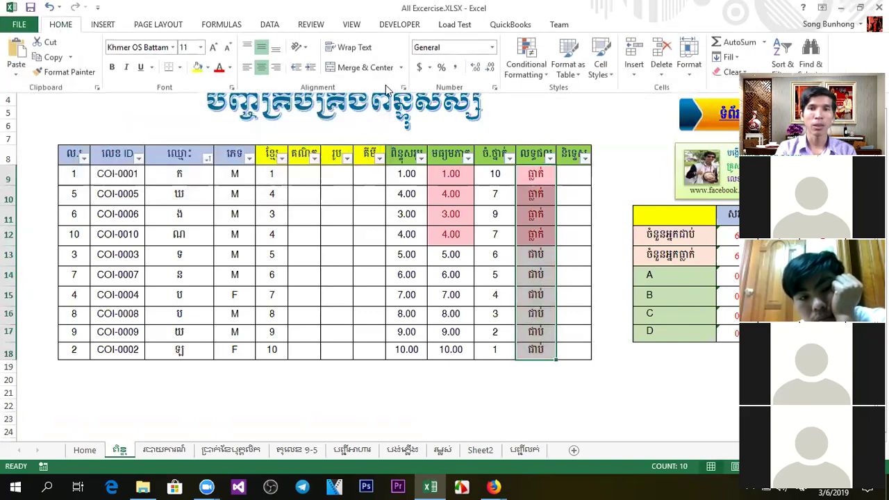
pyautogui.click(526, 59)
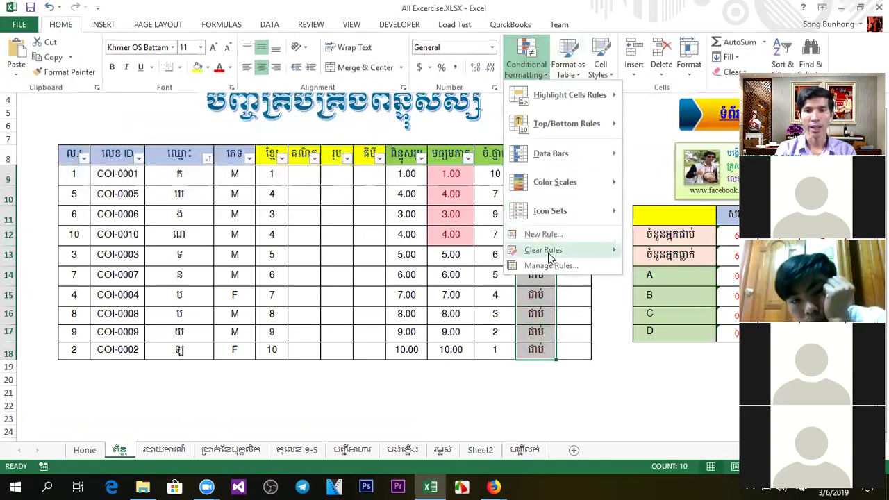
pyautogui.click(545, 235)
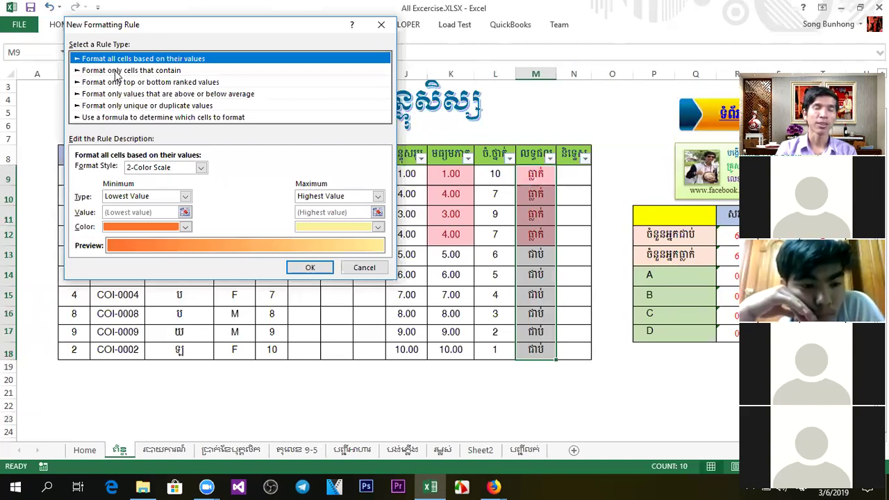
pyautogui.click(116, 72)
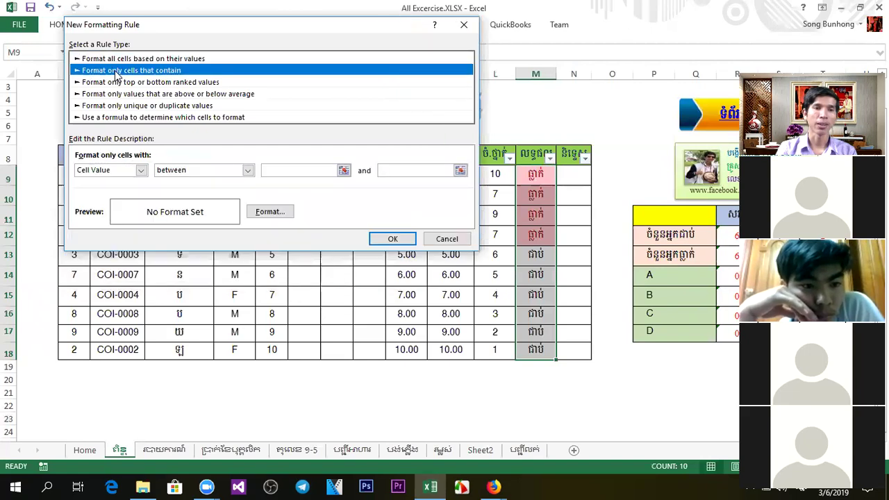
pyautogui.click(140, 170)
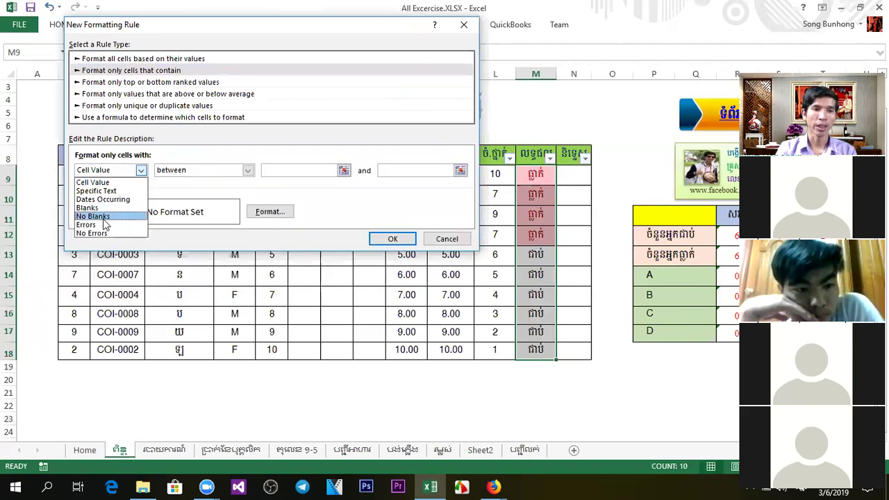
pyautogui.click(105, 183)
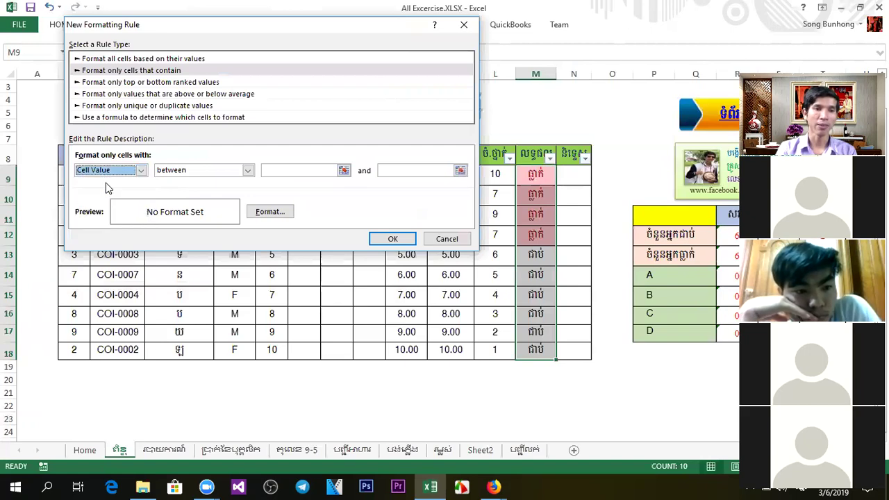
pyautogui.click(223, 172)
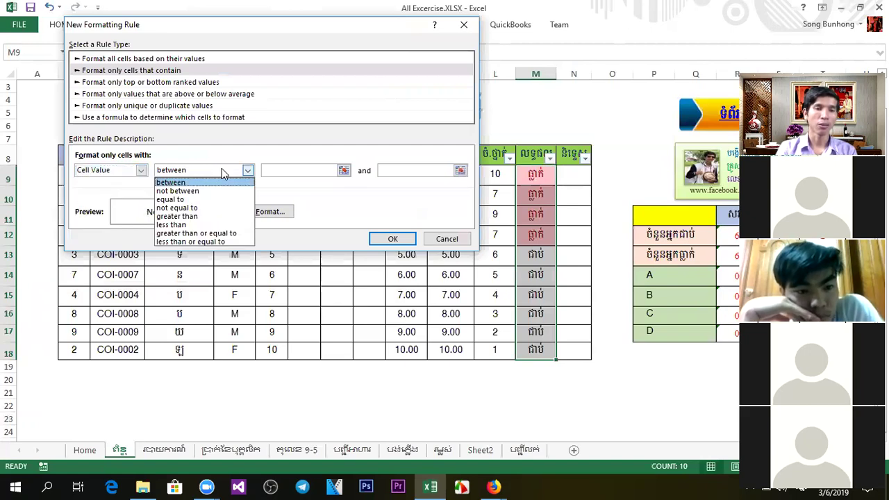
pyautogui.click(205, 200)
pyautogui.click(291, 170)
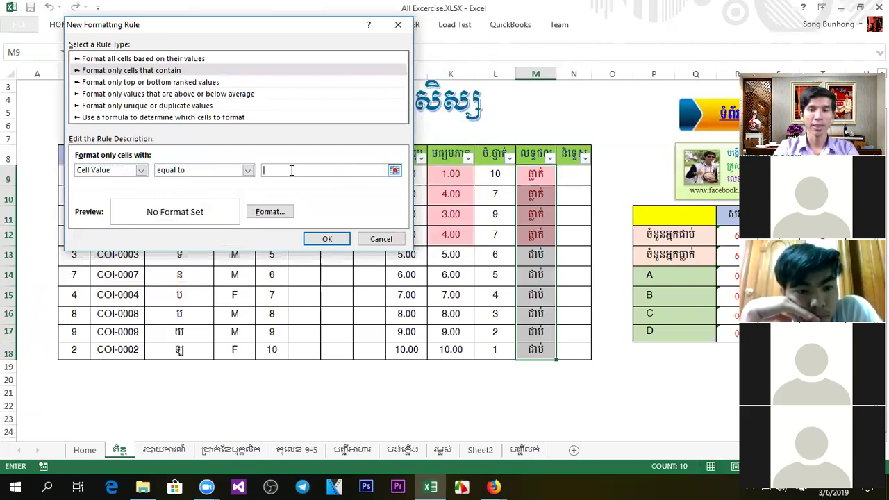
pyautogui.write('ជាប់')
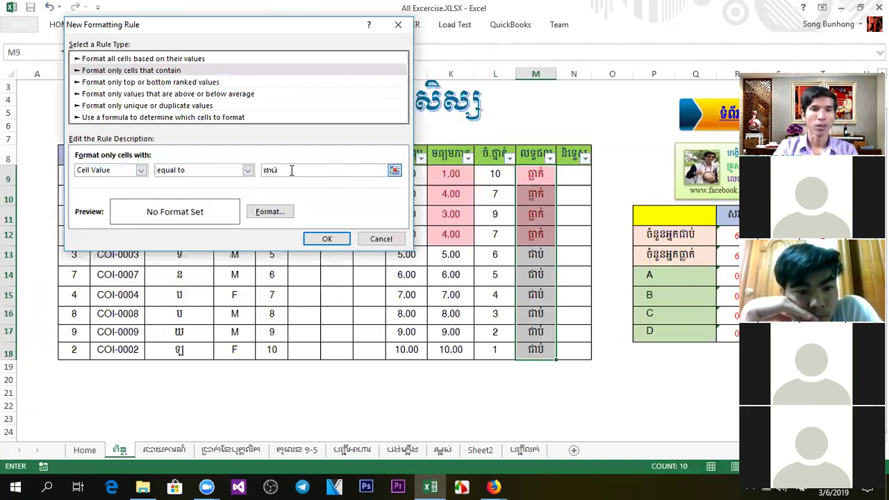
# Step: Give the "ជាប់" rule a yellow fill and bold font, and apply it to M9:M18
pyautogui.click(271, 214)
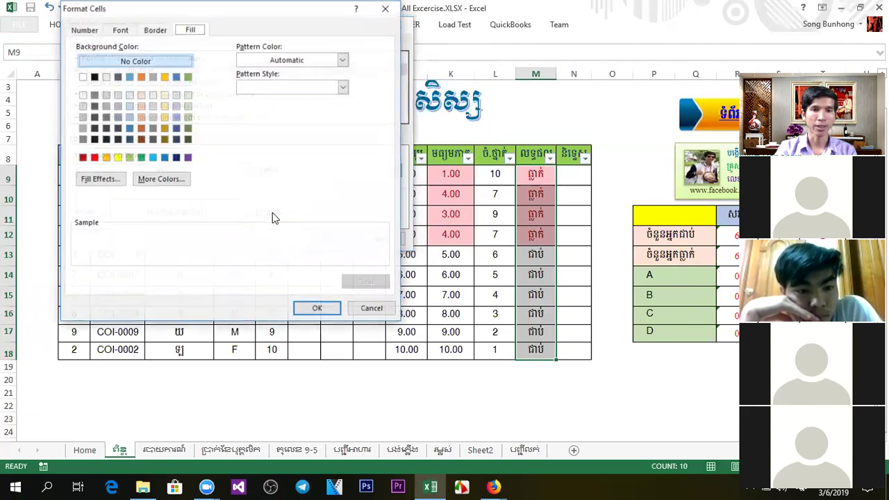
pyautogui.click(118, 158)
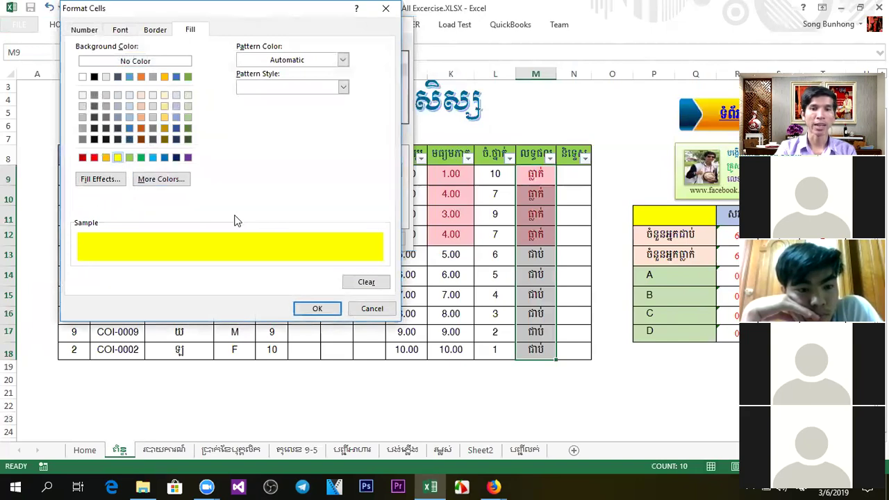
pyautogui.click(155, 30)
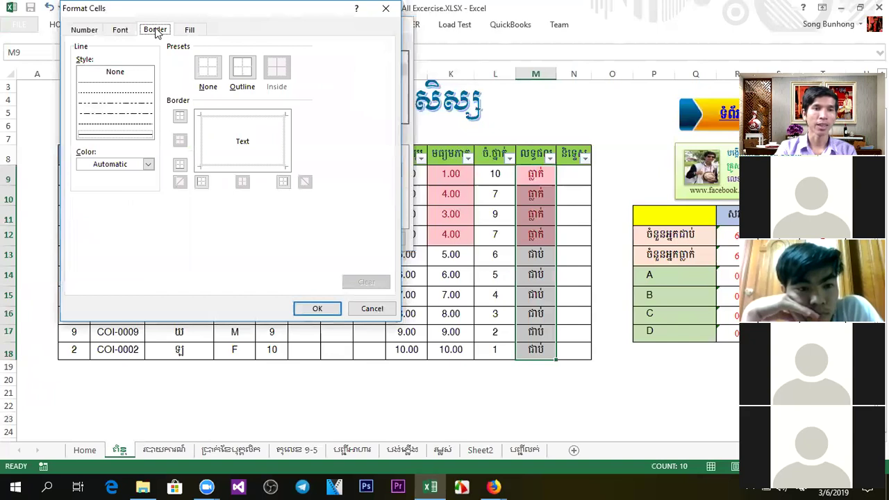
pyautogui.click(129, 33)
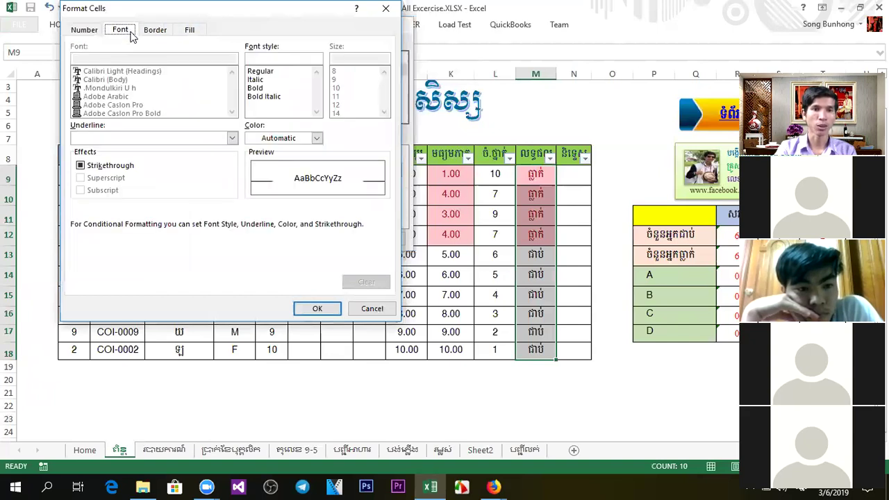
pyautogui.click(255, 89)
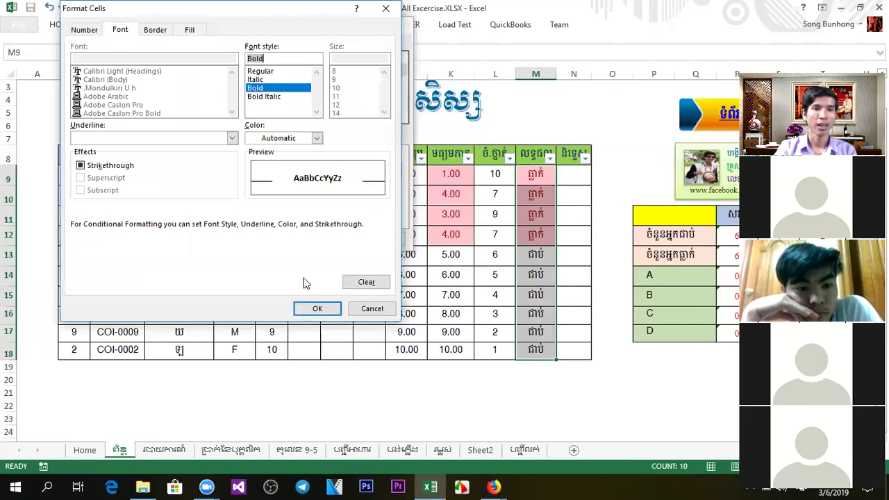
pyautogui.click(320, 310)
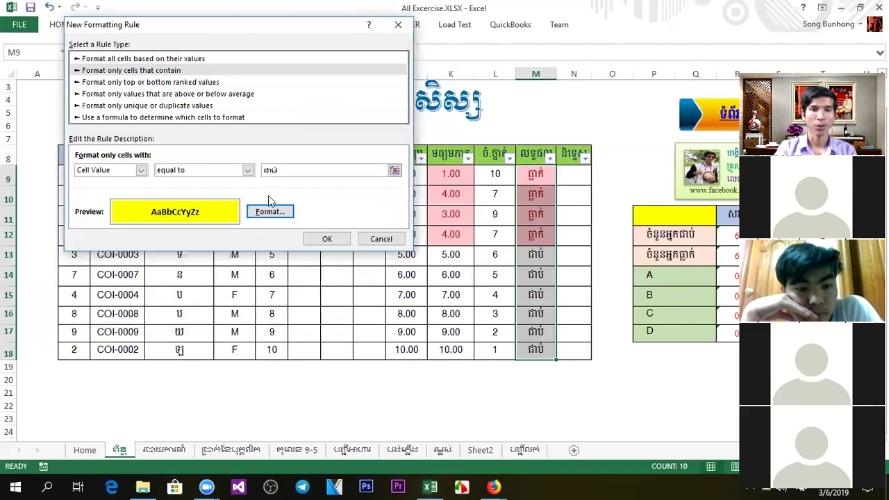
pyautogui.click(326, 238)
pyautogui.click(646, 407)
pyautogui.click(536, 313)
pyautogui.click(682, 409)
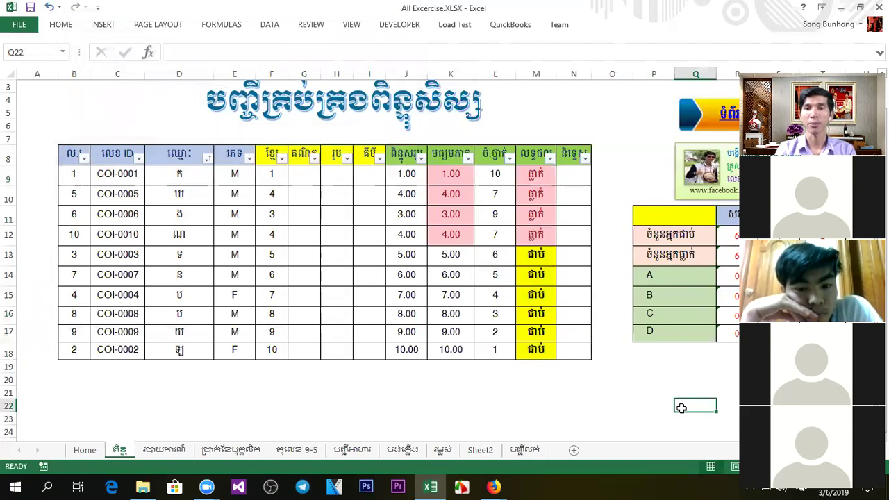
pyautogui.click(528, 256)
pyautogui.click(631, 380)
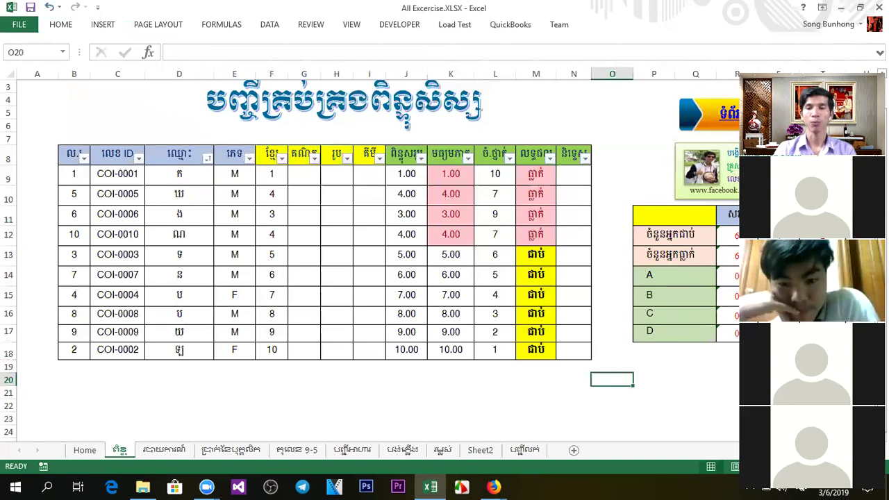
pyautogui.click(273, 380)
pyautogui.click(306, 379)
pyautogui.click(347, 380)
pyautogui.click(309, 380)
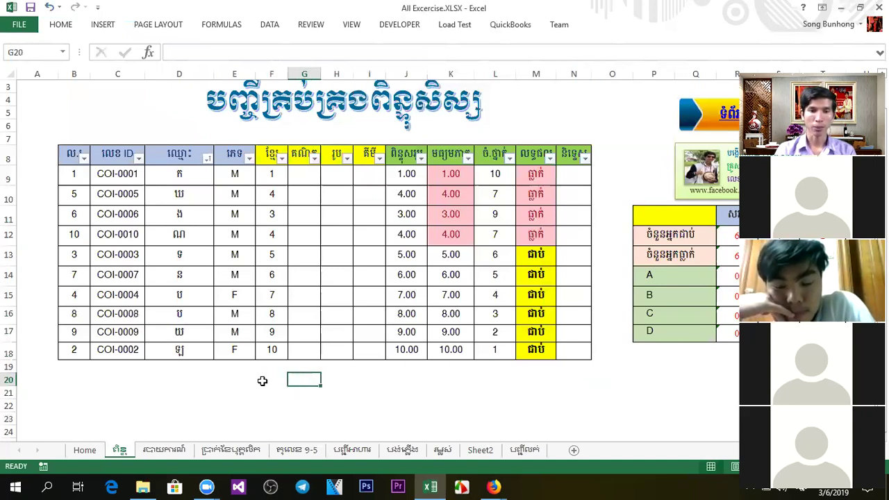
pyautogui.click(266, 379)
pyautogui.click(302, 381)
pyautogui.click(339, 380)
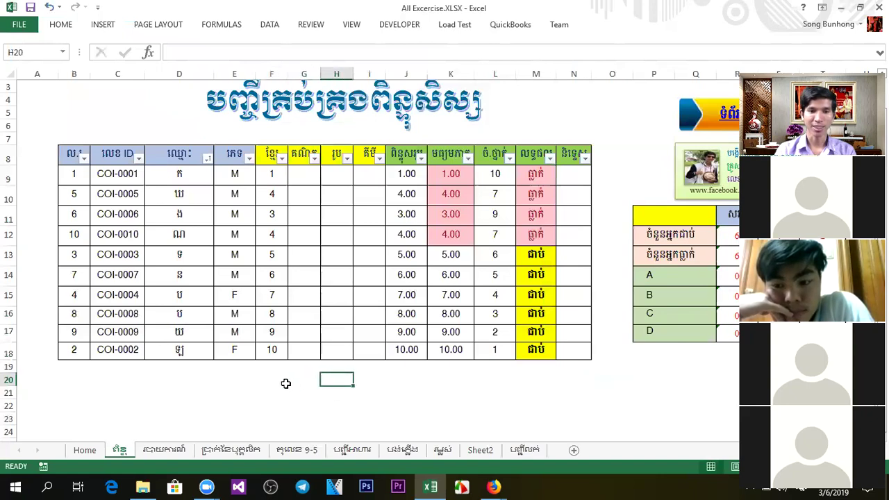
pyautogui.moveTo(272, 383); pyautogui.dragTo(331, 383)
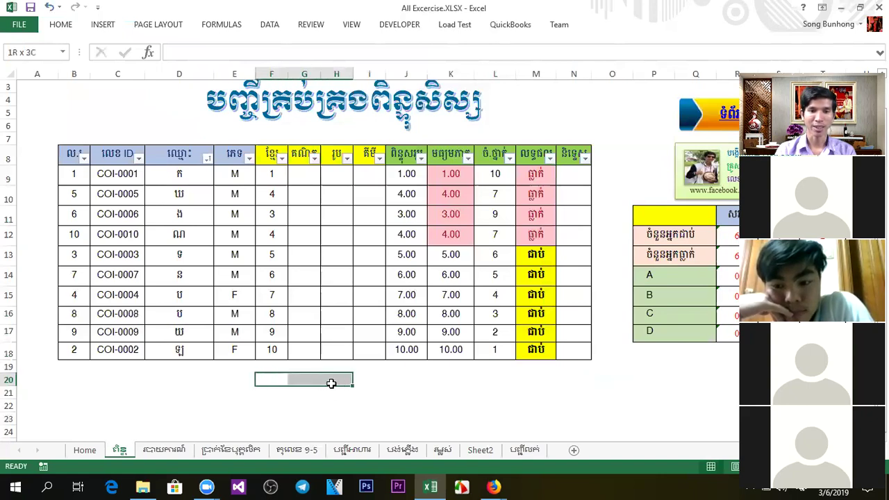
pyautogui.click(596, 387)
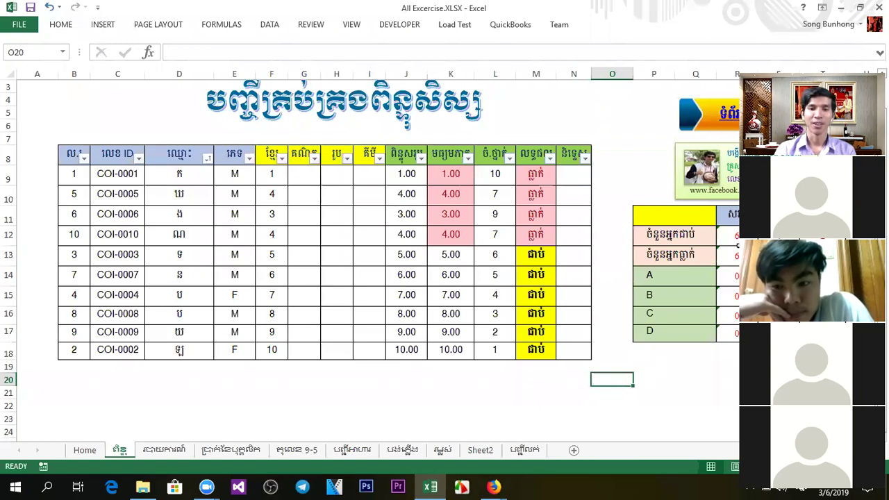
pyautogui.click(312, 369)
pyautogui.click(595, 390)
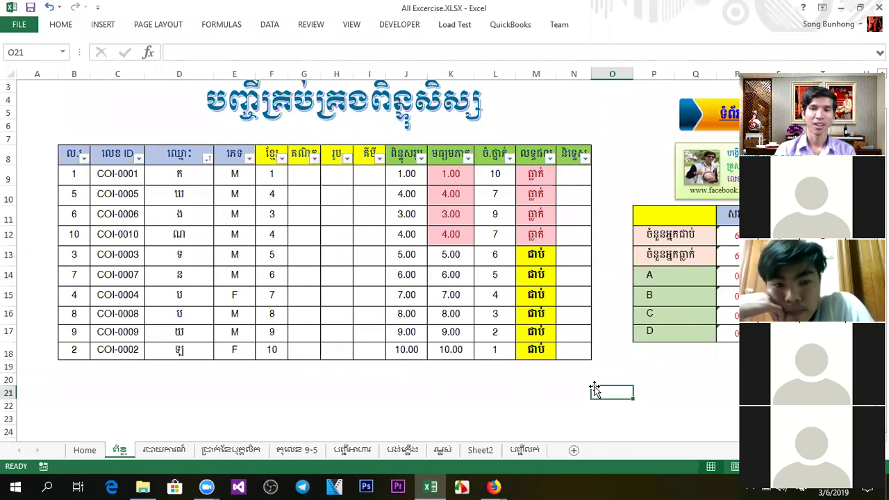
pyautogui.click(671, 391)
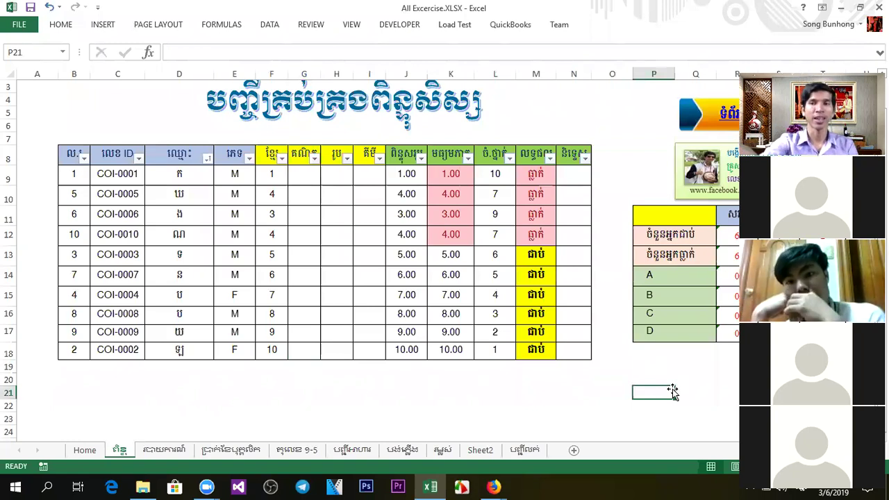
pyautogui.click(522, 398)
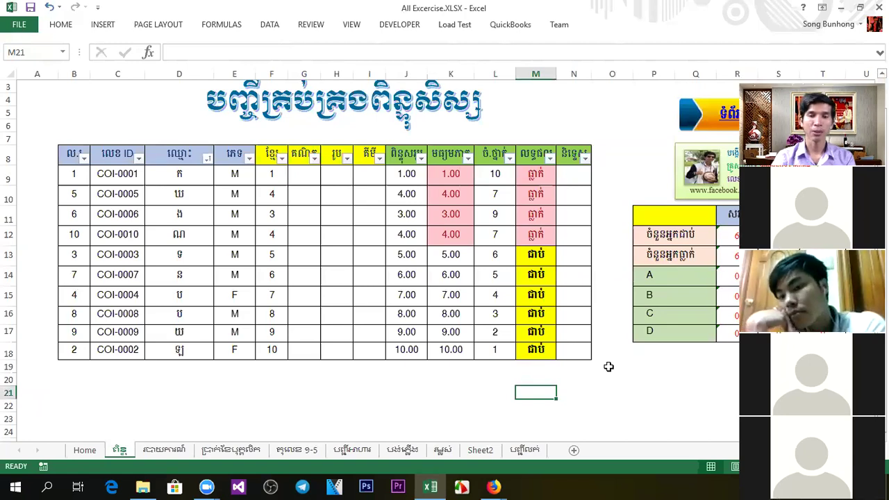
pyautogui.click(354, 391)
pyautogui.click(260, 391)
pyautogui.click(310, 383)
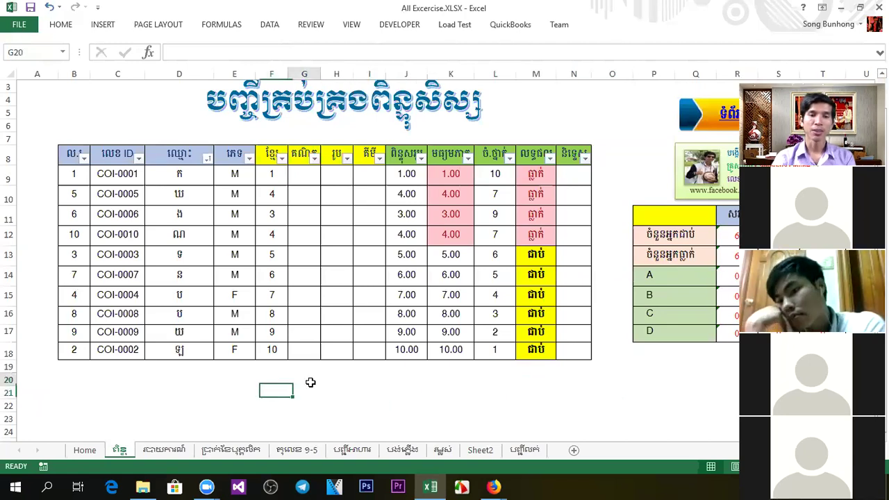
pyautogui.click(355, 379)
pyautogui.click(465, 376)
pyautogui.click(551, 378)
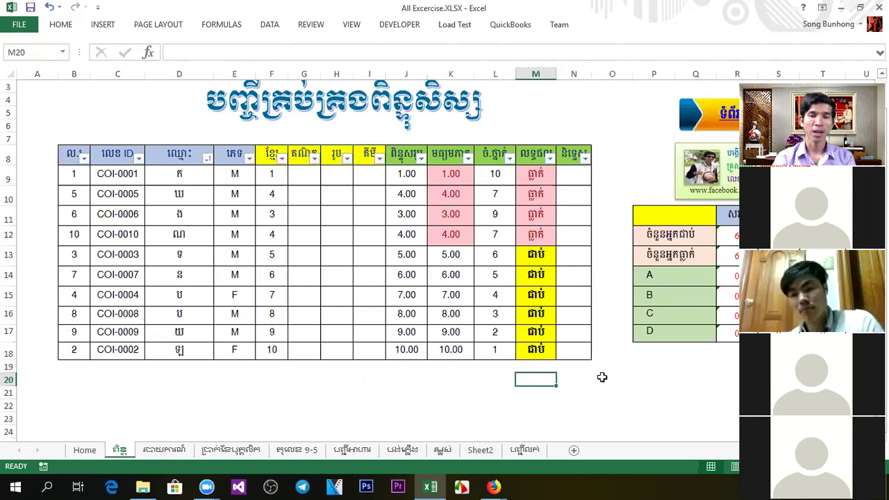
pyautogui.click(625, 379)
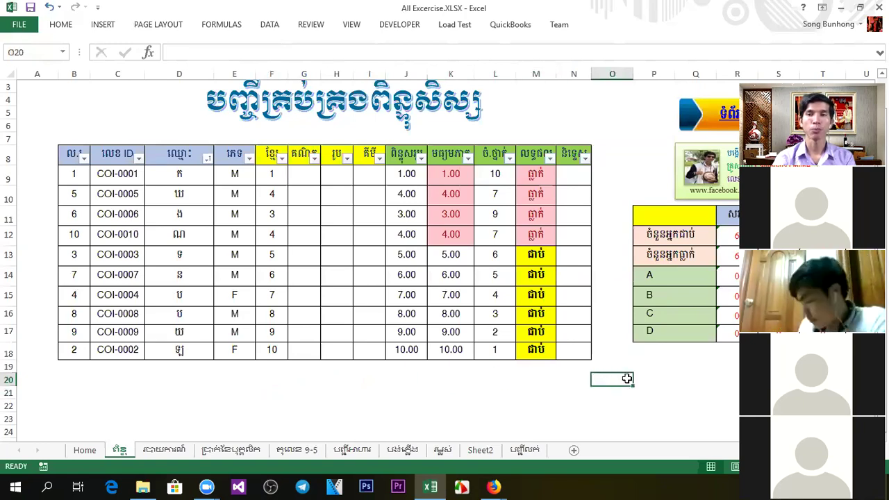
pyautogui.click(564, 382)
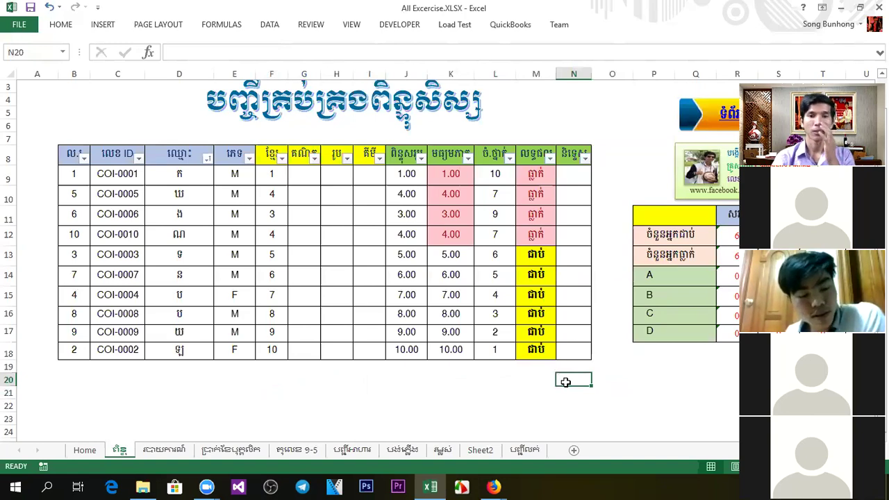
pyautogui.click(529, 379)
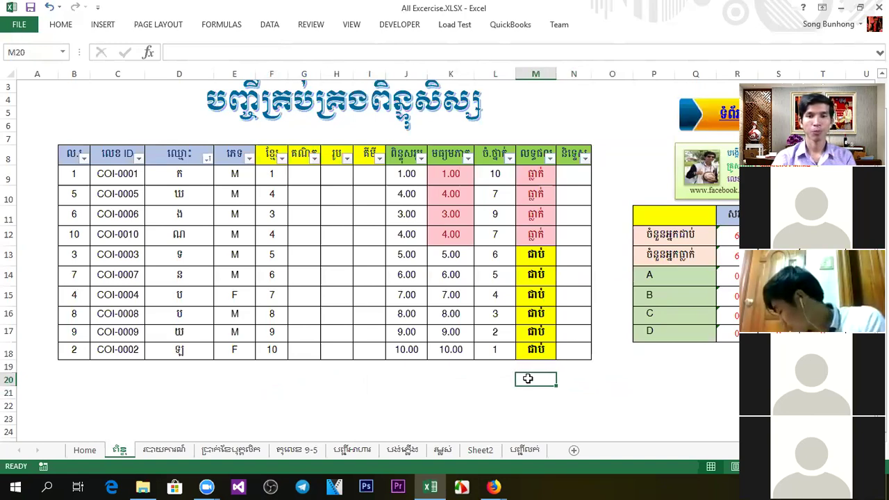
pyautogui.click(487, 382)
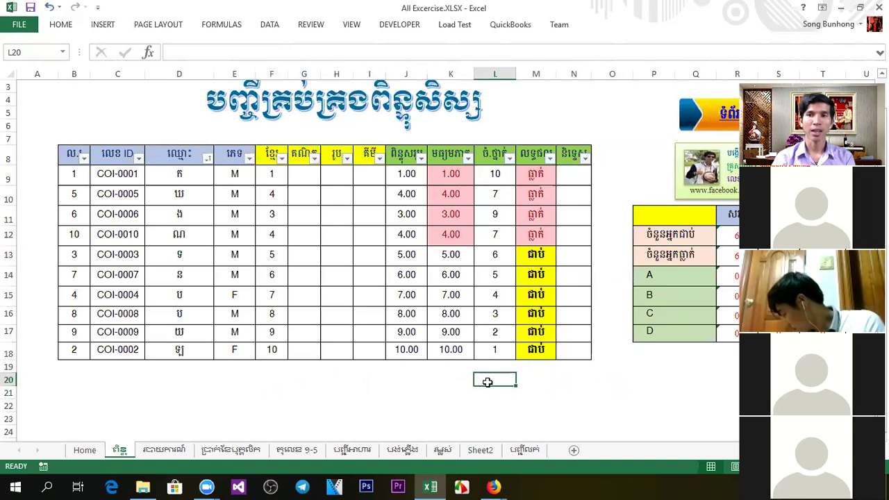
pyautogui.click(445, 390)
pyautogui.click(410, 390)
pyautogui.click(363, 391)
pyautogui.click(314, 391)
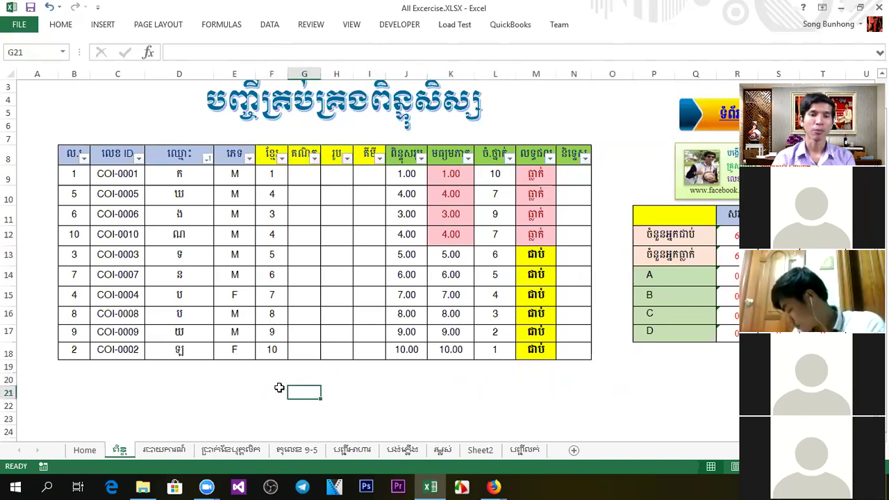
pyautogui.click(270, 389)
pyautogui.click(240, 383)
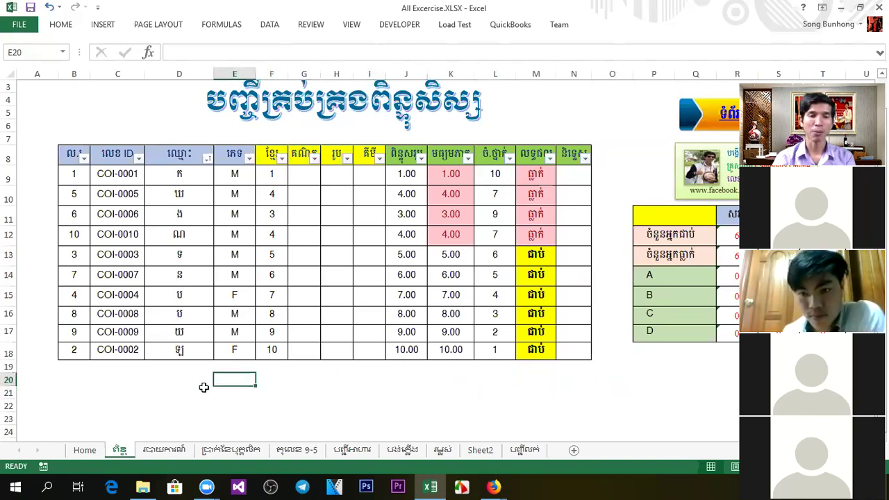
pyautogui.click(172, 379)
pyautogui.click(131, 381)
pyautogui.click(73, 381)
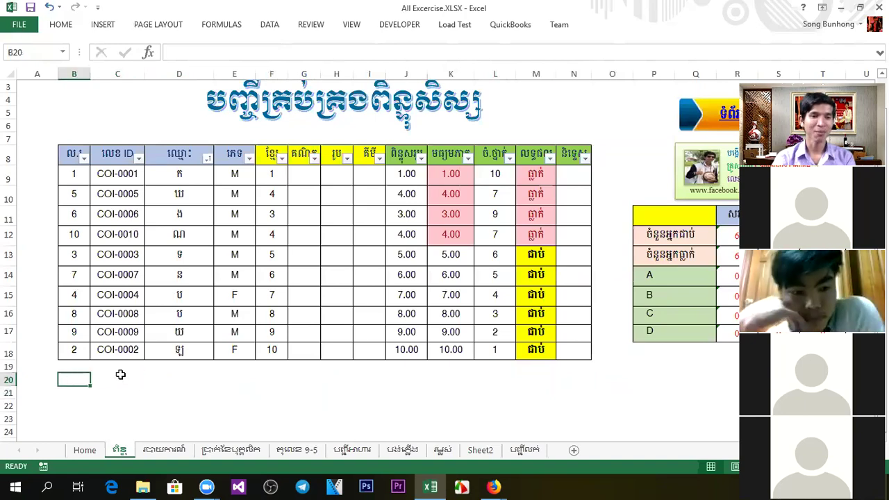
pyautogui.click(124, 376)
pyautogui.click(175, 379)
pyautogui.click(243, 379)
pyautogui.click(274, 378)
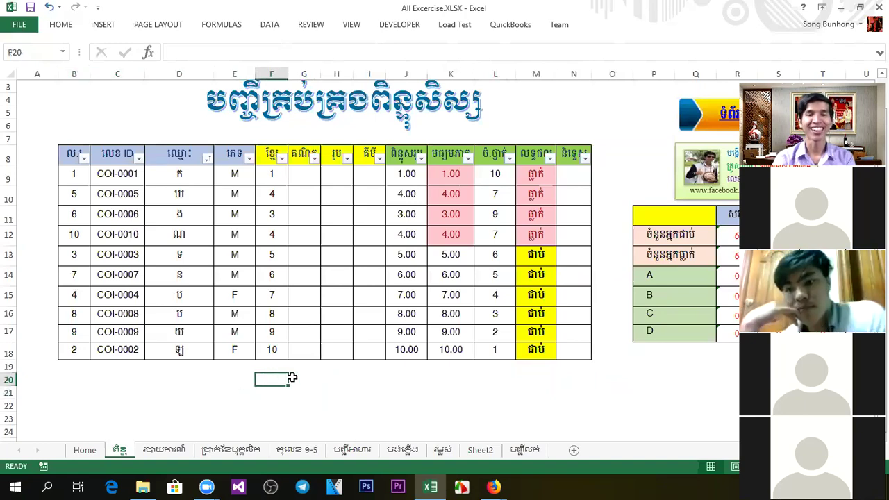
pyautogui.click(302, 379)
pyautogui.click(337, 379)
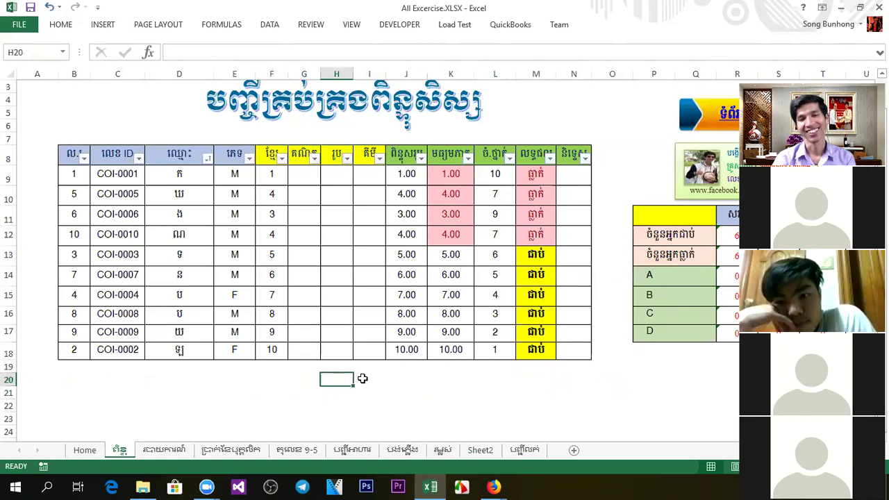
pyautogui.click(366, 380)
pyautogui.click(415, 379)
pyautogui.click(451, 379)
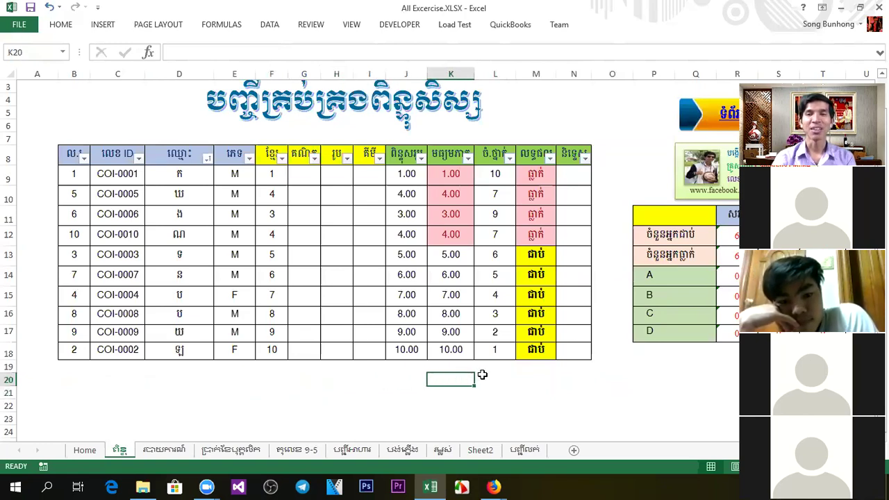
pyautogui.click(516, 381)
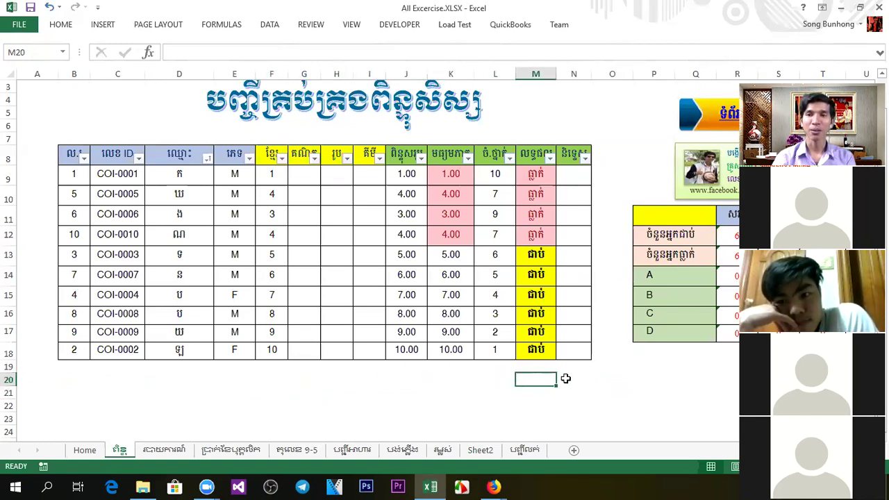
pyautogui.click(566, 379)
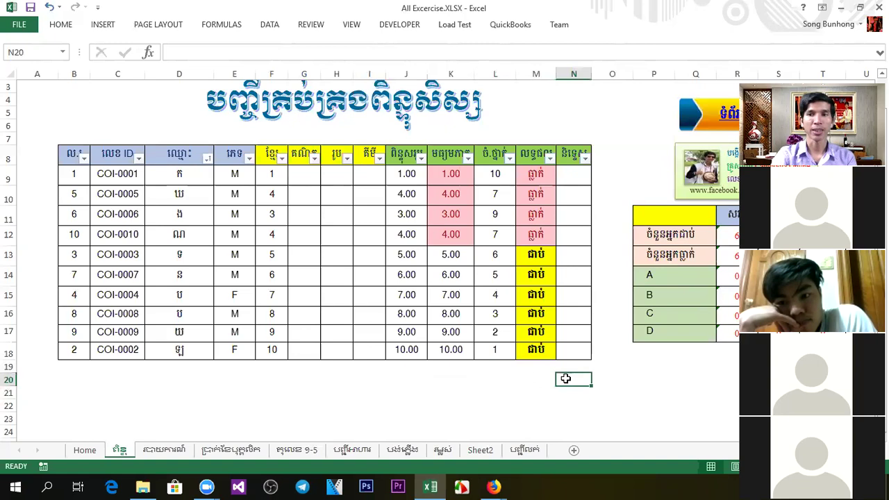
pyautogui.click(495, 377)
pyautogui.click(542, 378)
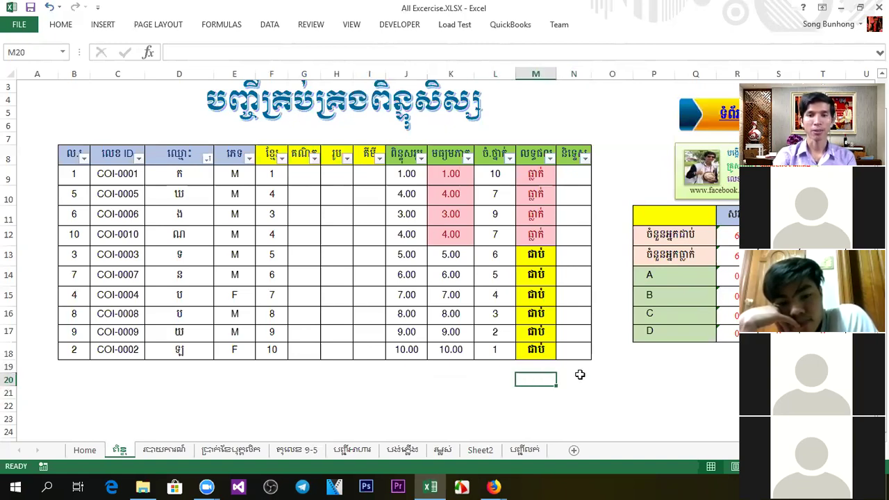
pyautogui.click(588, 376)
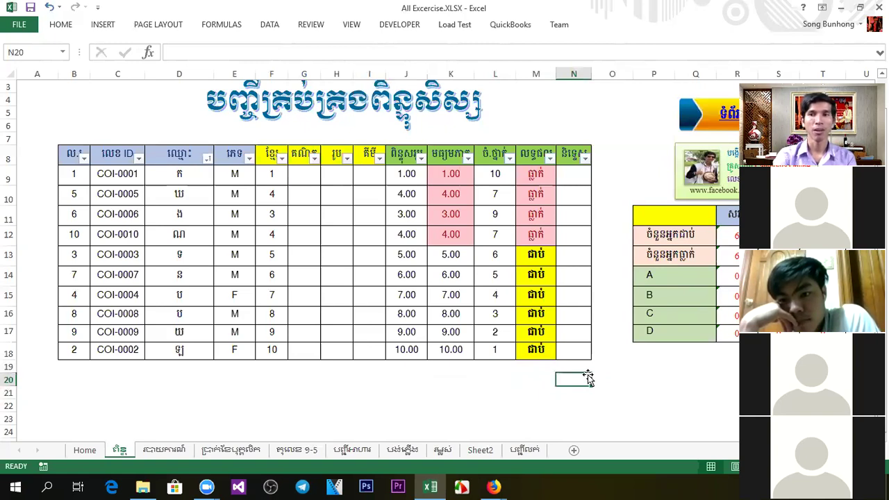
pyautogui.click(506, 380)
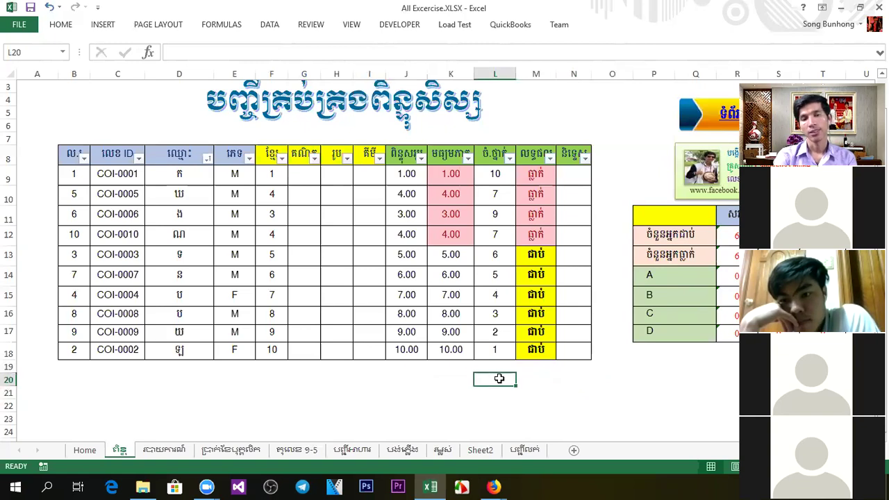
pyautogui.click(592, 383)
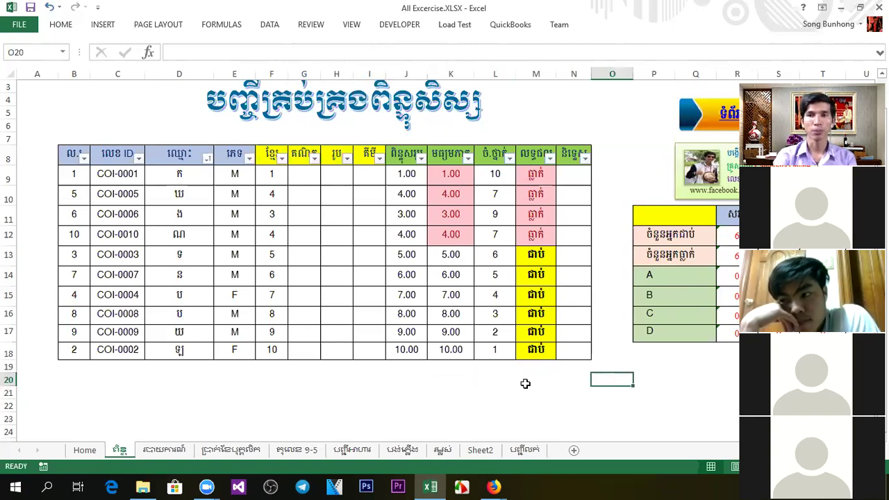
pyautogui.click(469, 378)
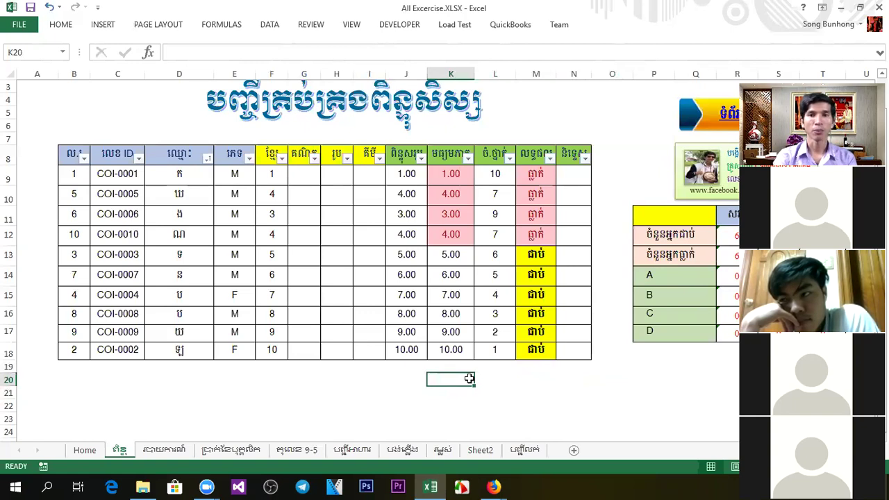
pyautogui.click(549, 392)
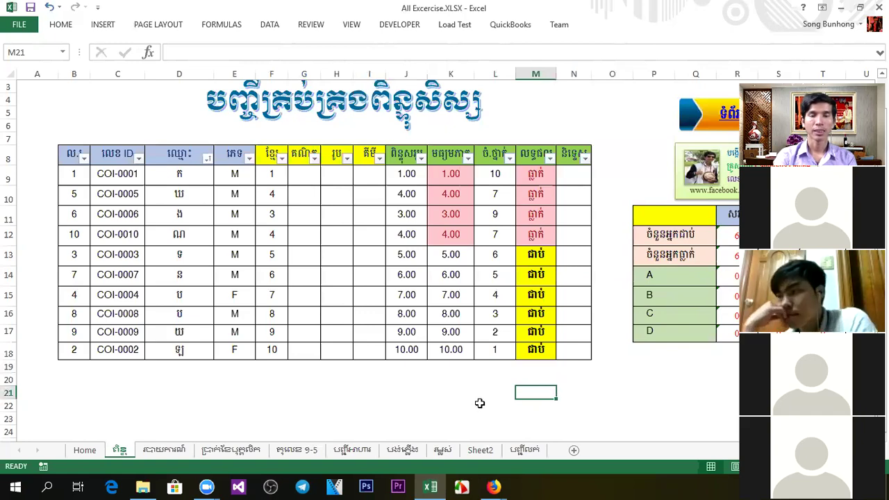
pyautogui.click(455, 401)
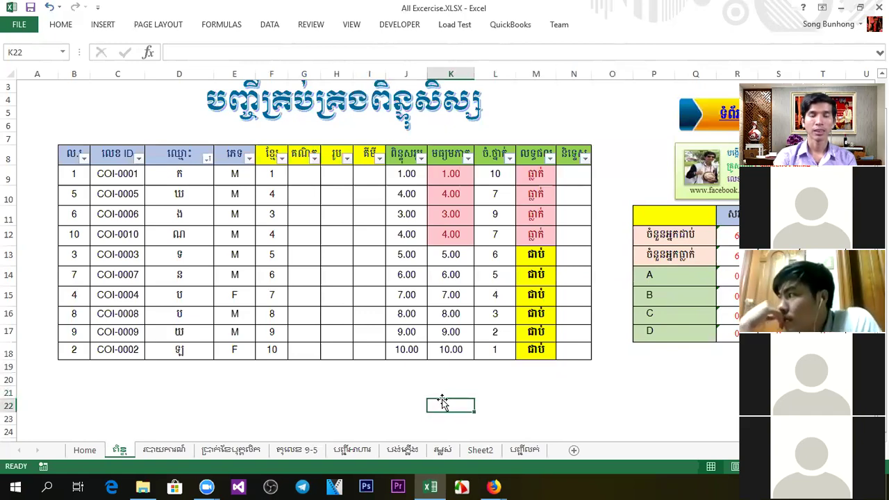
pyautogui.click(373, 391)
pyautogui.click(322, 377)
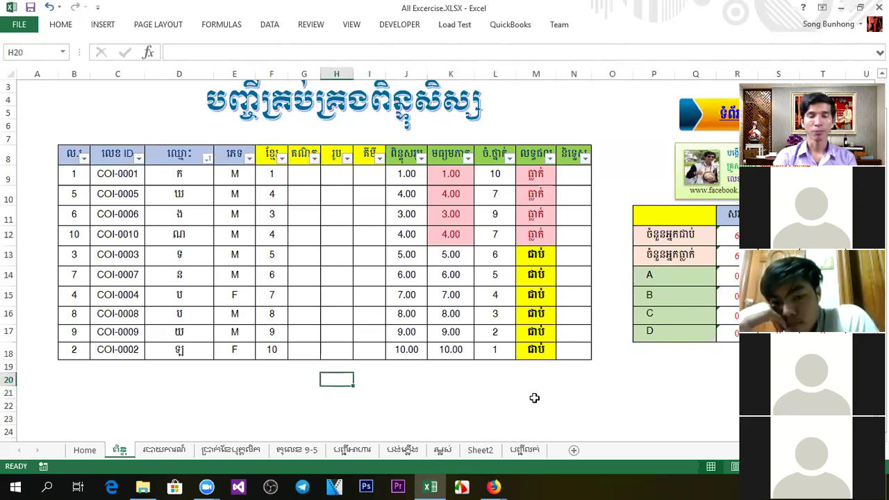
pyautogui.click(532, 239)
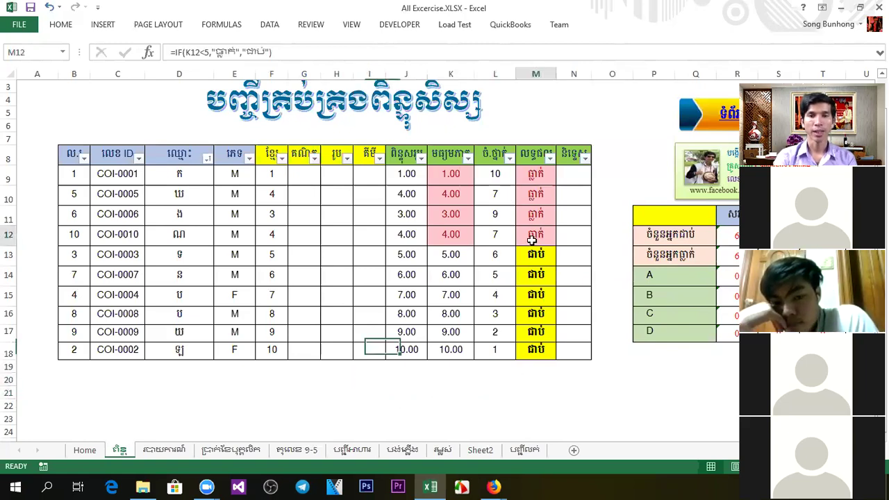
pyautogui.click(331, 216)
pyautogui.click(60, 25)
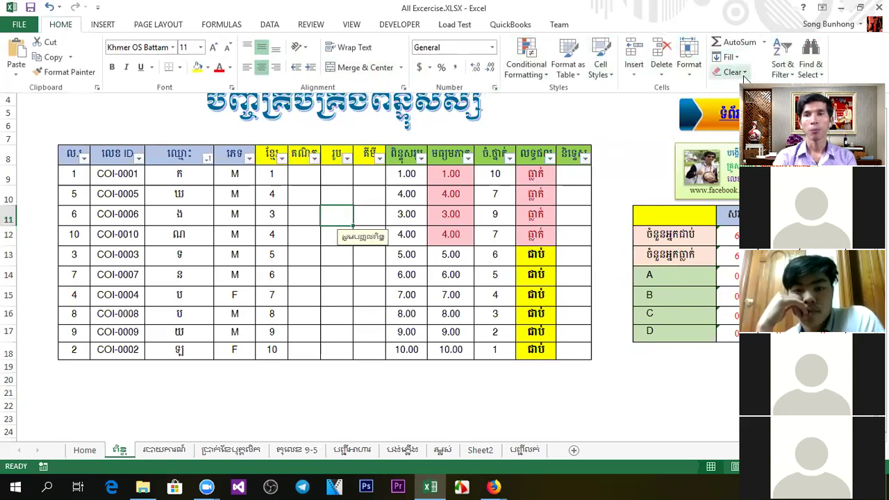
pyautogui.click(425, 394)
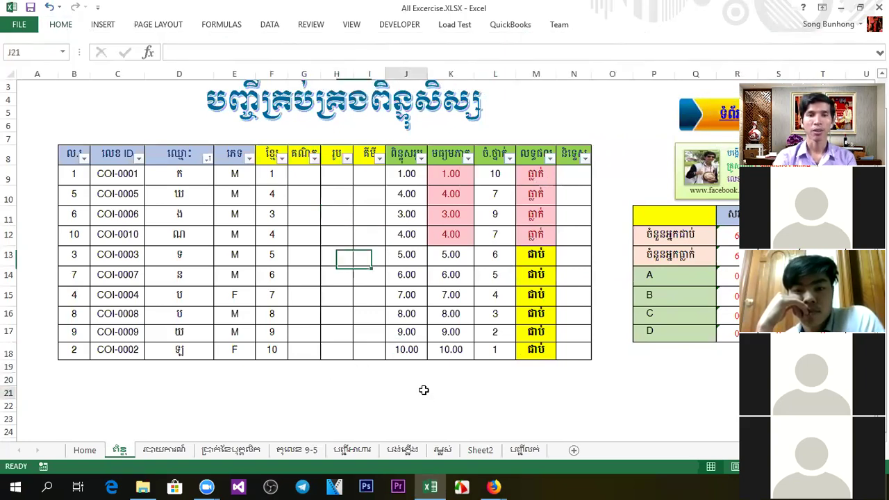
pyautogui.click(103, 26)
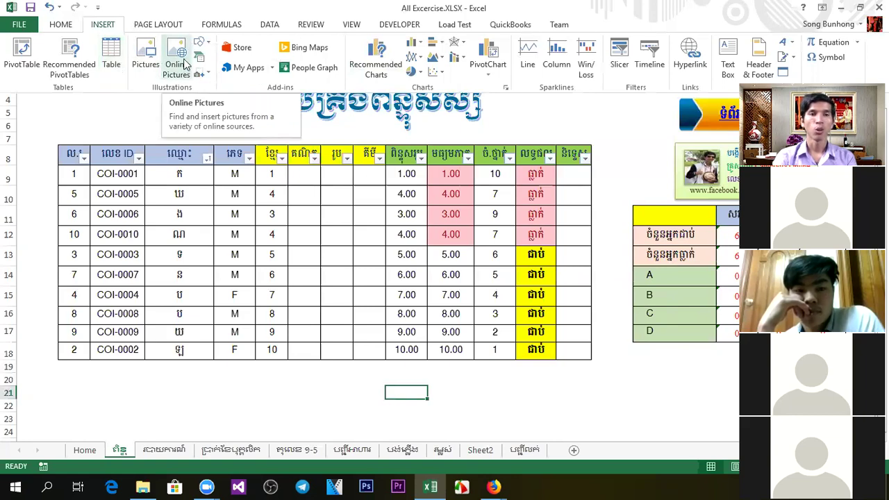
pyautogui.click(202, 47)
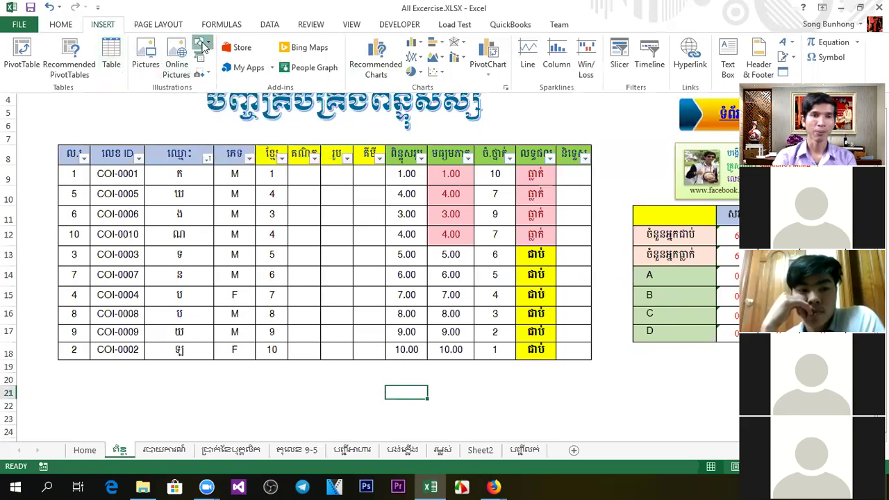
pyautogui.click(211, 46)
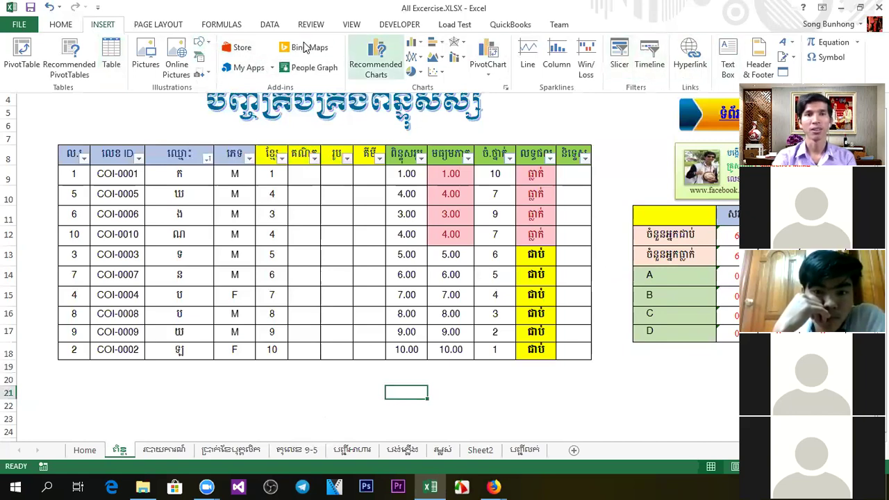
pyautogui.click(162, 25)
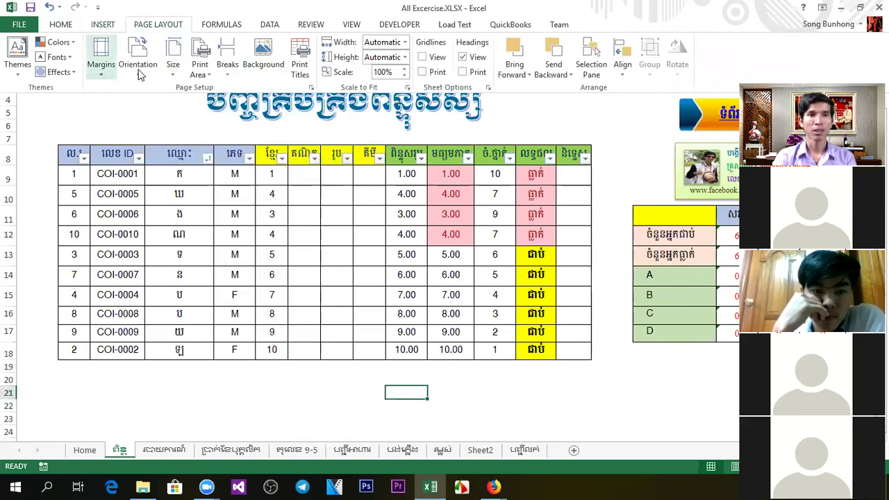
pyautogui.click(214, 26)
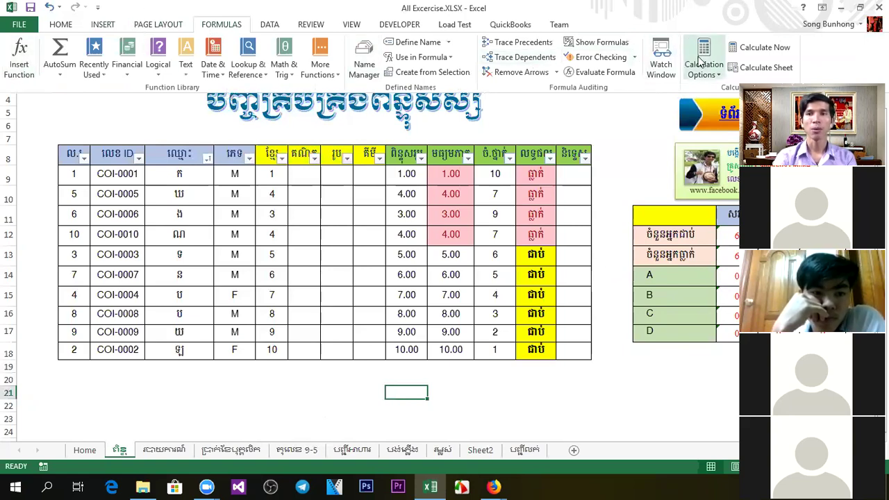
# Step: Look over the AutoSum functions and the list of recently used functions
pyautogui.click(61, 74)
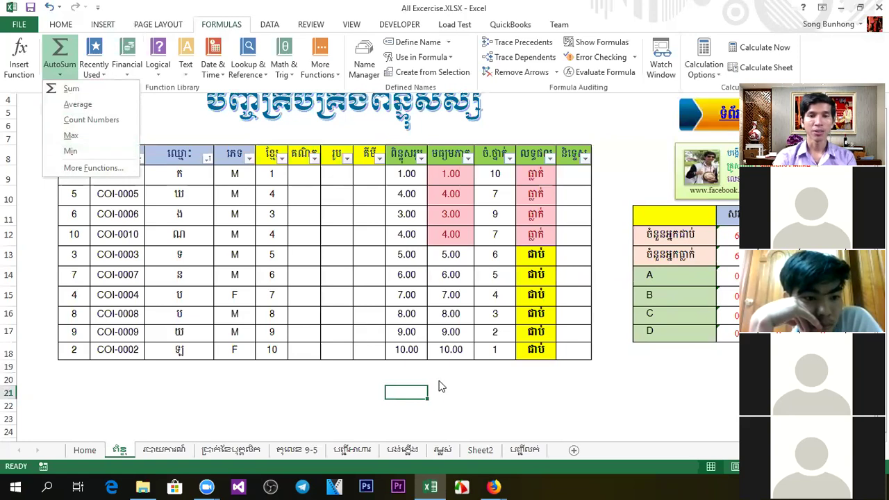
pyautogui.click(519, 398)
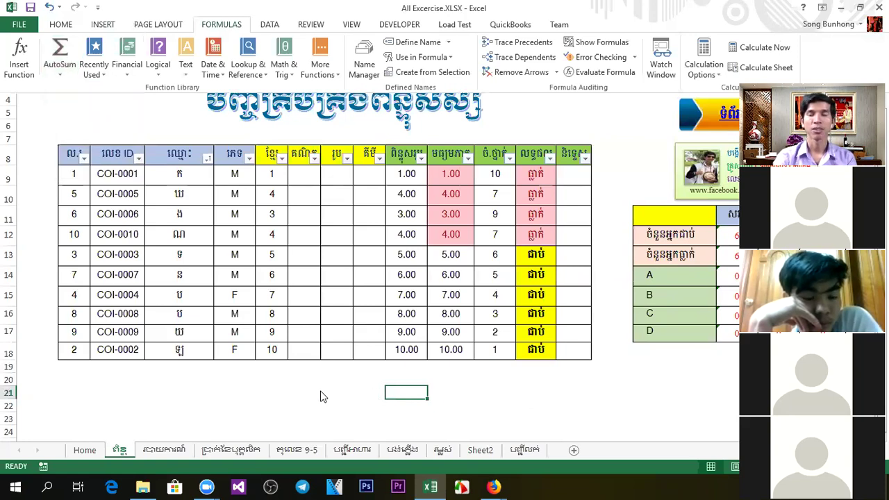
pyautogui.click(480, 394)
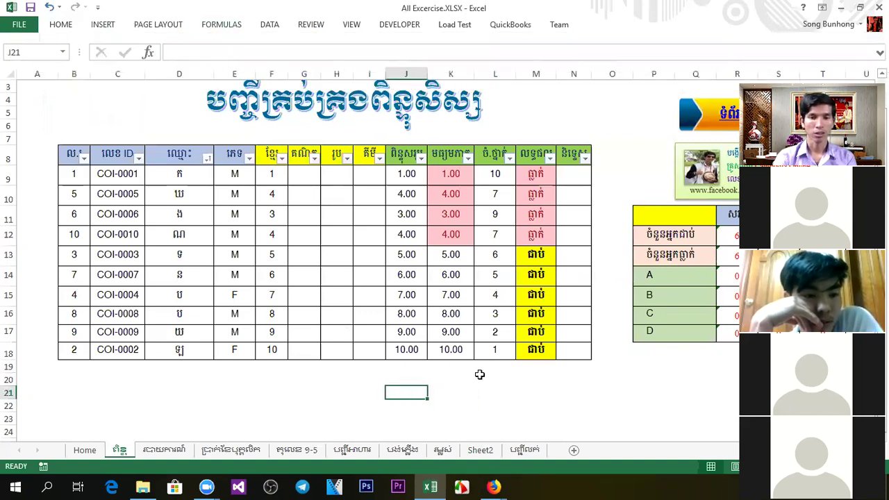
pyautogui.click(106, 26)
pyautogui.scroll(-2, 184, 24)
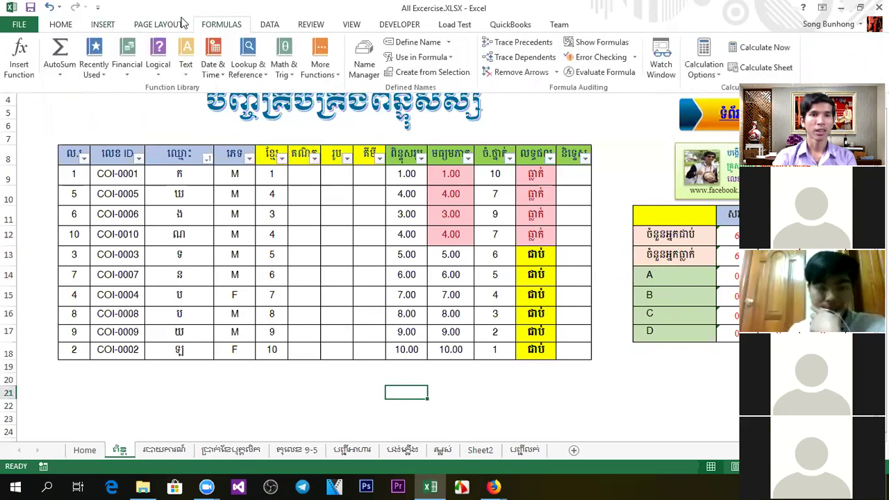
pyautogui.click(101, 75)
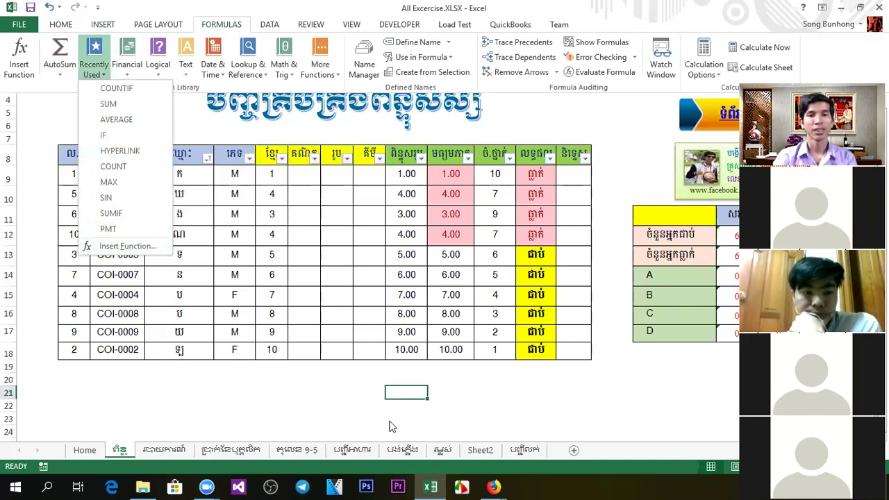
pyautogui.click(465, 397)
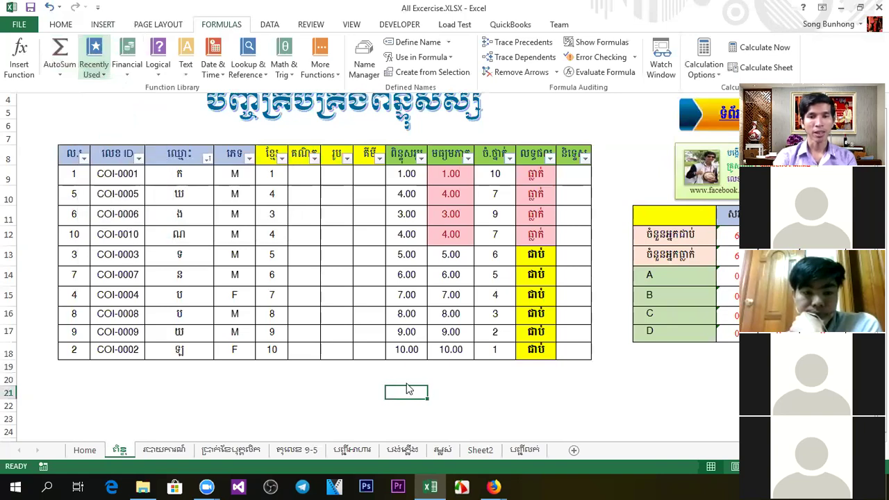
pyautogui.click(457, 385)
pyautogui.click(271, 390)
pyautogui.click(157, 391)
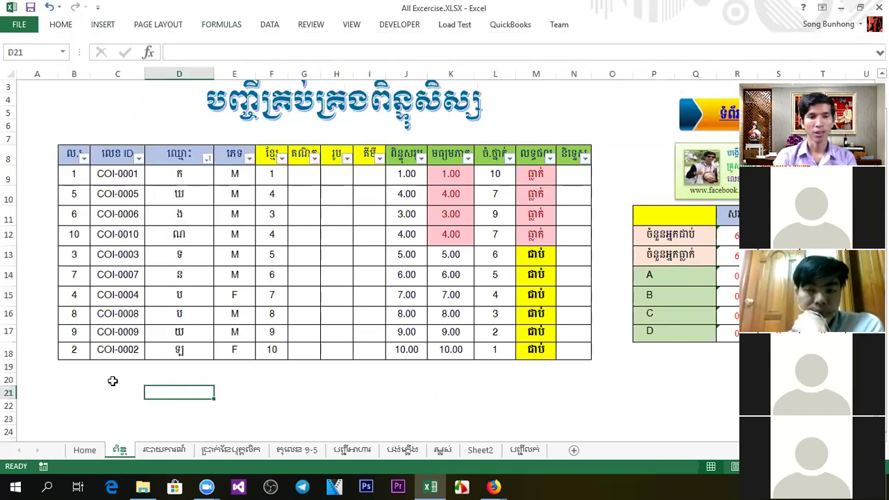
pyautogui.click(112, 381)
pyautogui.click(650, 364)
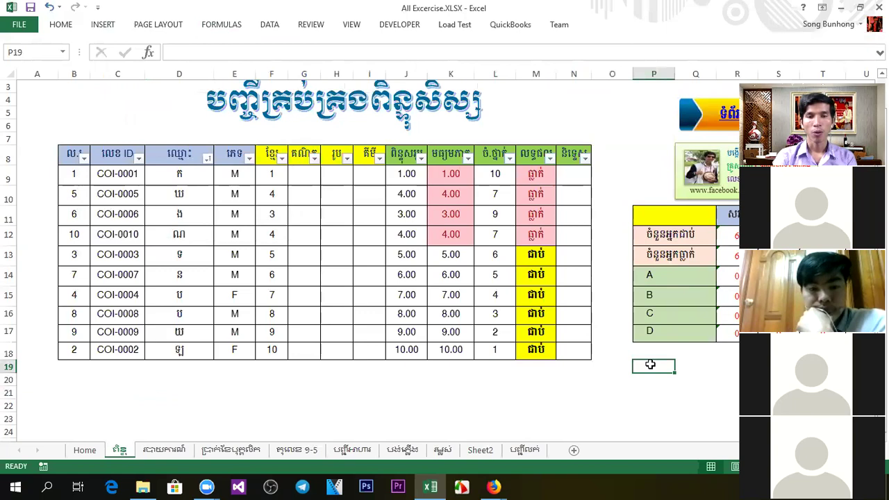
pyautogui.click(303, 215)
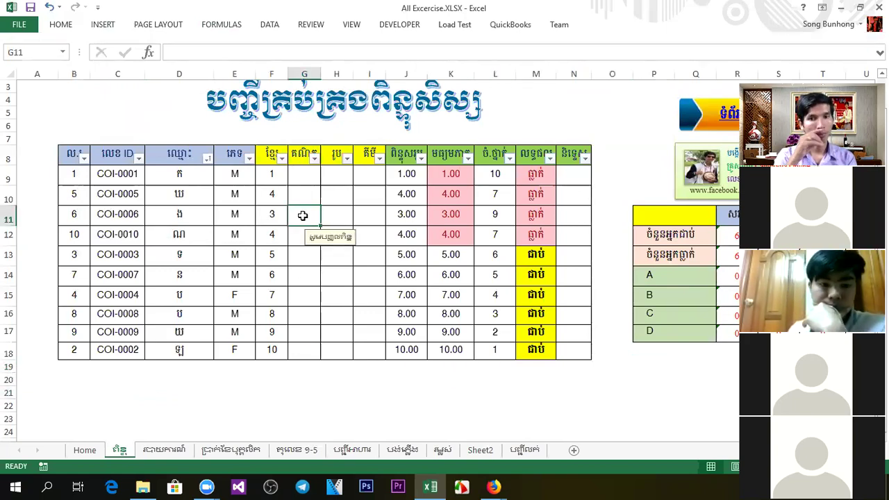
pyautogui.click(451, 193)
pyautogui.click(447, 176)
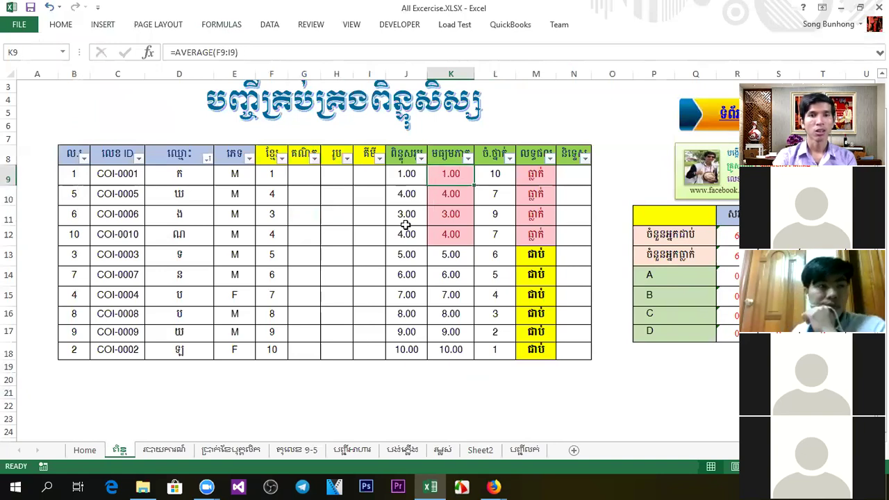
pyautogui.click(406, 219)
pyautogui.click(566, 429)
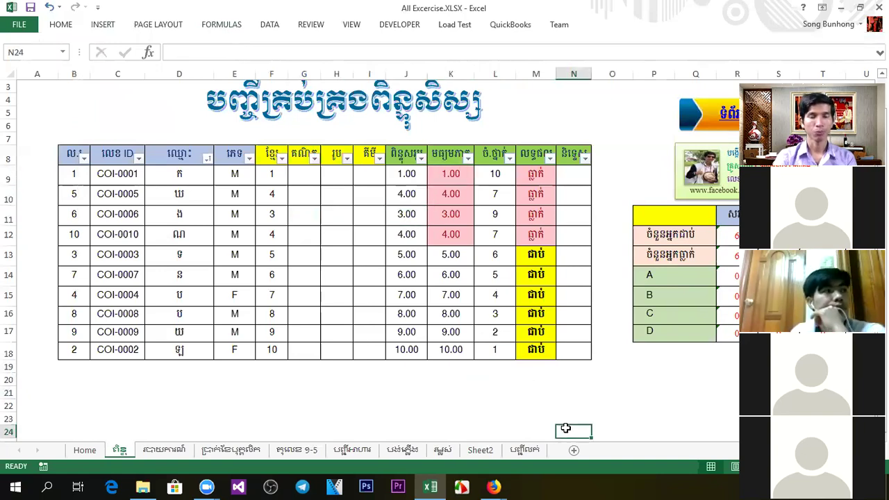
pyautogui.click(470, 237)
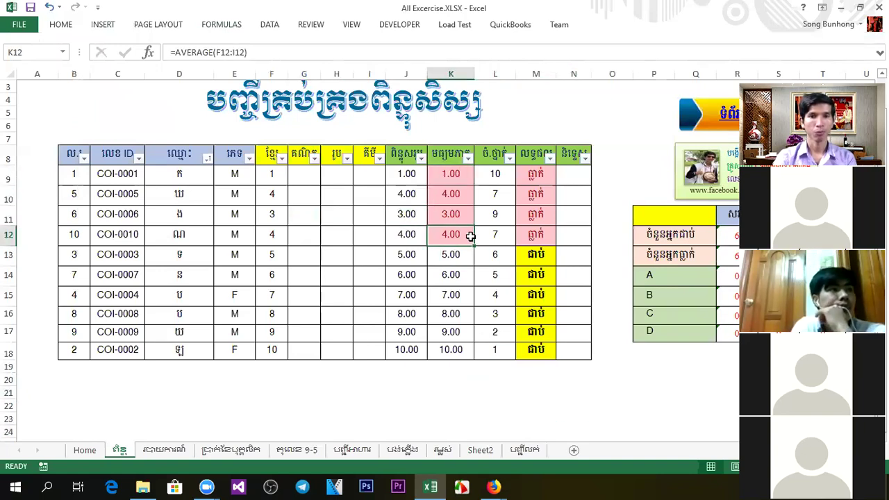
pyautogui.click(308, 177)
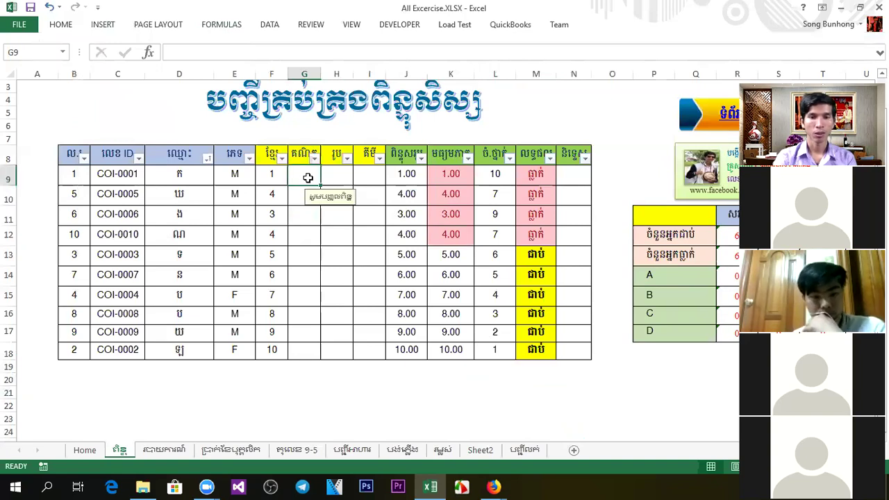
pyautogui.press('super')
pyautogui.press('super')
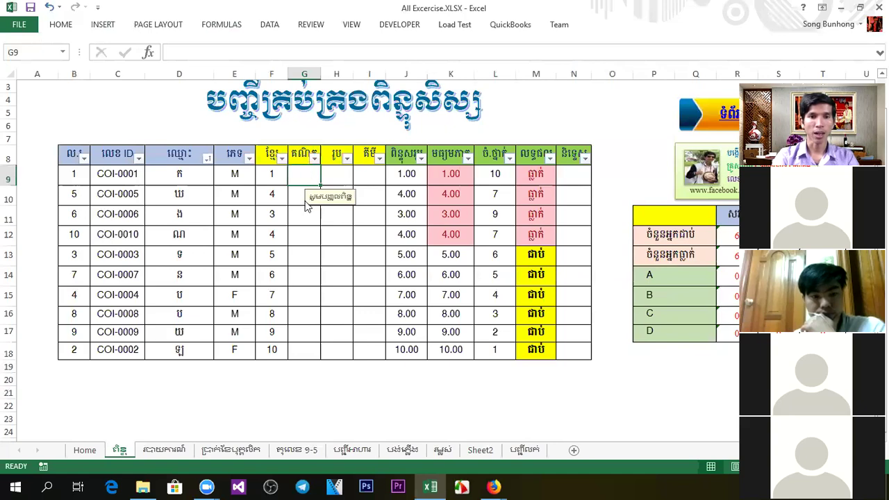
pyautogui.click(594, 418)
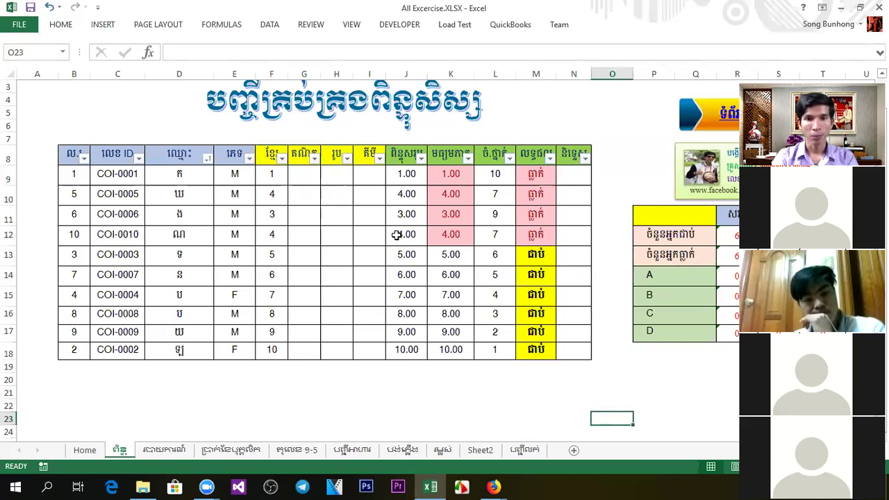
# Step: Find the highest score in F9:F18 with a MAX formula in K21, and clear that cell
pyautogui.click(442, 389)
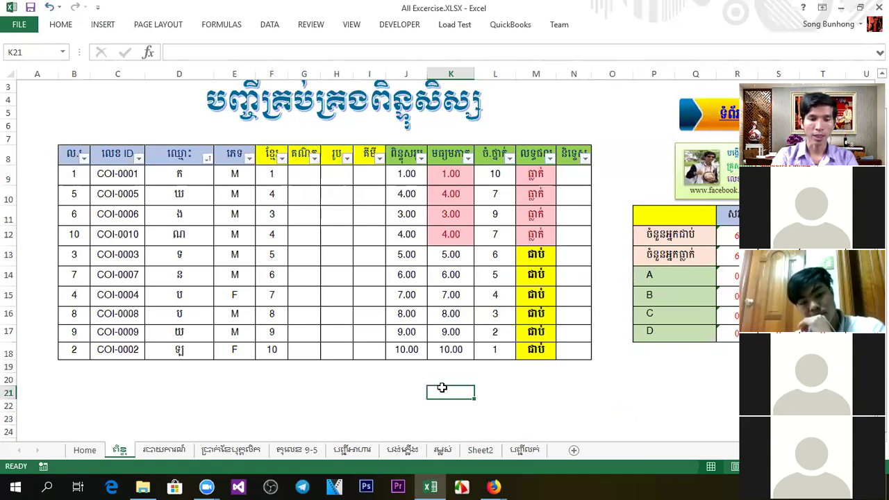
pyautogui.write('=max')
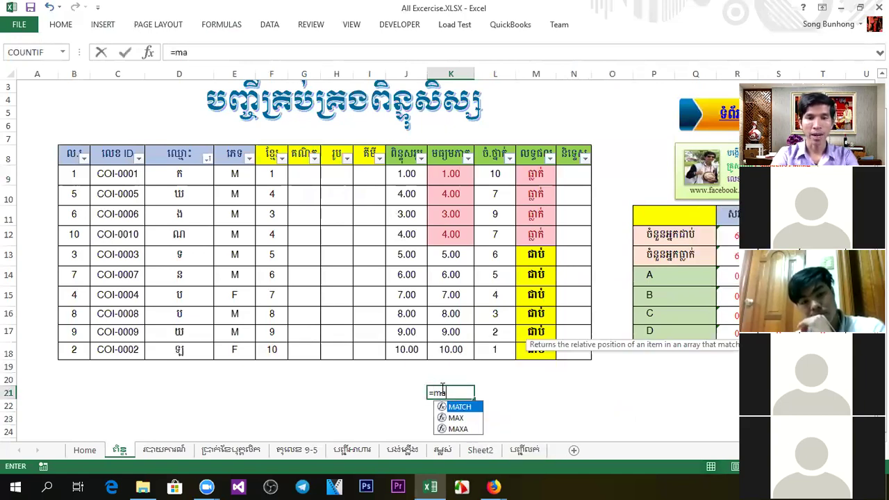
pyautogui.press('Tab')
pyautogui.moveTo(272, 173); pyautogui.dragTo(271, 349)
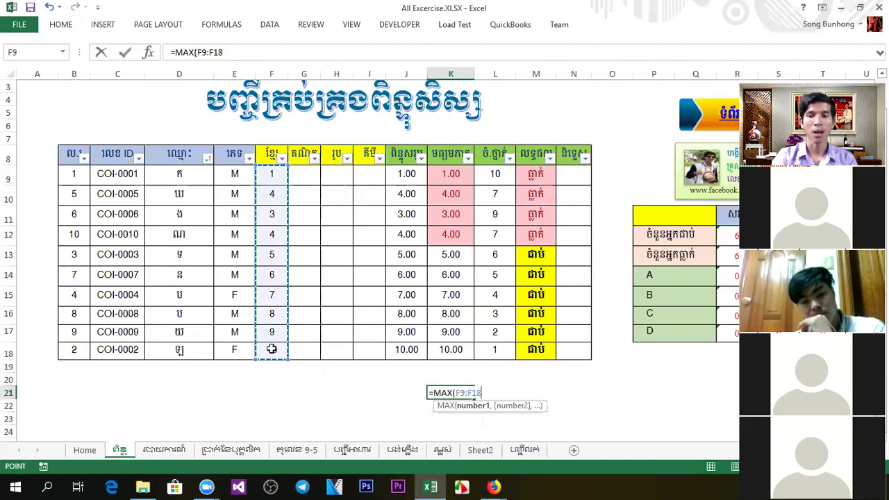
pyautogui.press('Return')
pyautogui.click(451, 392)
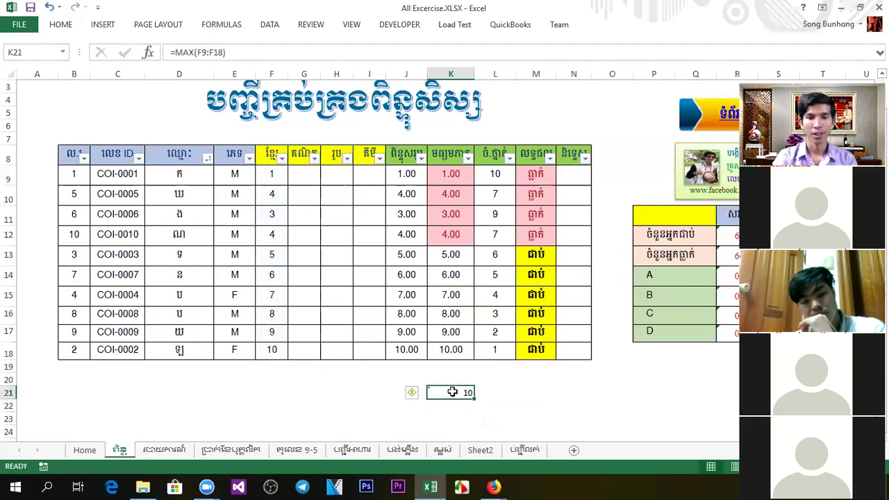
pyautogui.press('Delete')
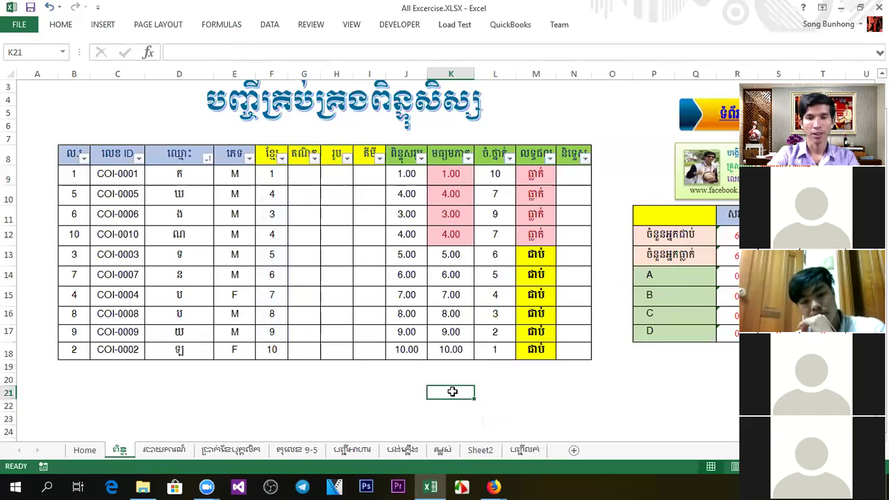
# Step: Sort the table by the column F scores from largest to smallest, and undo the sort
pyautogui.click(392, 402)
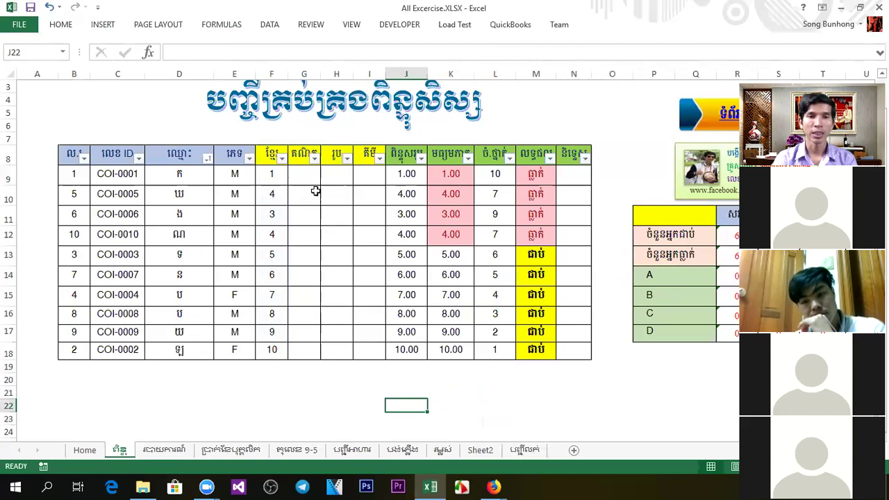
pyautogui.click(281, 159)
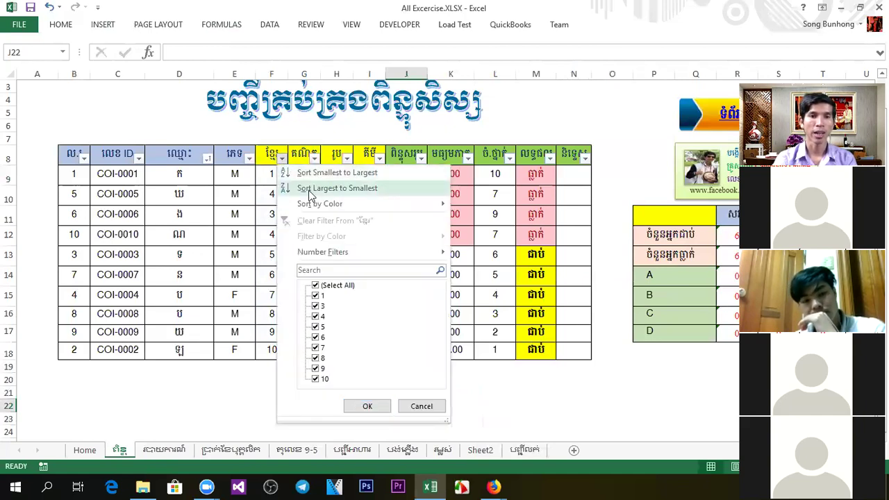
pyautogui.click(303, 187)
pyautogui.click(276, 175)
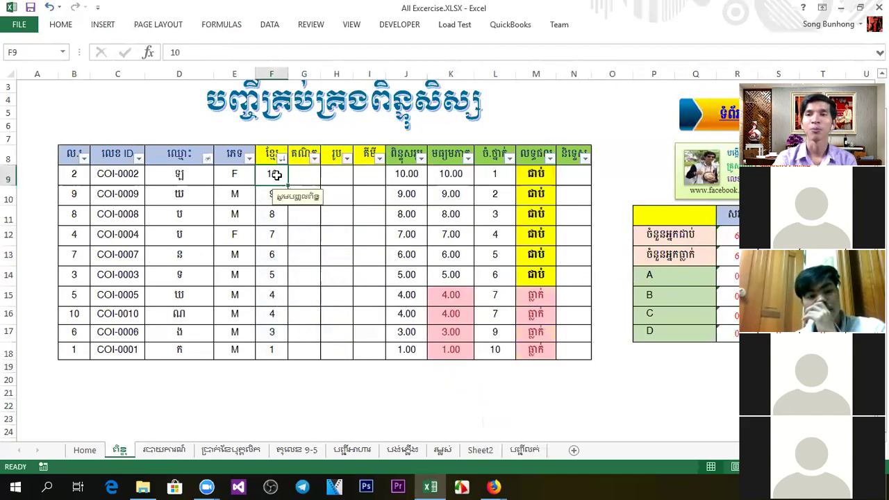
pyautogui.click(355, 394)
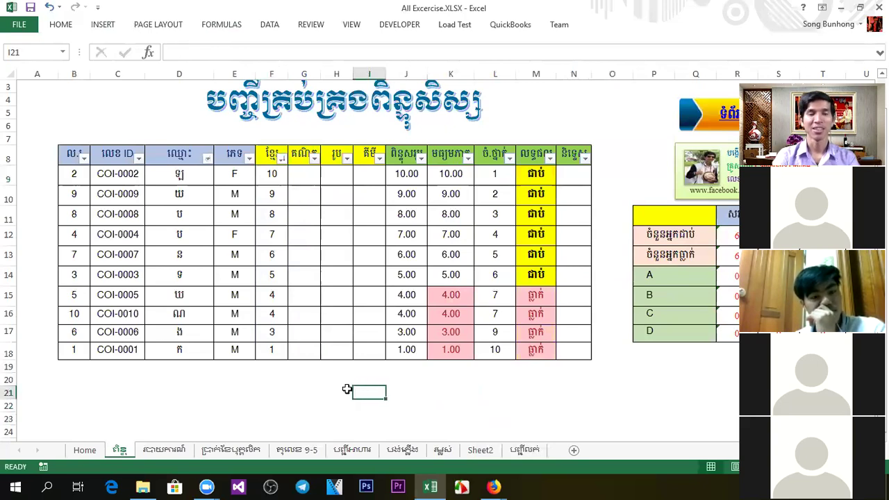
pyautogui.hotkey('ctrl', 'z')
pyautogui.click(451, 405)
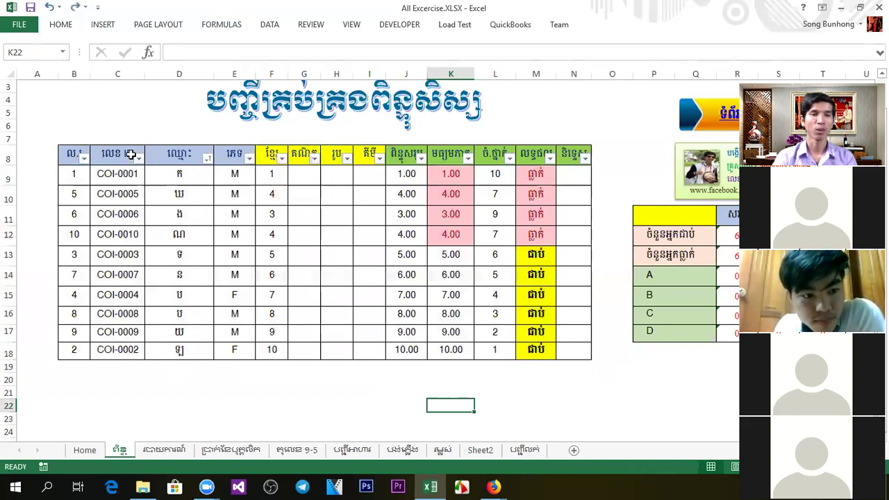
# Step: Sort the student table by the sequence numbers in column B from smallest to largest
pyautogui.click(83, 160)
pyautogui.click(104, 174)
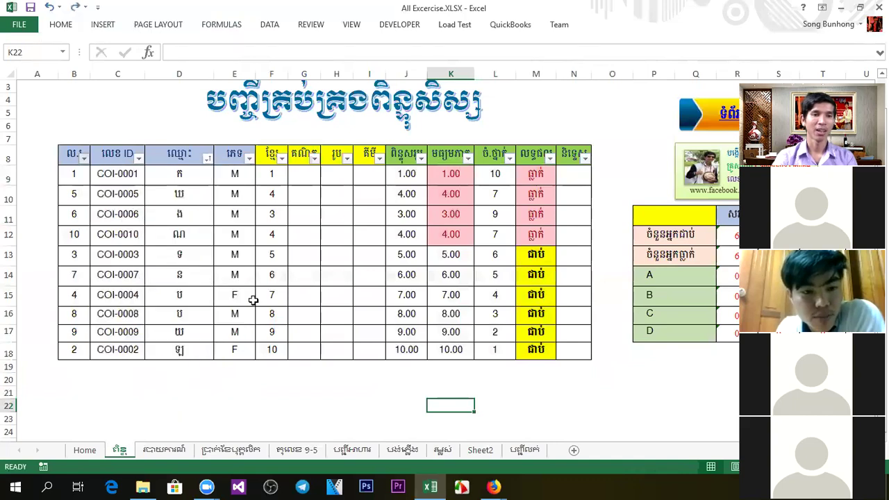
pyautogui.click(315, 396)
pyautogui.click(560, 416)
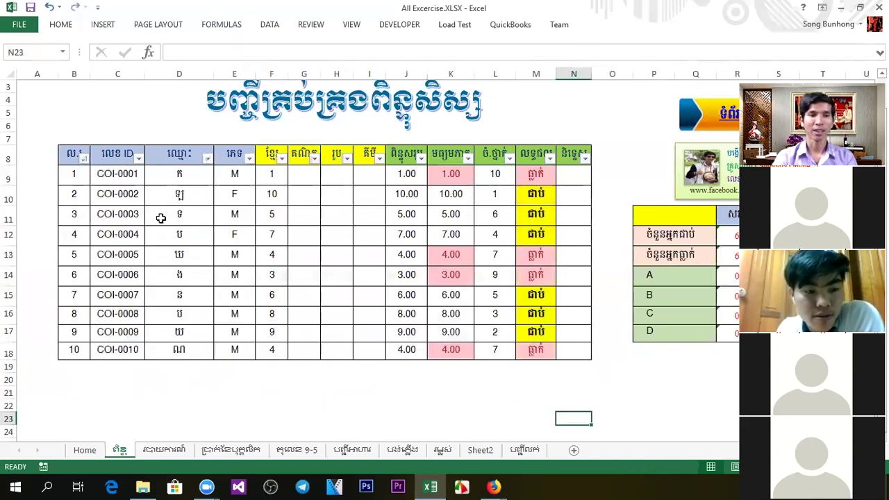
pyautogui.click(77, 176)
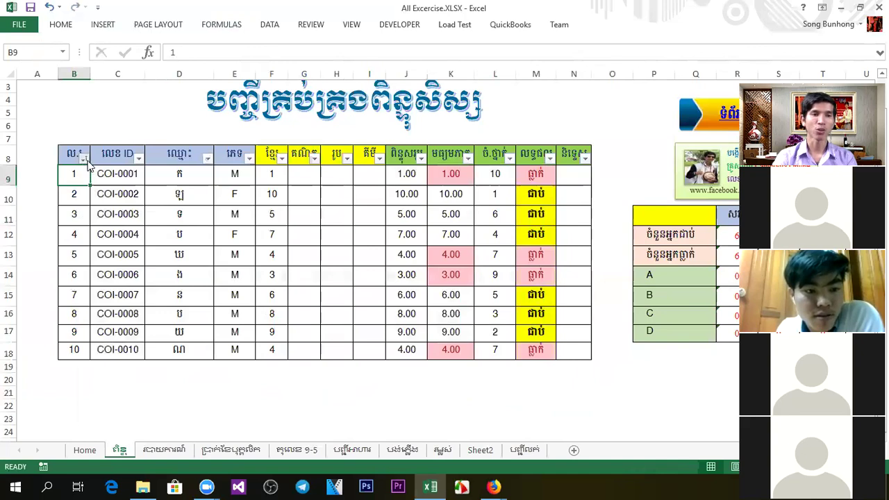
pyautogui.click(84, 158)
pyautogui.click(420, 393)
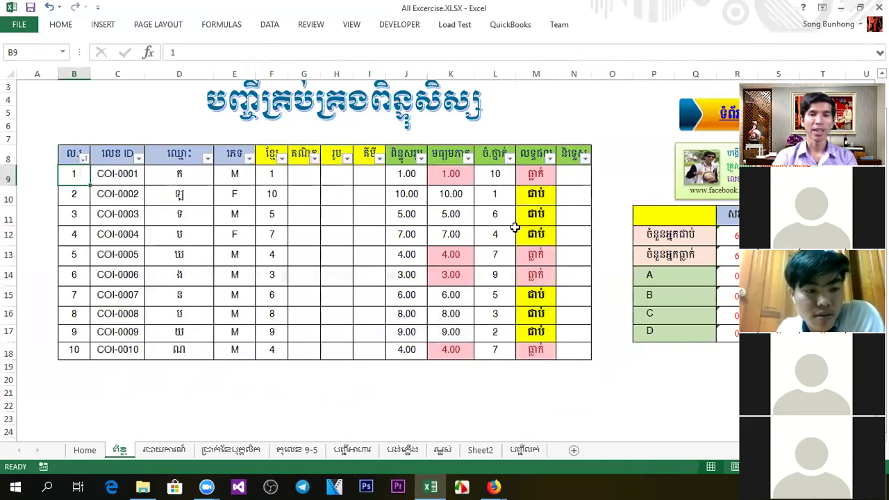
# Step: Sort the student table by the class rank in column L from smallest to largest
pyautogui.click(510, 159)
pyautogui.click(542, 174)
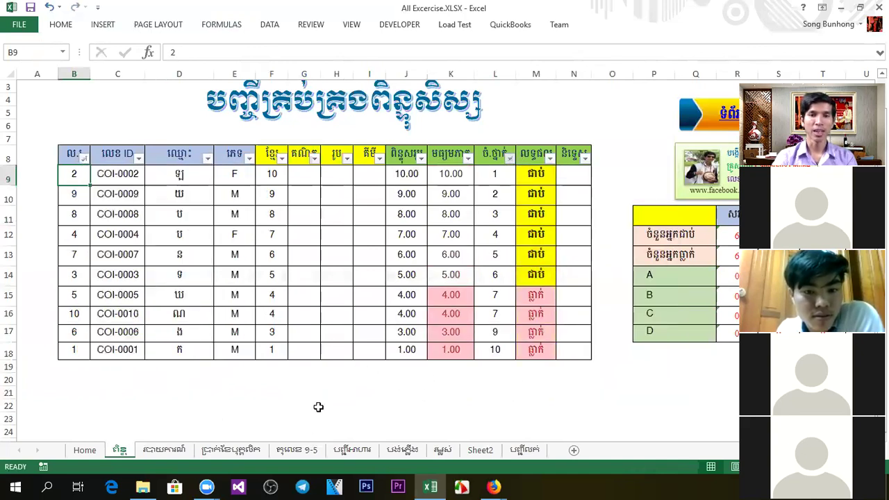
pyautogui.click(304, 432)
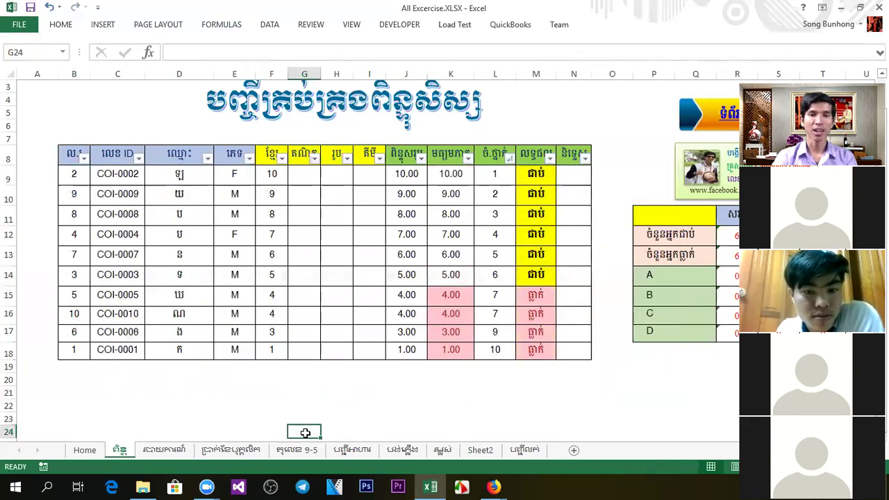
# Step: Restore the student list to ascending order by the sequence numbers in column B
pyautogui.click(84, 159)
pyautogui.click(94, 173)
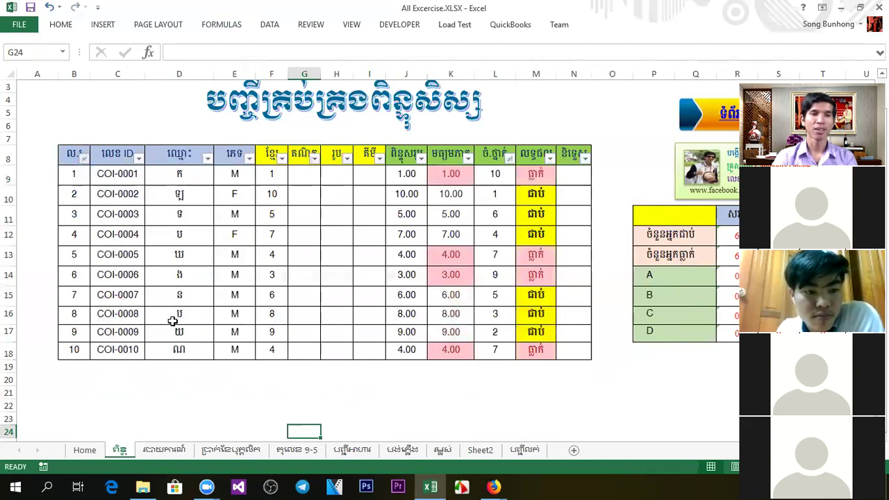
pyautogui.click(330, 418)
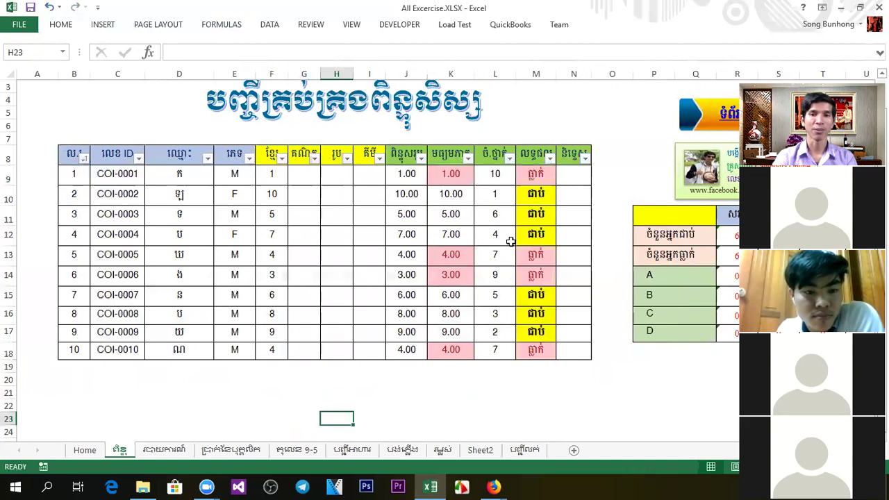
pyautogui.click(574, 403)
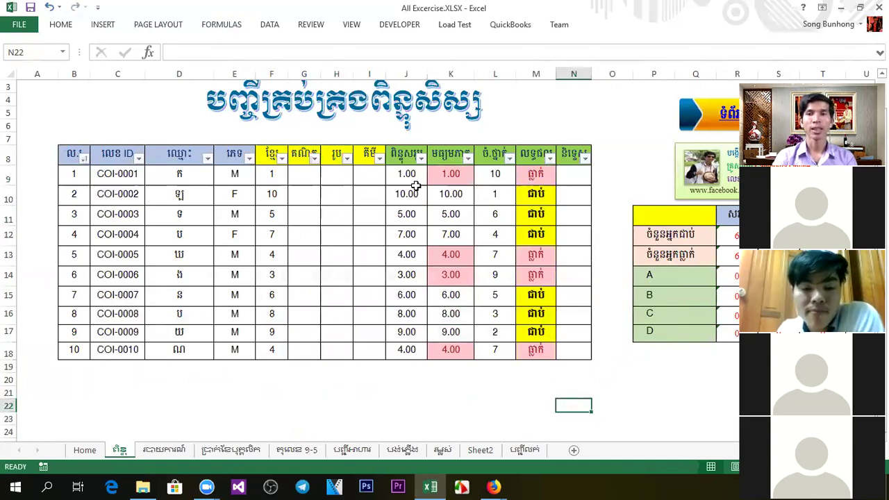
pyautogui.click(276, 182)
pyautogui.click(318, 179)
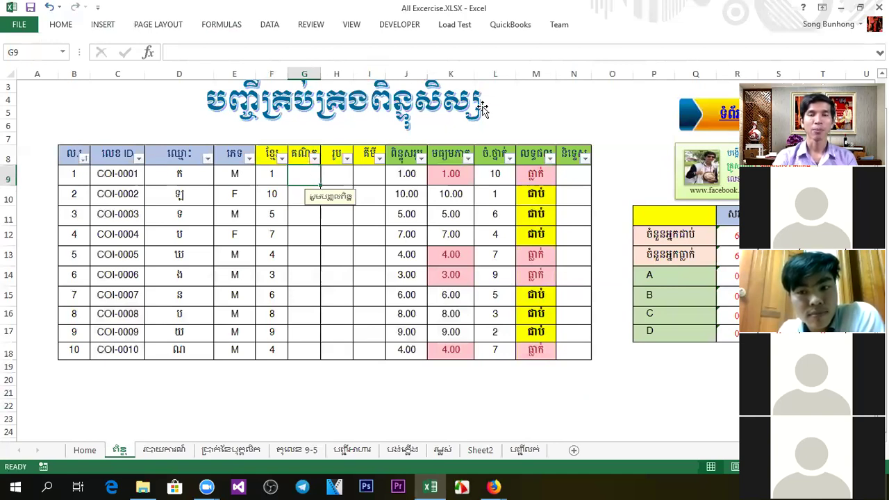
pyautogui.click(286, 391)
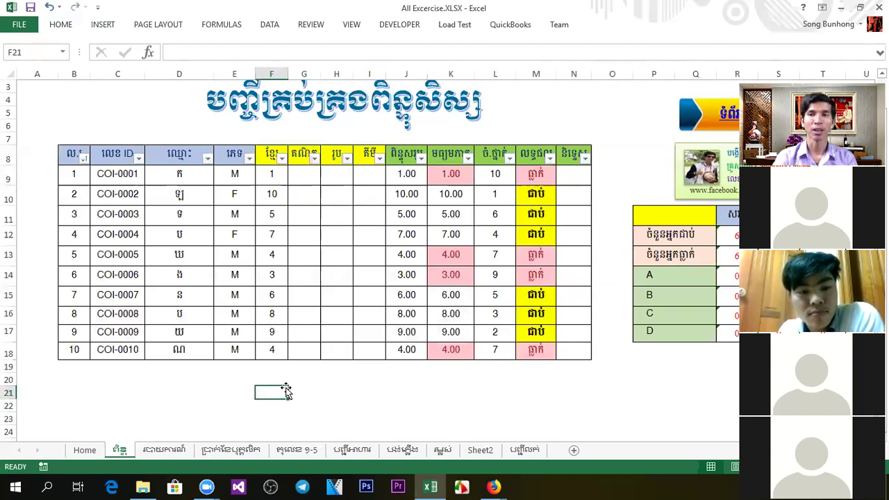
pyautogui.click(335, 391)
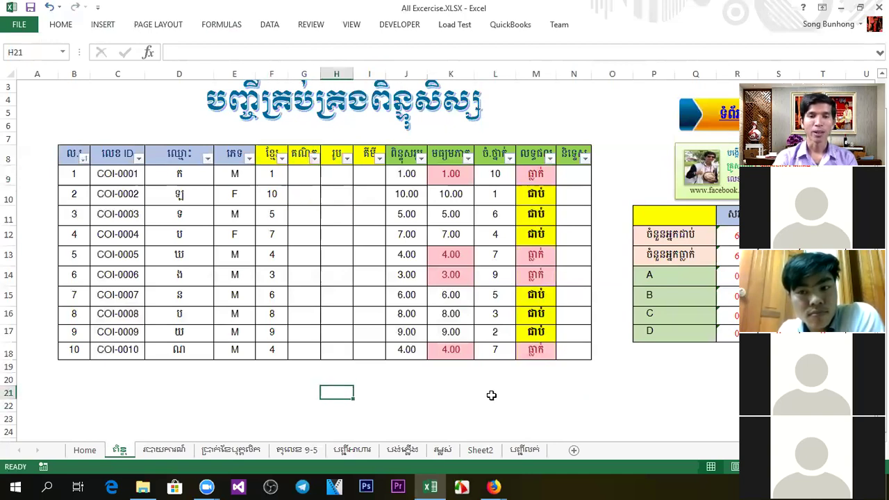
pyautogui.click(491, 393)
pyautogui.click(358, 392)
pyautogui.click(312, 391)
pyautogui.click(440, 391)
pyautogui.click(340, 379)
pyautogui.click(284, 392)
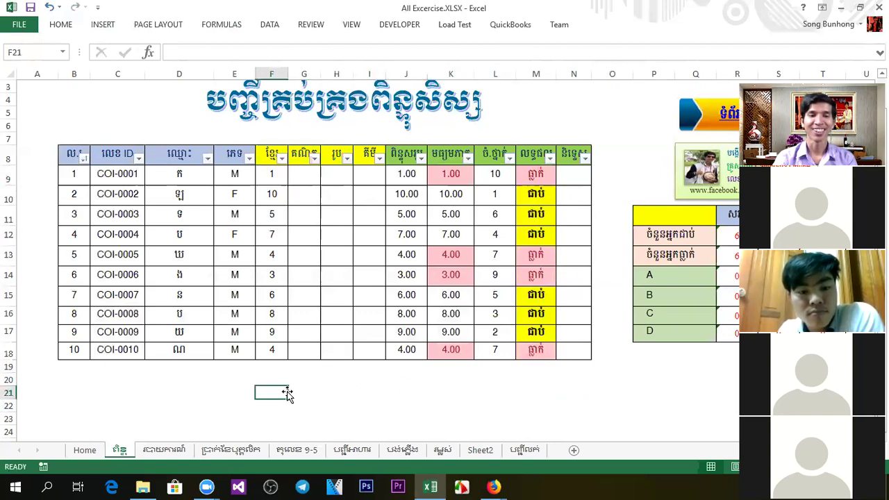
pyautogui.click(343, 395)
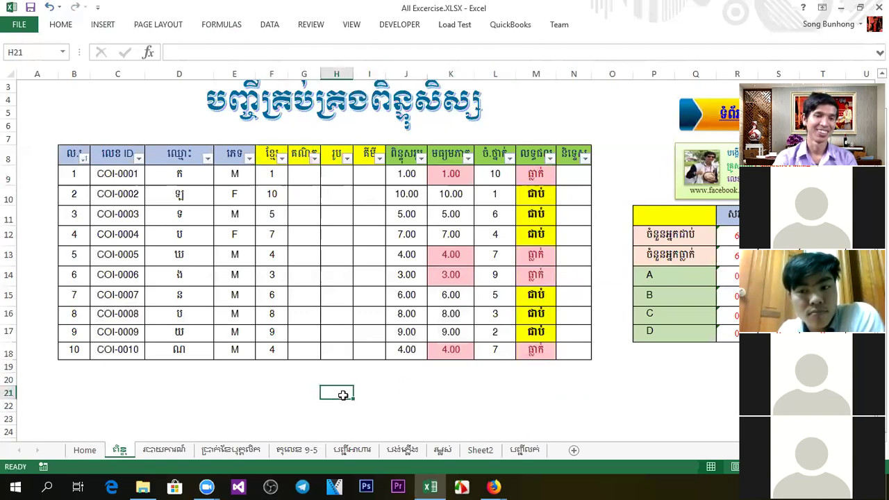
pyautogui.click(452, 402)
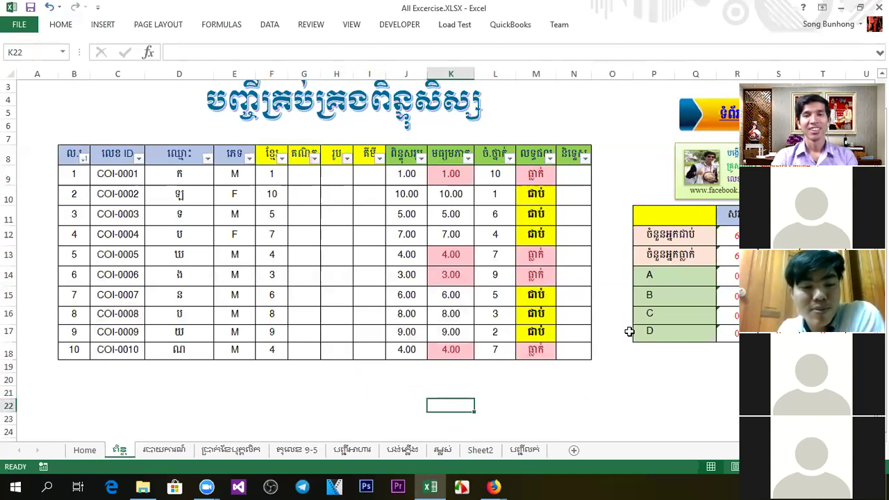
pyautogui.click(595, 393)
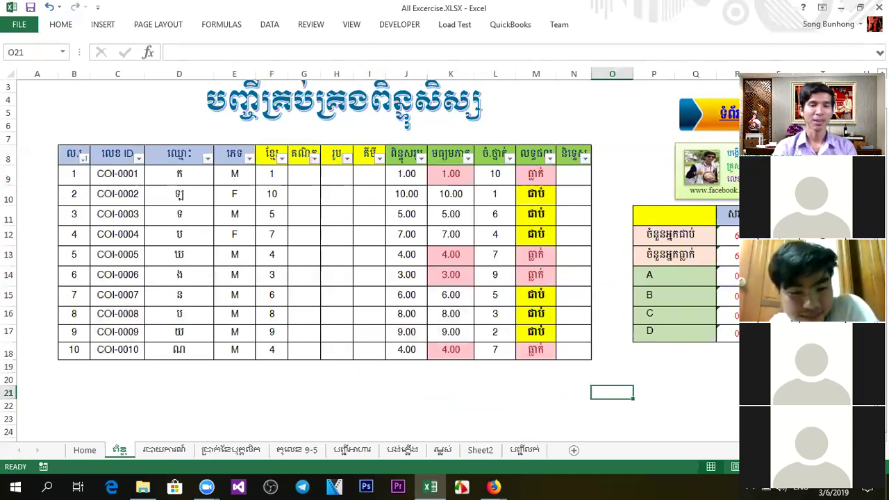
pyautogui.click(400, 390)
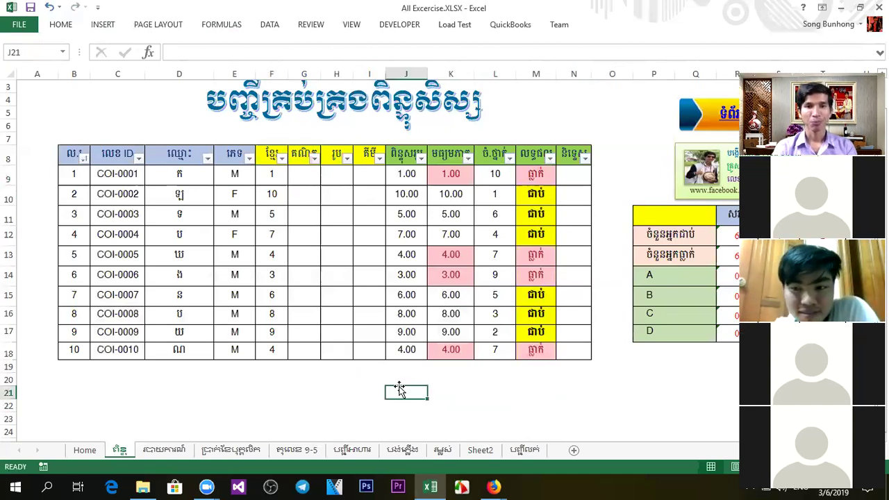
pyautogui.click(478, 106)
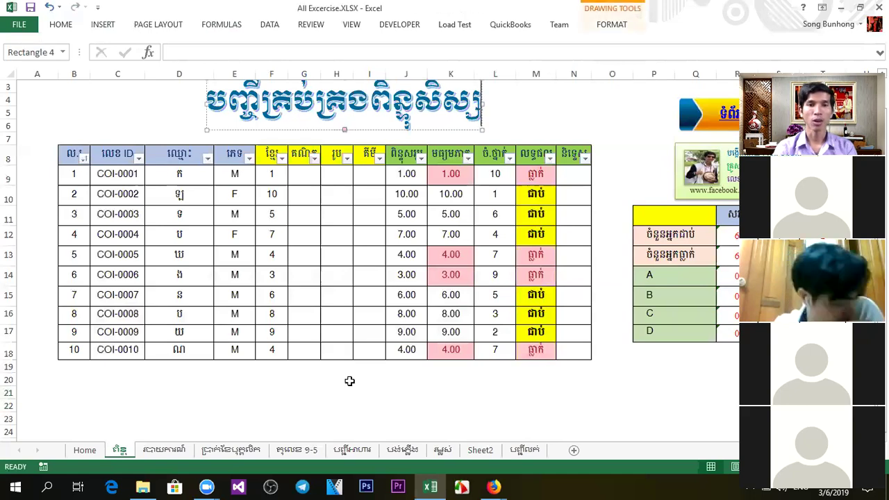
pyautogui.click(303, 396)
# Step: Enter scores 5, 6 and 7 for student COI-0001 in the three empty subject columns G, H and I
pyautogui.moveTo(272, 174); pyautogui.dragTo(283, 351)
pyautogui.click(301, 173)
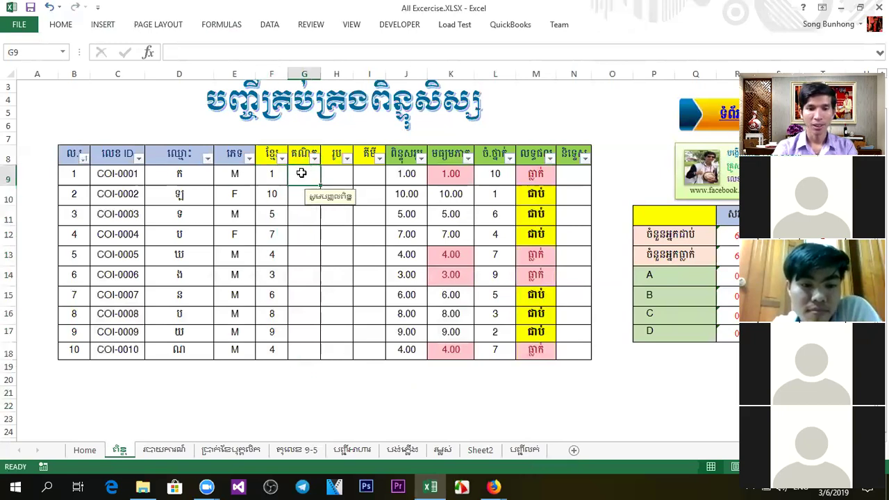
pyautogui.write('5')
pyautogui.press('Tab')
pyautogui.write('6')
pyautogui.press('Tab')
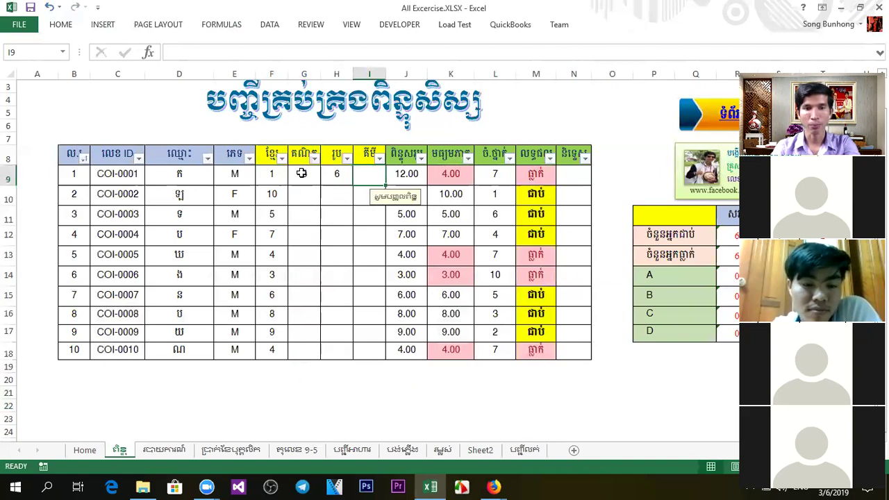
pyautogui.write('7')
pyautogui.press('Return')
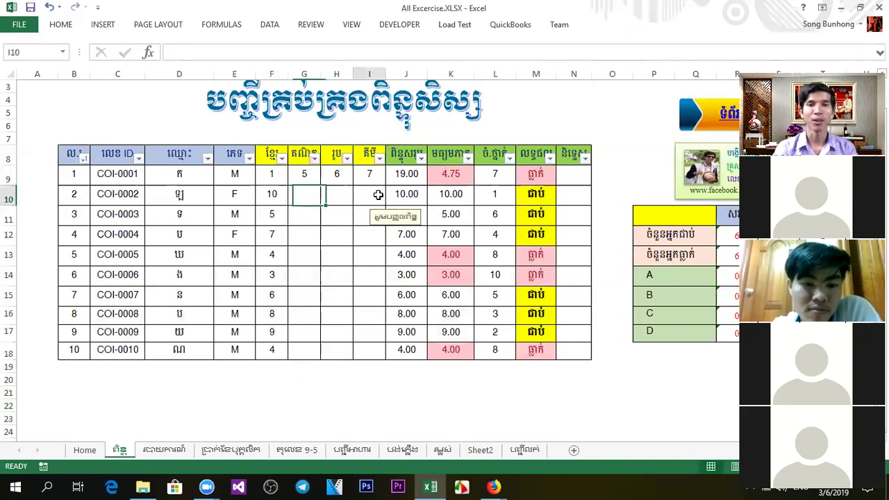
pyautogui.click(487, 175)
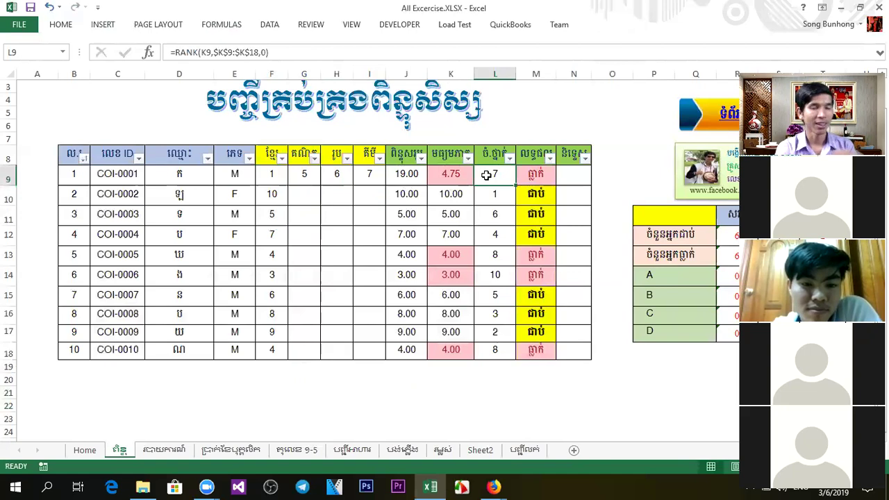
pyautogui.click(381, 201)
pyautogui.click(336, 199)
pyautogui.click(298, 198)
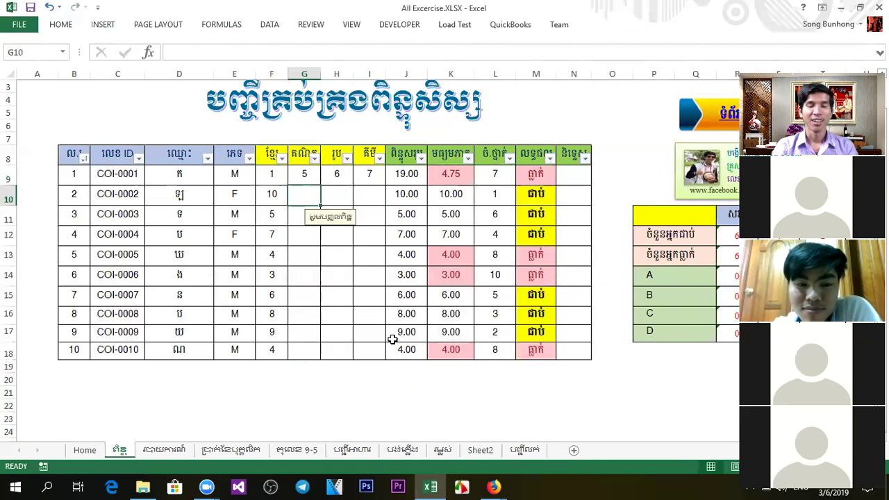
pyautogui.click(452, 420)
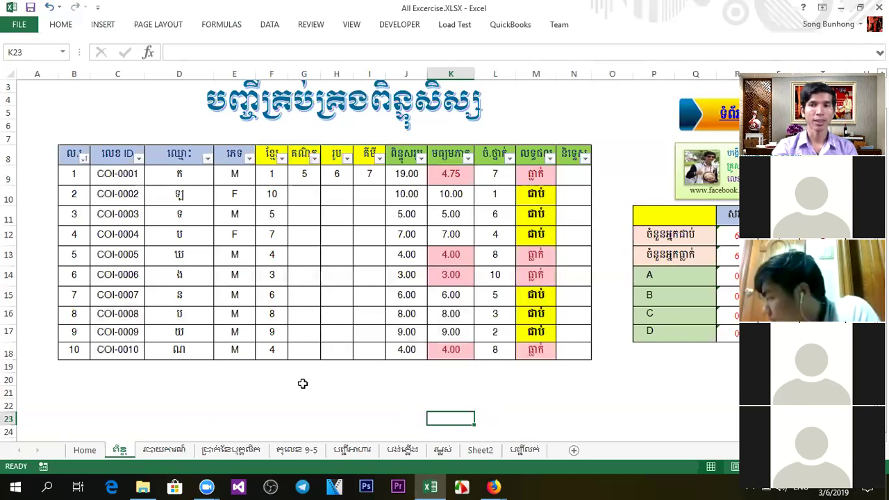
pyautogui.click(359, 405)
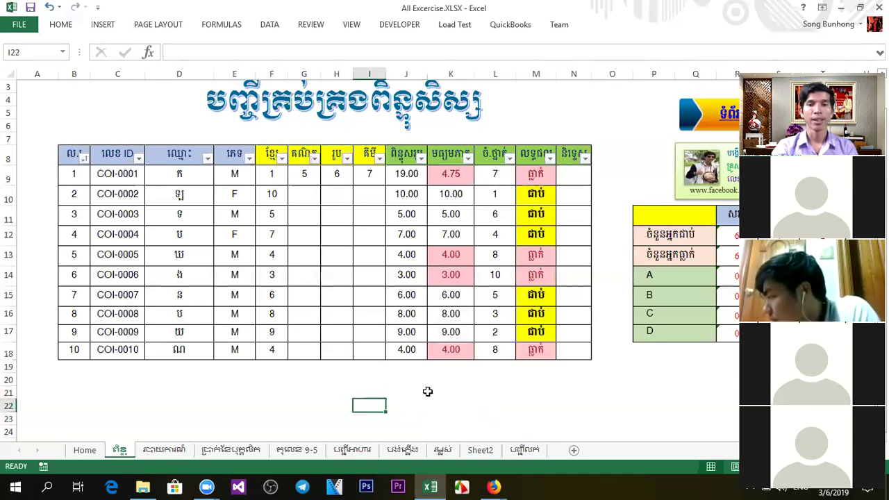
pyautogui.click(548, 403)
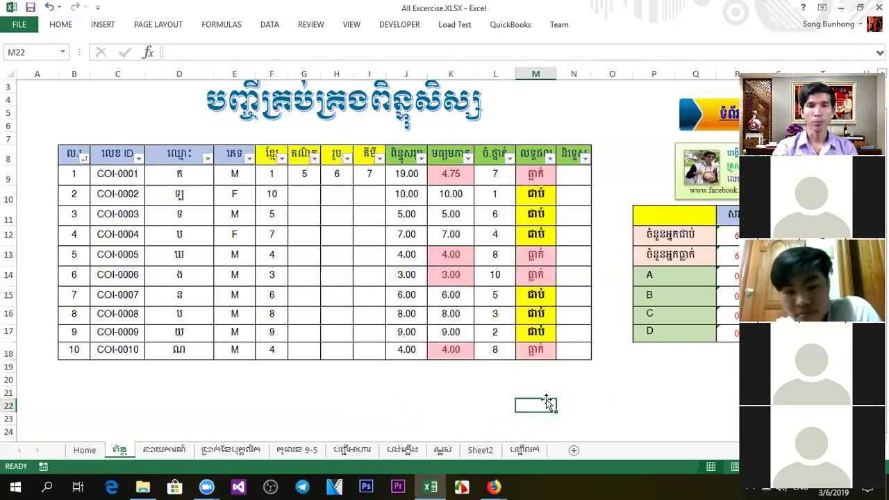
# Step: Look through the loan, motorcycle sales, invoice, payroll and travel expense report sheets, ending back on the student score sheet
pyautogui.click(441, 452)
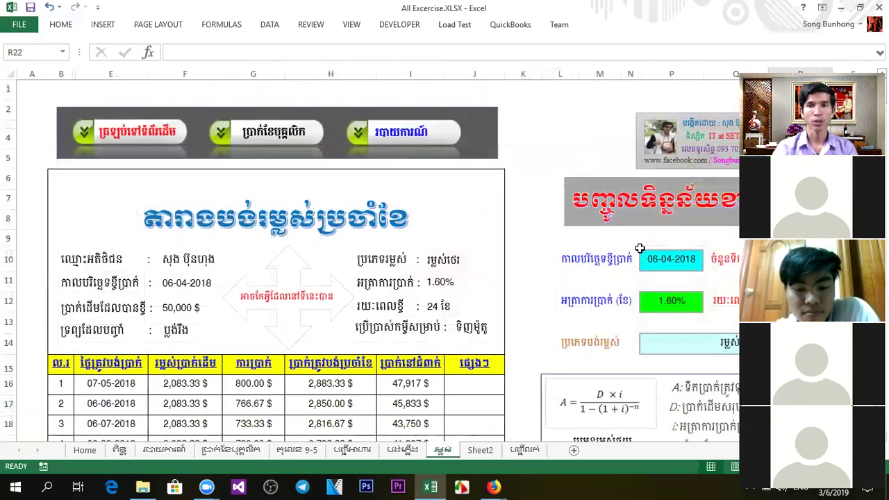
pyautogui.click(525, 450)
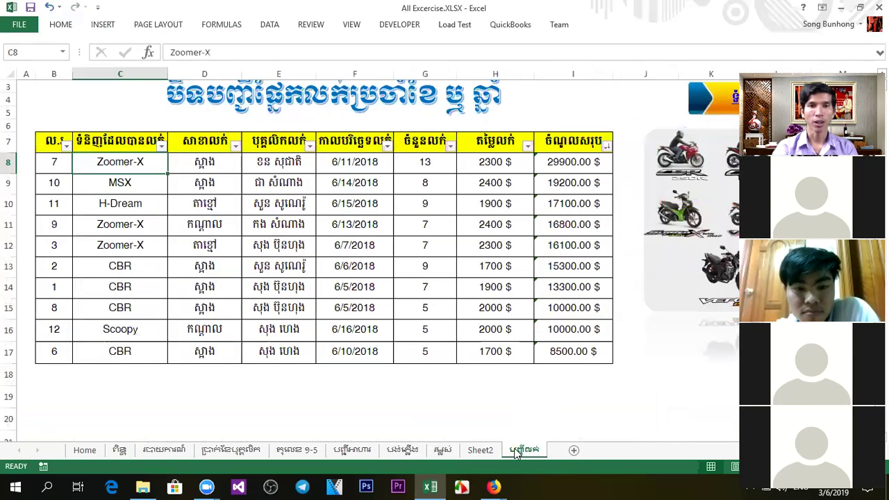
pyautogui.hscroll(5, 375, 243)
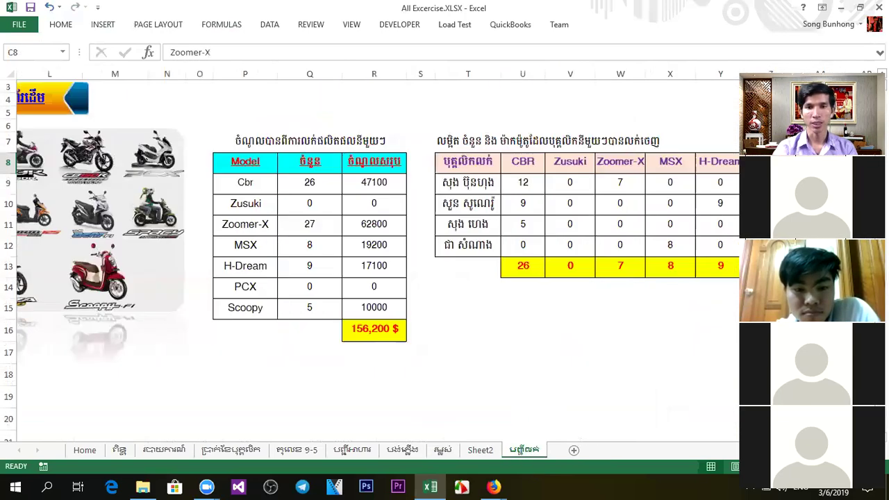
pyautogui.click(385, 203)
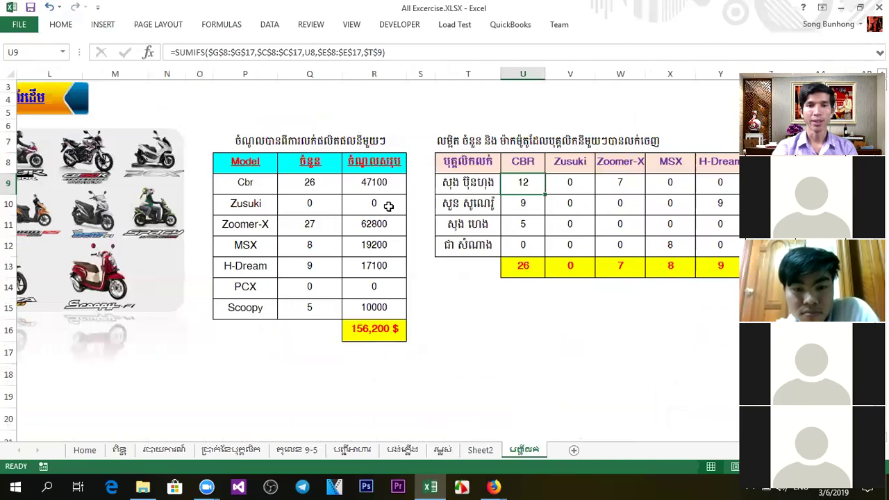
pyautogui.click(297, 452)
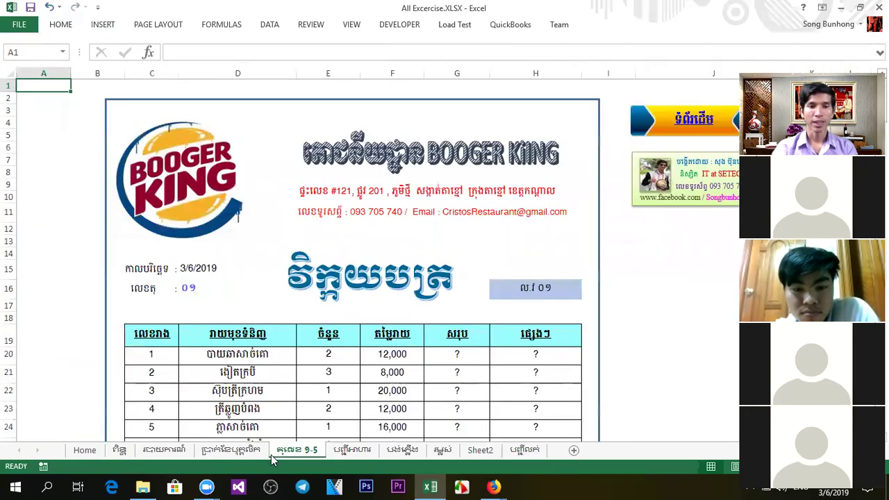
pyautogui.click(240, 451)
pyautogui.click(155, 451)
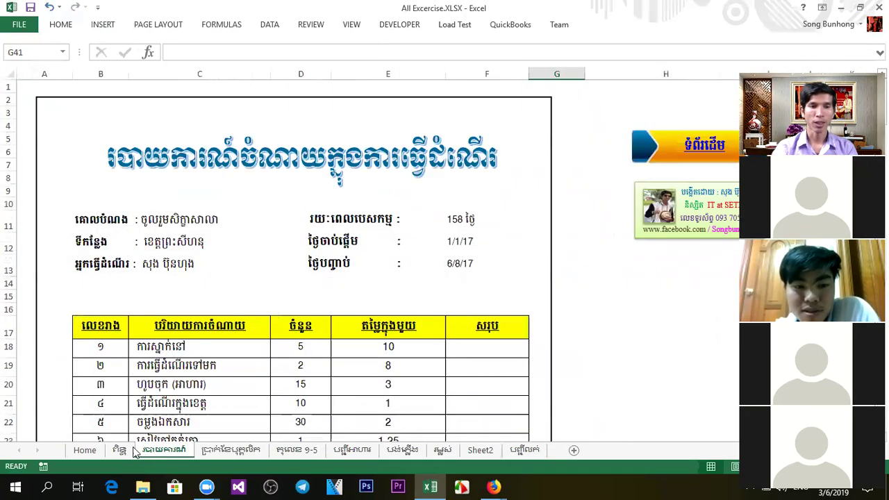
pyautogui.click(119, 452)
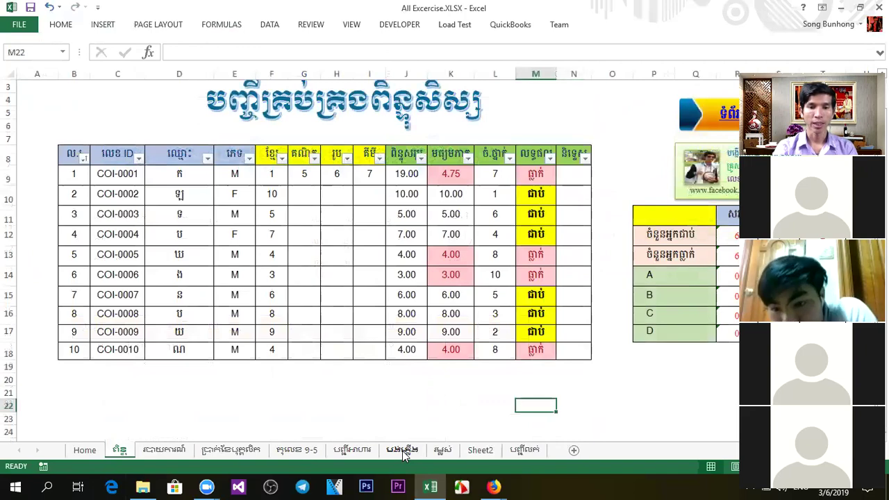
# Step: Copy the loan input block with date, amount, interest rate, term and repayment type, starting at cell L10 of the loan sheet
pyautogui.click(443, 451)
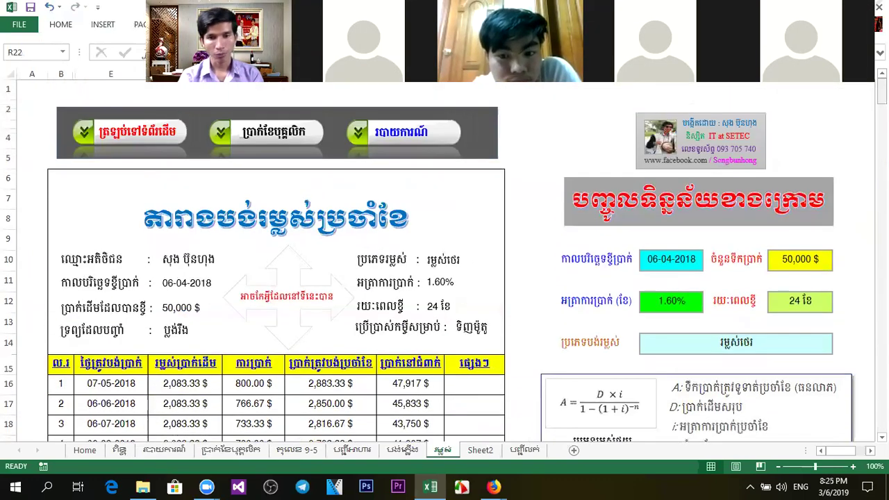
pyautogui.moveTo(882, 92)
pyautogui.mouseDown()
pyautogui.moveTo(881, 109)
pyautogui.moveTo(881, 92)
pyautogui.mouseUp()
pyautogui.click(568, 259)
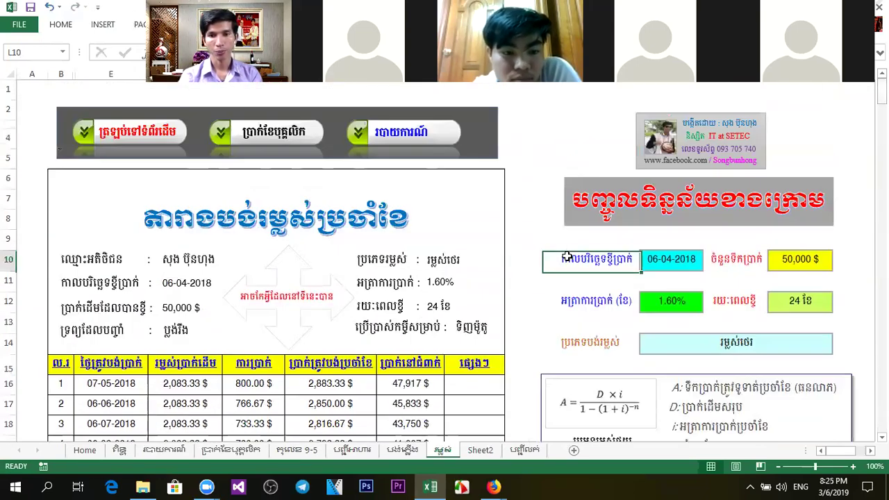
pyautogui.moveTo(568, 258); pyautogui.dragTo(789, 339)
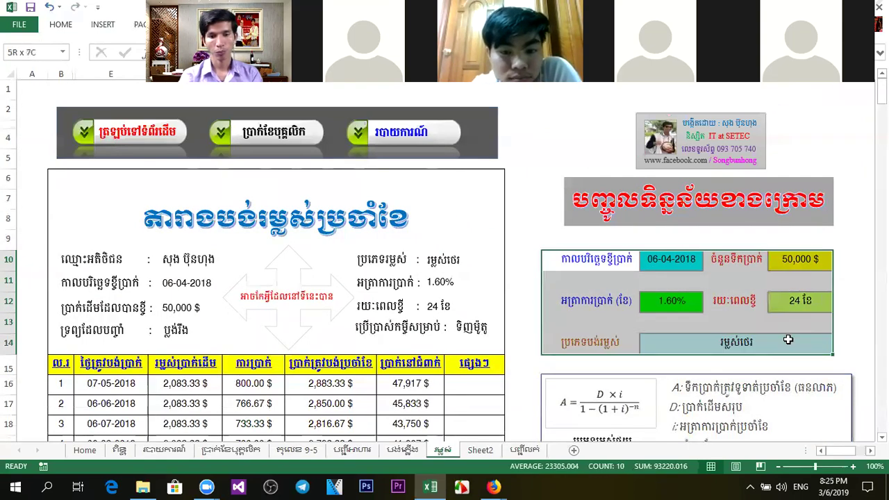
pyautogui.hotkey('ctrl', 'c')
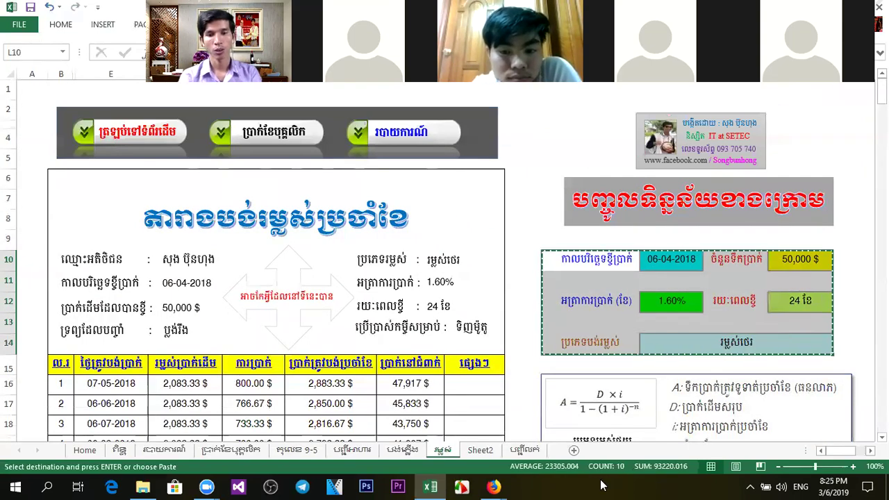
# Step: Add a new blank worksheet after Sheet2 and paste the copied loan input block at cell N3
pyautogui.click(481, 450)
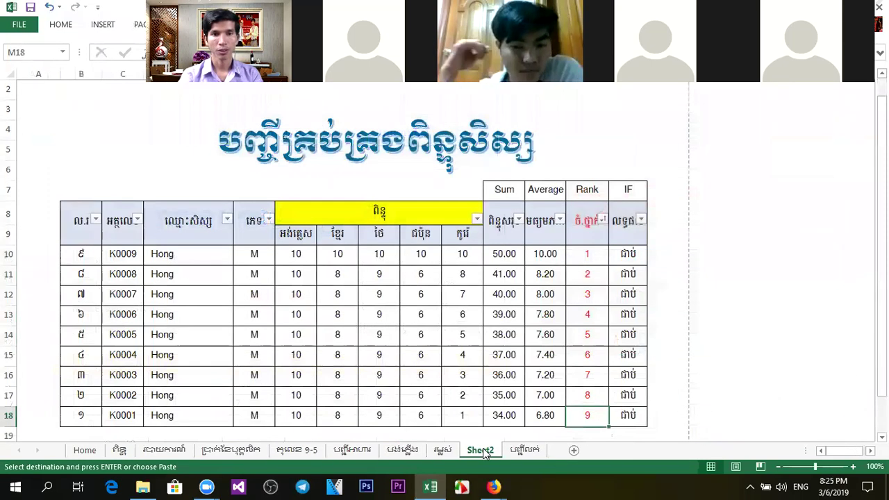
pyautogui.click(590, 450)
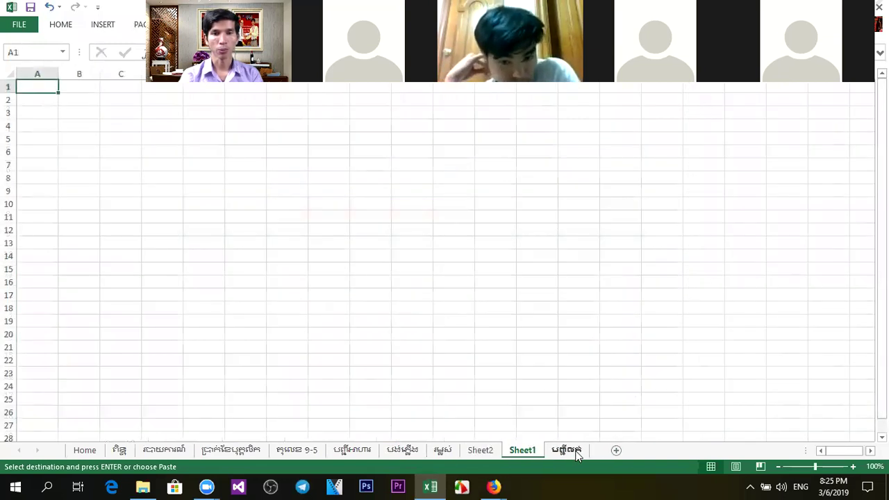
pyautogui.click(592, 111)
pyautogui.hotkey('ctrl', 'v')
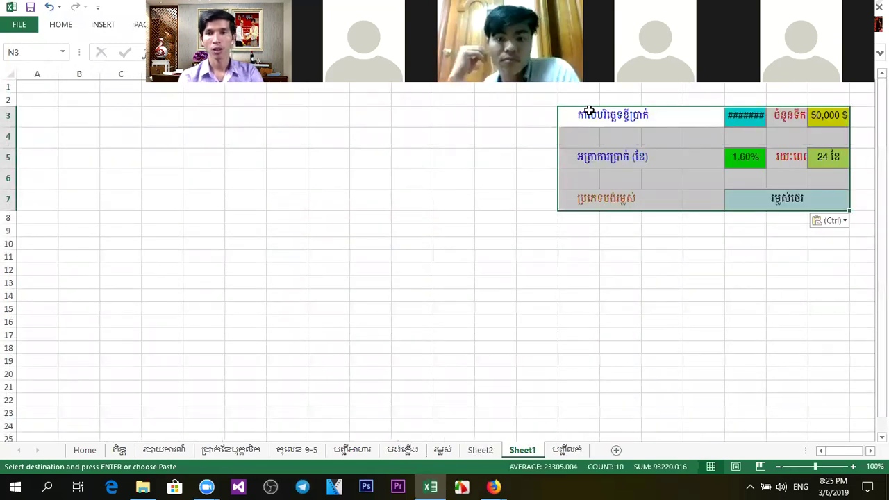
pyautogui.click(674, 330)
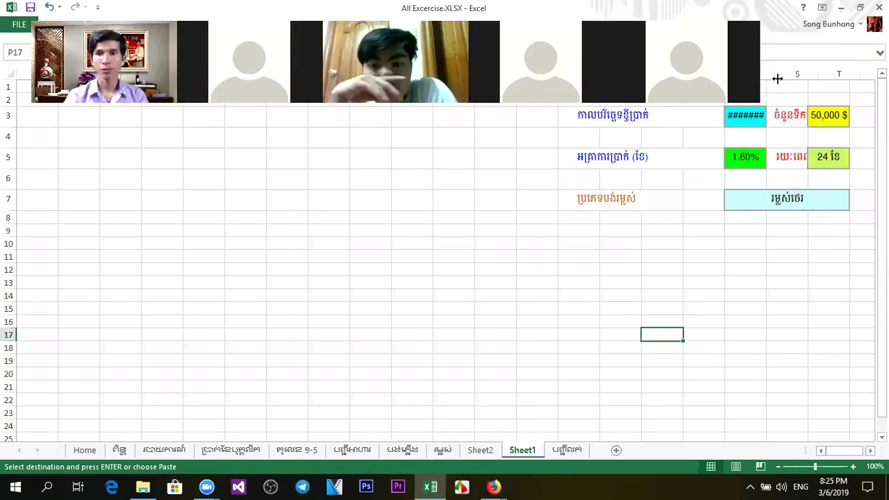
# Step: Auto-fit the width of column R on the new sheet to the pasted loan date
pyautogui.doubleClick(766, 74)
pyautogui.press('Left')
pyautogui.press('Up')
pyautogui.press('Up')
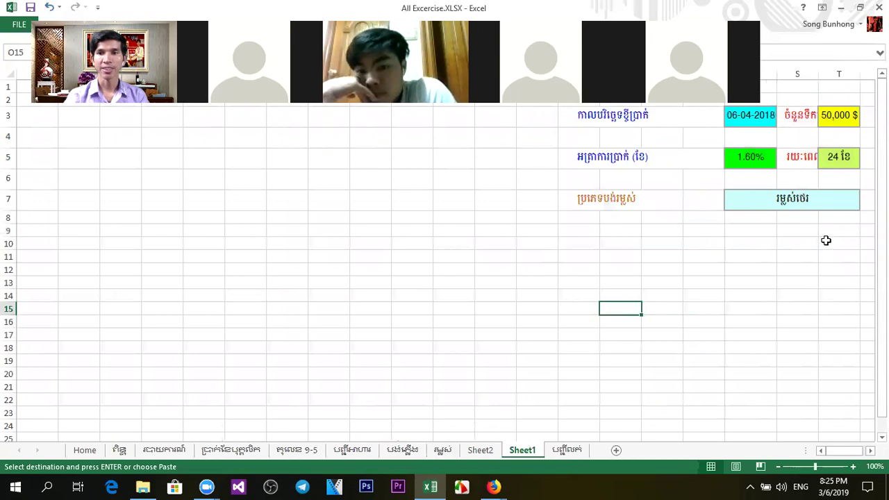
# Step: Return to the loan sheet, clear the copy selection and examine the repayment schedule down to its totals row
pyautogui.click(442, 450)
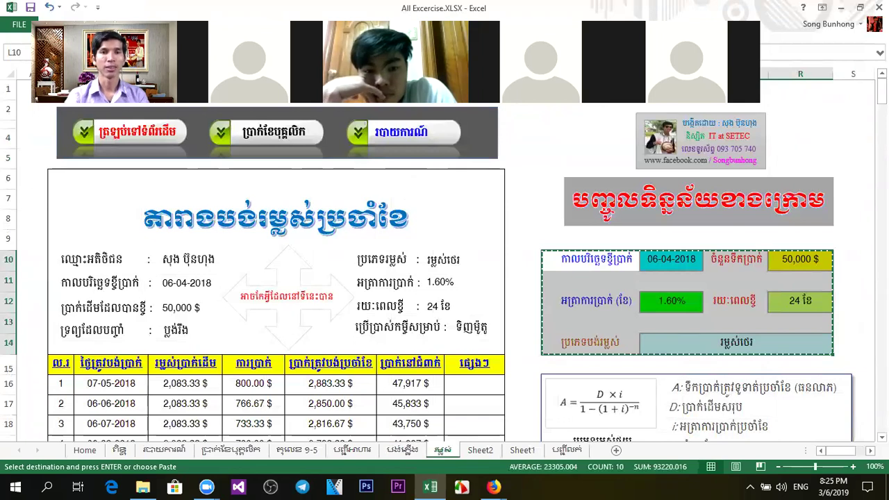
pyautogui.press('Escape')
pyautogui.click(560, 139)
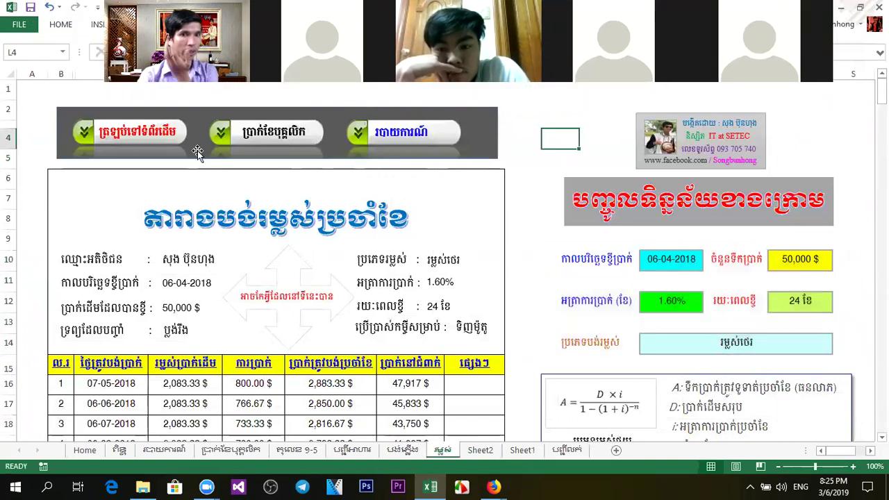
pyautogui.scroll(-8, 444, 264)
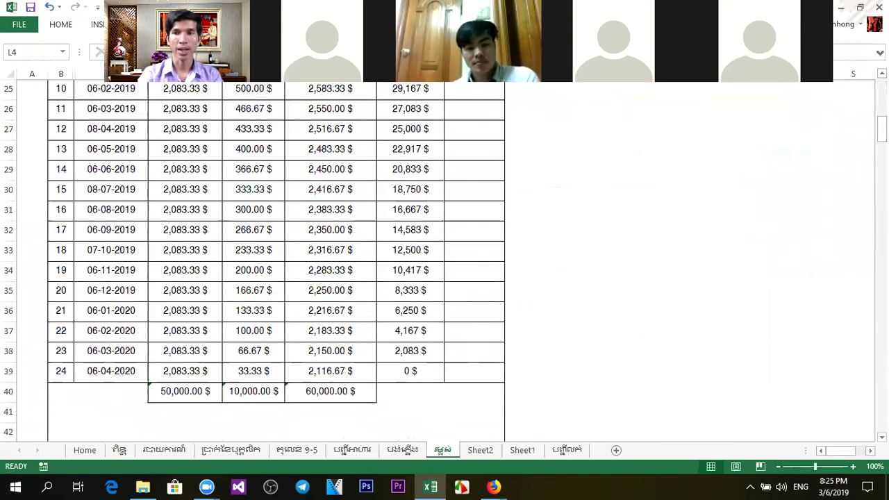
# Step: Copy the whole repayment schedule area of the loan sheet, from the title block down to row 71
pyautogui.scroll(8, 444, 264)
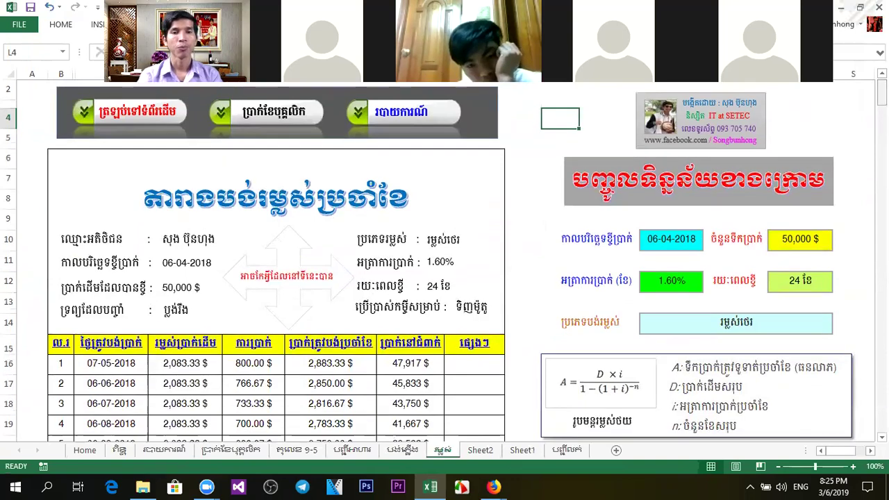
pyautogui.moveTo(881, 97); pyautogui.dragTo(881, 96)
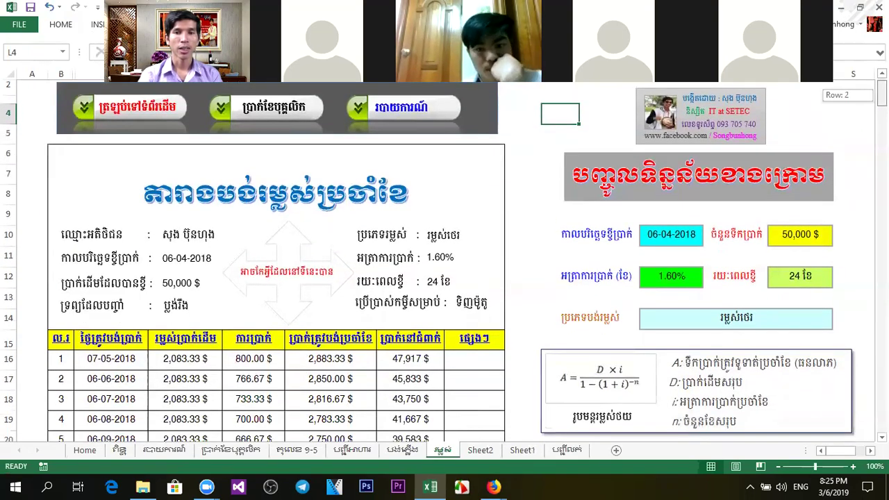
pyautogui.scroll(-1, 253, 258)
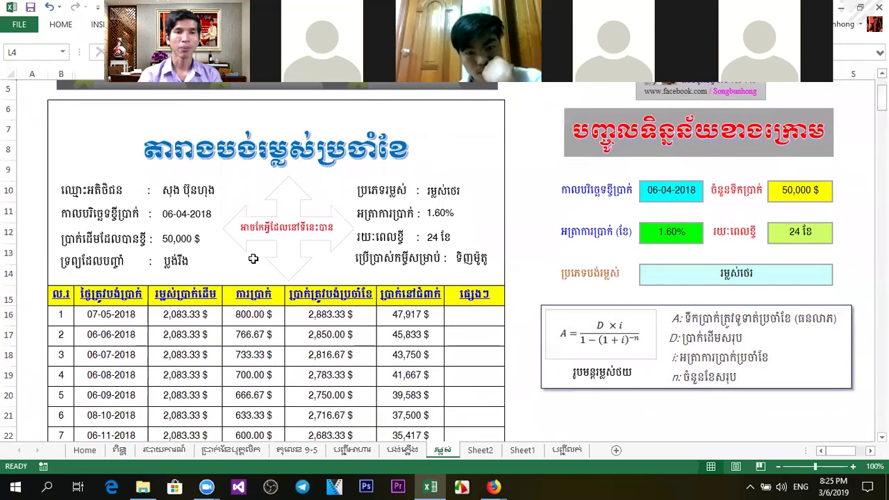
pyautogui.moveTo(56, 113); pyautogui.dragTo(488, 484)
pyautogui.moveTo(504, 409); pyautogui.dragTo(498, 295)
pyautogui.hotkey('ctrl', 'c')
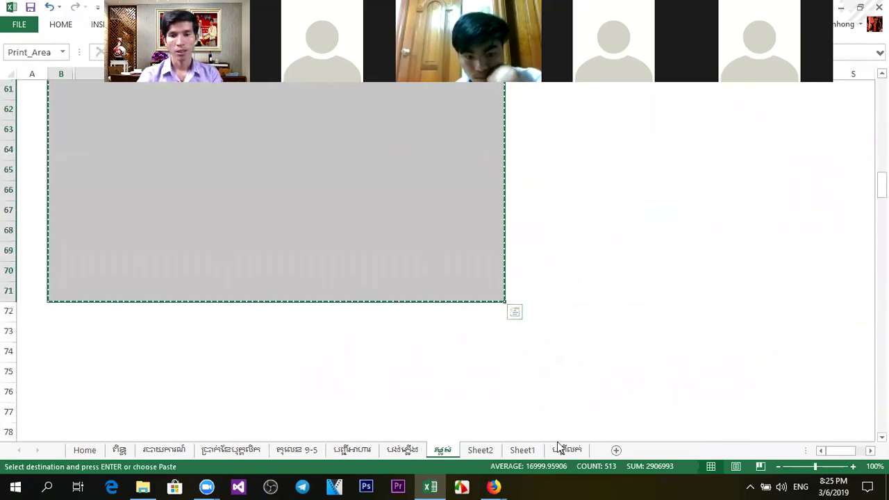
# Step: Paste the copied repayment schedule into Sheet1 starting at cell B5
pyautogui.click(531, 450)
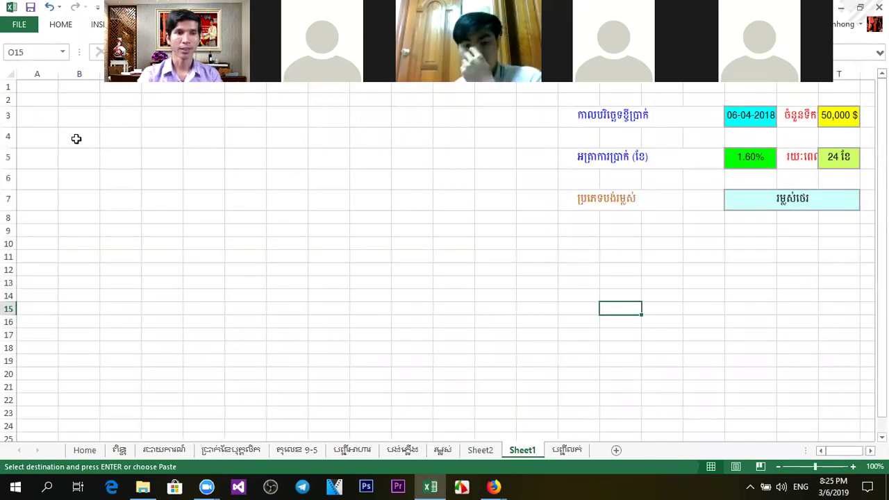
pyautogui.click(72, 162)
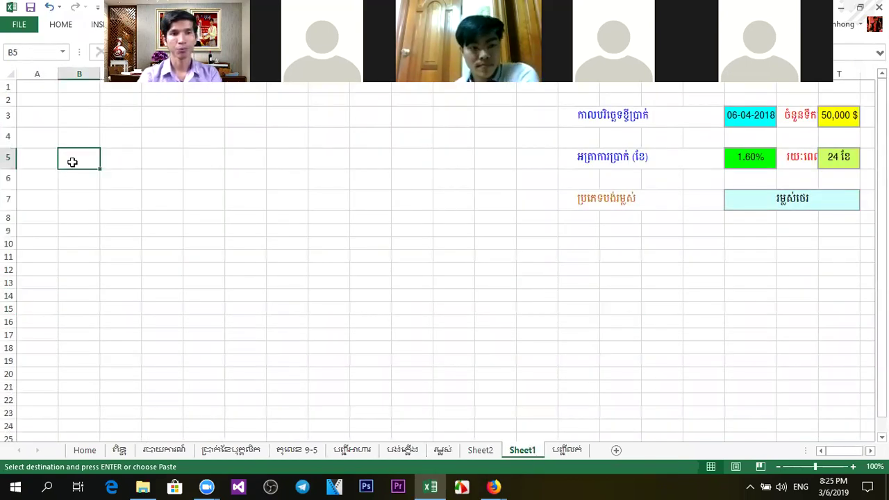
pyautogui.hotkey('ctrl', 'v')
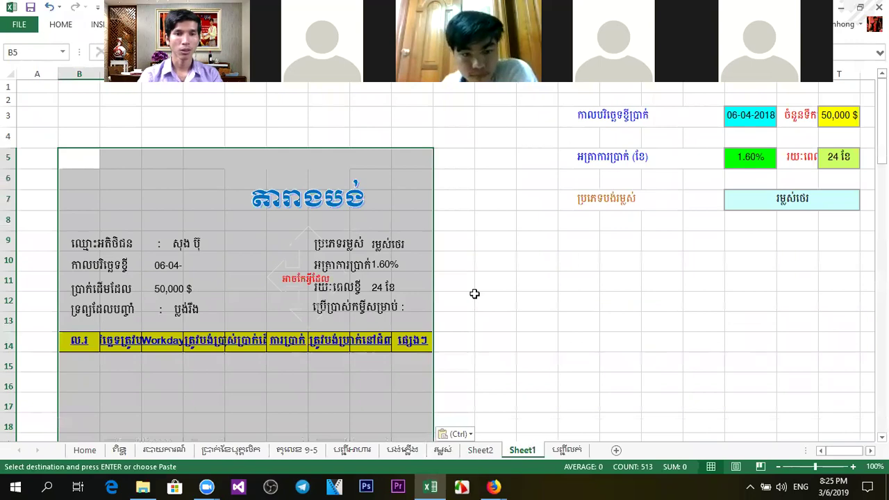
pyautogui.click(475, 297)
# Step: Delete the four-way arrow shape with red text between the two columns of loan details on Sheet1
pyautogui.moveTo(882, 116)
pyautogui.mouseDown()
pyautogui.moveTo(883, 185)
pyautogui.moveTo(882, 116)
pyautogui.moveTo(882, 130)
pyautogui.mouseUp()
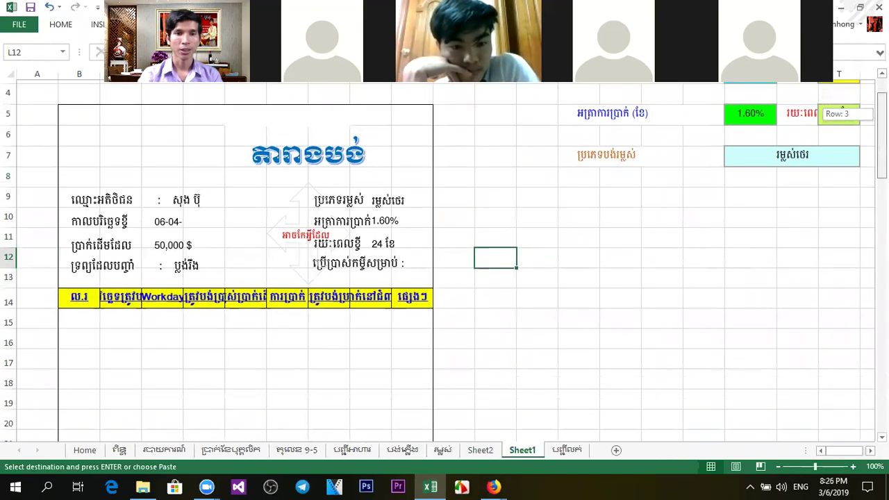
pyautogui.click(303, 230)
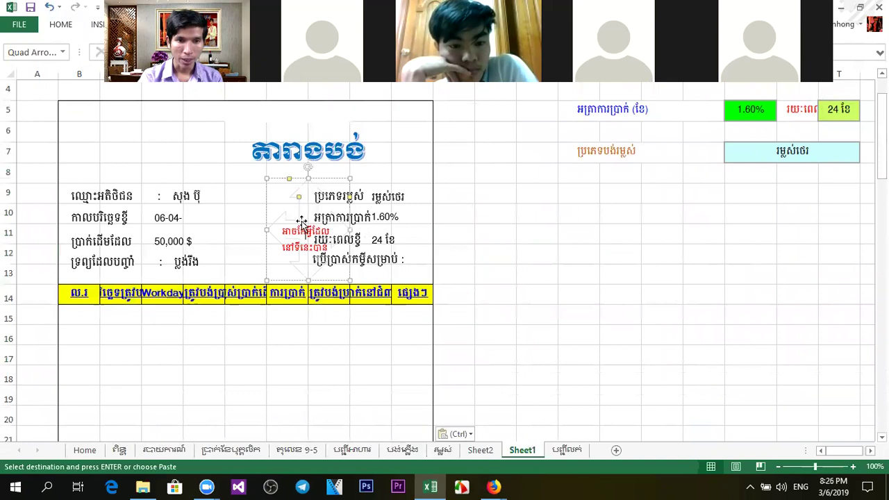
pyautogui.moveTo(300, 179); pyautogui.dragTo(252, 186)
pyautogui.press('Delete')
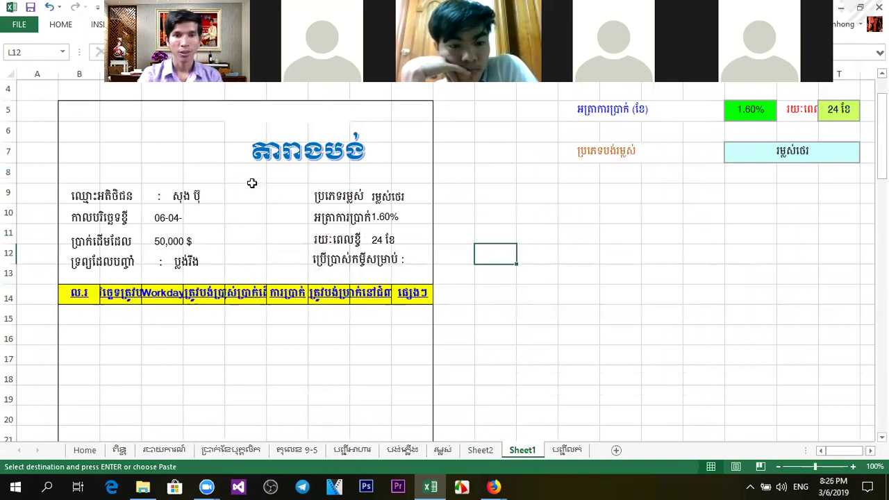
pyautogui.click(581, 333)
# Step: Widen the customer name and loan date text boxes so that each shows its full text on one line
pyautogui.click(184, 194)
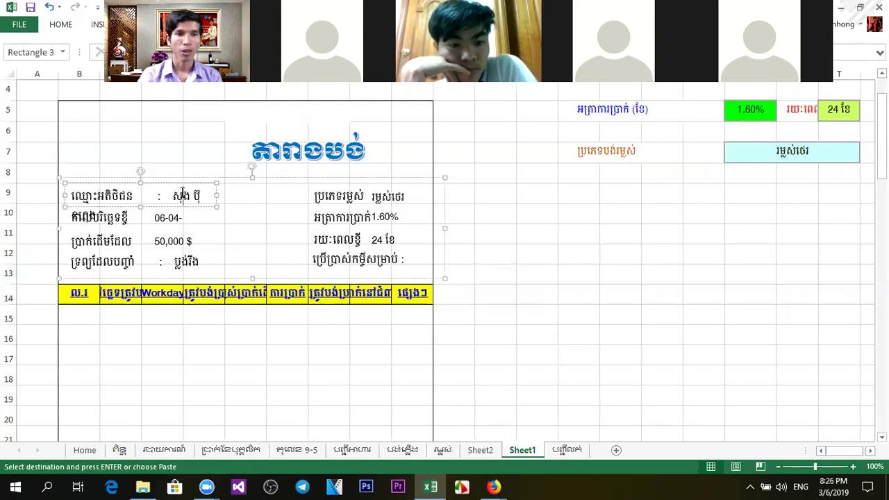
pyautogui.moveTo(217, 195); pyautogui.dragTo(255, 196)
pyautogui.click(596, 317)
pyautogui.click(173, 217)
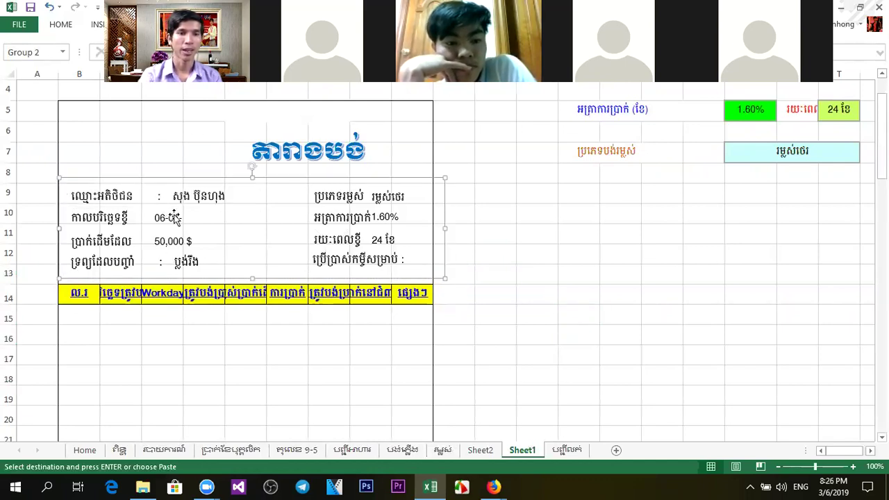
pyautogui.click(170, 218)
pyautogui.moveTo(208, 218); pyautogui.dragTo(255, 218)
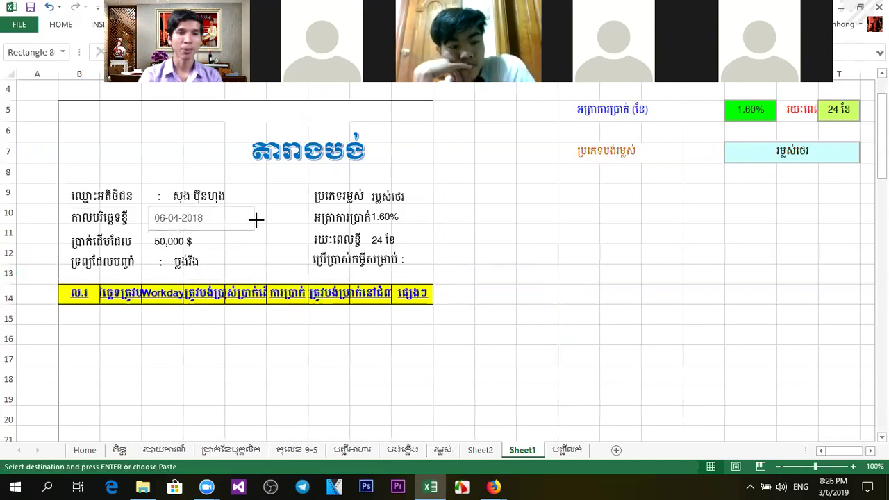
pyautogui.click(518, 313)
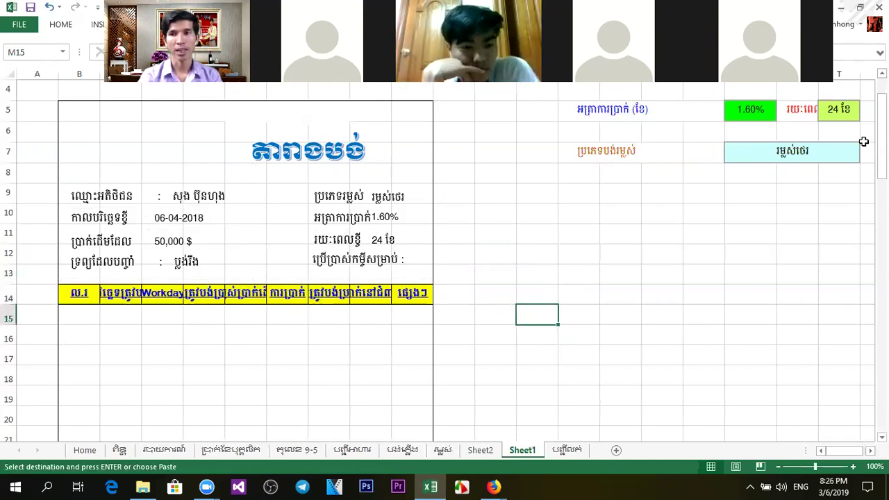
pyautogui.scroll(1, 864, 142)
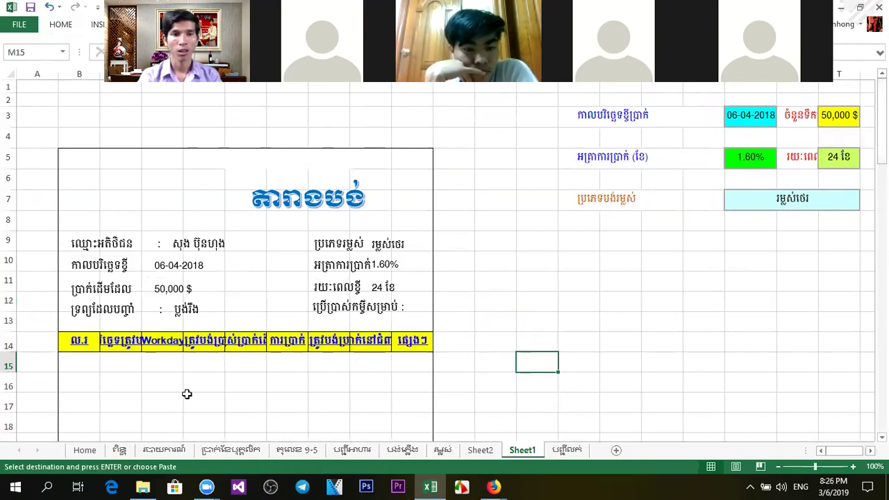
pyautogui.doubleClick(201, 243)
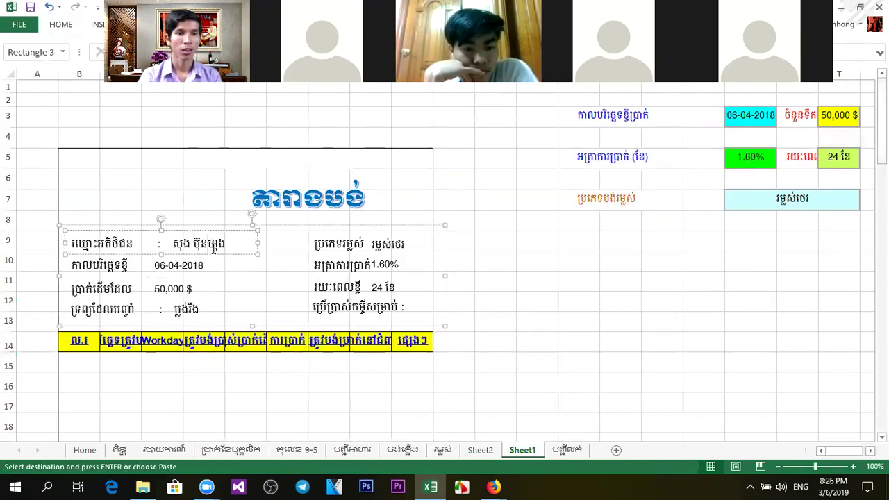
pyautogui.click(721, 317)
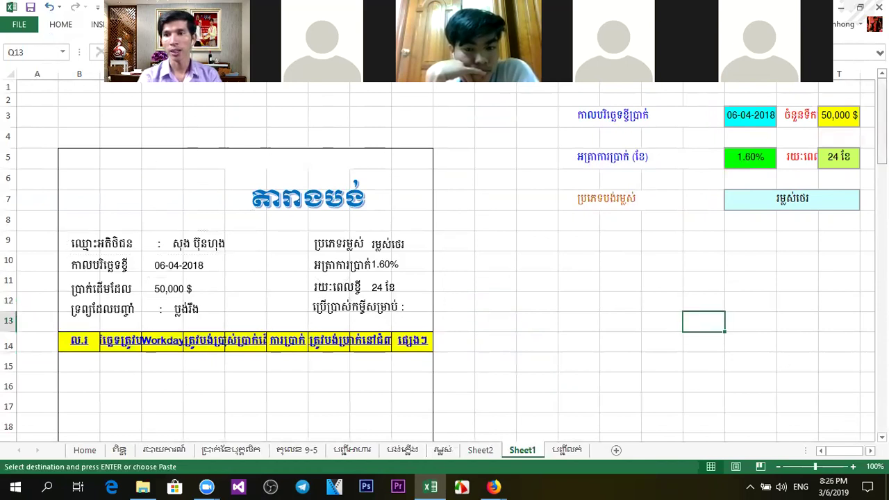
pyautogui.click(689, 252)
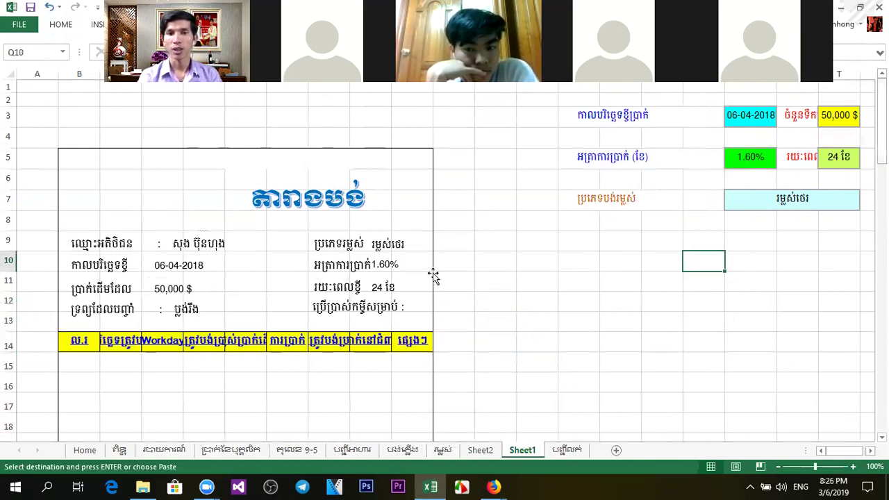
pyautogui.click(766, 205)
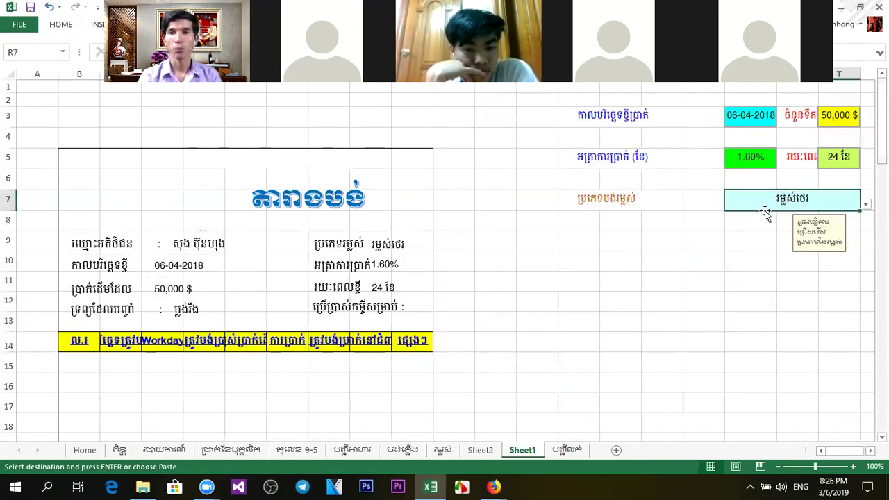
pyautogui.click(522, 277)
# Step: Shift the loan date and loan amount text boxes to the right to line up with the customer name value
pyautogui.click(172, 275)
pyautogui.click(170, 270)
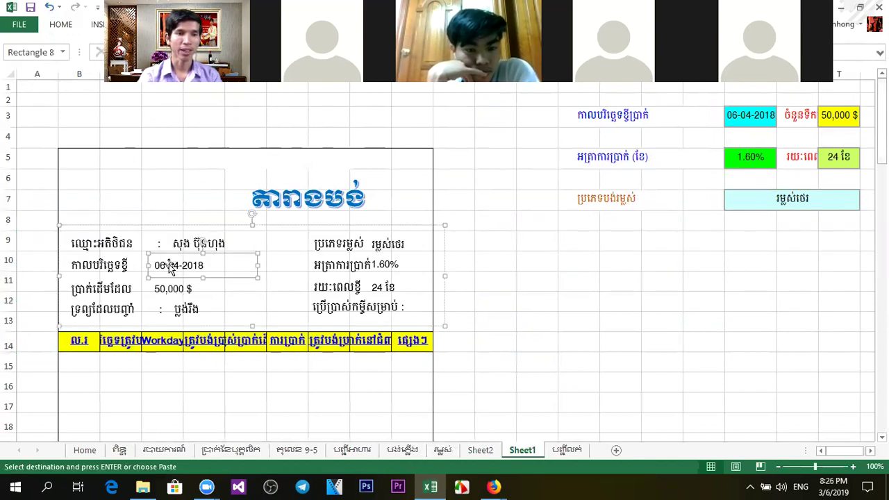
pyautogui.moveTo(167, 255); pyautogui.dragTo(188, 278)
pyautogui.click(176, 279)
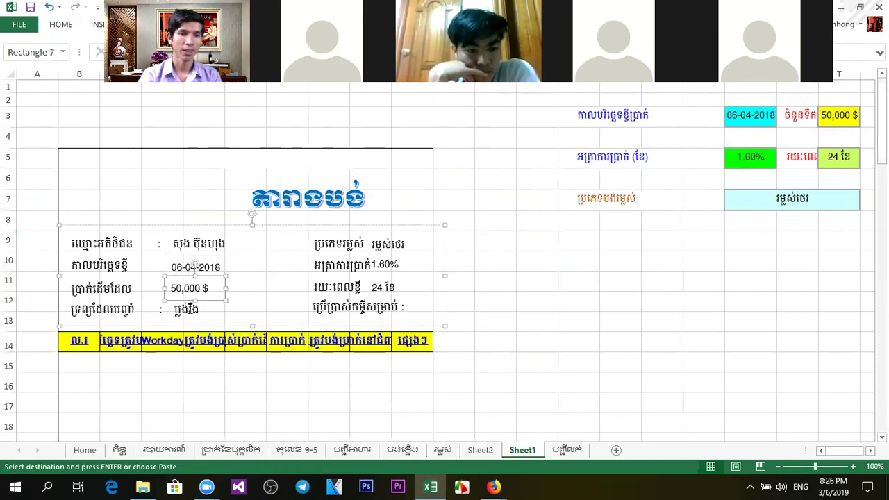
# Step: Nudge the collateral text box slightly left so its value lines up with the loan date and amount above
pyautogui.click(189, 309)
pyautogui.click(540, 285)
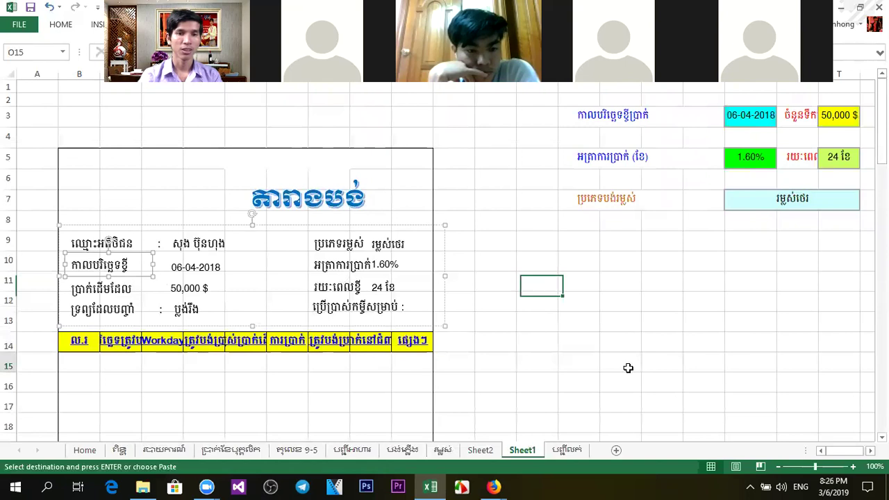
pyautogui.click(625, 365)
pyautogui.doubleClick(186, 312)
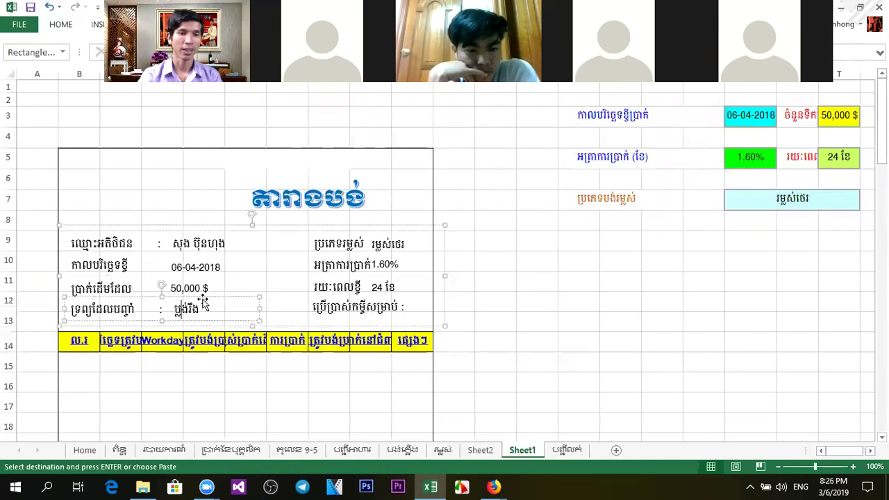
pyautogui.moveTo(209, 301); pyautogui.dragTo(203, 303)
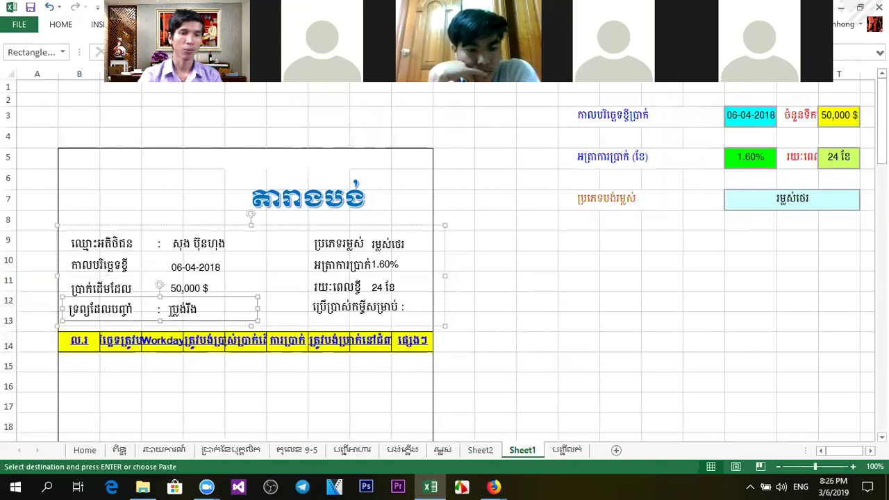
pyautogui.click(168, 309)
pyautogui.write('ព')
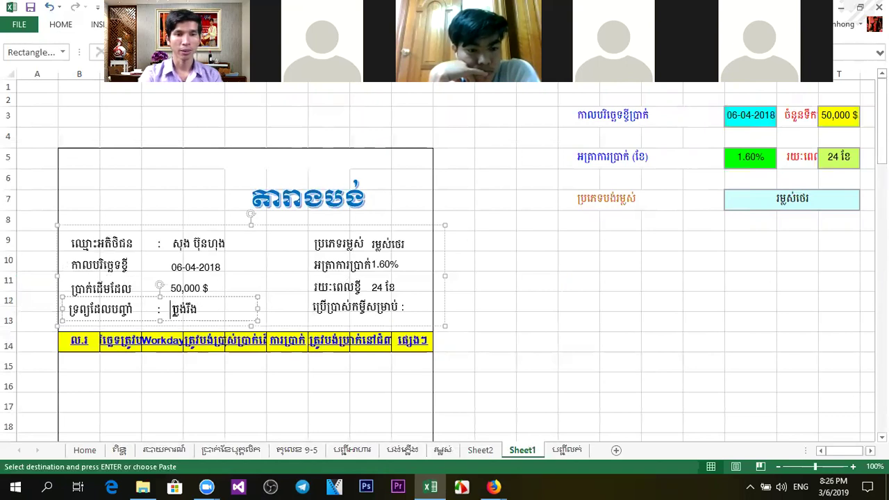
pyautogui.click(512, 383)
# Step: Select the schedule's blue title text above the loan details
pyautogui.moveTo(882, 136); pyautogui.dragTo(882, 148)
pyautogui.click(308, 129)
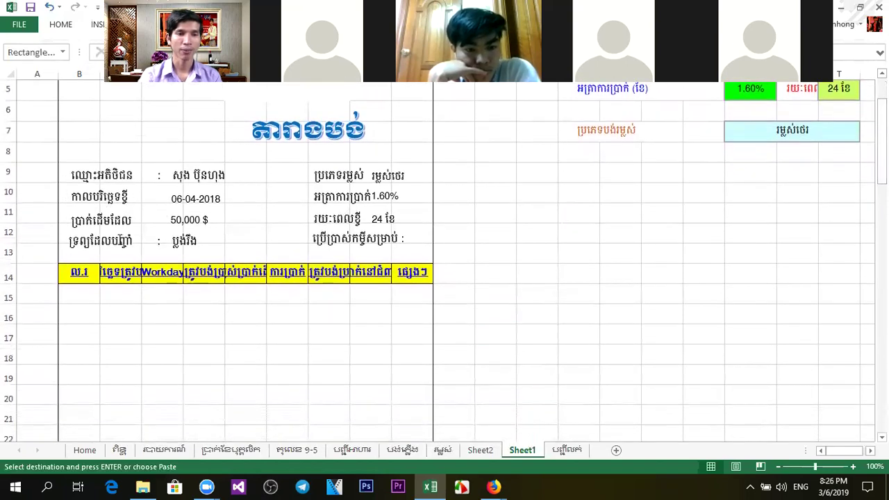